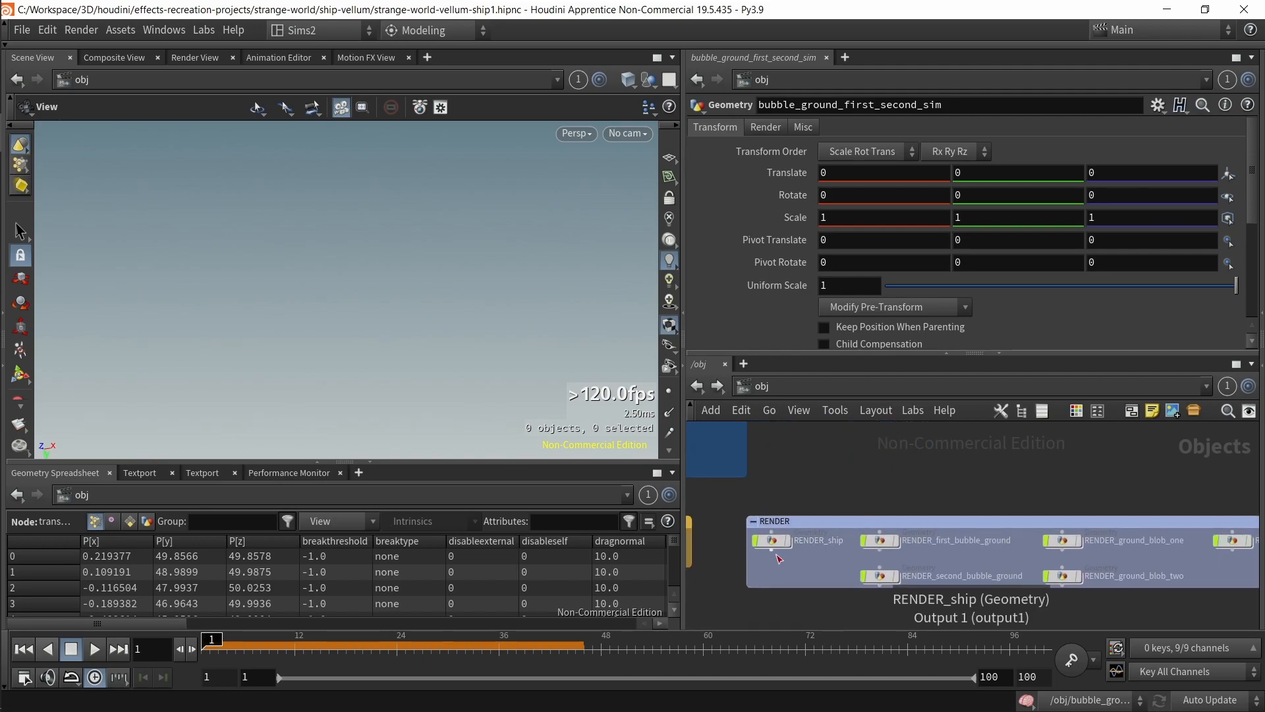
Step: Open the RENDER_ship network and inspect the object_merge1 node that brings in the ship
scroll(777, 559, up, 1)
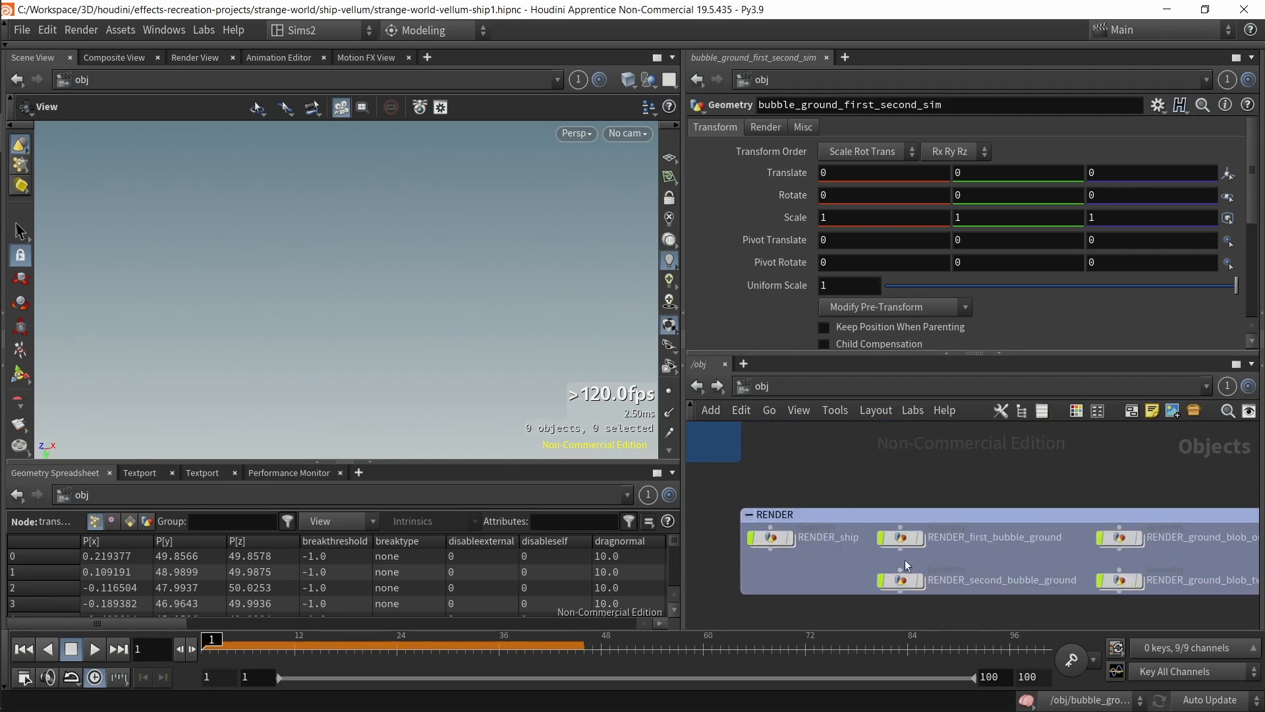
scroll(899, 561, down, 2)
scroll(855, 561, up, 2)
double_click(810, 538)
middle_drag(847, 508, 845, 528)
scroll(826, 505, up, 3)
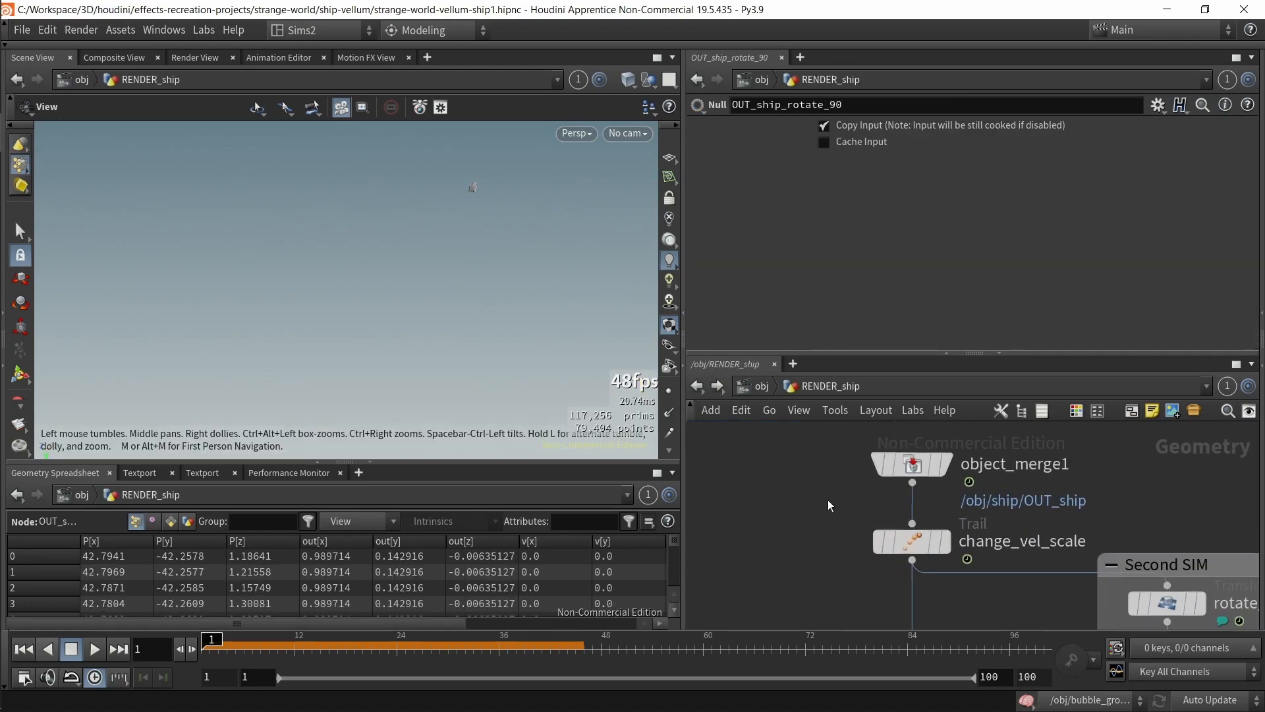
click(913, 463)
scroll(885, 501, down, 3)
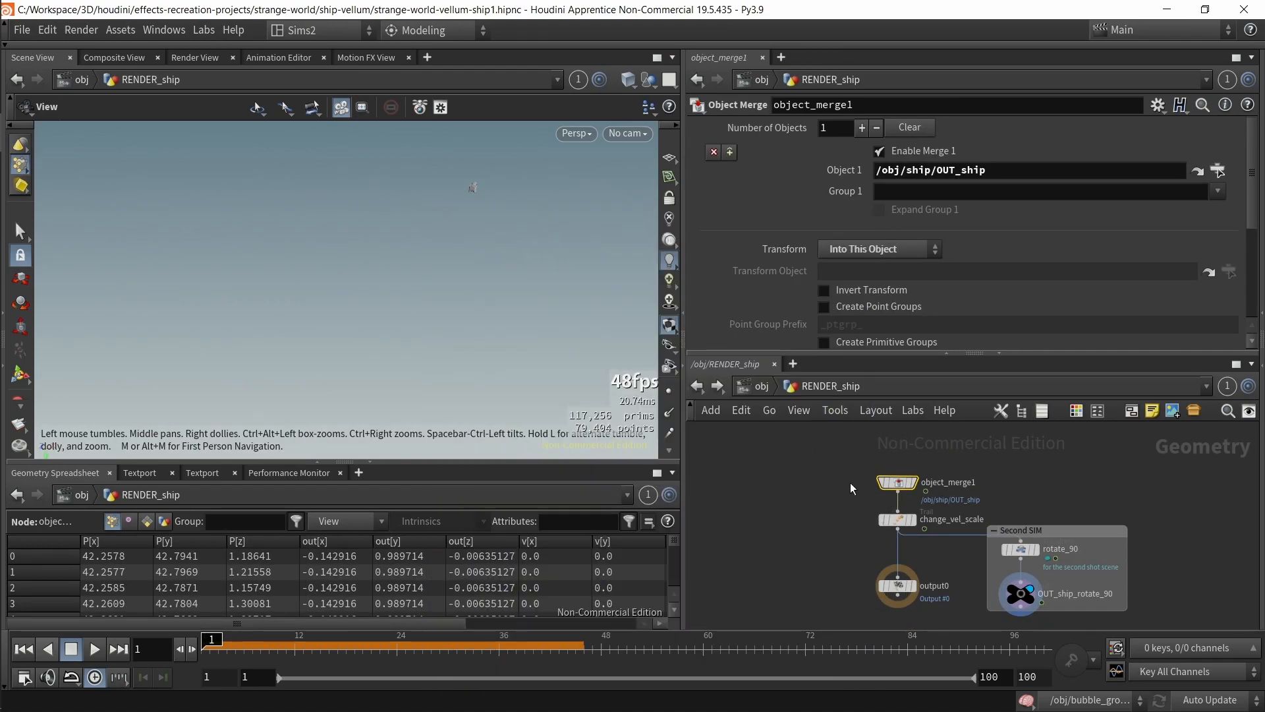
Step: Display the change_vel_scale Trail node and examine the ship's velocity trails at frame 4
scroll(850, 488, up, 1)
drag(857, 511, 928, 548)
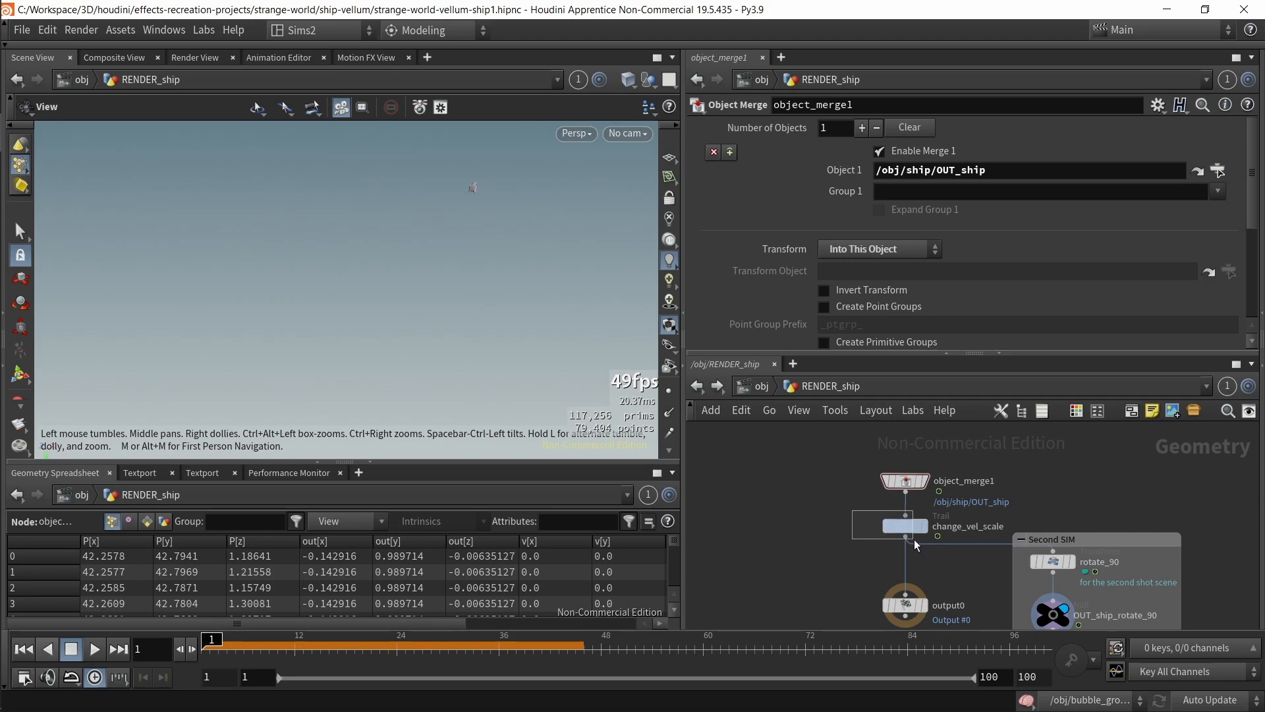
click(923, 525)
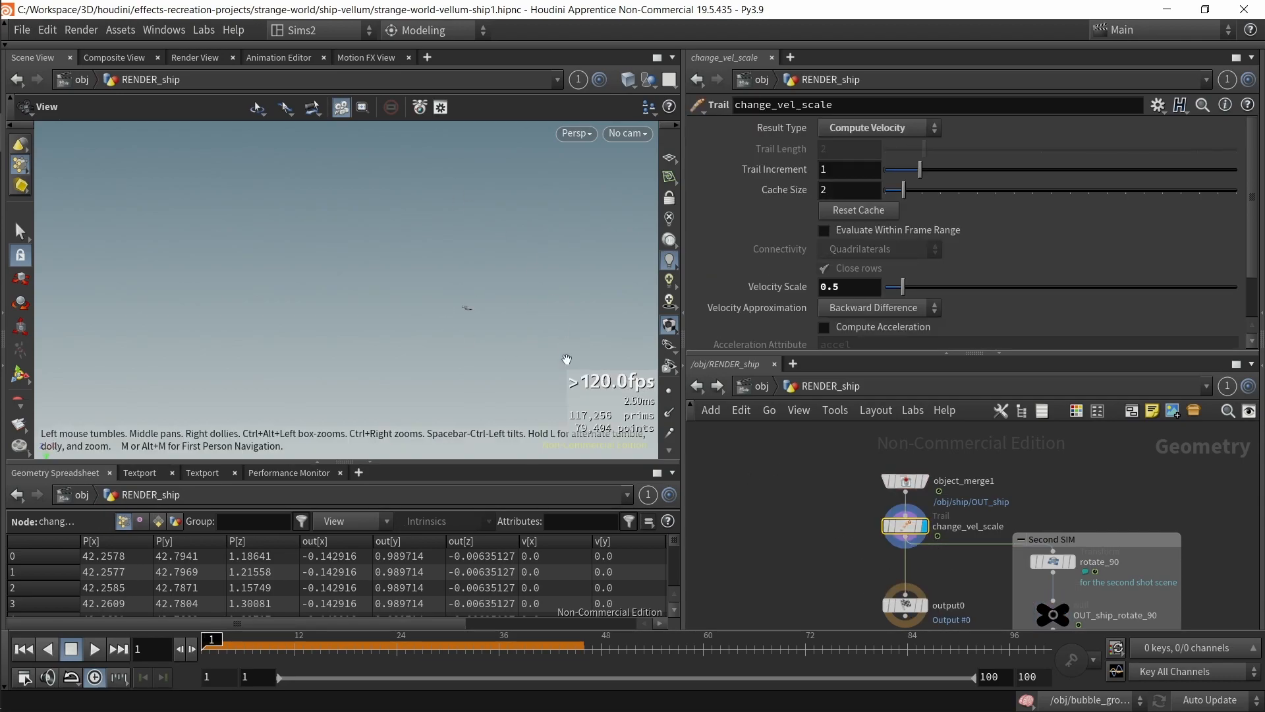
key(h)
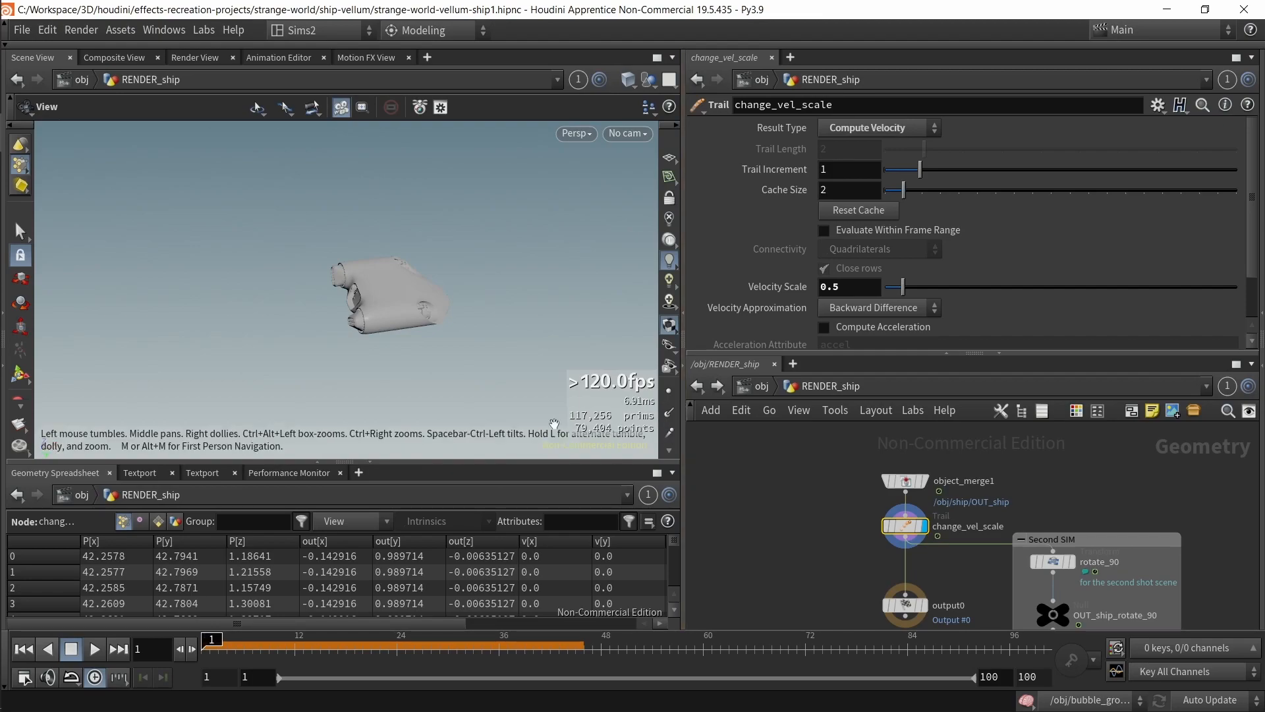
click(237, 646)
drag(238, 647, 228, 646)
key(f)
drag(297, 339, 369, 284)
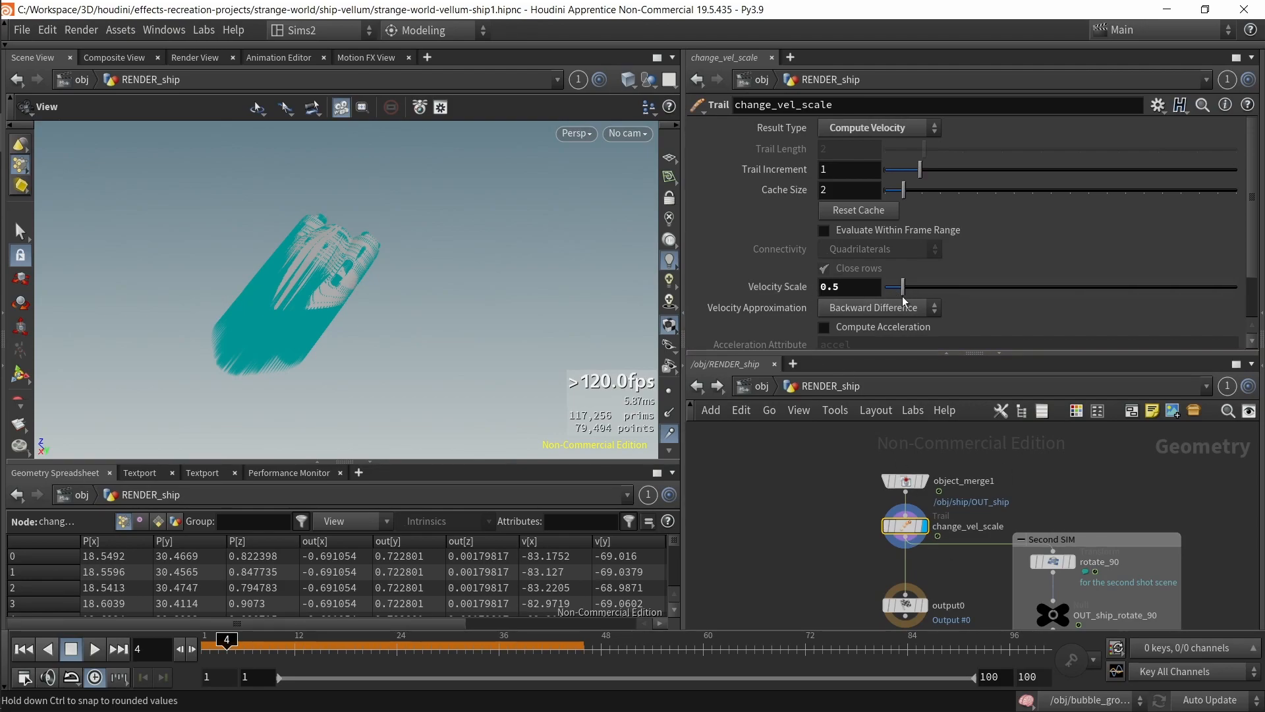
Step: Try a velocity scale of 1 on the change_vel_scale node, and restore it to 0.5
drag(853, 288, 809, 289)
text(1)
key(Return)
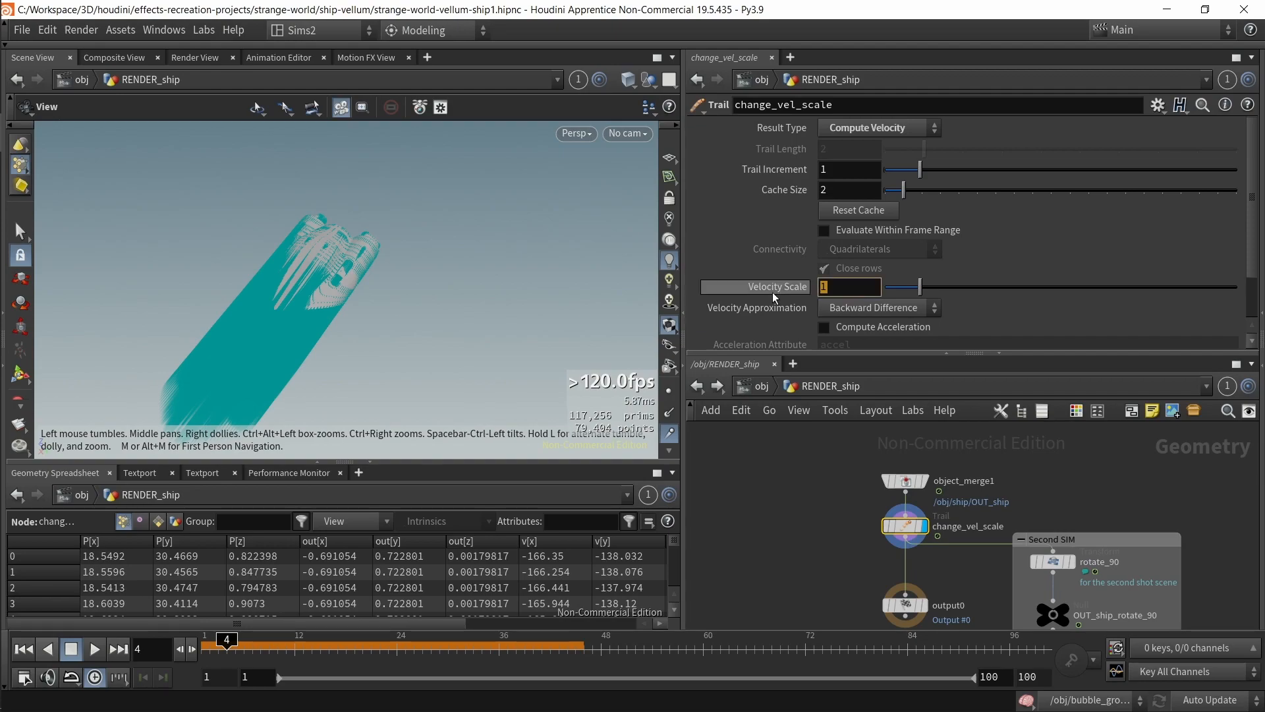
mouse_move(774, 297)
text(.5)
key(Return)
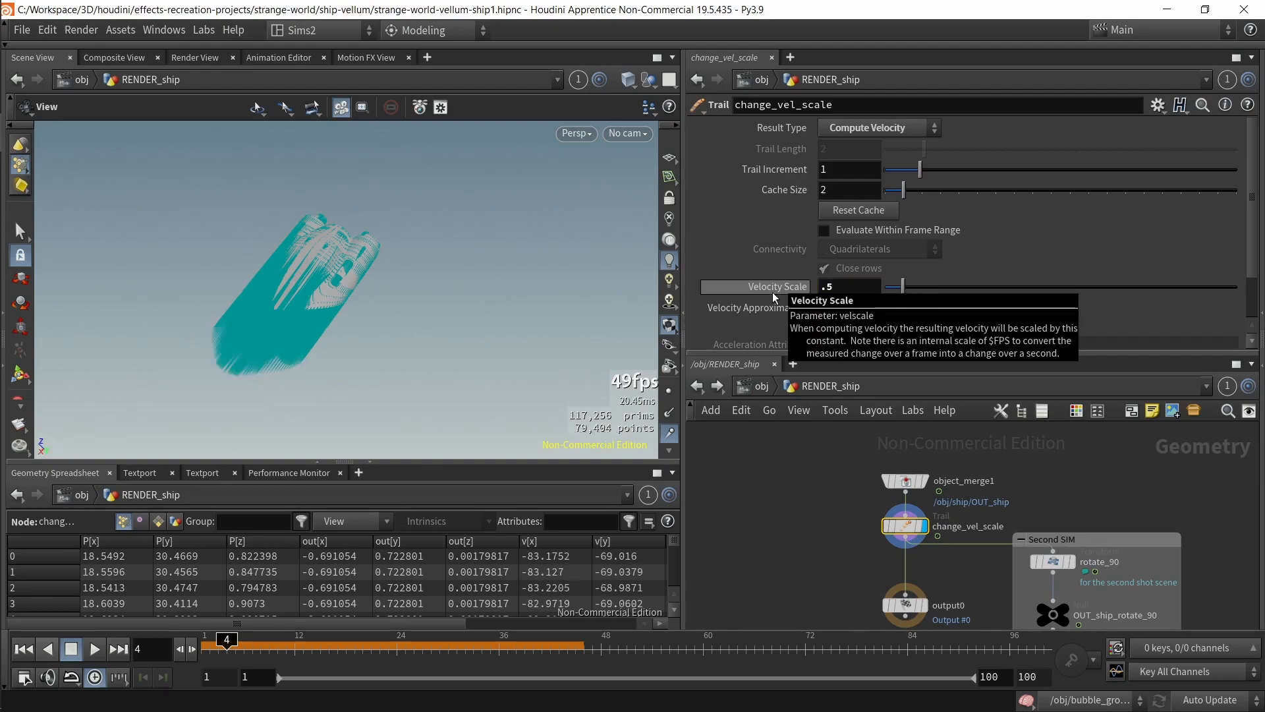
Step: Display the rotate_90 transform and the OUT_ship_rotate_90 null in the Second SIM group to examine the rotated ship
middle_drag(925, 568, 826, 537)
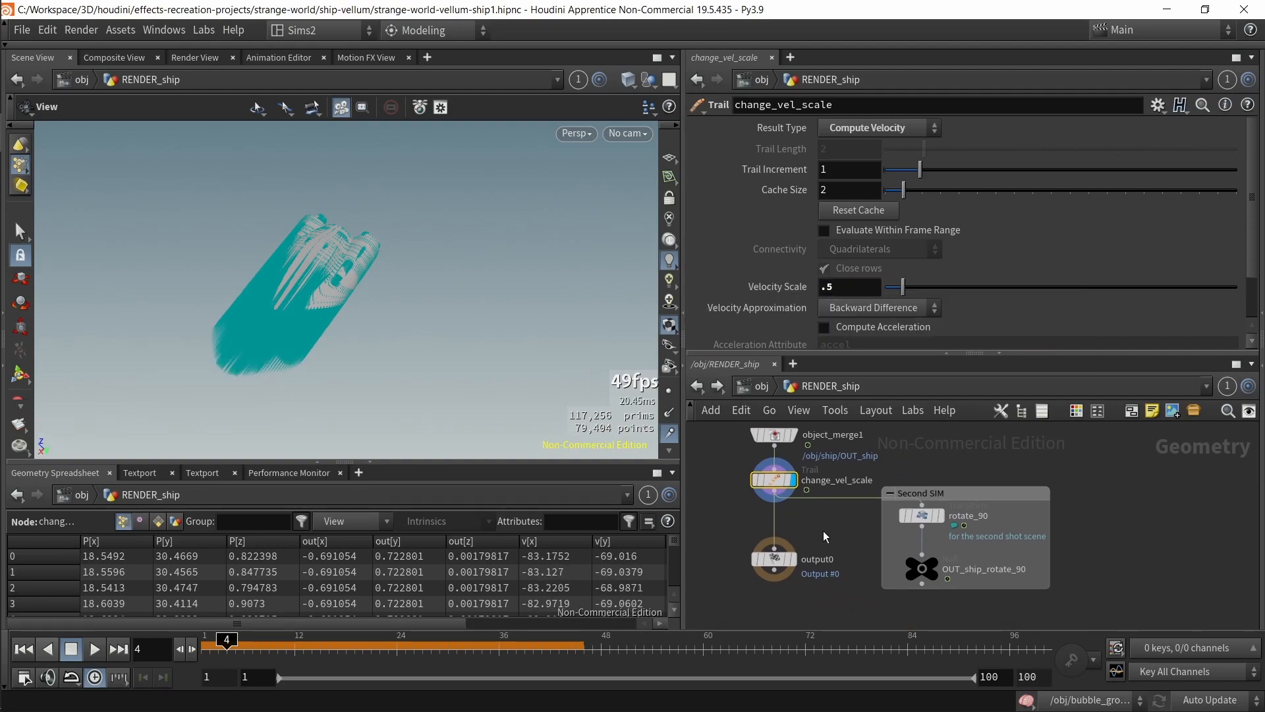
click(921, 515)
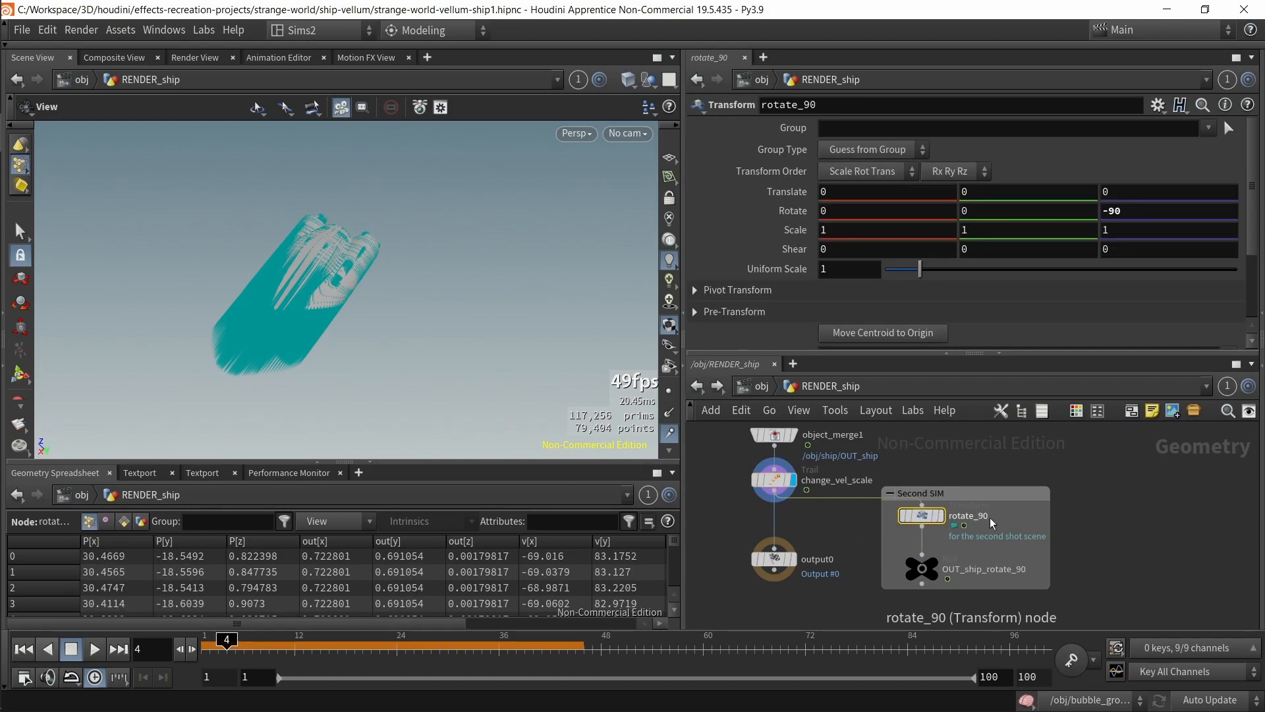
key(f)
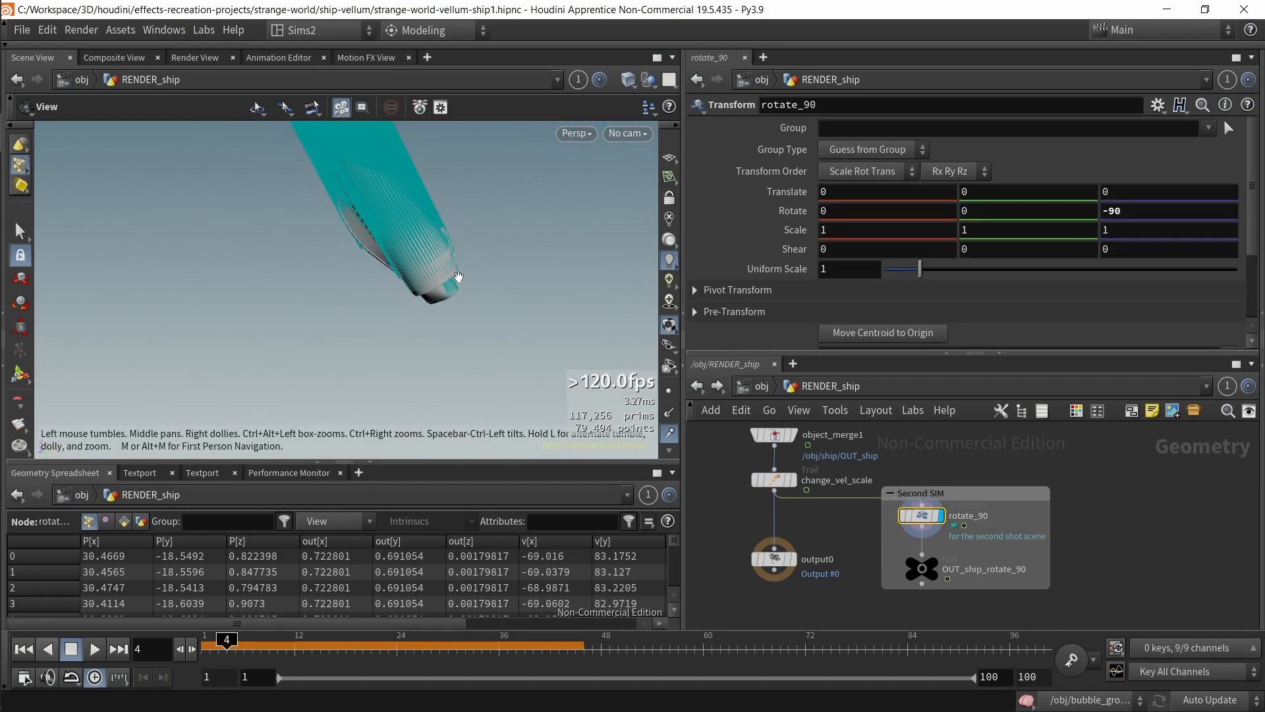
click(925, 573)
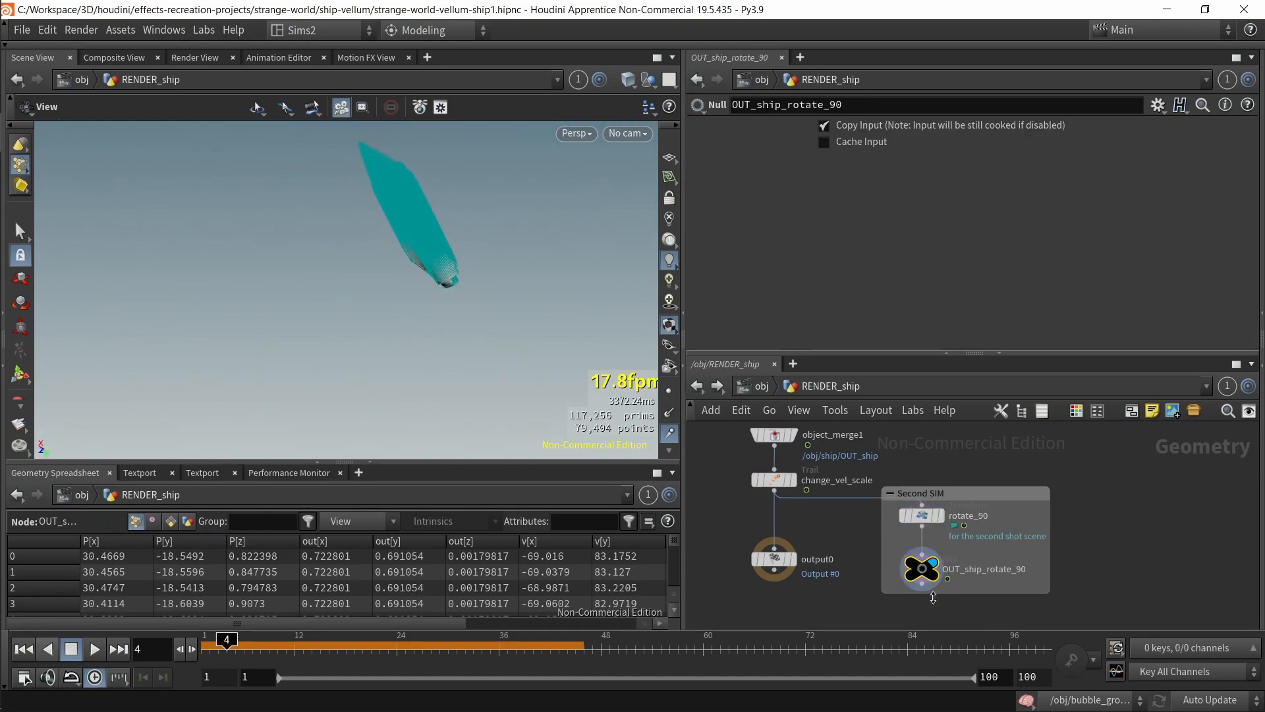
Step: Look inside the RENDER_first_bubble_ground object and return to the object level
click(760, 386)
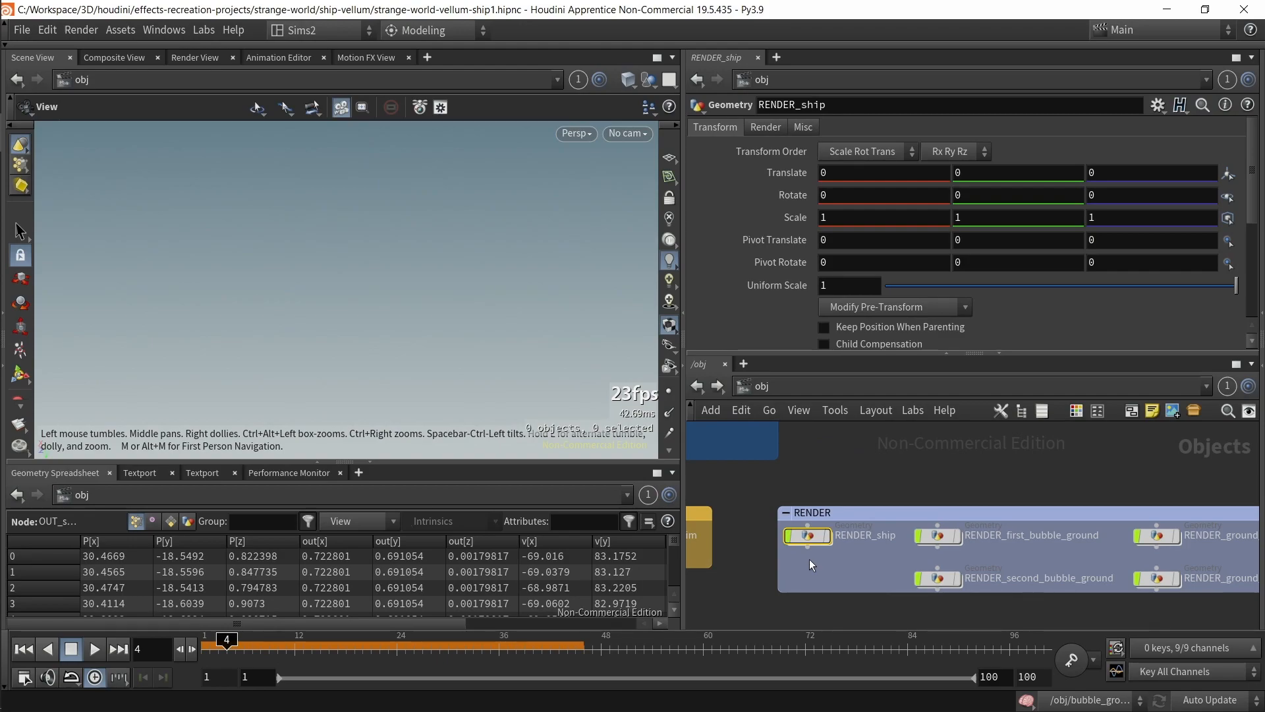
double_click(938, 534)
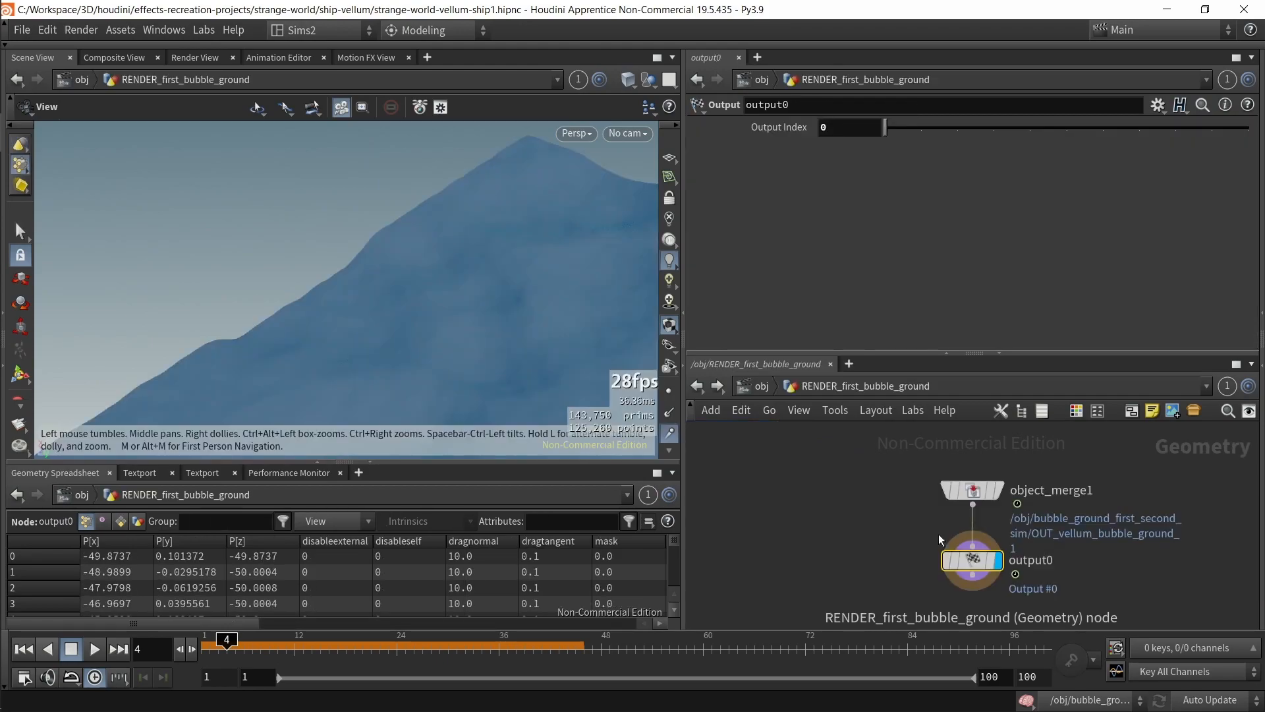
click(762, 390)
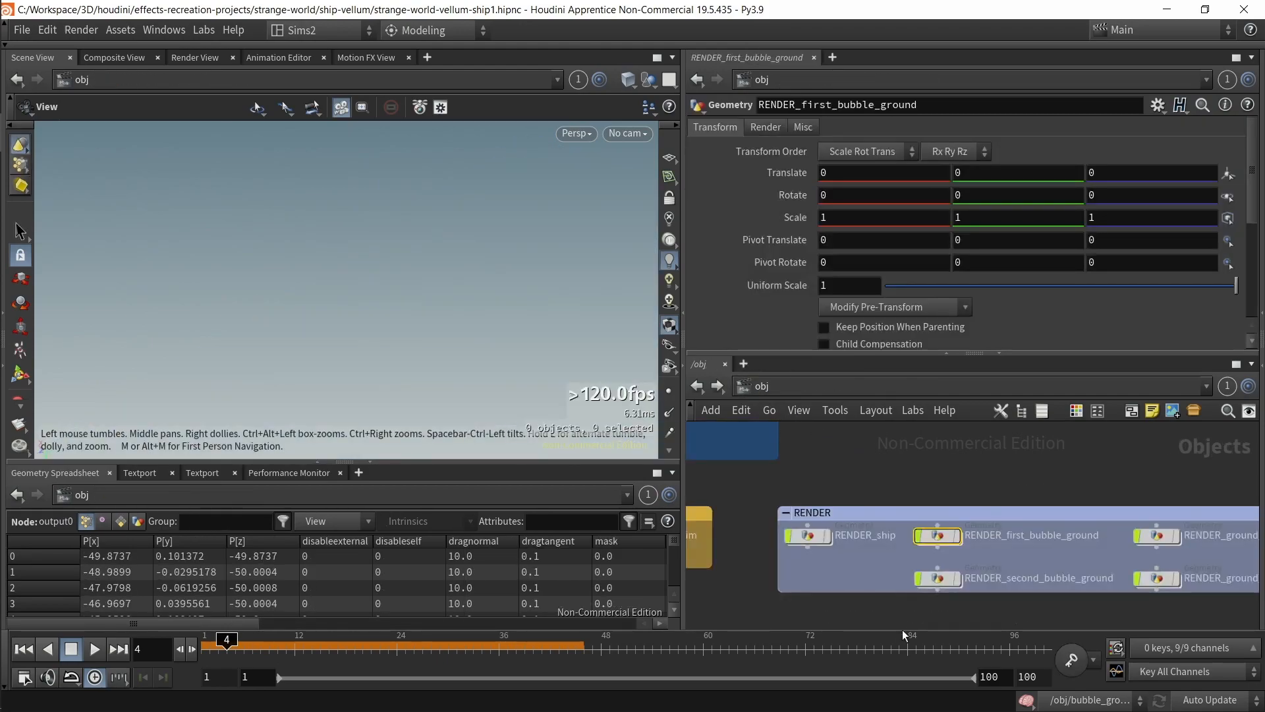
Step: Open the RENDER_second_bubble_ground object and examine its ground surface up close
double_click(937, 583)
key(h)
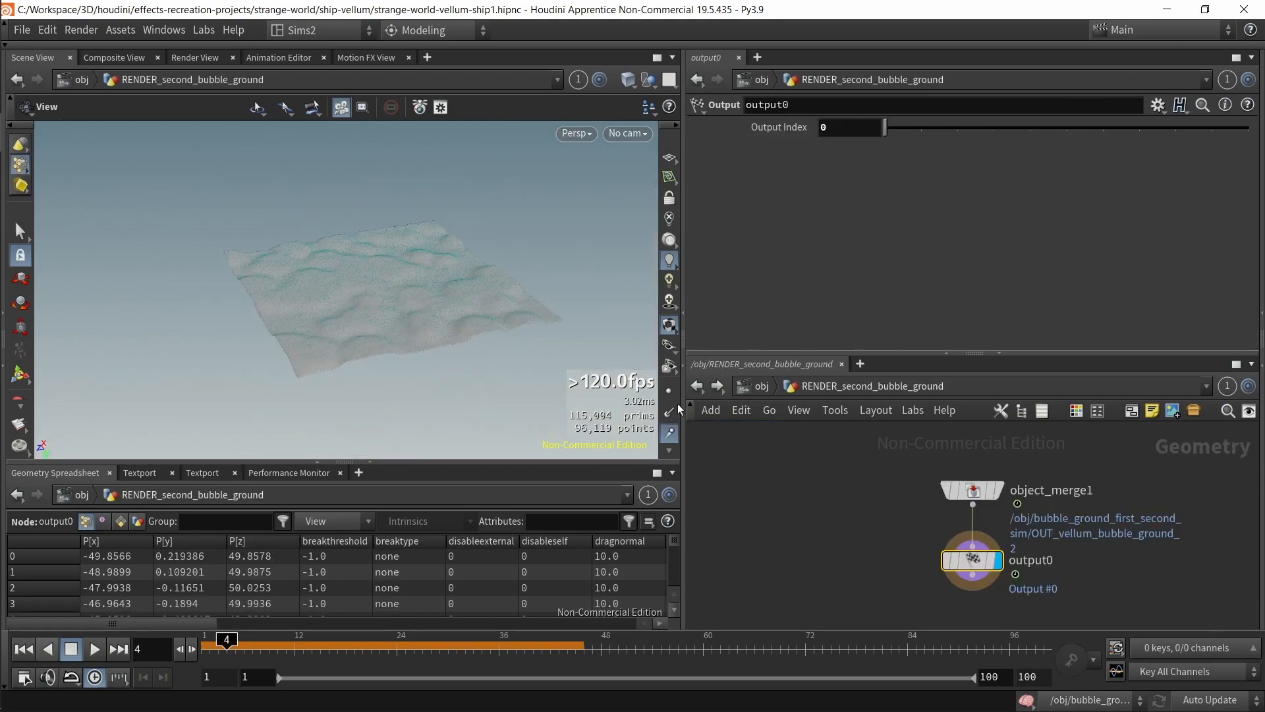
scroll(406, 319, up, 6)
drag(406, 319, 401, 288)
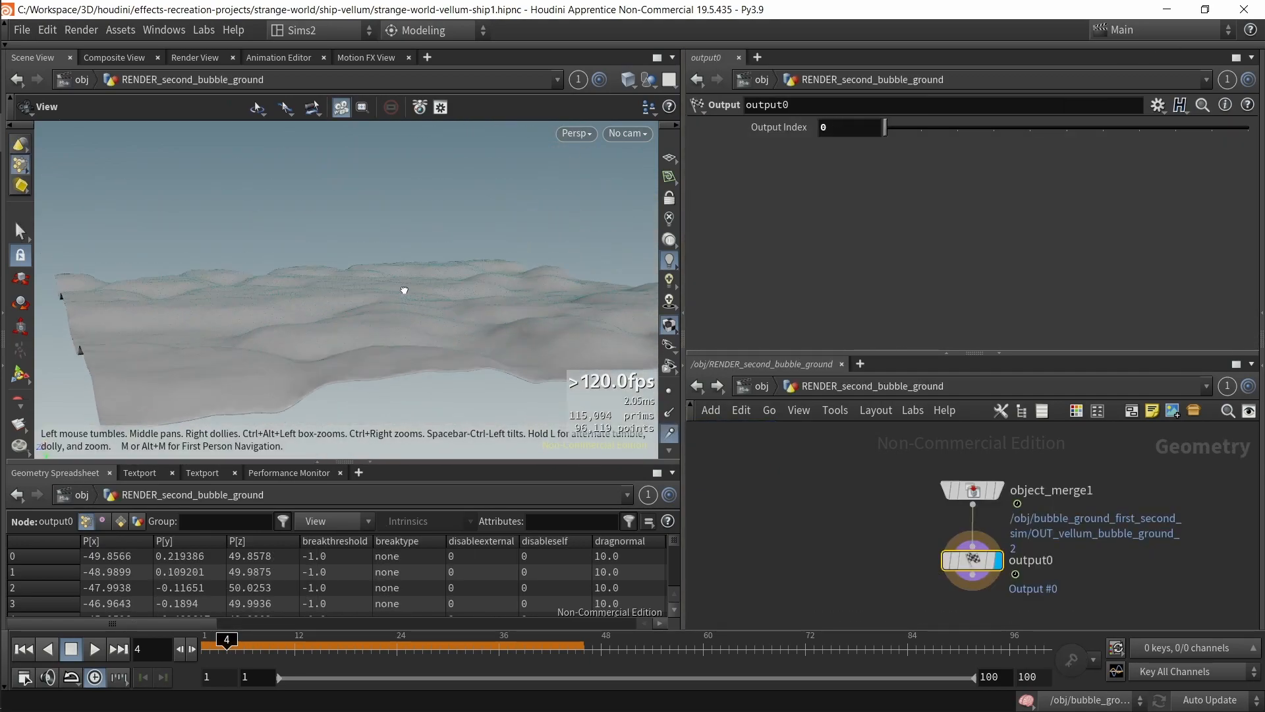
Step: Move the timeline to frame 23 and turn off the point trails display for the second bubble ground
drag(228, 645, 388, 647)
scroll(298, 290, down, 3)
drag(298, 290, 452, 192)
key(f)
click(668, 432)
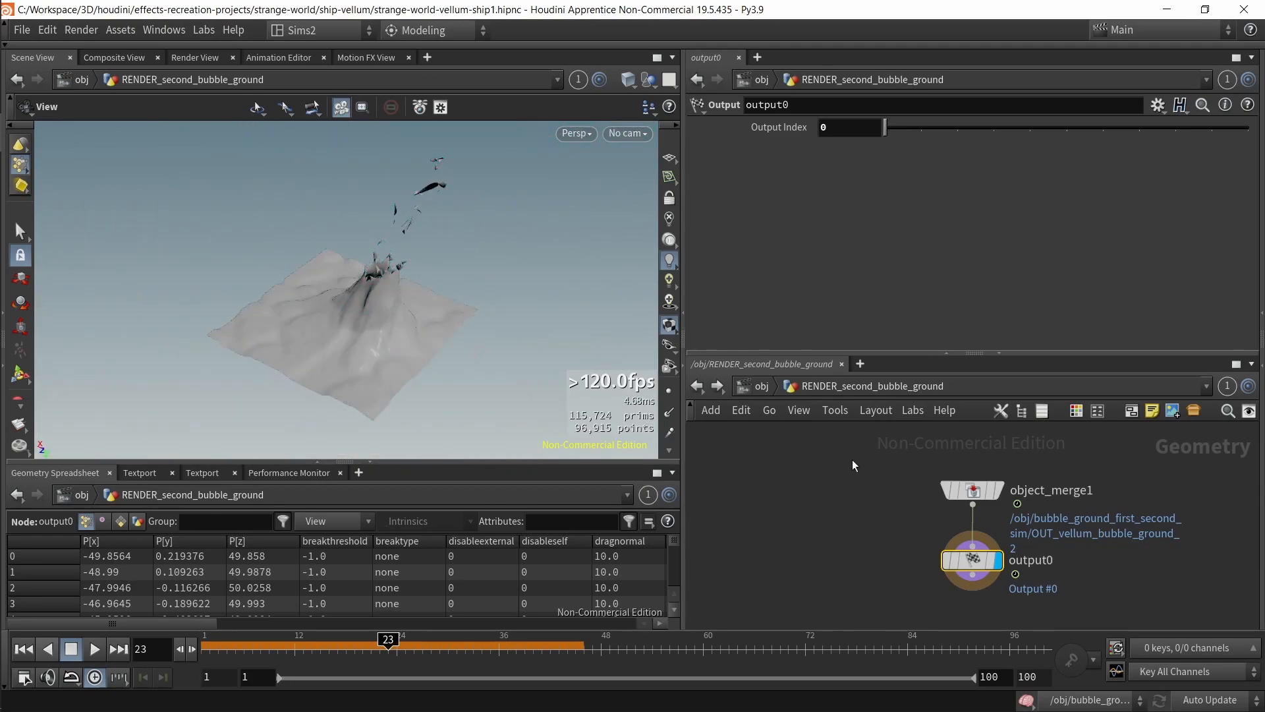
Step: Open the RENDER_ground_blob_one object from the object level and dismiss the Houdini Console
click(755, 389)
double_click(1156, 537)
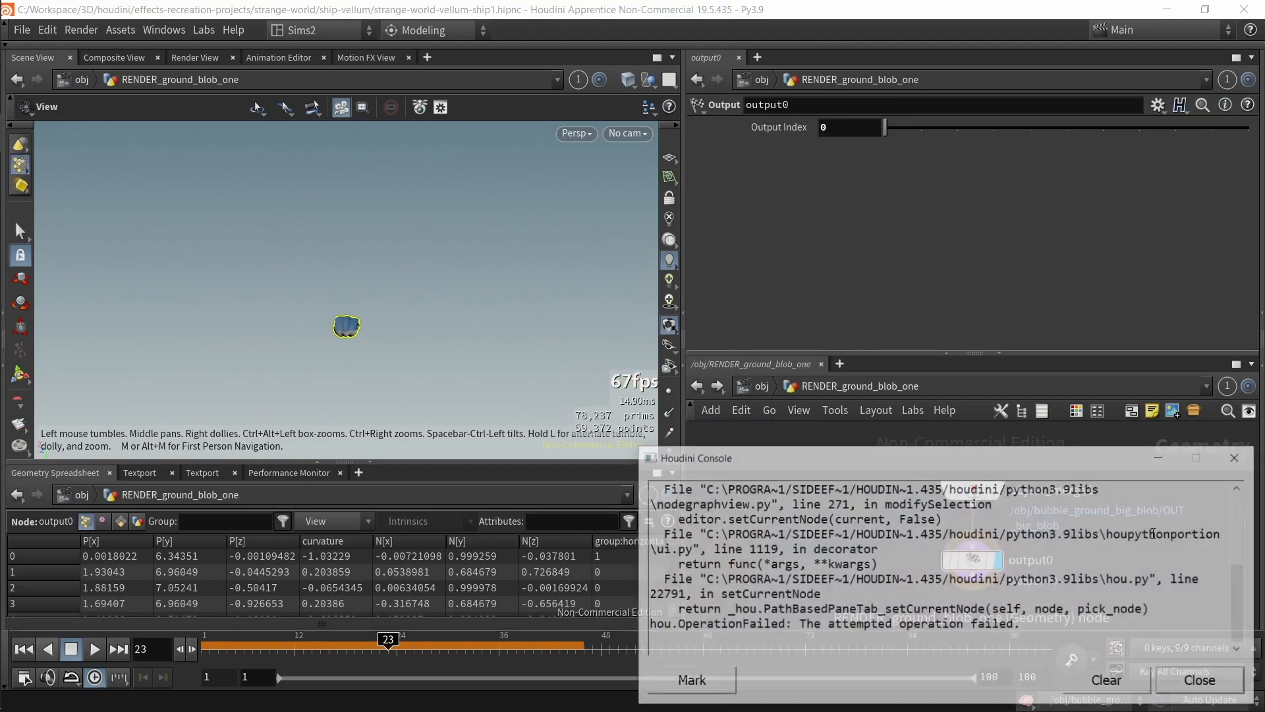
click(1205, 680)
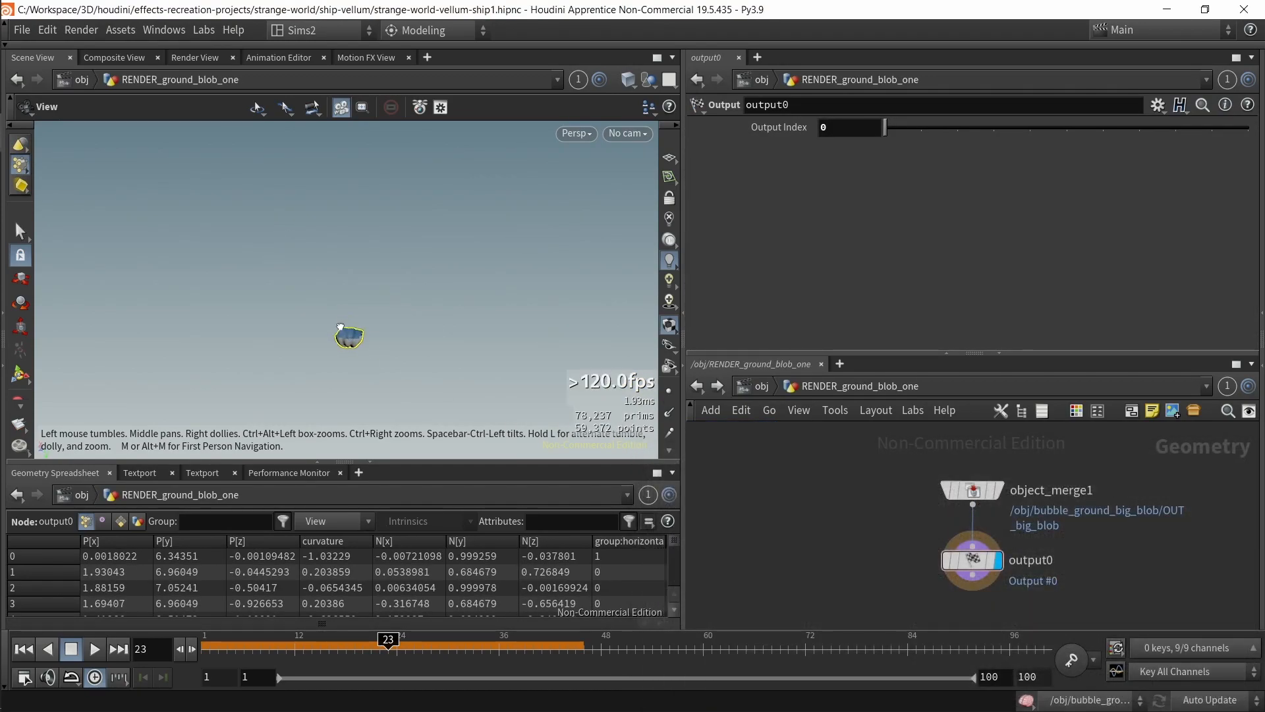
Step: Frame the first ground blob in the viewport and turn on the reference grid
key(f)
right_click(666, 165)
click(667, 164)
click(667, 163)
drag(525, 338, 403, 216)
key(s)
key(Escape)
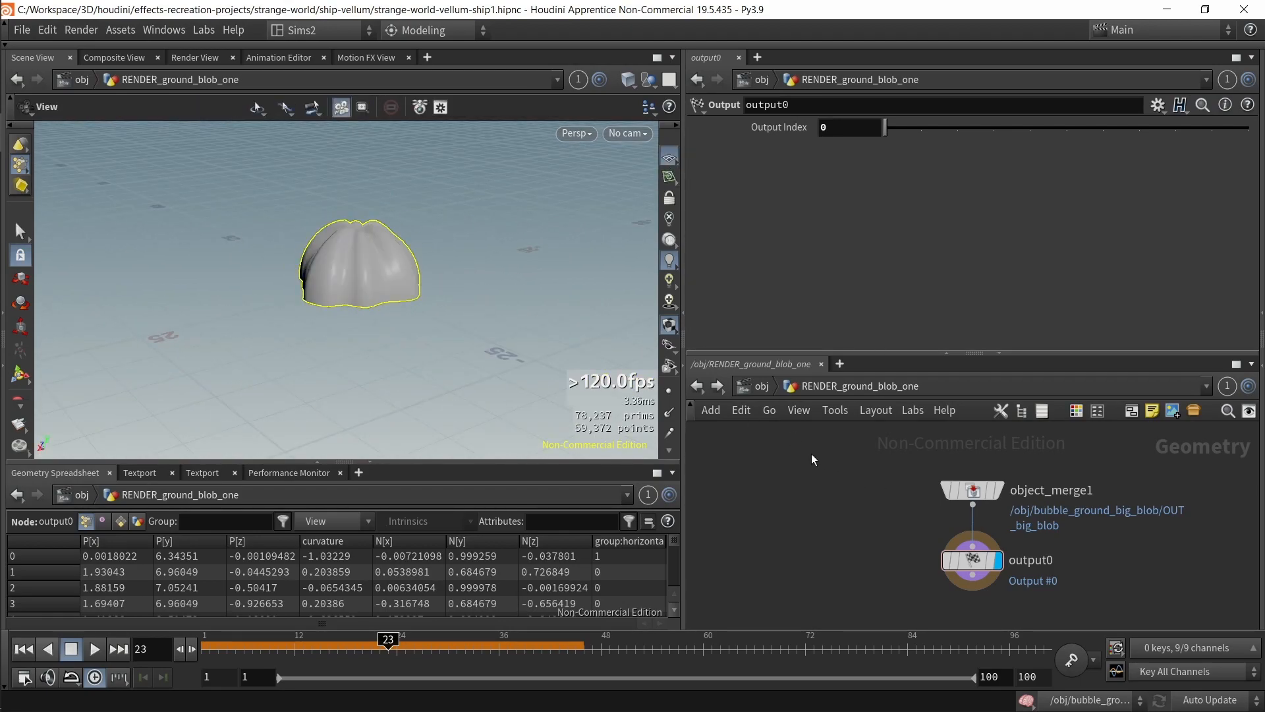
Step: Look inside the RENDER_ground_blob_two object and go back to the object level
click(761, 390)
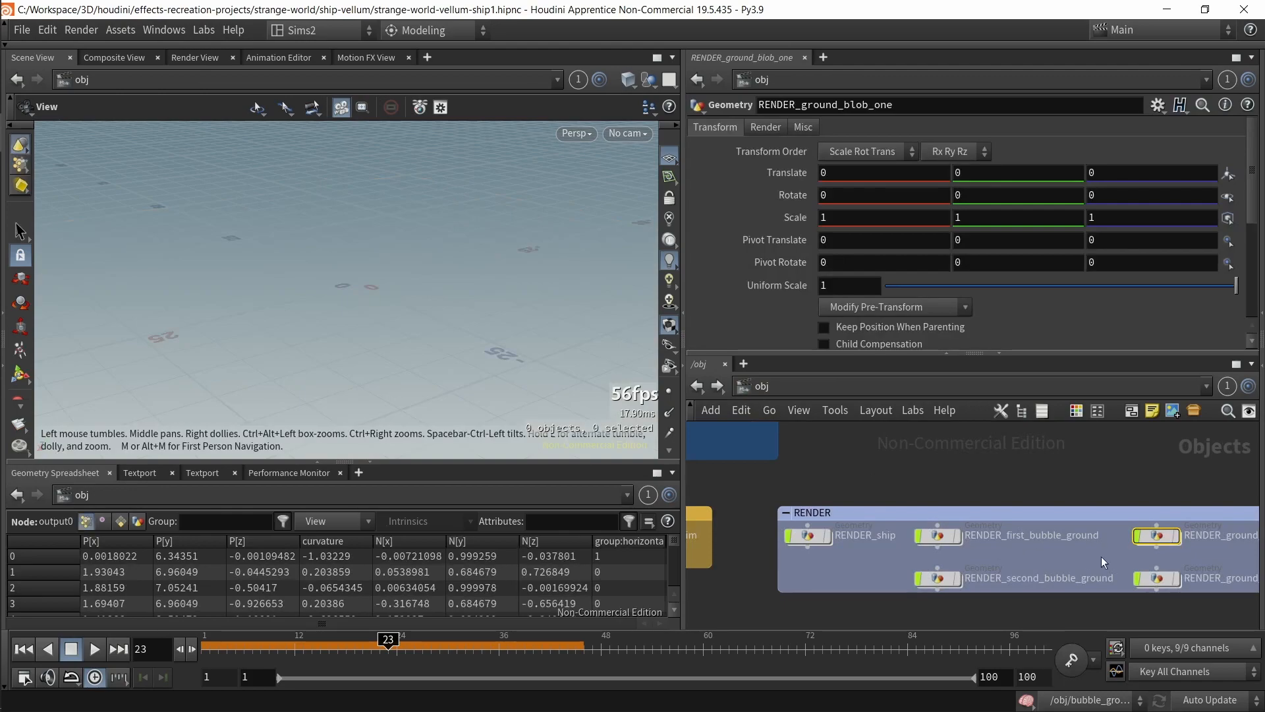
middle_drag(1101, 557, 973, 526)
double_click(1029, 553)
click(762, 389)
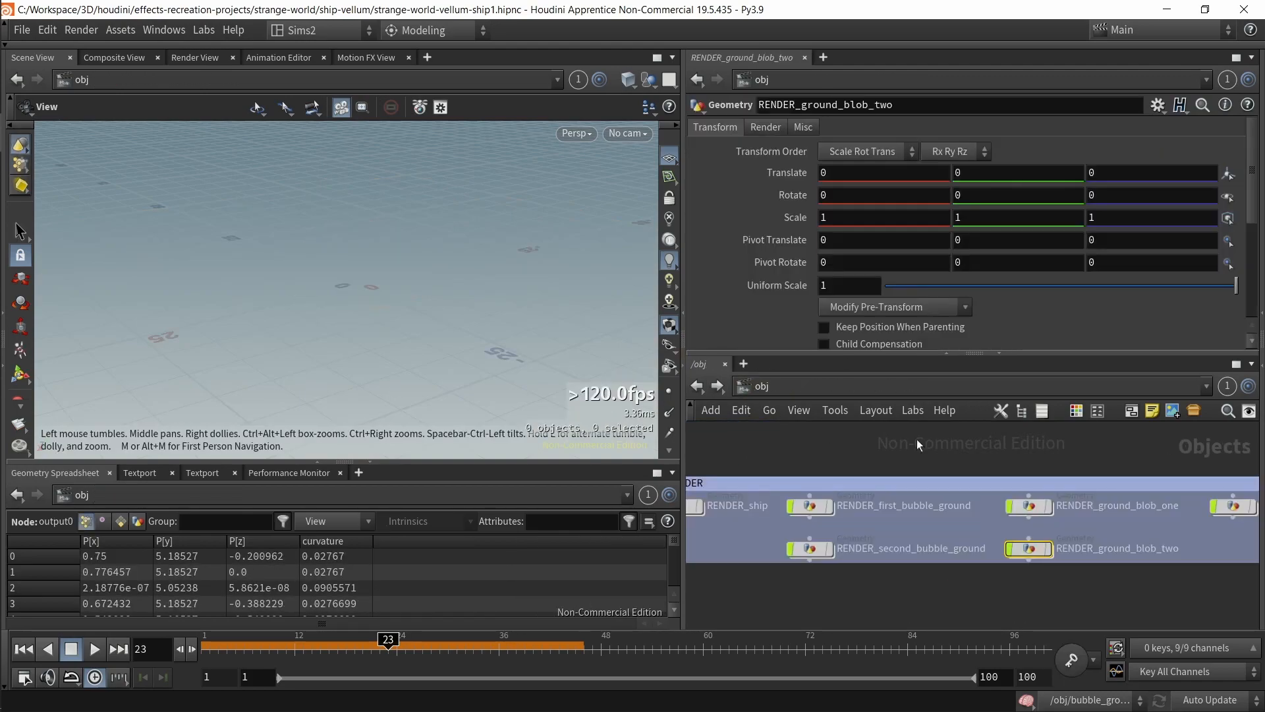
Step: Open the RENDER_tubes object and examine the background tubes from several angles
double_click(1113, 515)
drag(476, 314, 432, 254)
scroll(335, 249, up, 5)
mouse_move(335, 249)
mouse_down()
mouse_move(353, 250)
mouse_move(323, 254)
mouse_up()
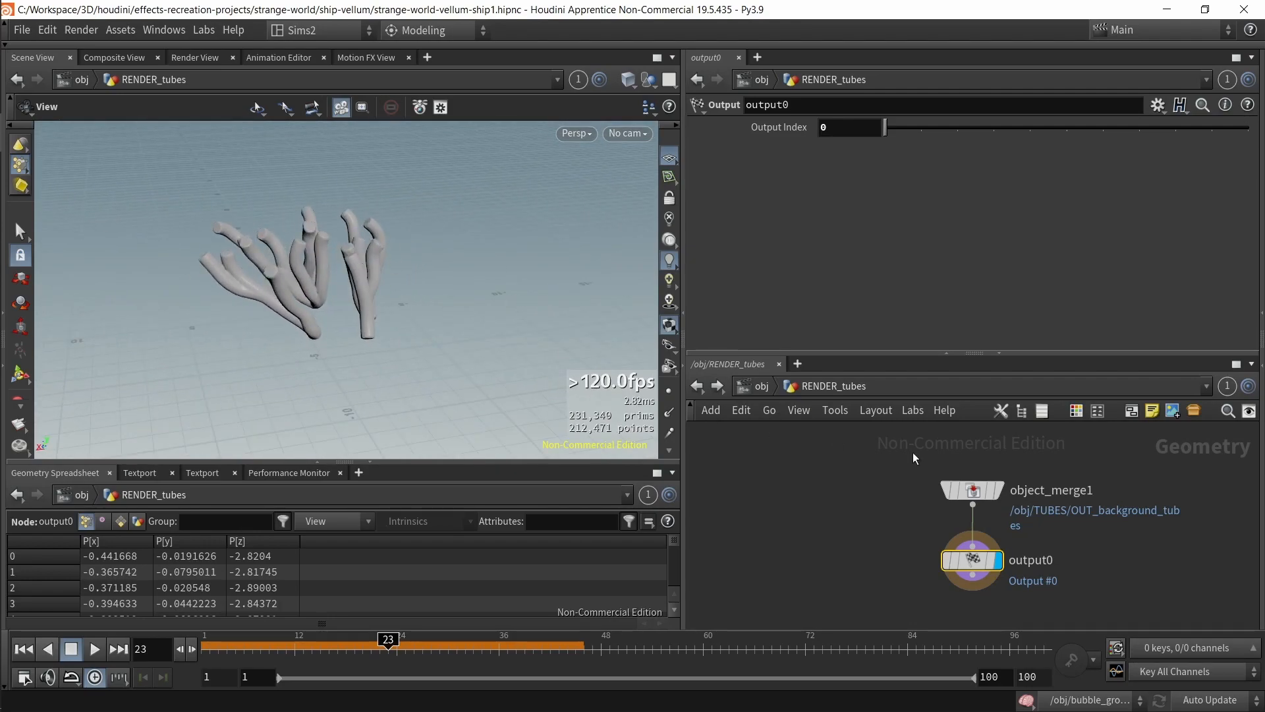
drag(310, 330, 215, 336)
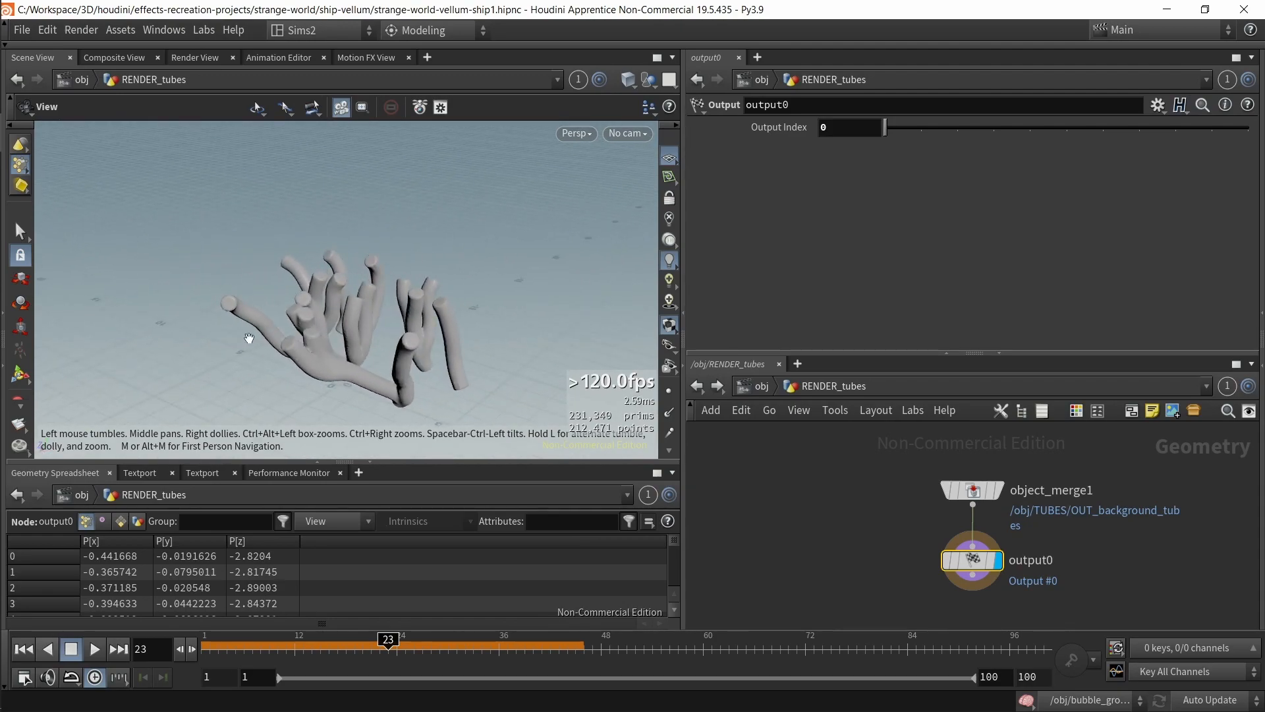
drag(313, 329, 410, 342)
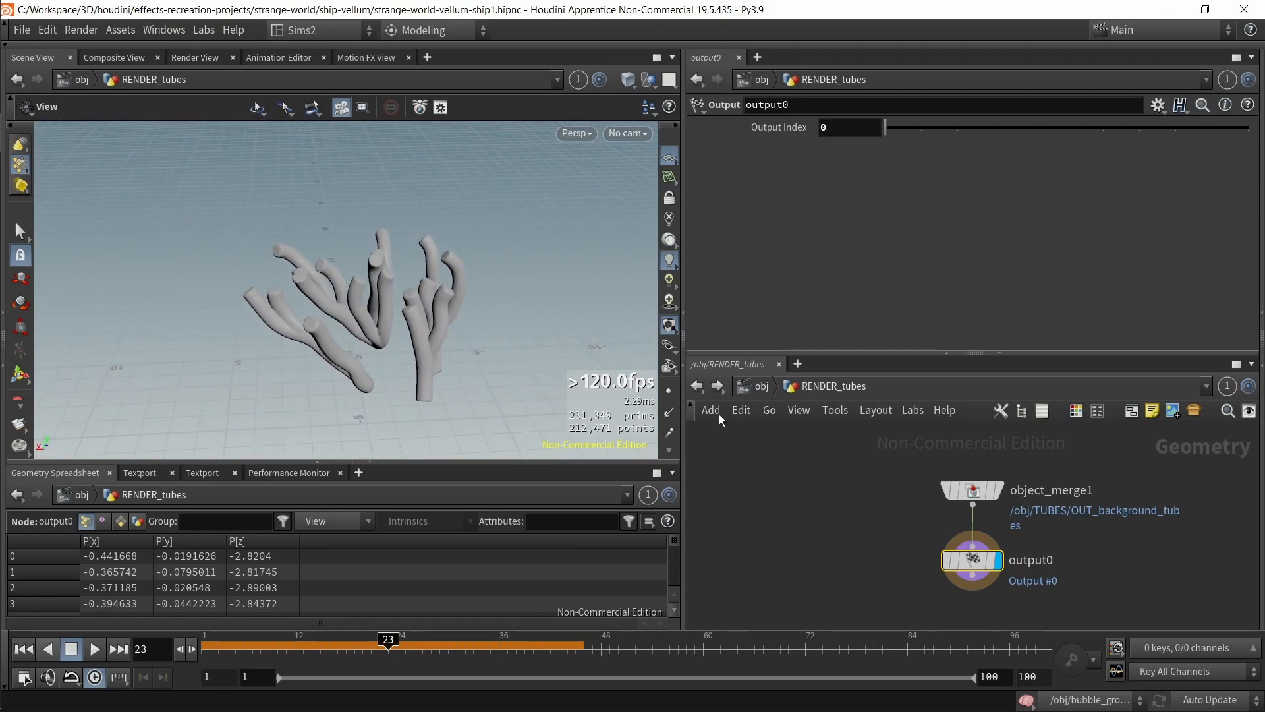
Step: Leave the RENDER_tubes object and switch to the stage network
click(761, 389)
click(761, 387)
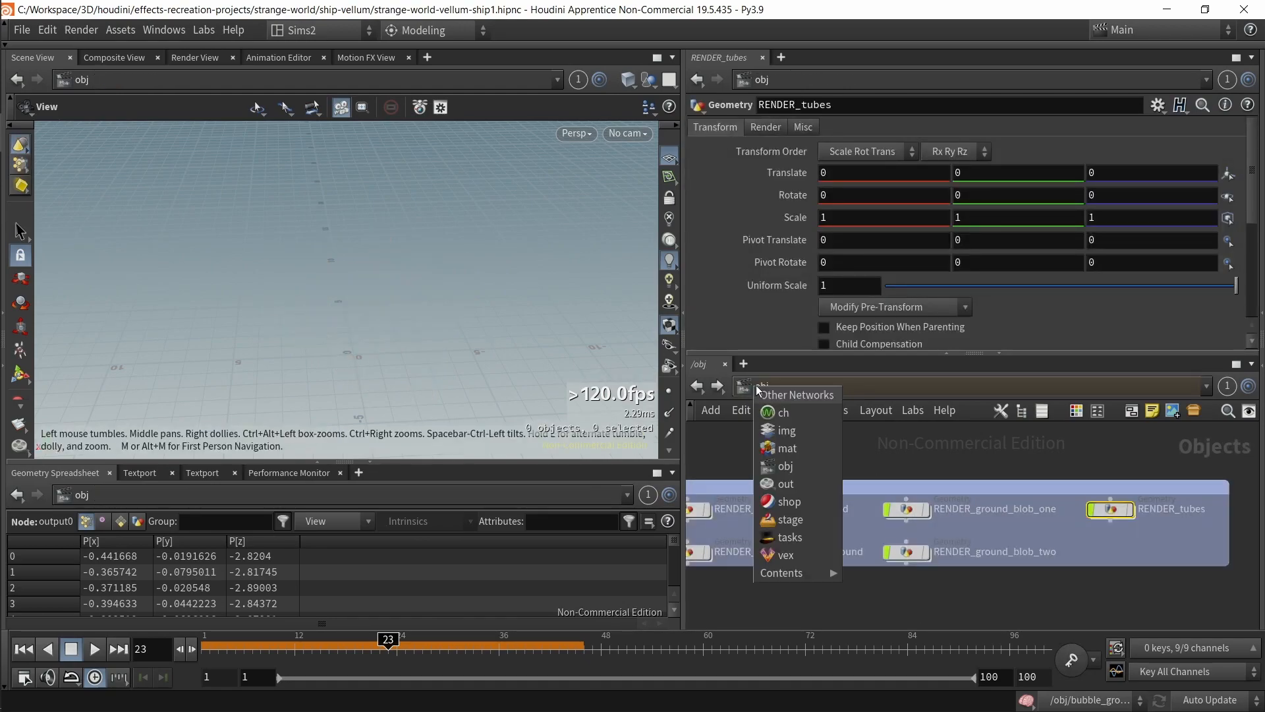
click(813, 517)
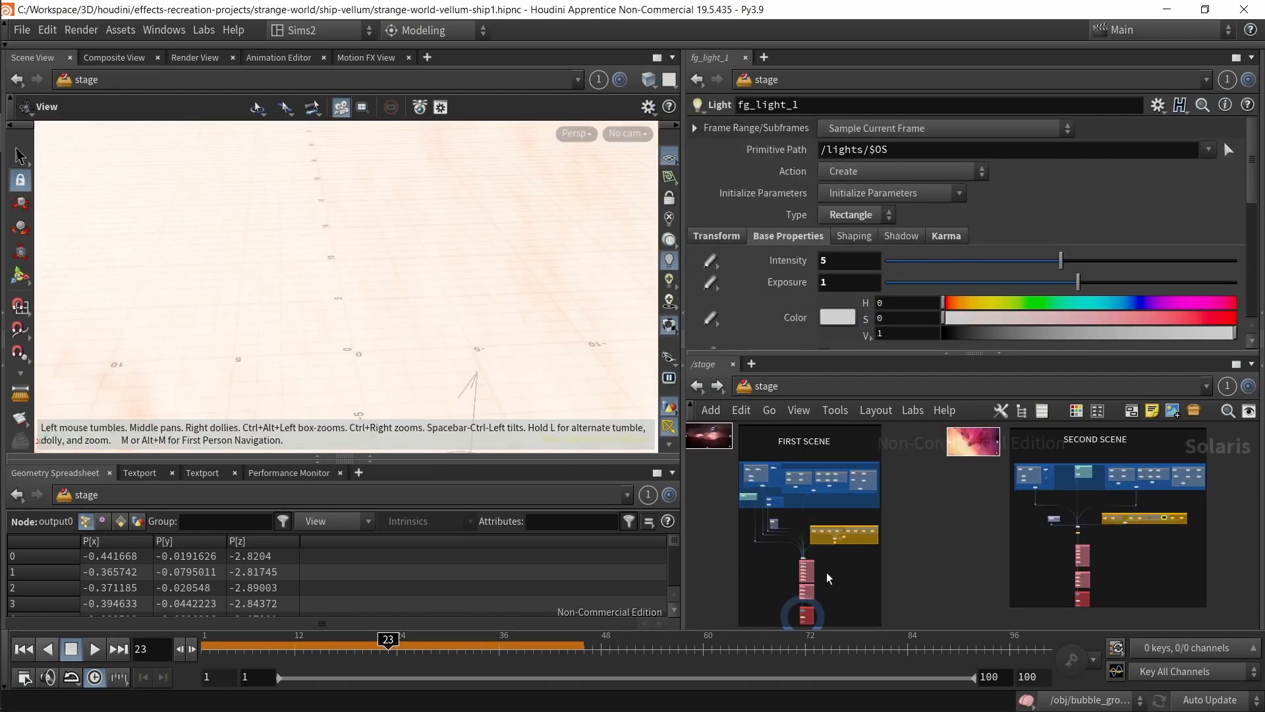
Step: Select the karma_render_first_scene settings node in the FIRST SCENE network
middle_drag(827, 578, 892, 612)
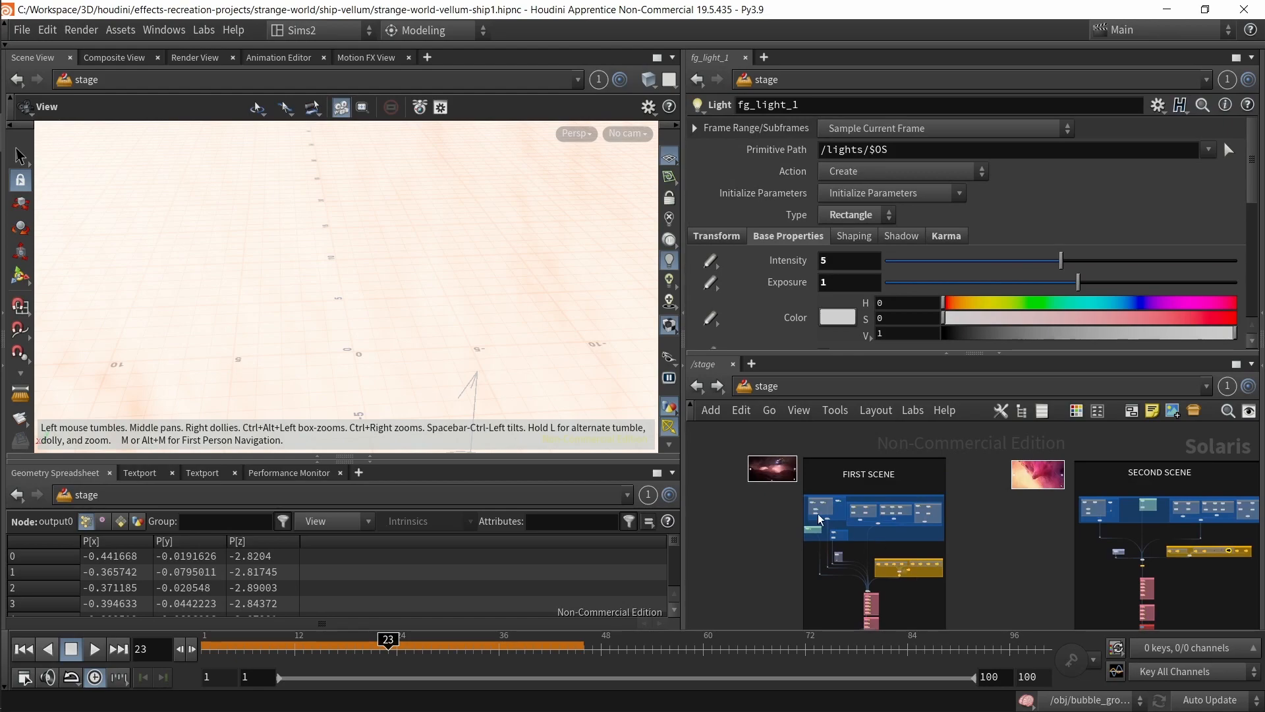
scroll(830, 523, up, 3)
scroll(796, 511, up, 3)
middle_drag(819, 547, 798, 383)
middle_drag(888, 578, 867, 432)
middle_drag(900, 543, 870, 460)
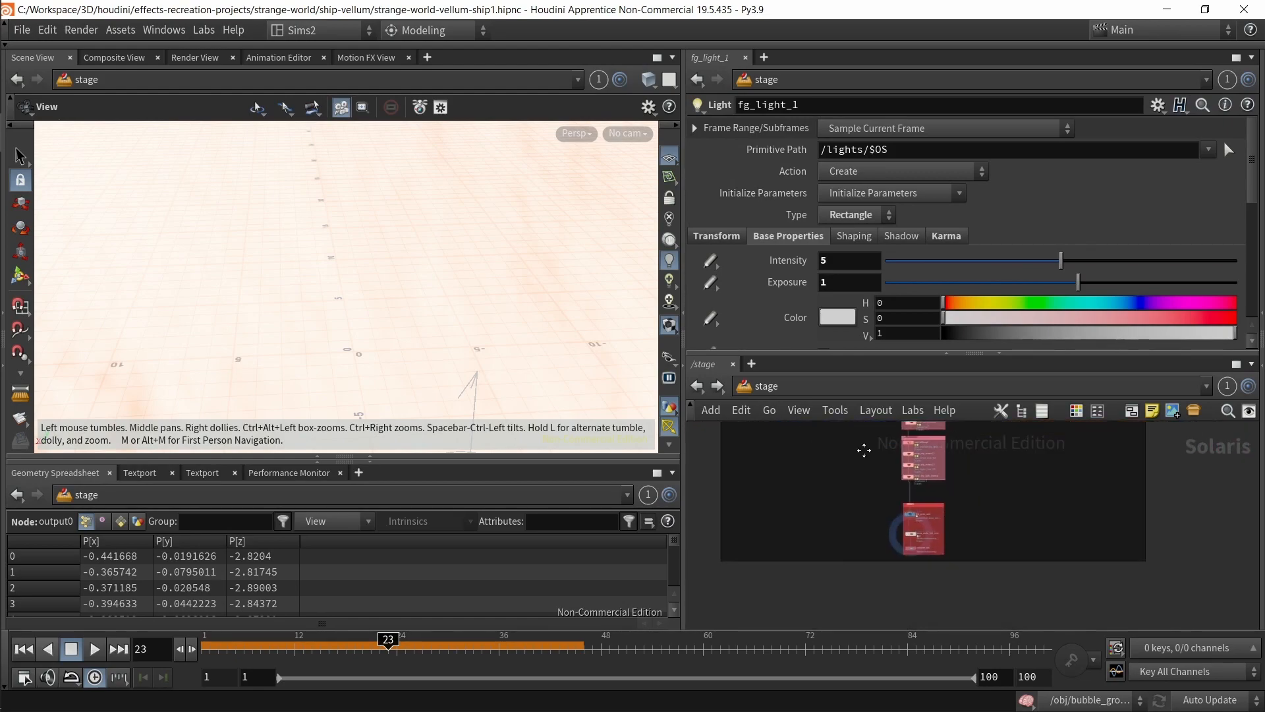
scroll(895, 510, up, 4)
click(935, 565)
Step: Look through the camera /cameras/first_scene_cam1 and move the timeline to frame 7
click(626, 133)
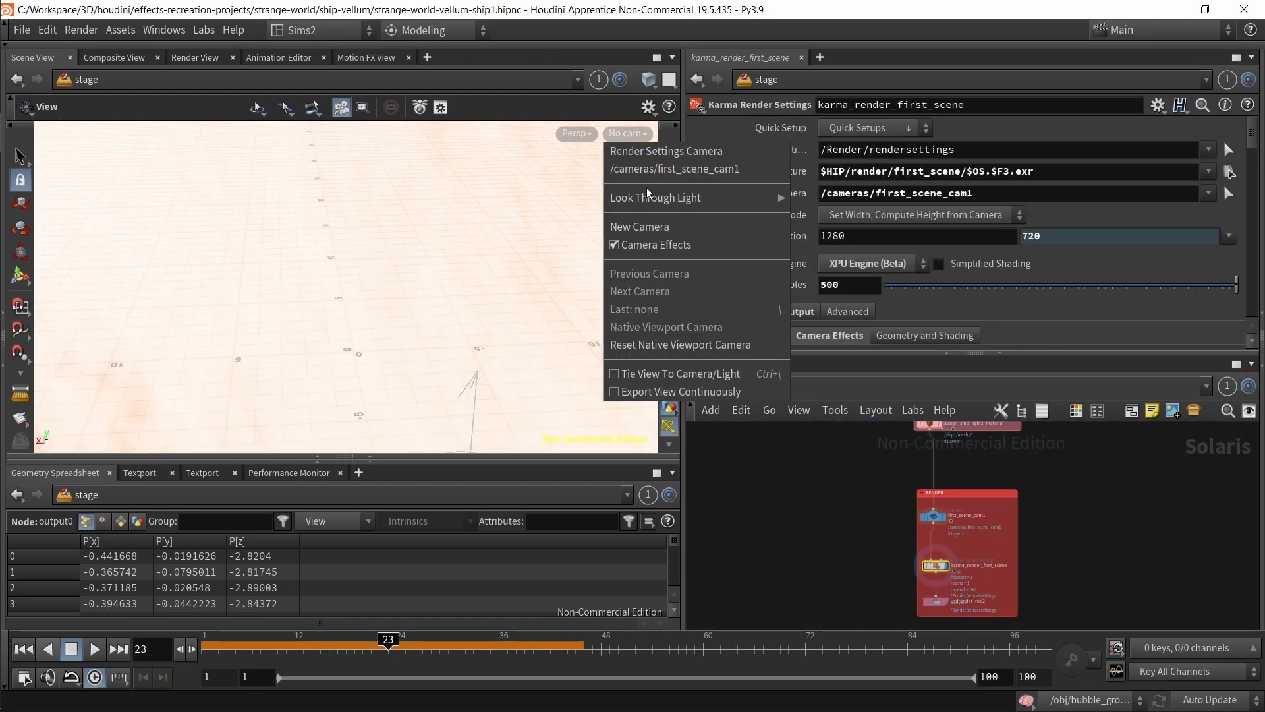
click(632, 166)
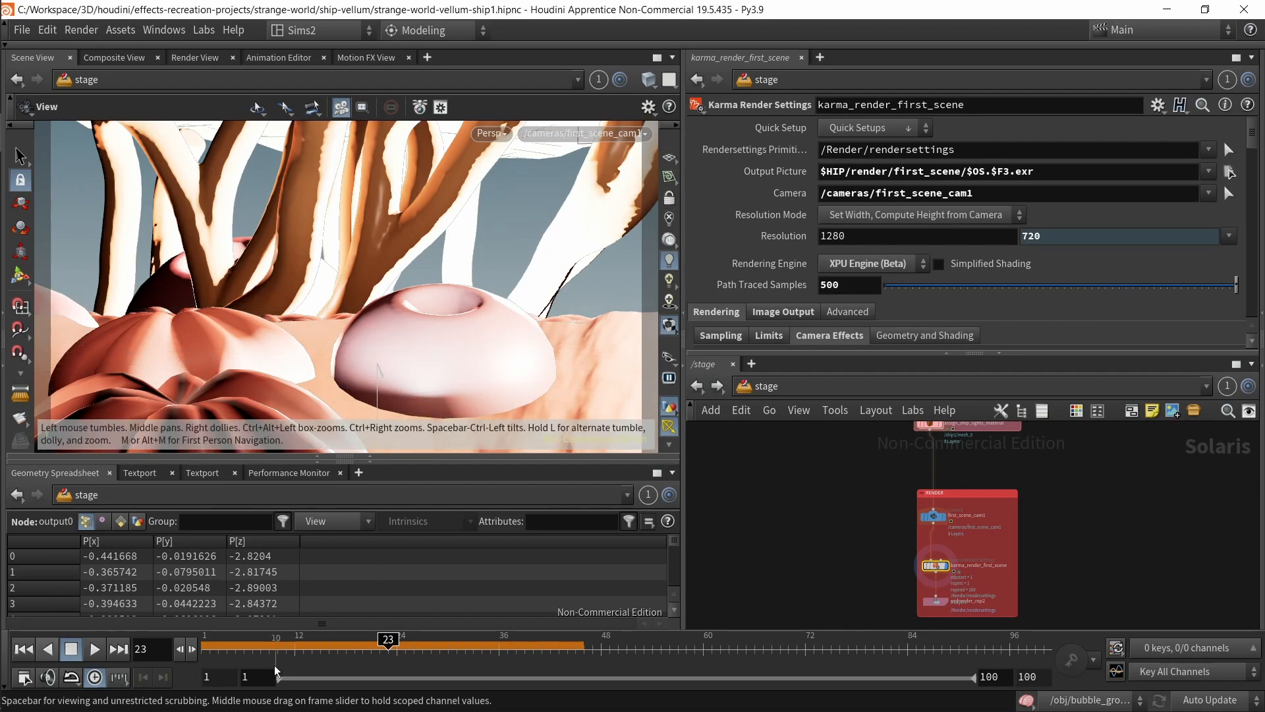
click(238, 643)
mouse_move(234, 643)
mouse_down()
mouse_move(266, 641)
mouse_move(254, 638)
mouse_up()
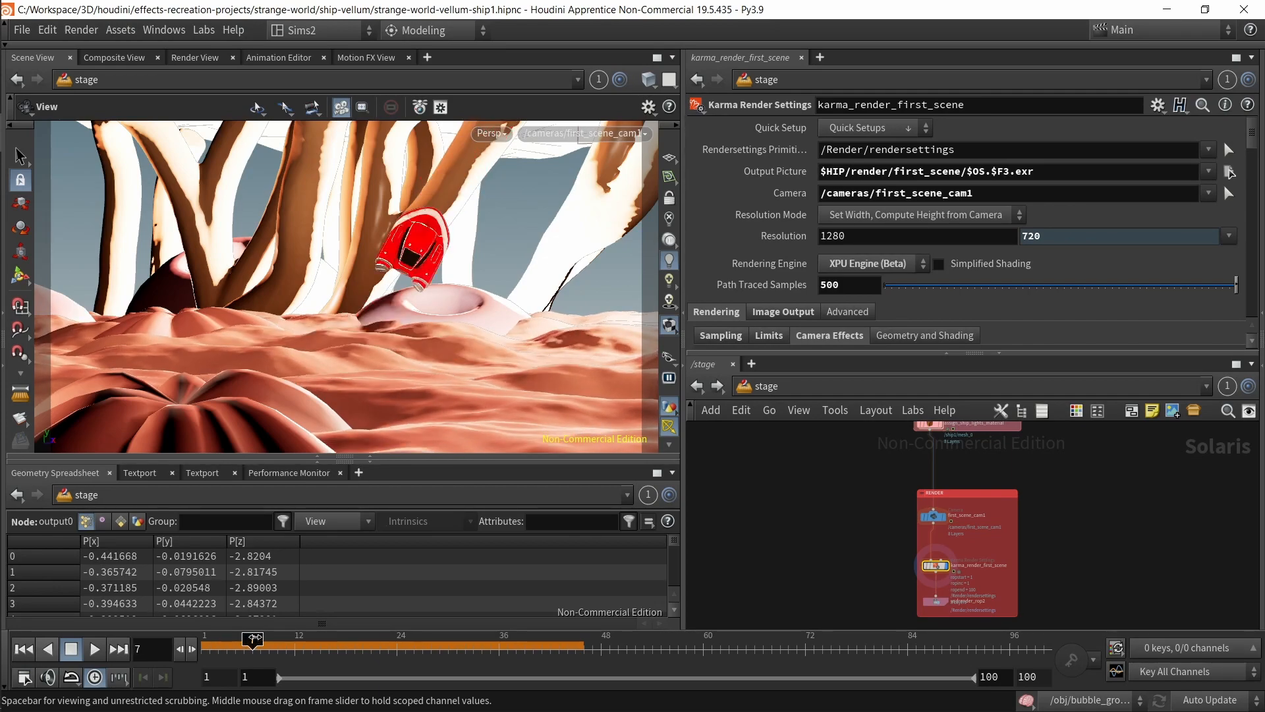
Step: Switch the viewport renderer to Karma and collapse the geometry spreadsheet pane below it
click(491, 133)
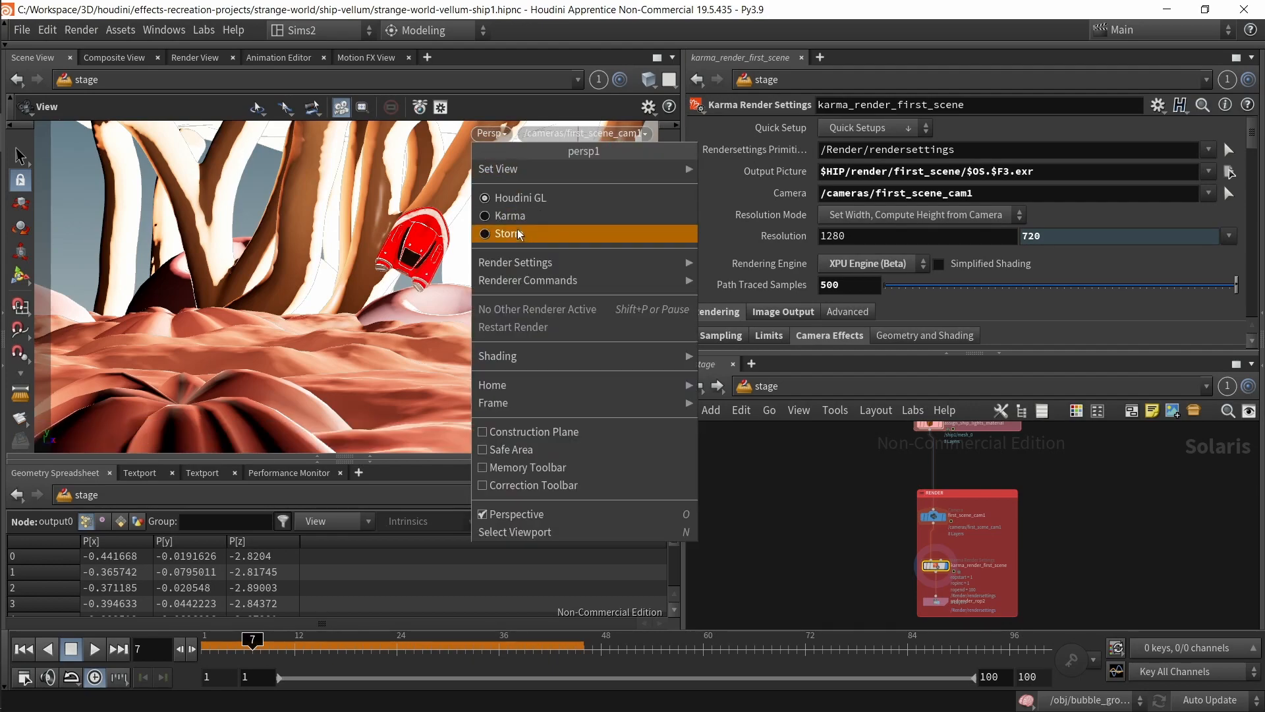
click(500, 232)
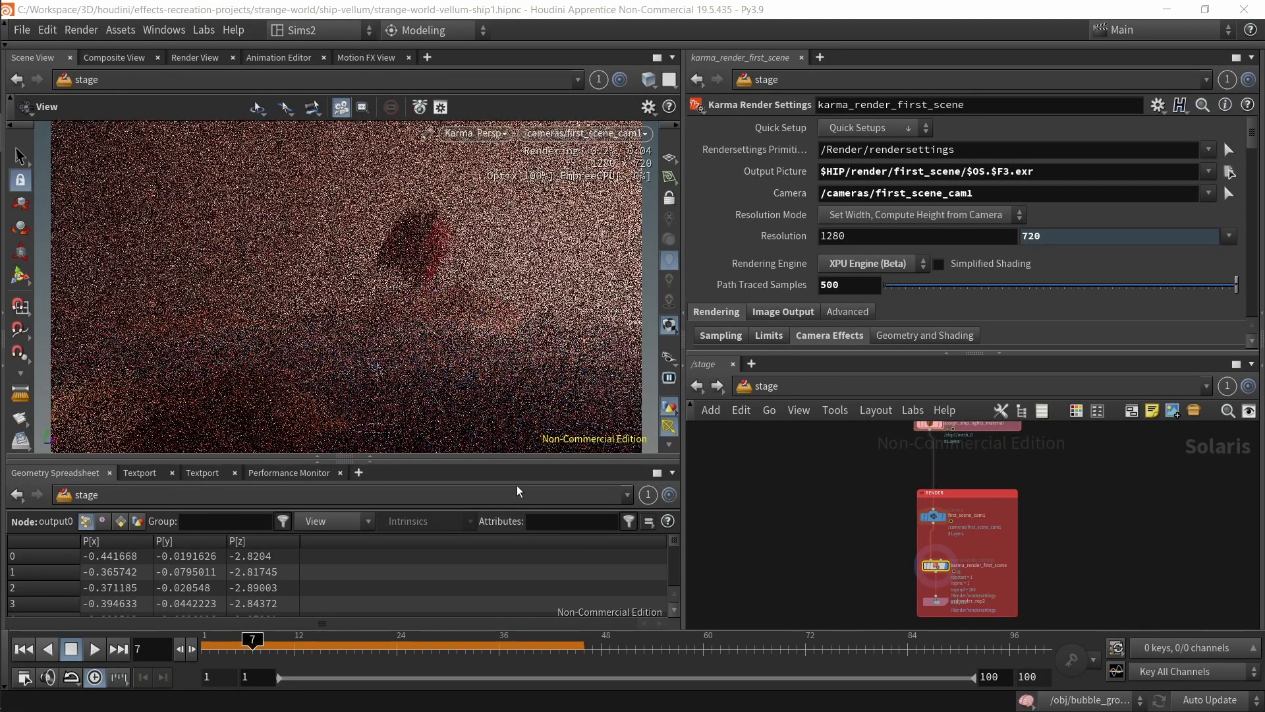
click(370, 459)
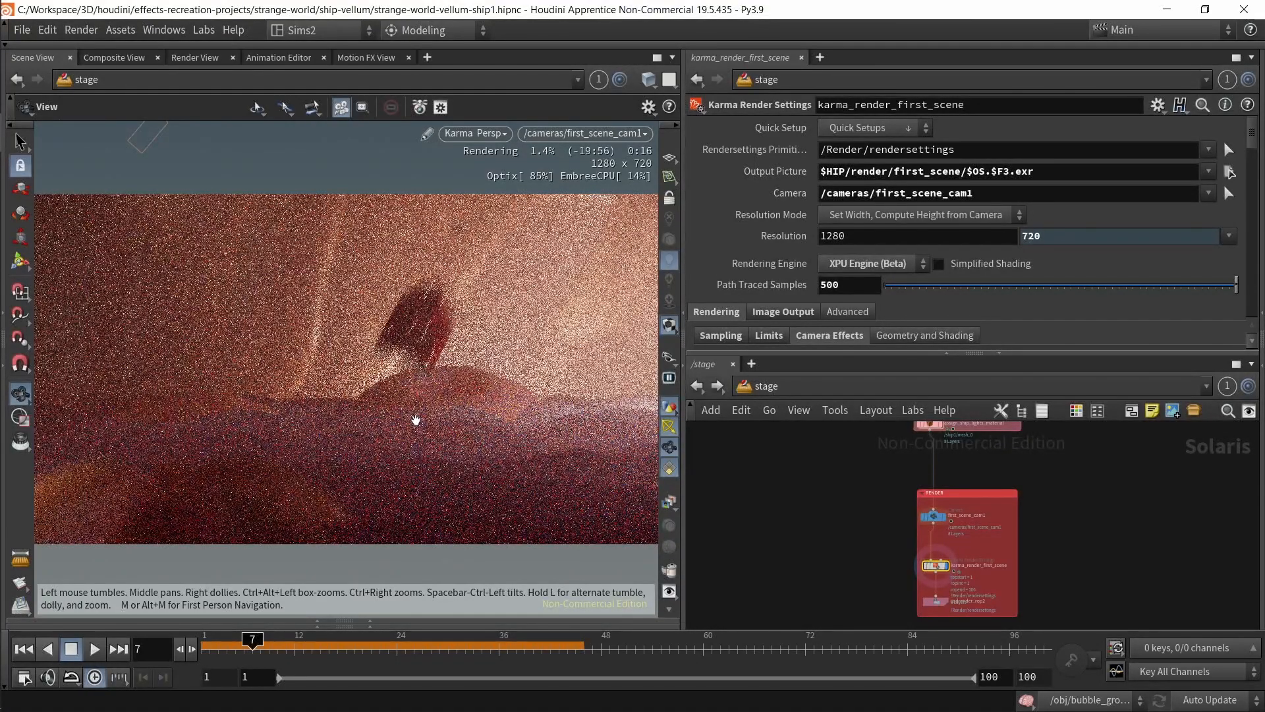
Step: Set the path traced samples of karma_render_first_scene to 100
drag(860, 287, 757, 308)
text(100)
key(Return)
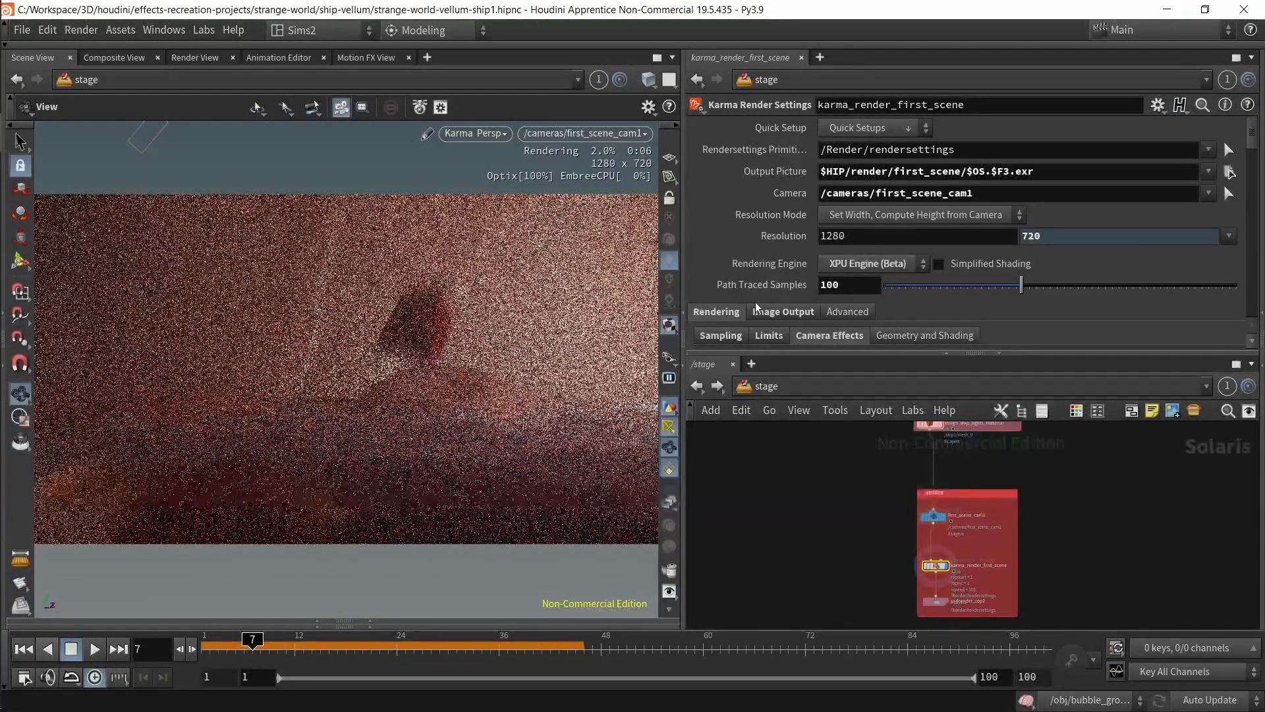
Step: Maximize the network view and look over the FIRST SCENE and SECOND SCENE networks side by side
scroll(836, 568, down, 5)
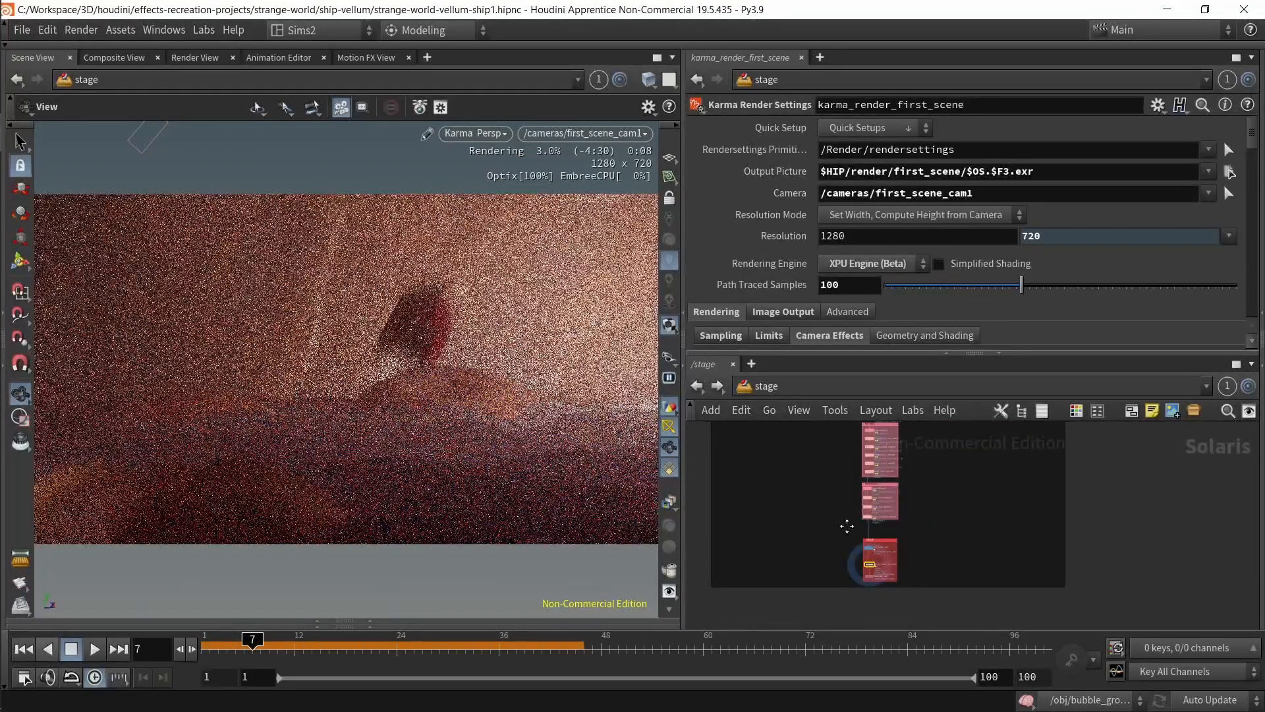
middle_drag(839, 503, 859, 600)
scroll(859, 600, down, 3)
middle_drag(787, 438, 863, 545)
scroll(863, 544, up, 4)
scroll(862, 544, down, 3)
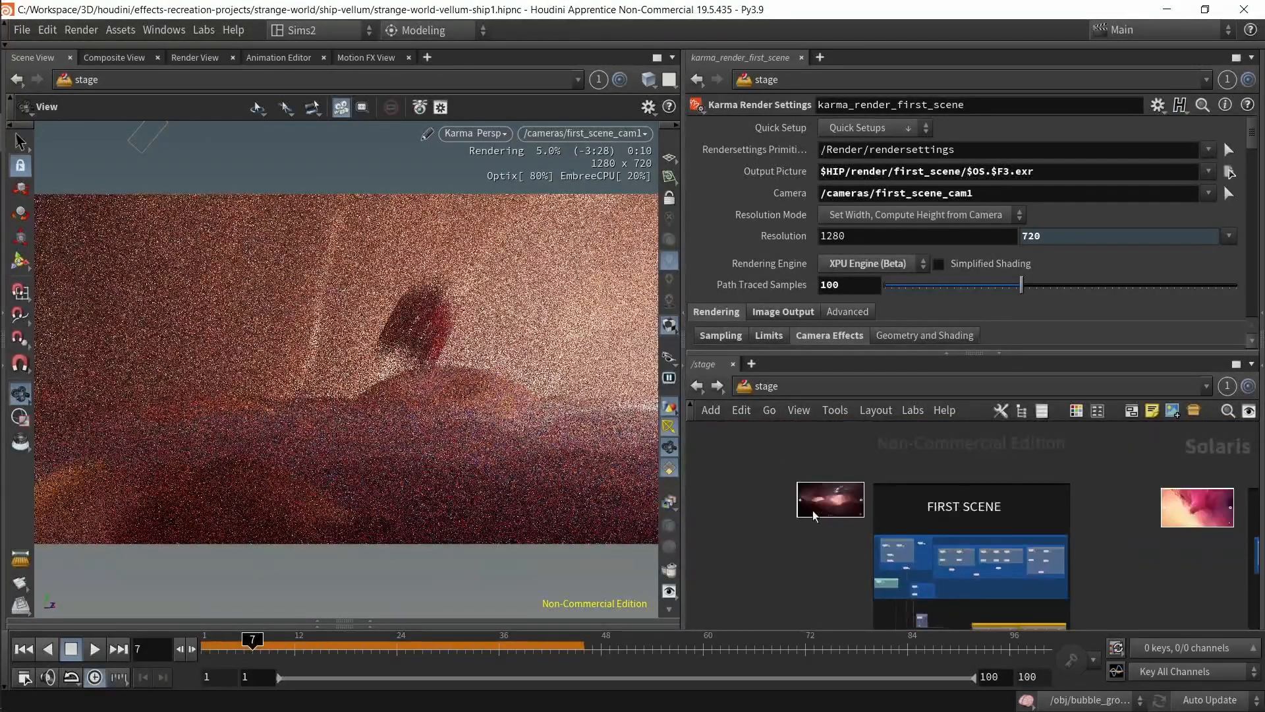
key(ctrl+b)
key(p)
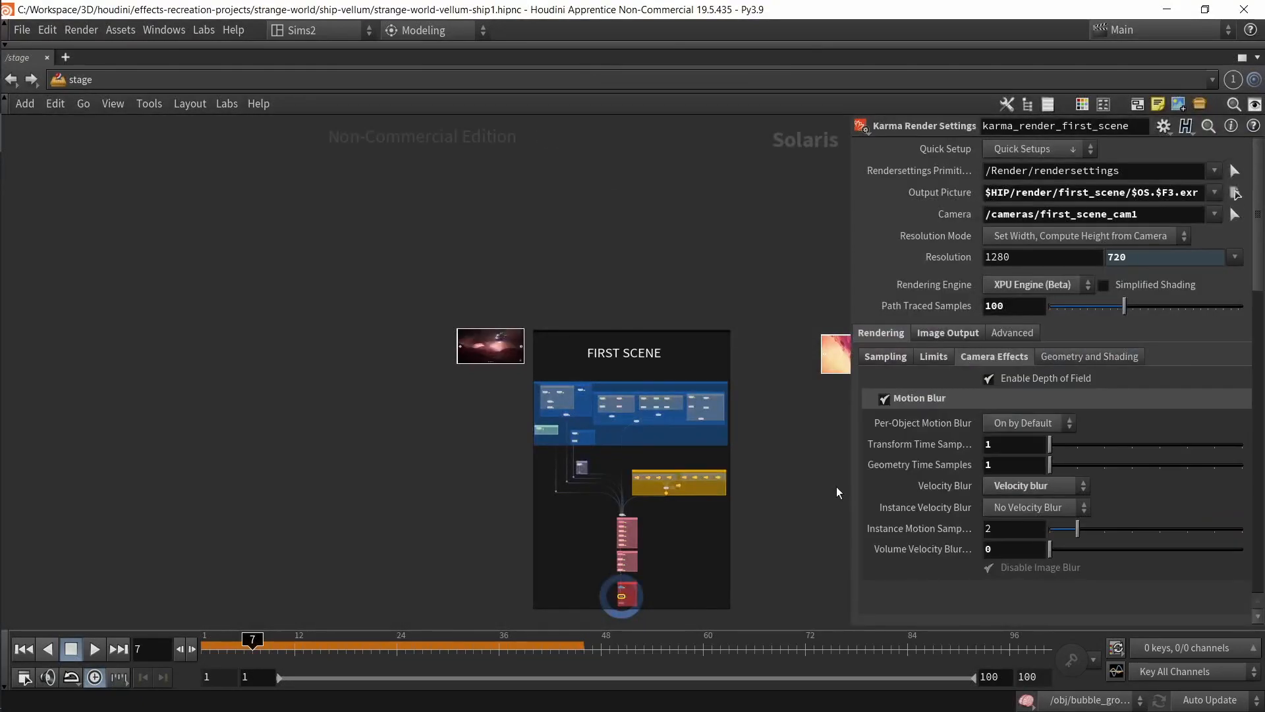
key(p)
key(p)
middle_drag(741, 460, 494, 400)
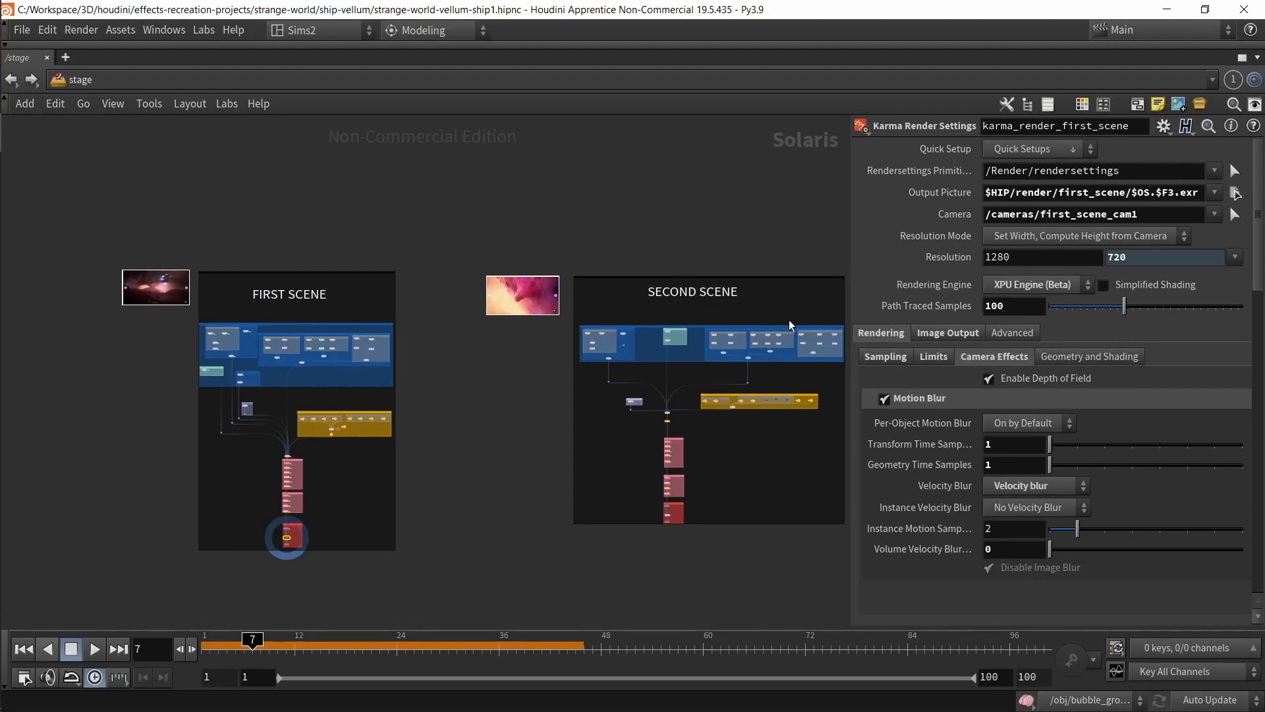
middle_drag(493, 375, 693, 405)
scroll(345, 362, up, 1)
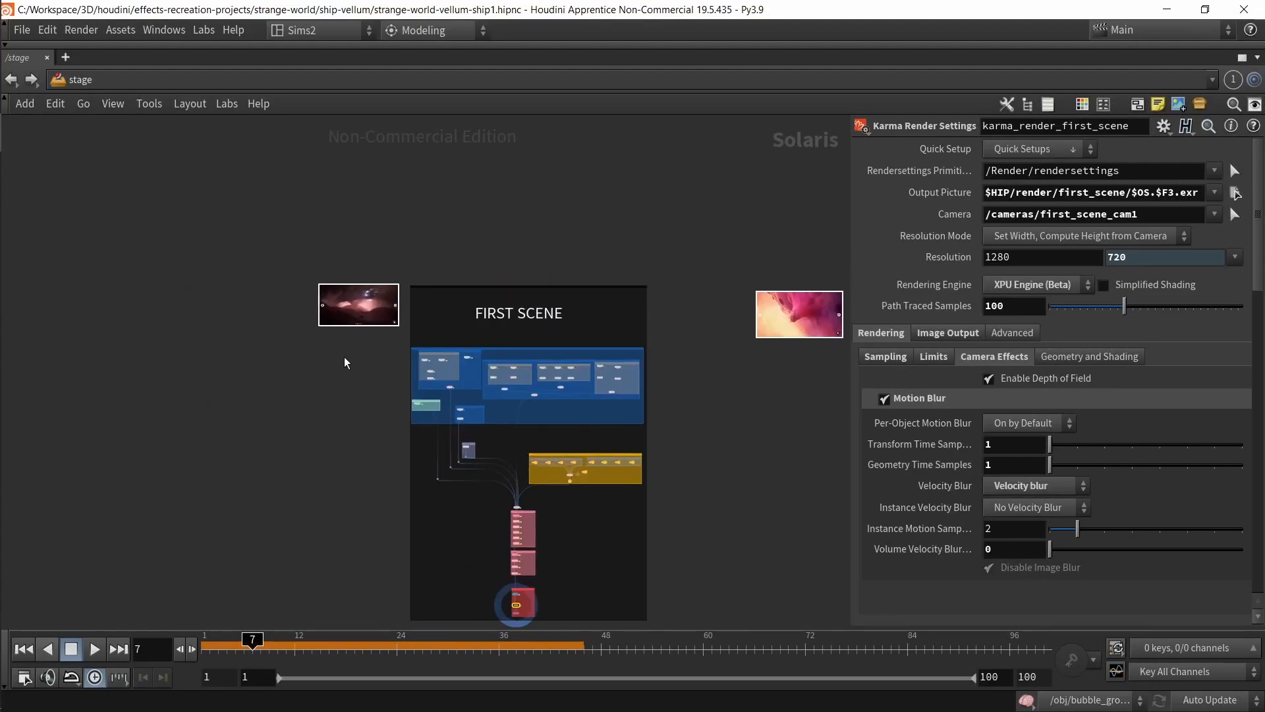
Step: Examine the reference images placed beside the FIRST SCENE and SECOND SCENE networks up close
scroll(356, 339, up, 6)
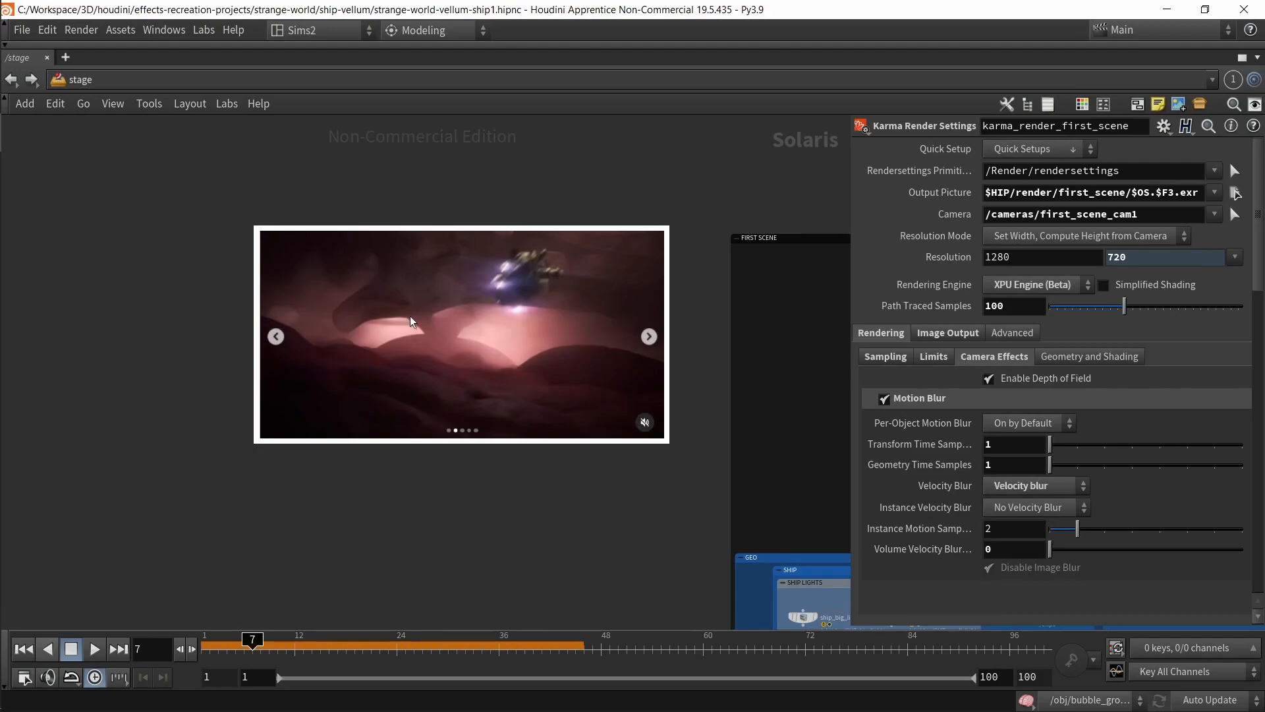
scroll(494, 315, down, 6)
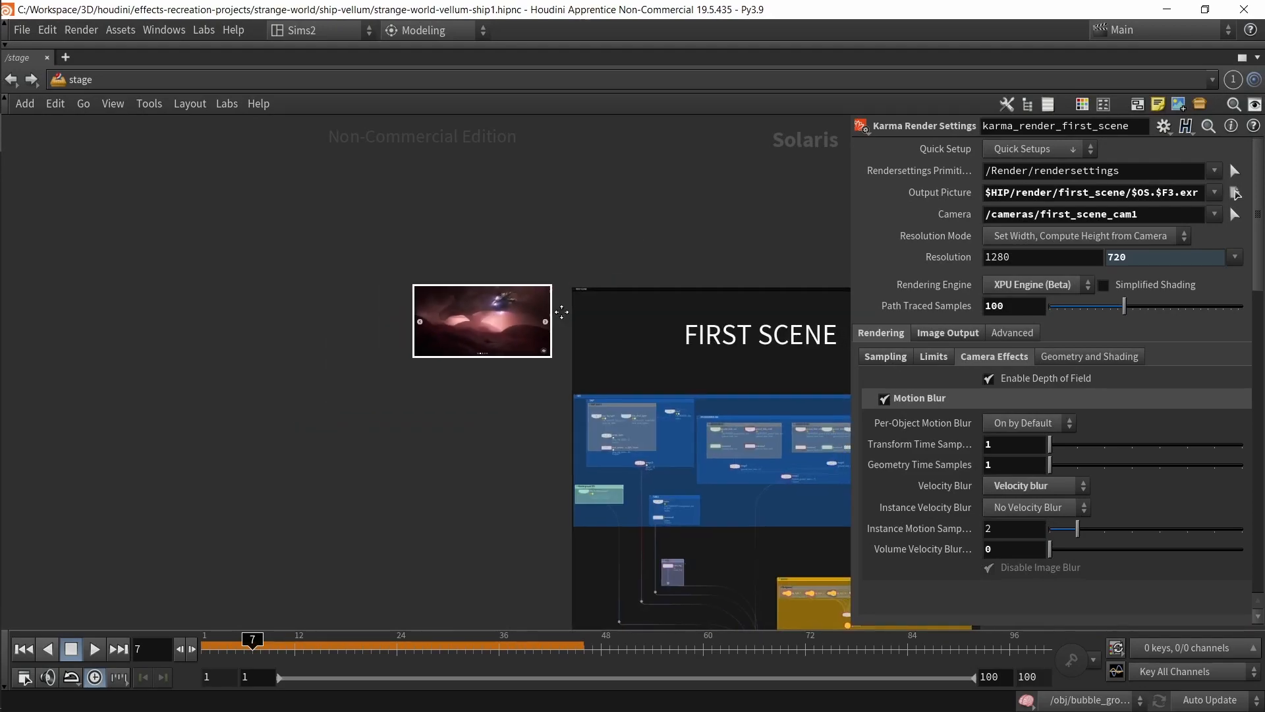
middle_drag(567, 316, 302, 357)
middle_drag(705, 318, 345, 322)
scroll(689, 361, up, 5)
scroll(521, 399, down, 4)
middle_drag(432, 417, 707, 374)
scroll(460, 376, up, 6)
scroll(461, 376, down, 3)
scroll(358, 415, down, 2)
middle_drag(334, 391, 627, 362)
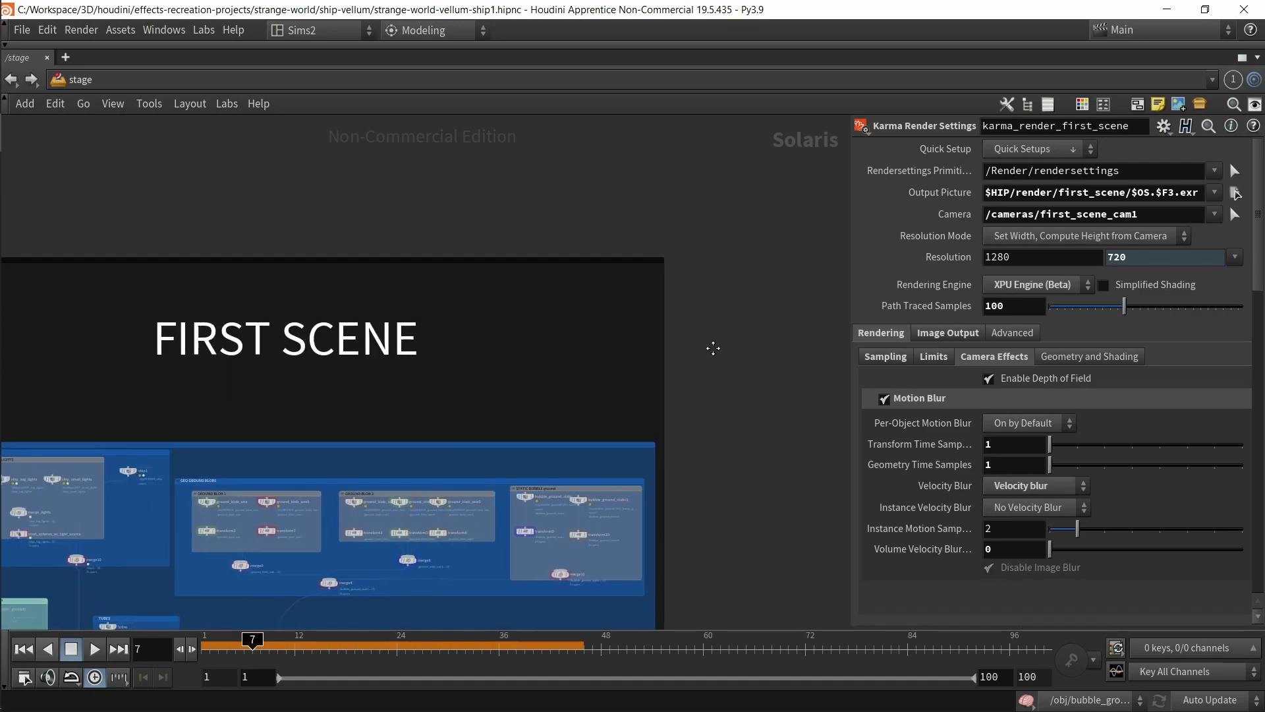
middle_drag(475, 363, 776, 325)
scroll(777, 325, down, 3)
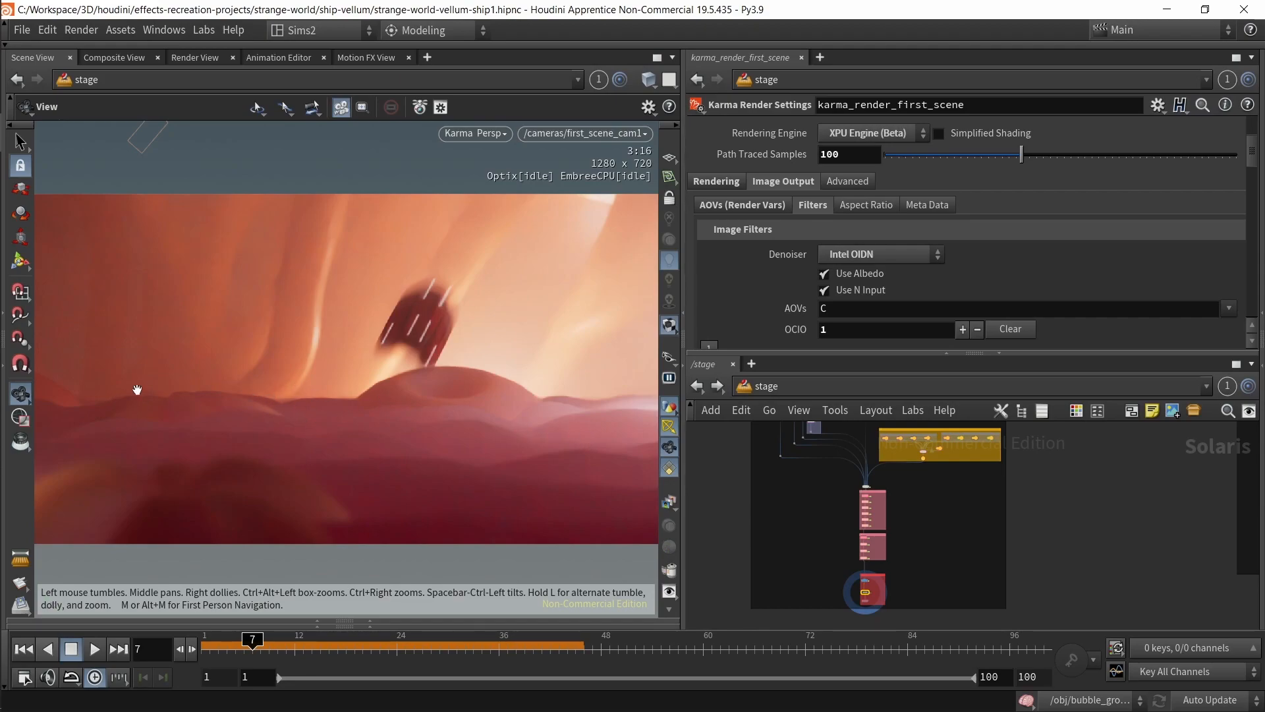
Step: Switch the viewport renderer back to Houdini GL
scroll(998, 549, down, 3)
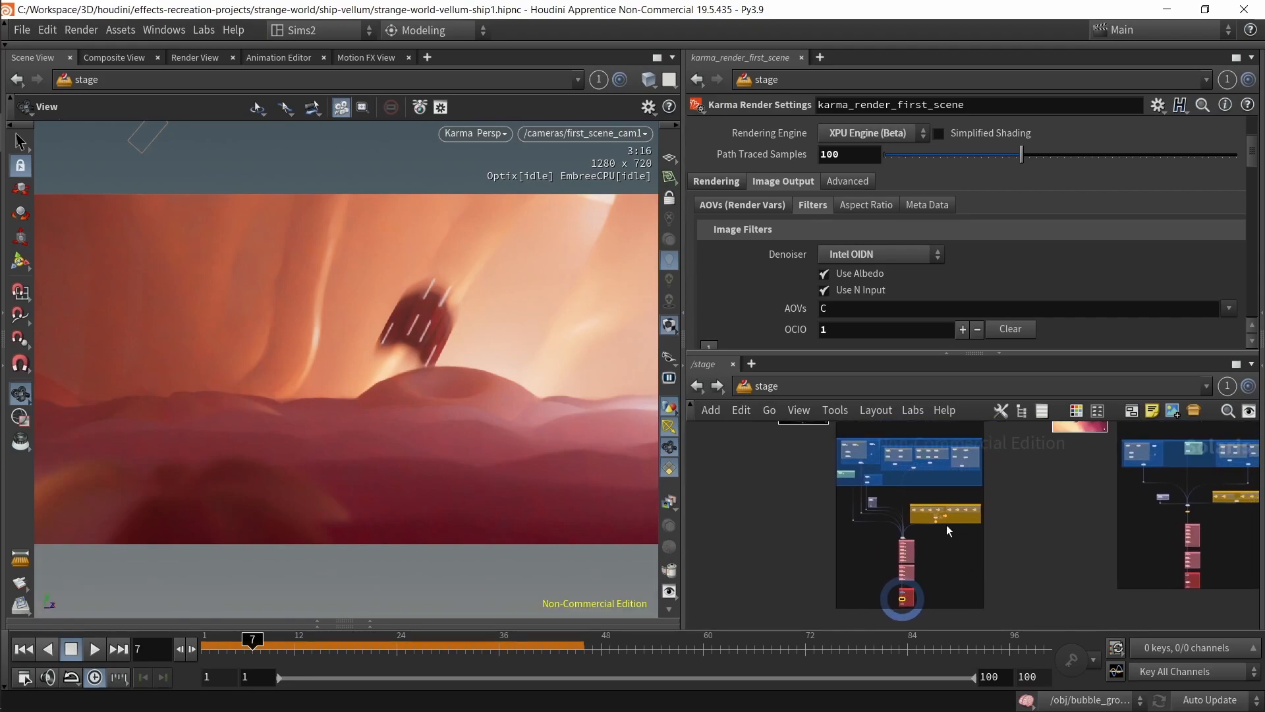
middle_drag(1000, 477, 928, 480)
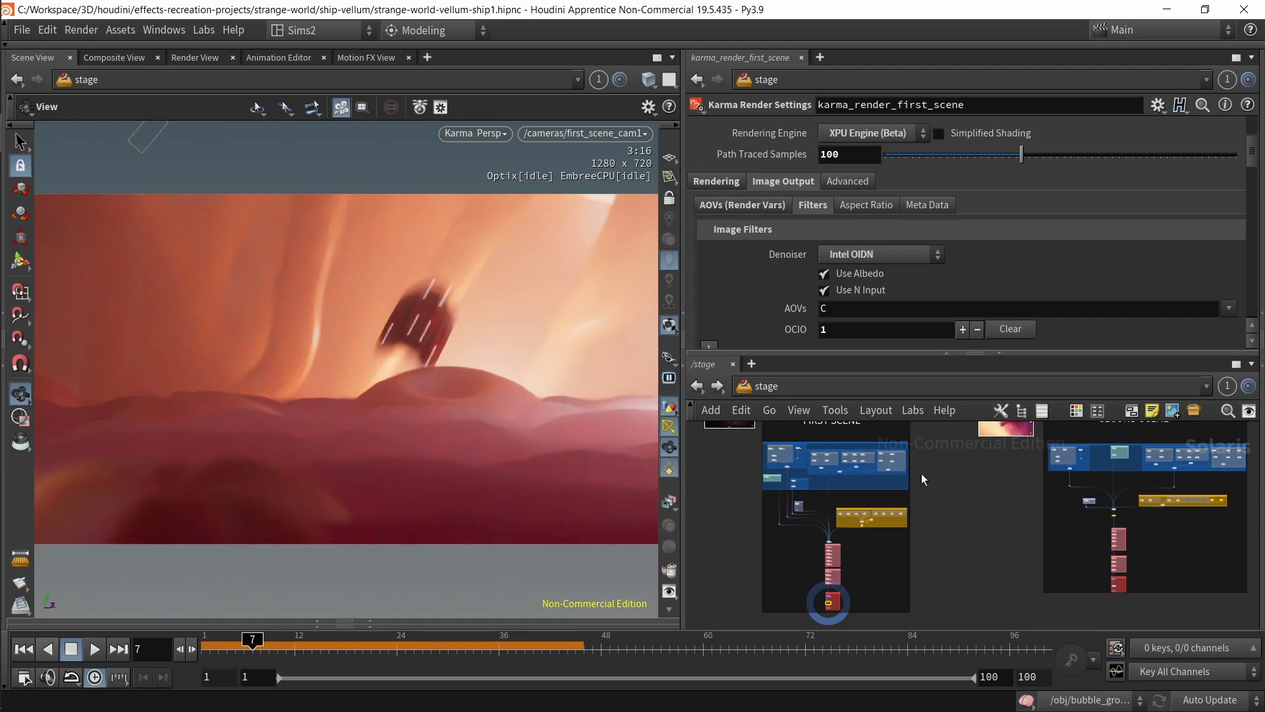
click(475, 133)
click(517, 210)
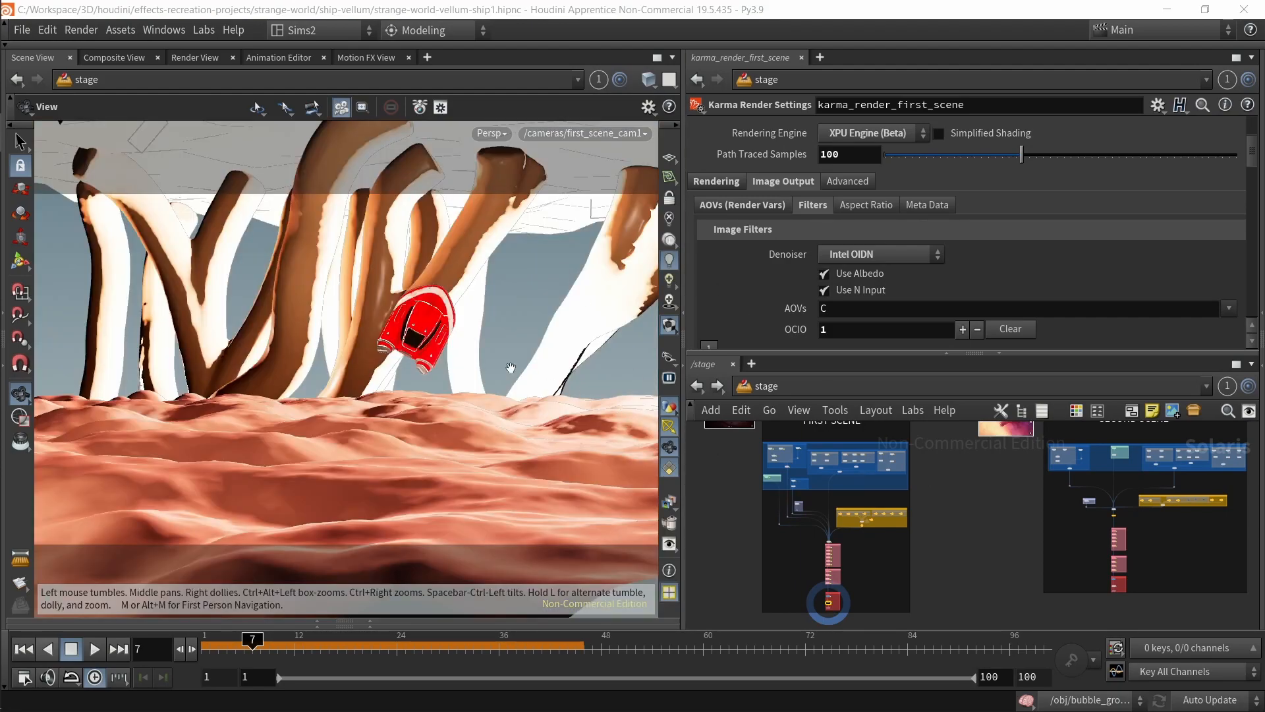
Step: Maximize the network view and highlight the whole GEO box of FIRST SCENE
key(ctrl+b)
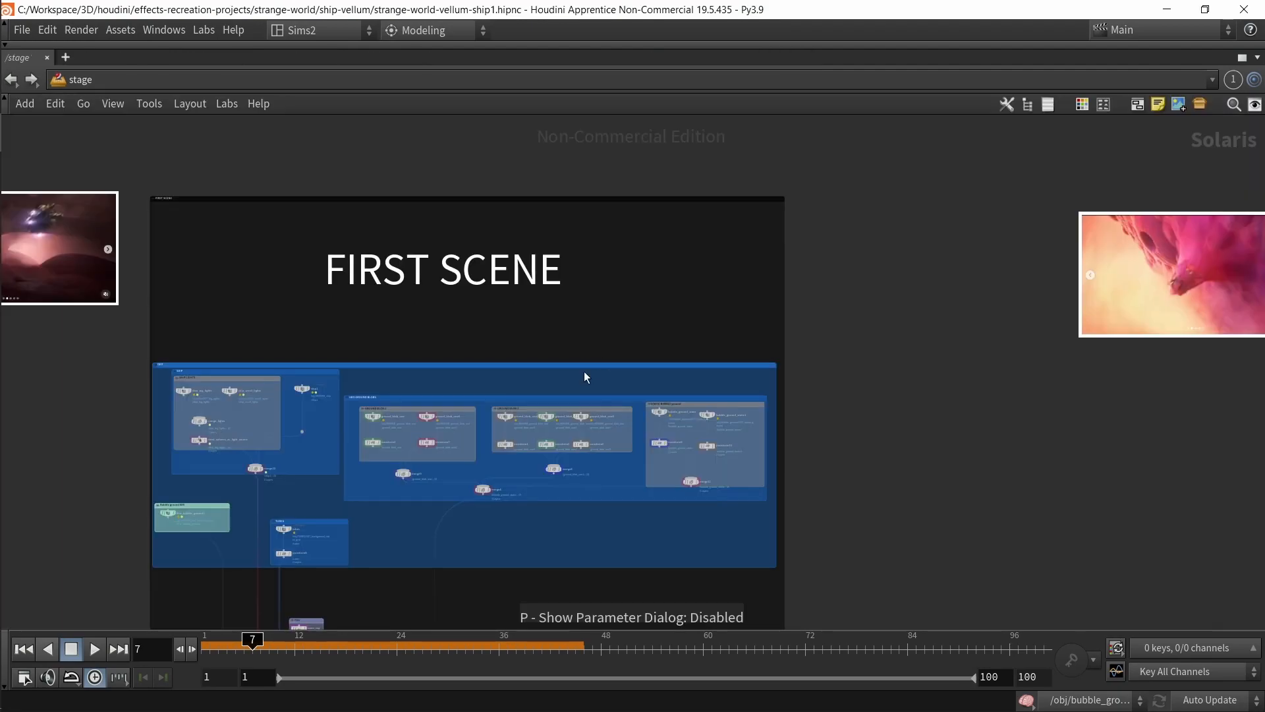
scroll(668, 385, down, 3)
middle_drag(859, 431, 646, 390)
scroll(701, 422, down, 2)
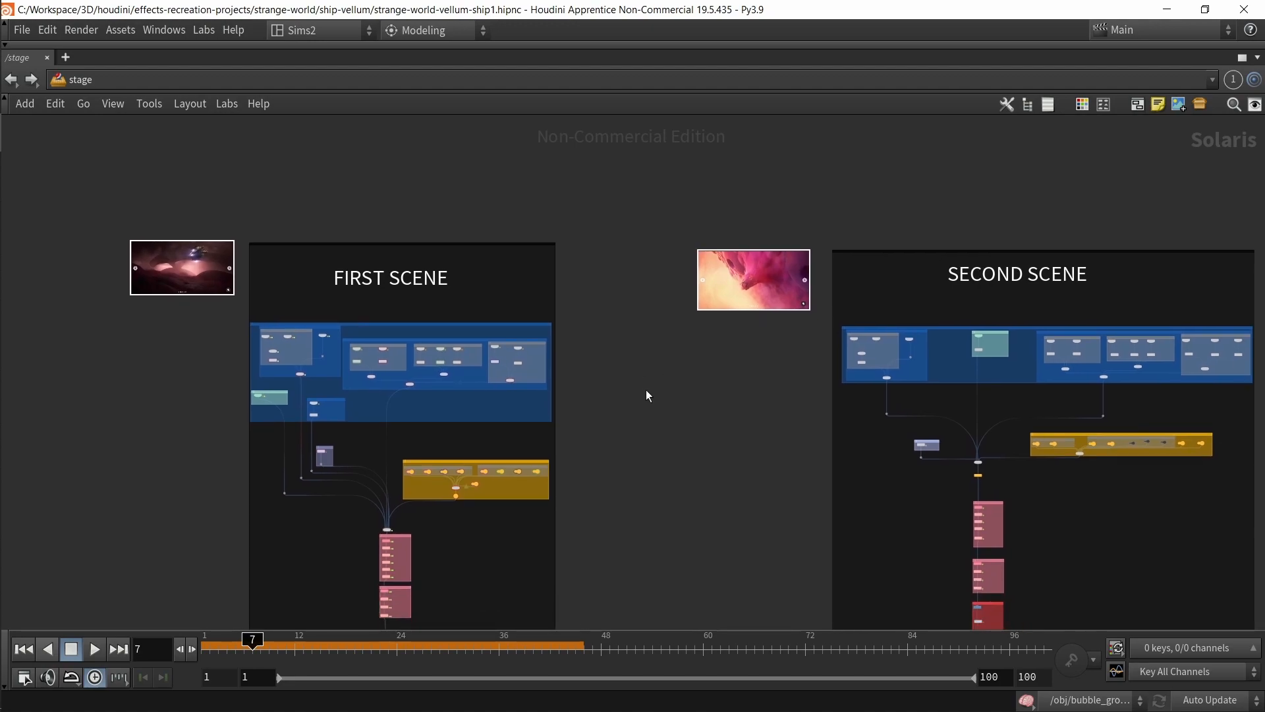
drag(250, 314, 220, 314)
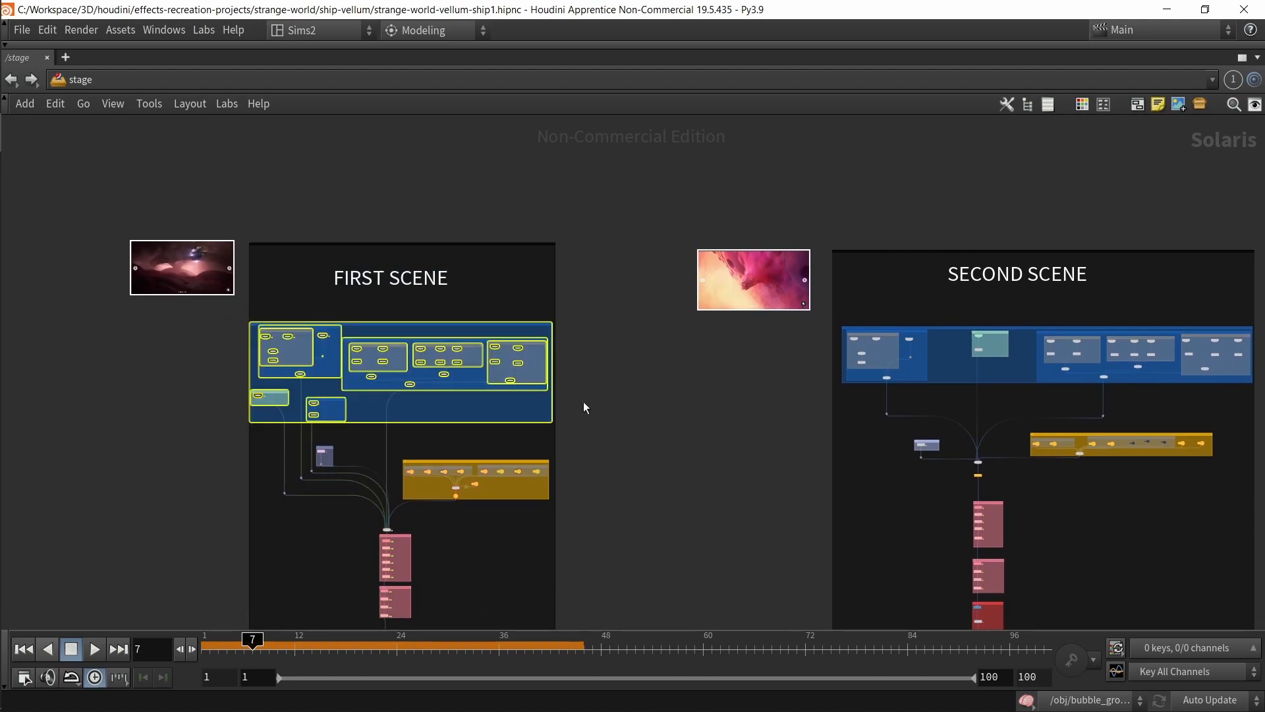
Step: Highlight the yellow light boxes of FIRST SCENE and SECOND SCENE, then clear the selection
middle_drag(737, 406, 539, 377)
middle_drag(395, 359, 536, 347)
drag(284, 379, 501, 450)
drag(1107, 421, 899, 339)
click(556, 428)
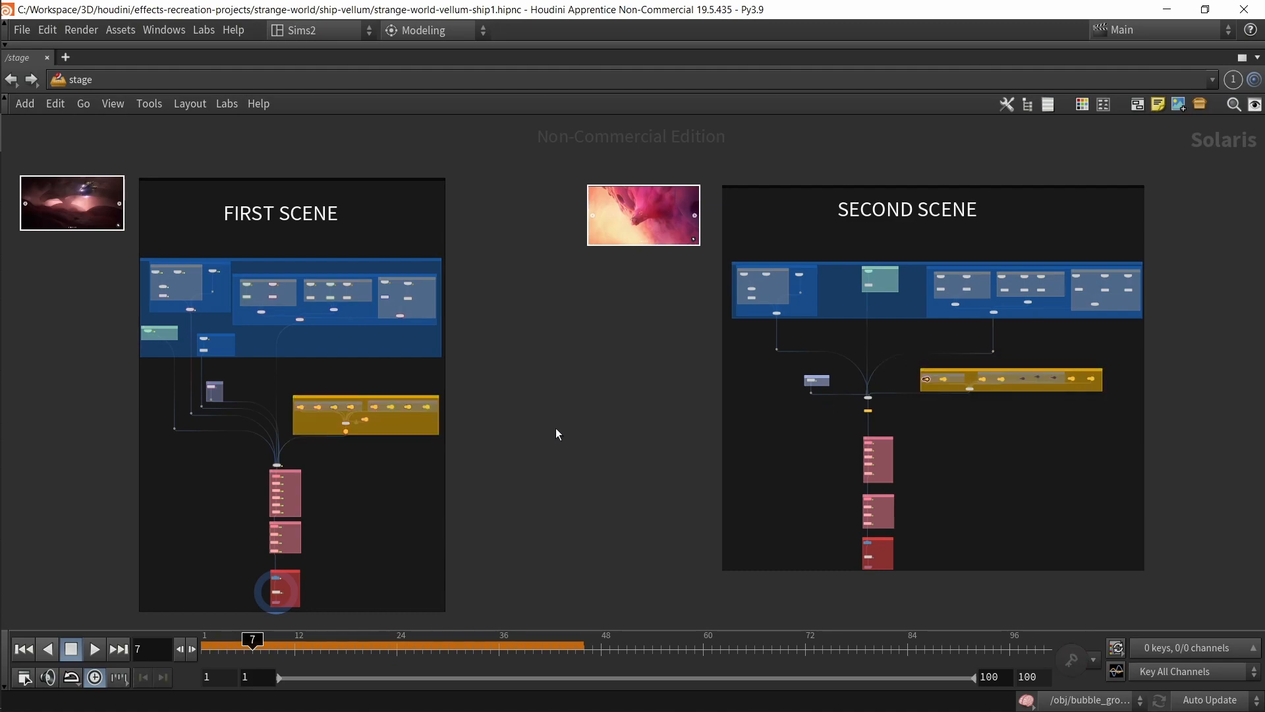
Step: Highlight the two pink node boxes and the red RENDER box in FIRST SCENE
middle_drag(516, 465, 582, 400)
drag(284, 400, 428, 488)
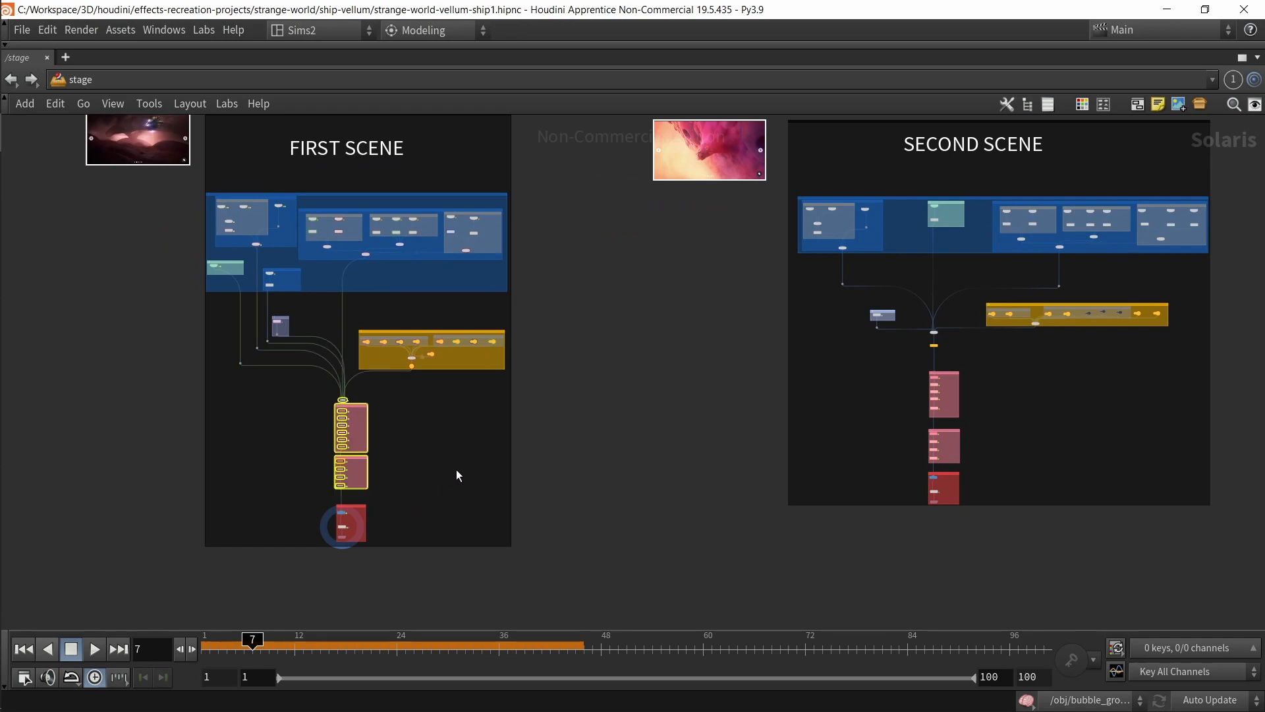
click(455, 471)
drag(422, 499, 320, 402)
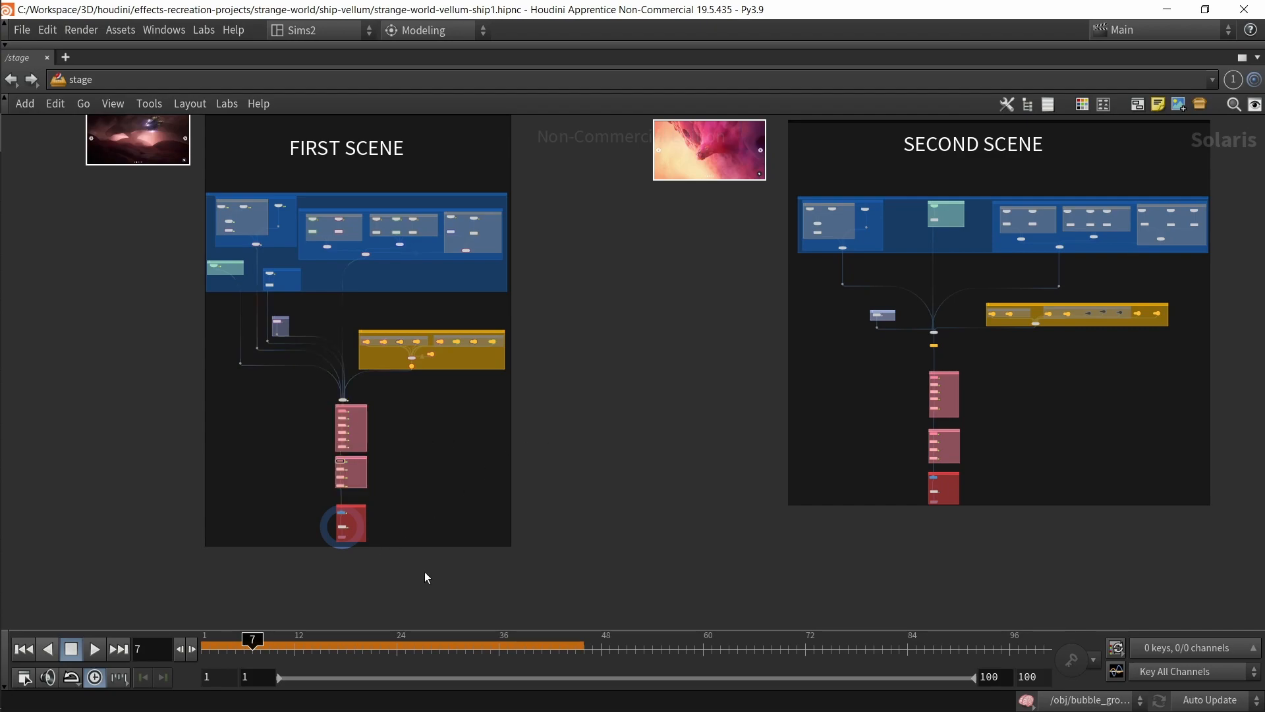
middle_drag(622, 452, 705, 466)
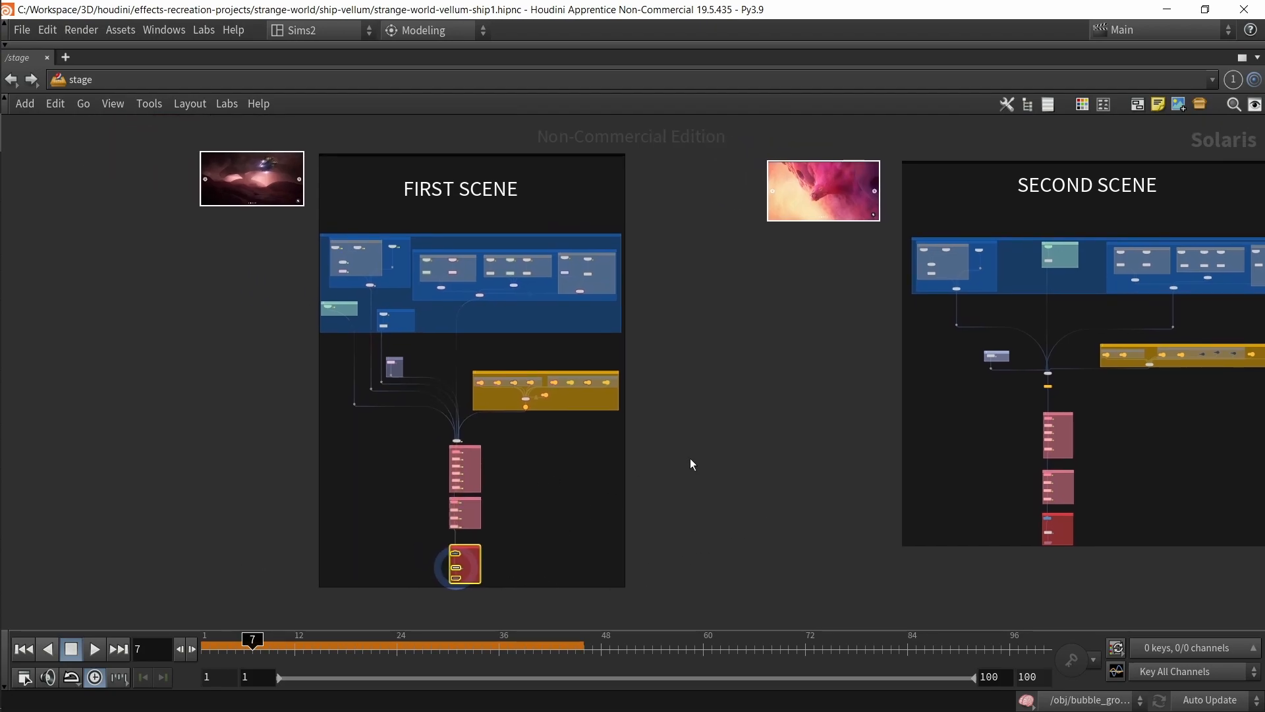
Step: Zoom in on FIRST SCENE and highlight the small purple node box below the GEO box
scroll(405, 360, up, 5)
scroll(405, 360, up, 4)
drag(444, 477, 288, 341)
scroll(531, 352, down, 6)
middle_drag(1153, 345, 828, 384)
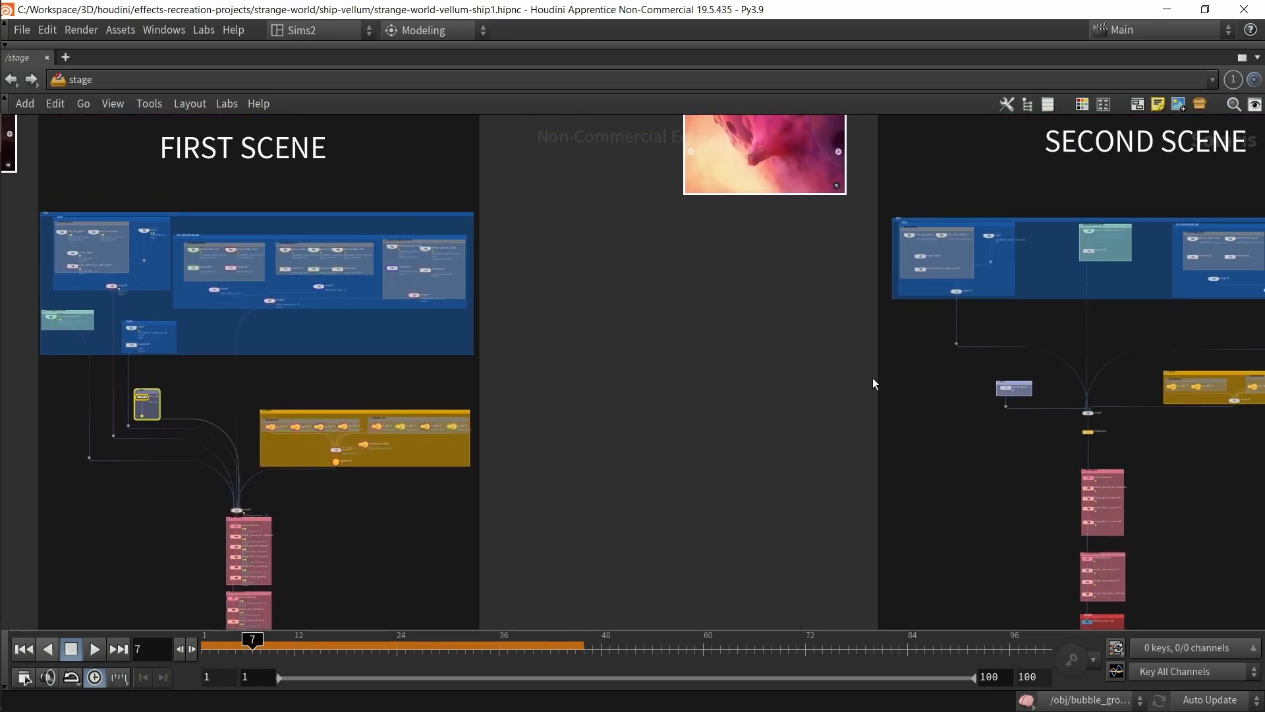
Step: Examine the Bubble ground SIM box inside the GEO box of SECOND SCENE
drag(1024, 382, 1024, 382)
middle_drag(1024, 382, 910, 410)
scroll(1017, 342, up, 3)
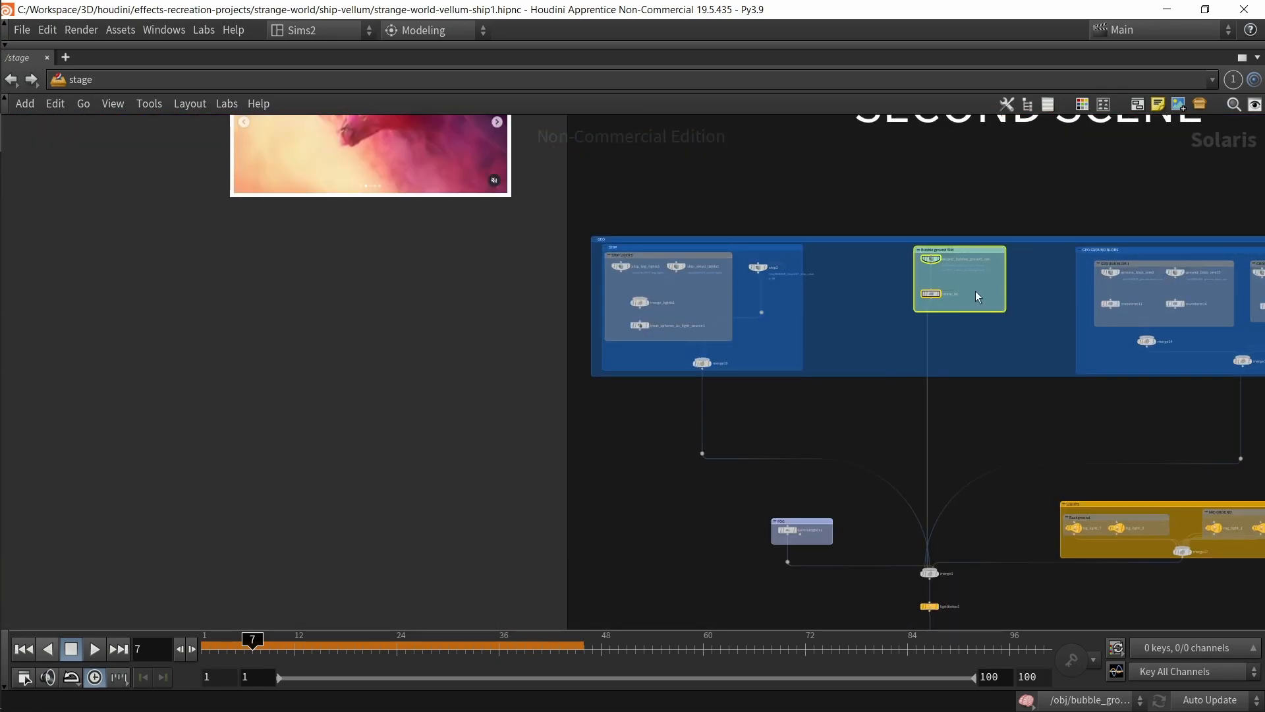
middle_drag(970, 291, 923, 348)
scroll(948, 363, up, 3)
scroll(889, 333, up, 3)
scroll(814, 297, down, 10)
scroll(357, 395, up, 5)
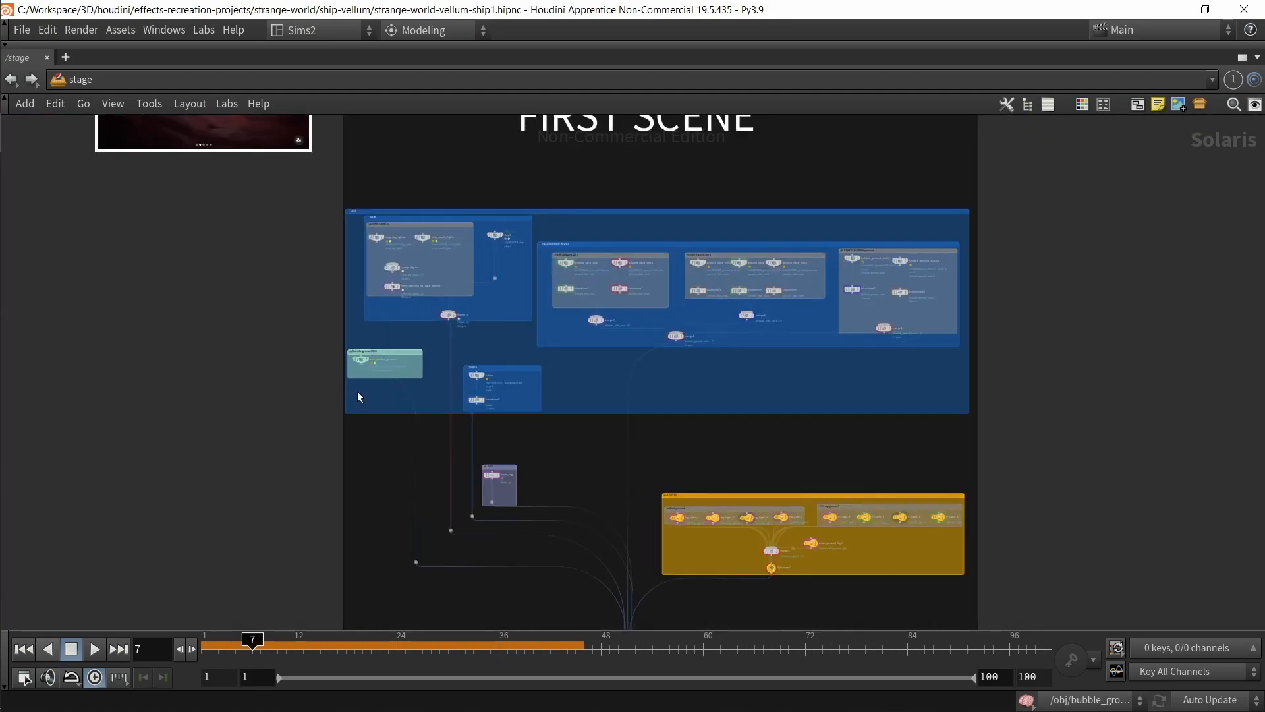
Step: Highlight the Bubble ground SIM box in FIRST SCENE and follow its connection toward the main merge
scroll(357, 395, up, 4)
drag(310, 376, 545, 282)
scroll(299, 413, down, 3)
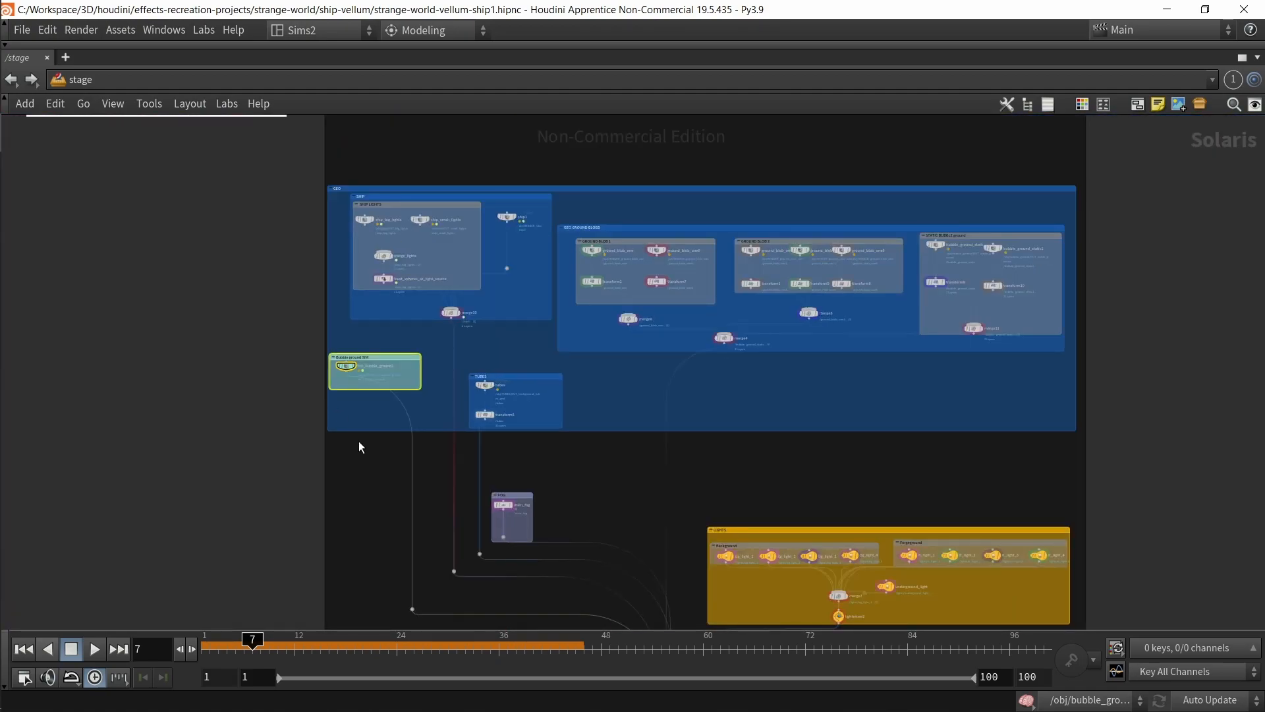
middle_drag(403, 597, 423, 505)
drag(428, 514, 369, 512)
scroll(504, 449, down, 2)
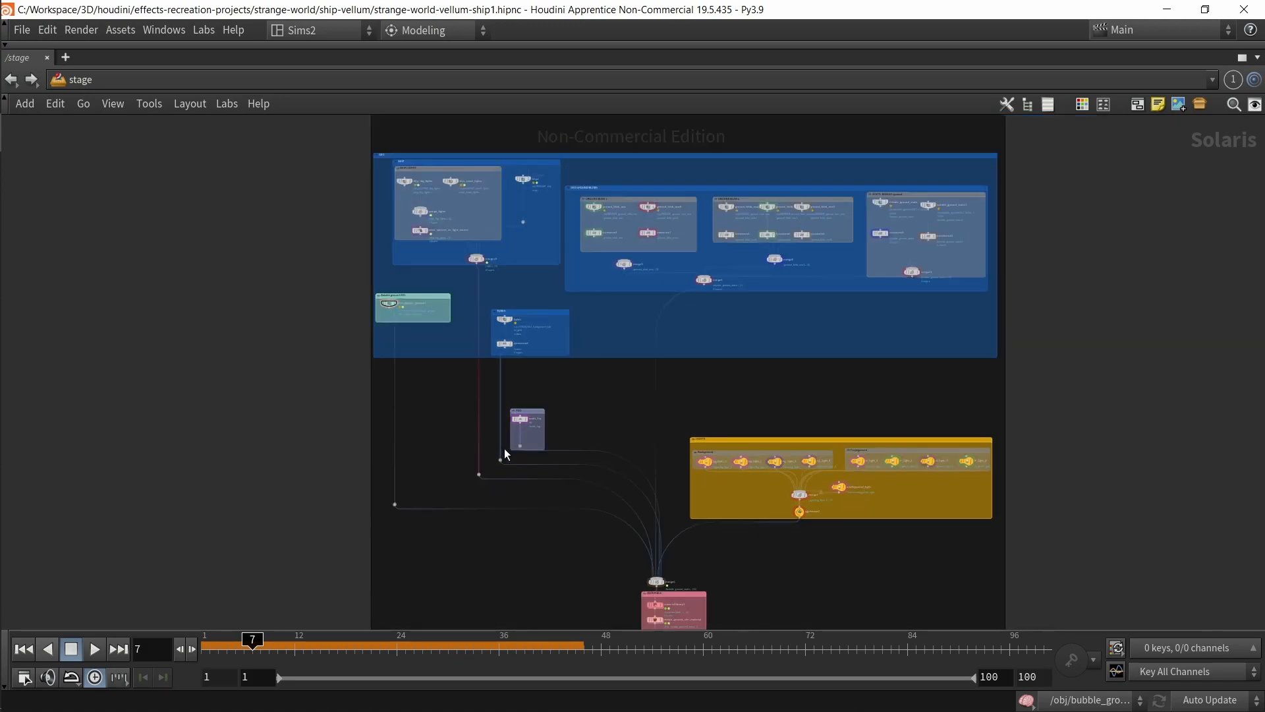
Step: Restore the split pane layout at the SHIP LIGHTS box and display the ship_big_lights import in the viewport
scroll(504, 453, up, 5)
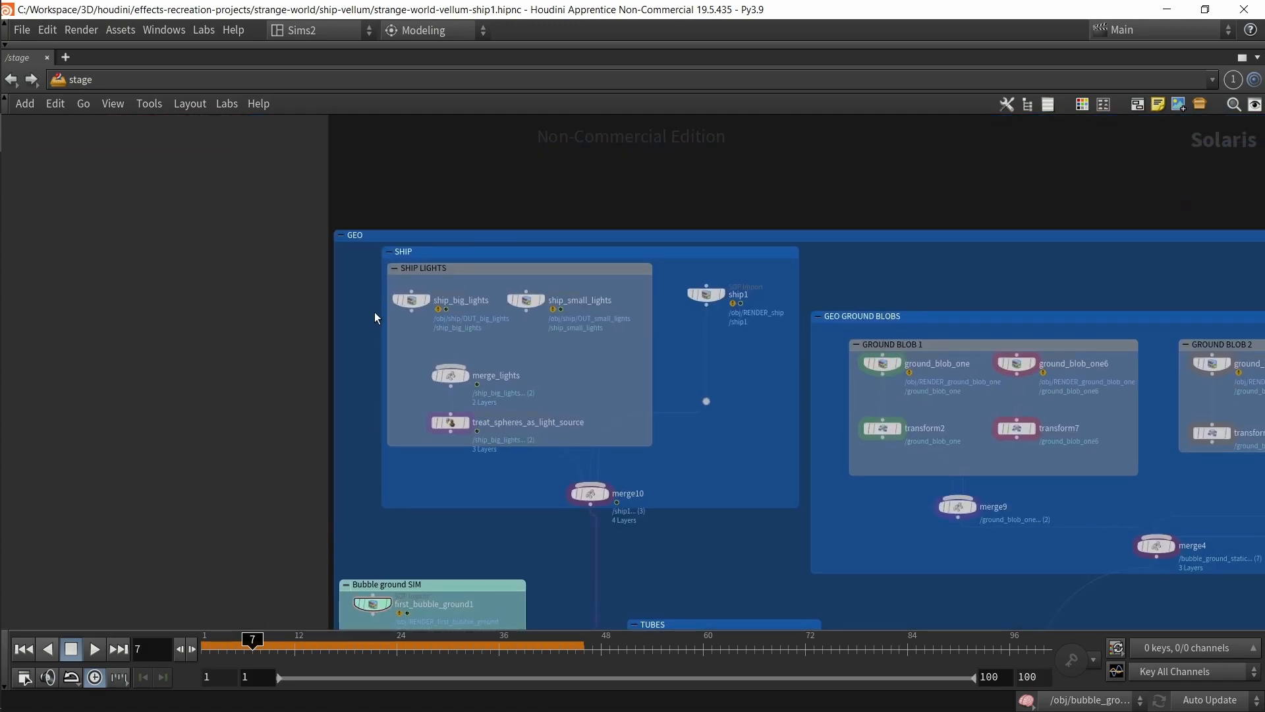
scroll(375, 306, up, 1)
key(ctrl+b)
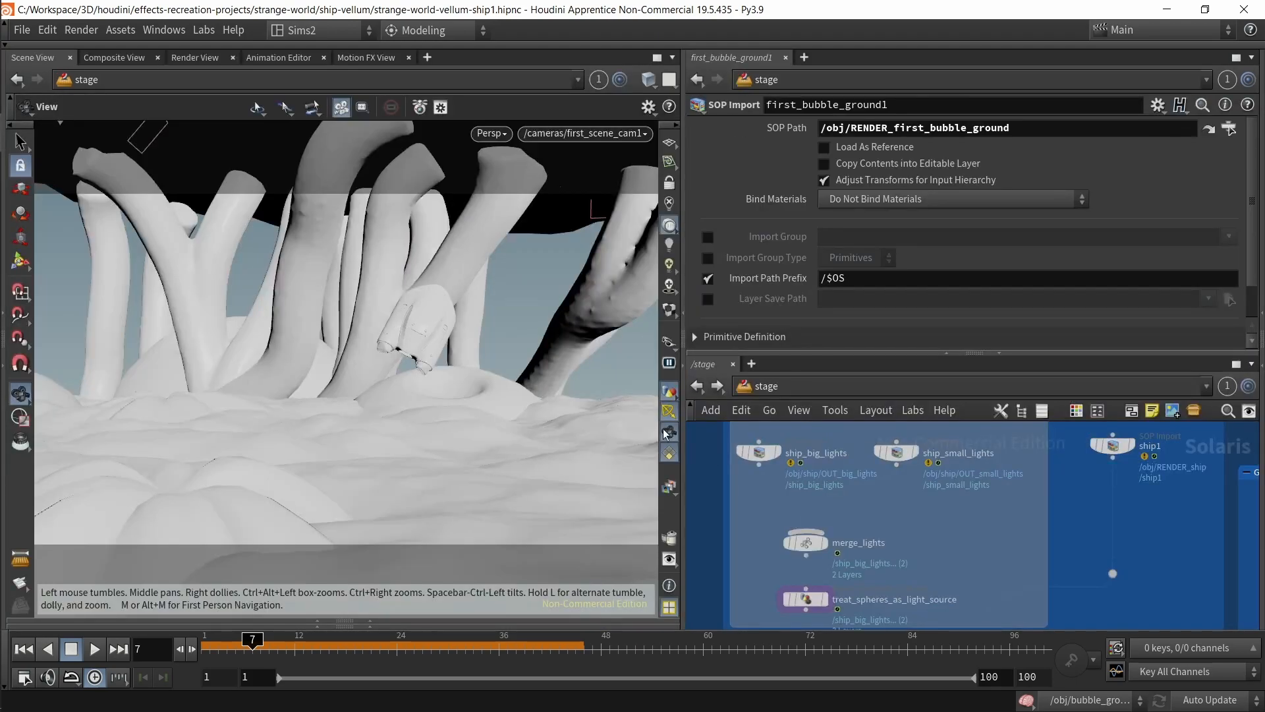
click(775, 452)
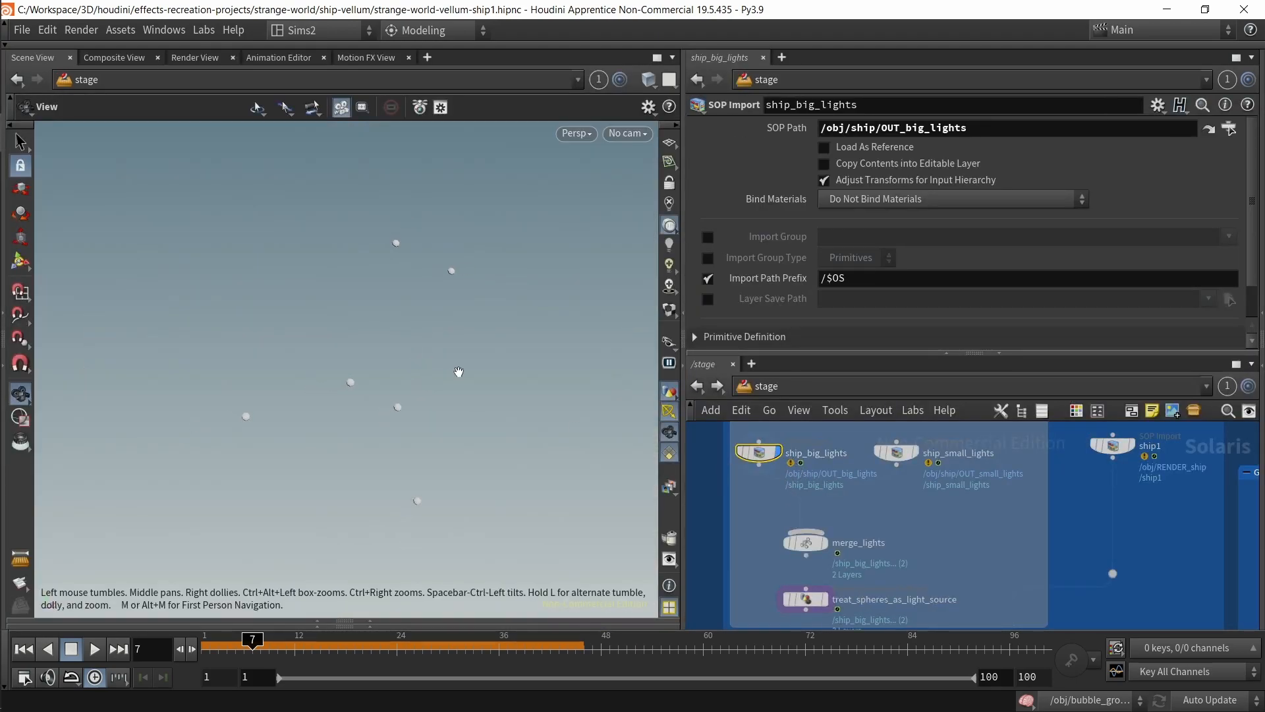
Step: Display the merge_lights node and examine the merged ship light geometry up close
click(902, 571)
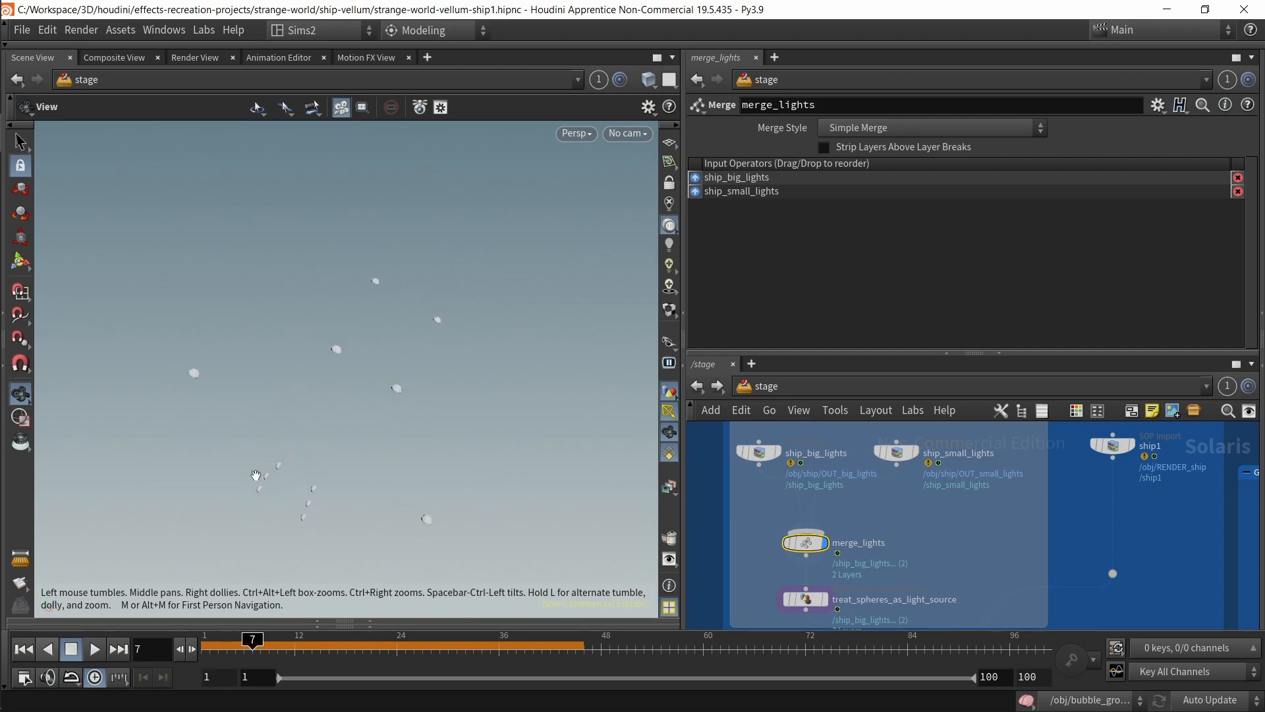
drag(364, 445, 334, 502)
drag(360, 397, 385, 415)
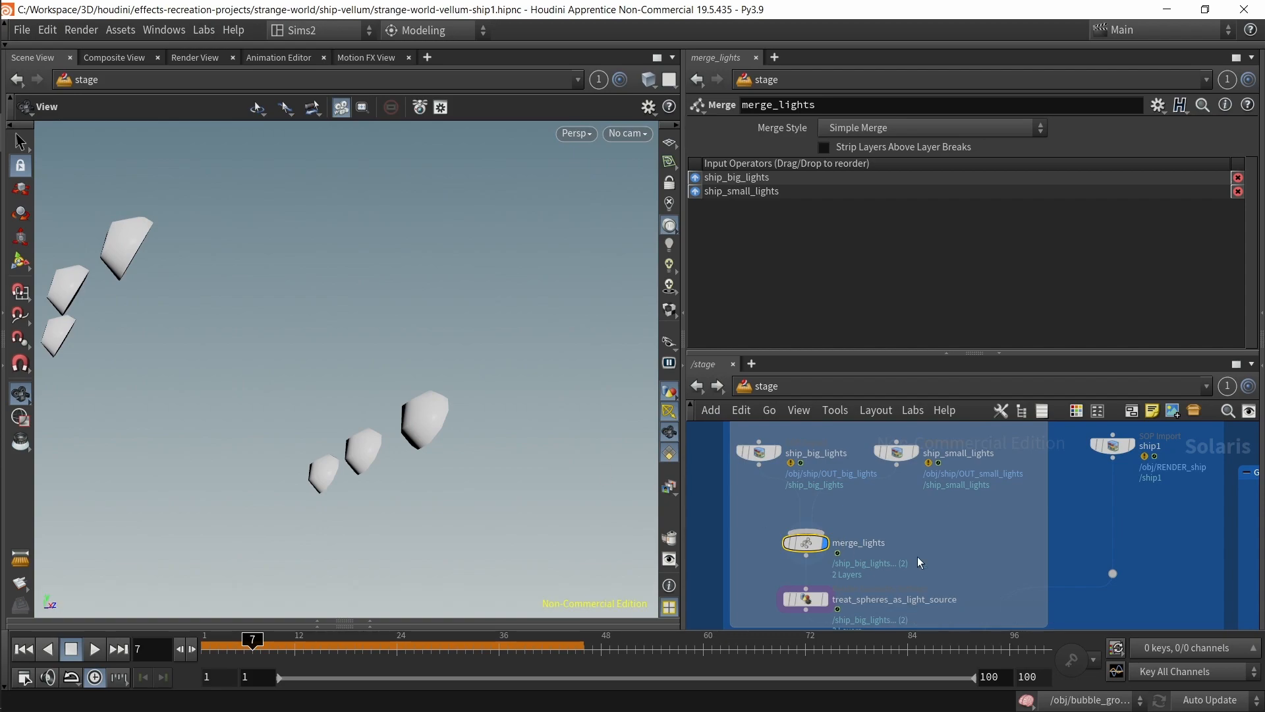
Step: Select the treat_spheres_as_light_source node to show its render geometry settings
middle_drag(943, 548, 944, 481)
click(823, 534)
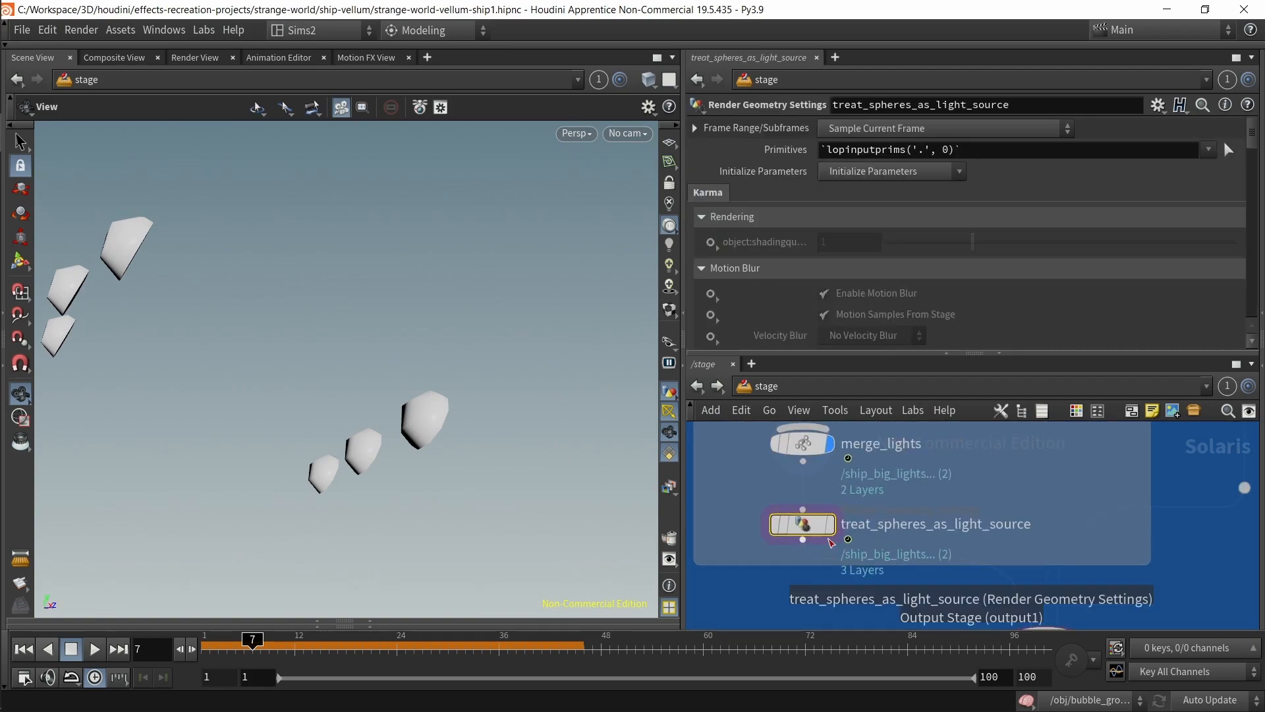
scroll(889, 527, up, 5)
scroll(889, 525, down, 5)
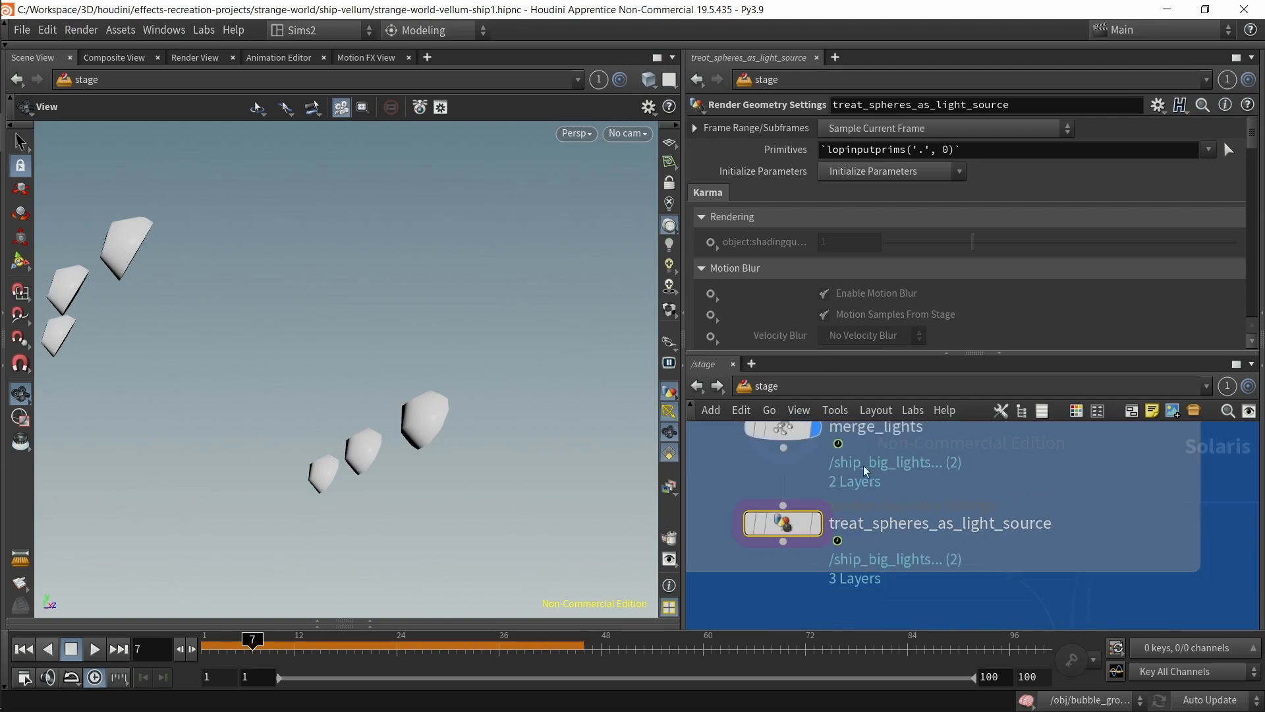
Step: Examine the Light section of treat_spheres_as_light_source, including the Treat As Light Source options and light source diffuse and specular multipliers
scroll(866, 290, down, 8)
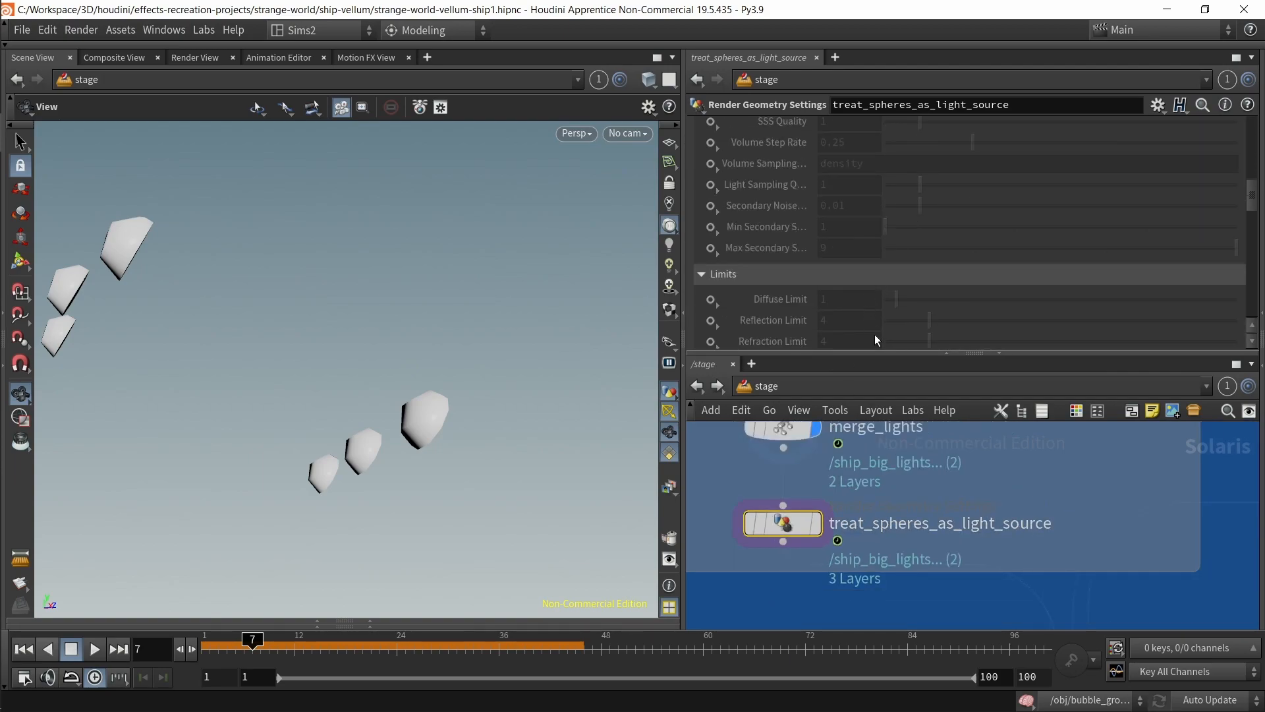
scroll(819, 294, down, 6)
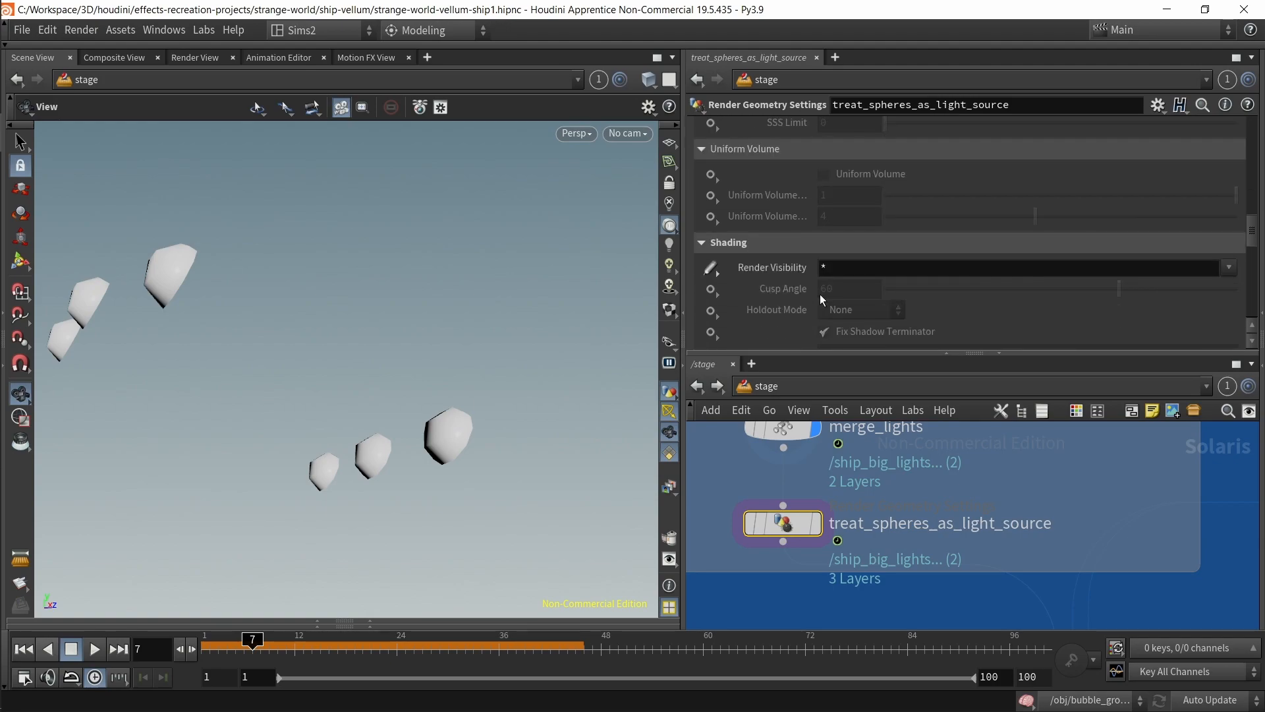
scroll(817, 283, up, 3)
scroll(804, 255, down, 6)
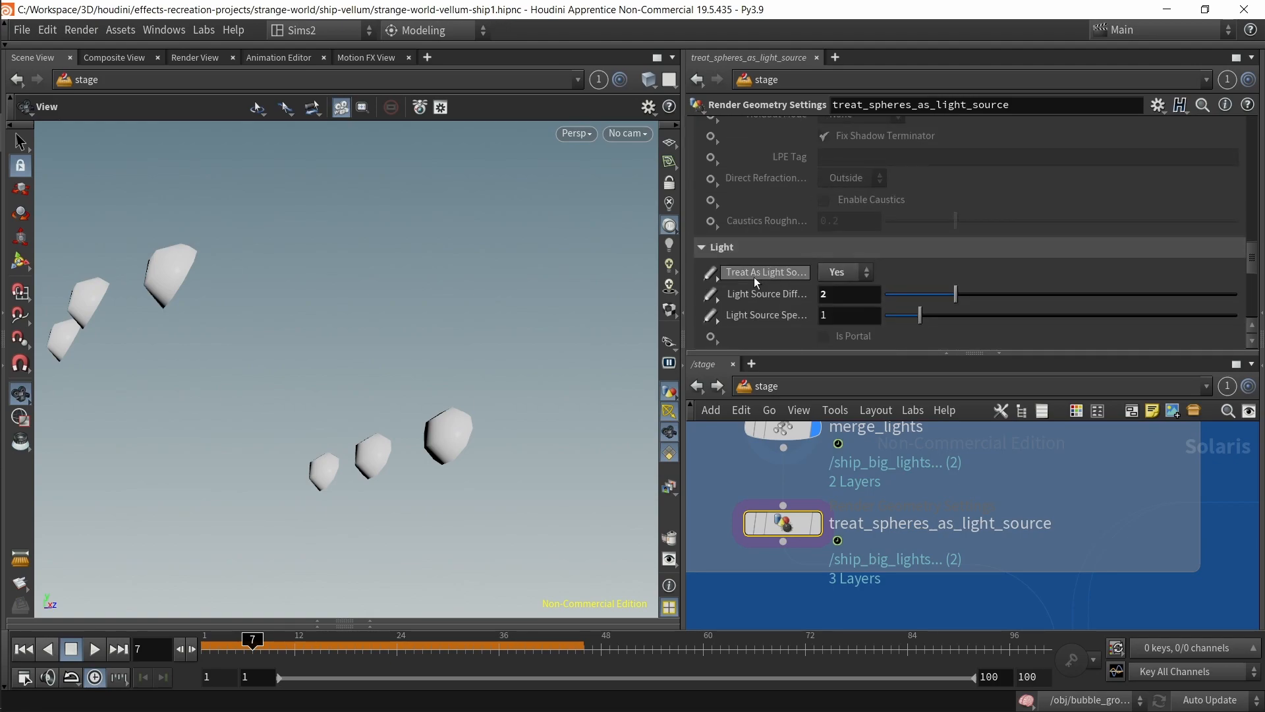
scroll(764, 260, down, 2)
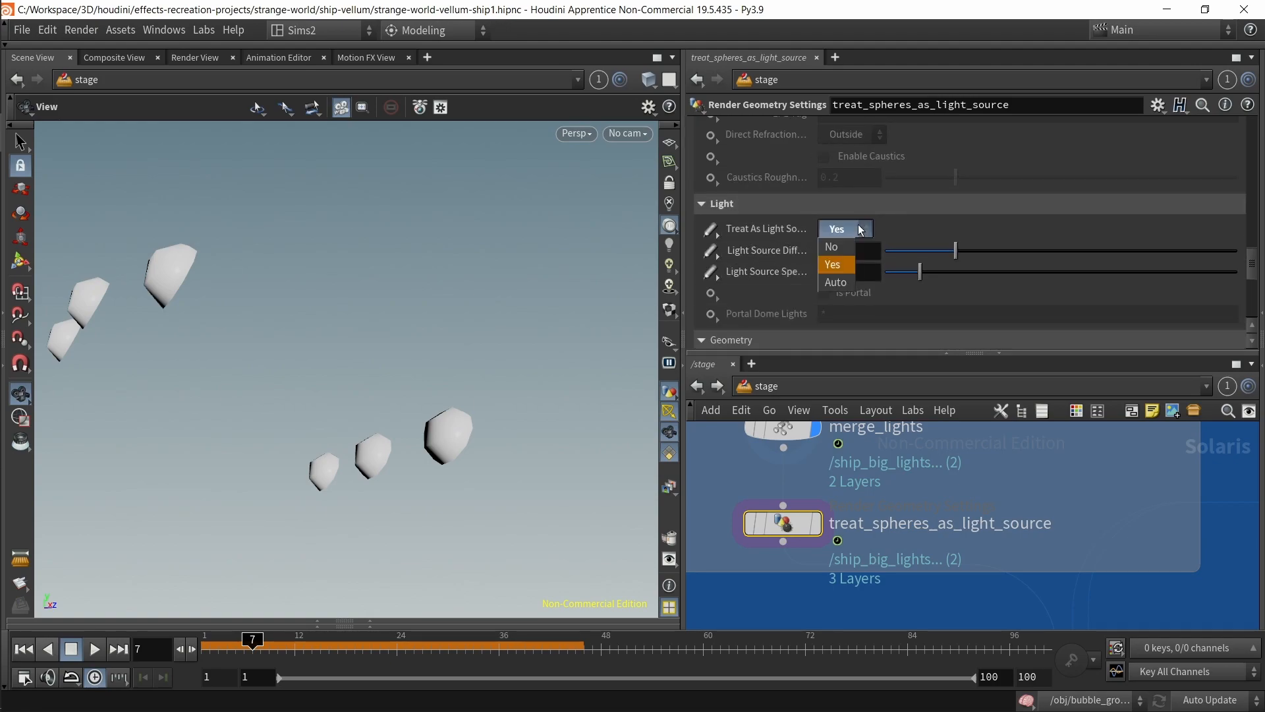
scroll(779, 243, down, 6)
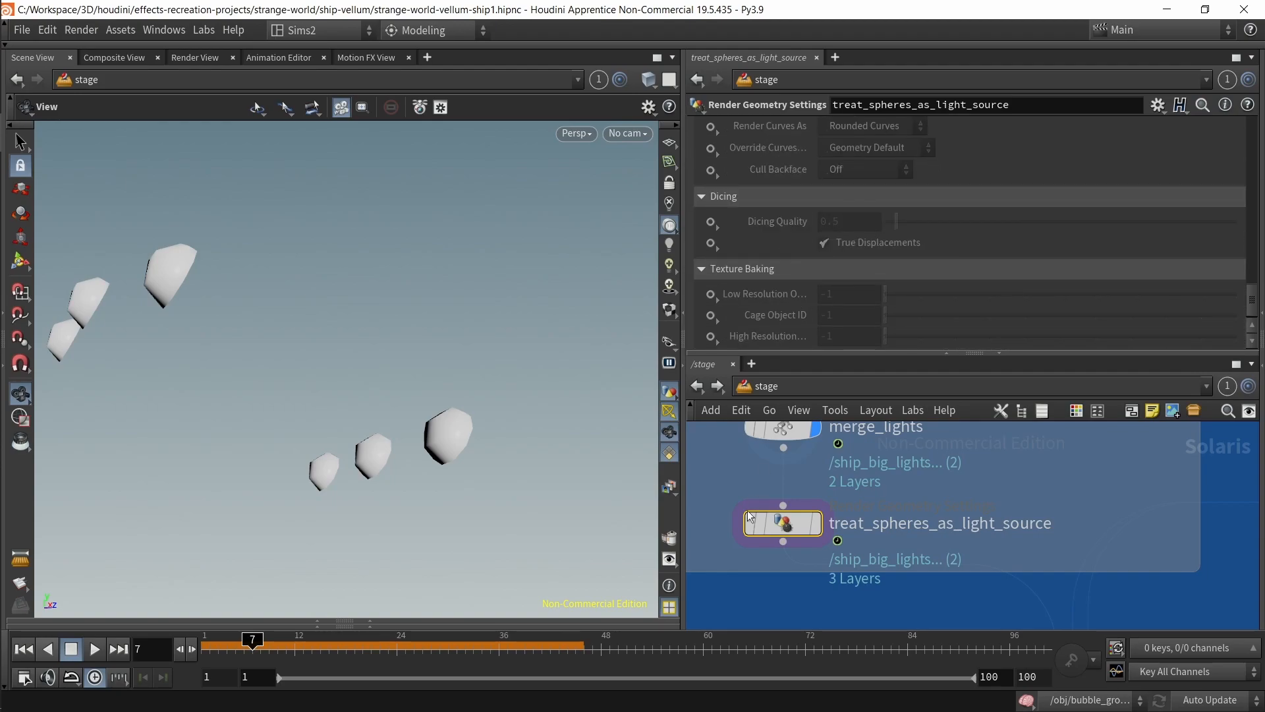
Step: Add a Render Geometry Settings node below the SHIP LIGHTS box and set Treat As Light Source to Yes
key(Tab)
text(gemo)
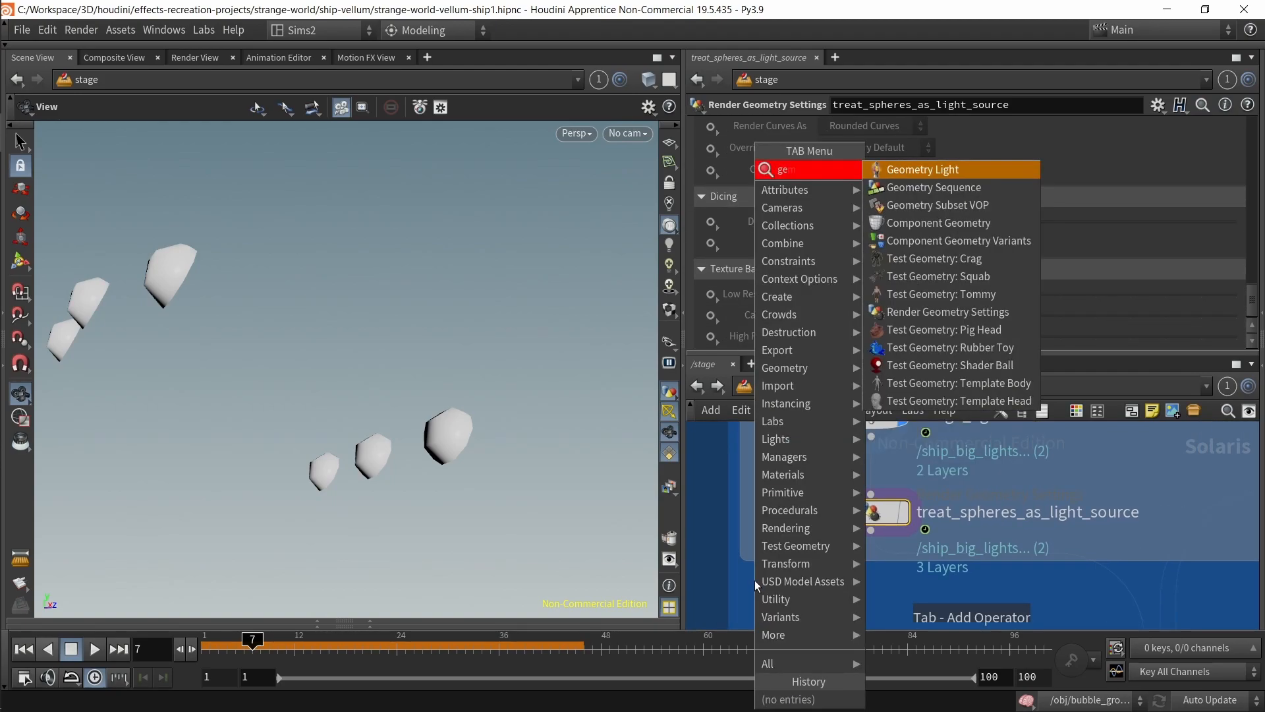
key(Return)
key(Return)
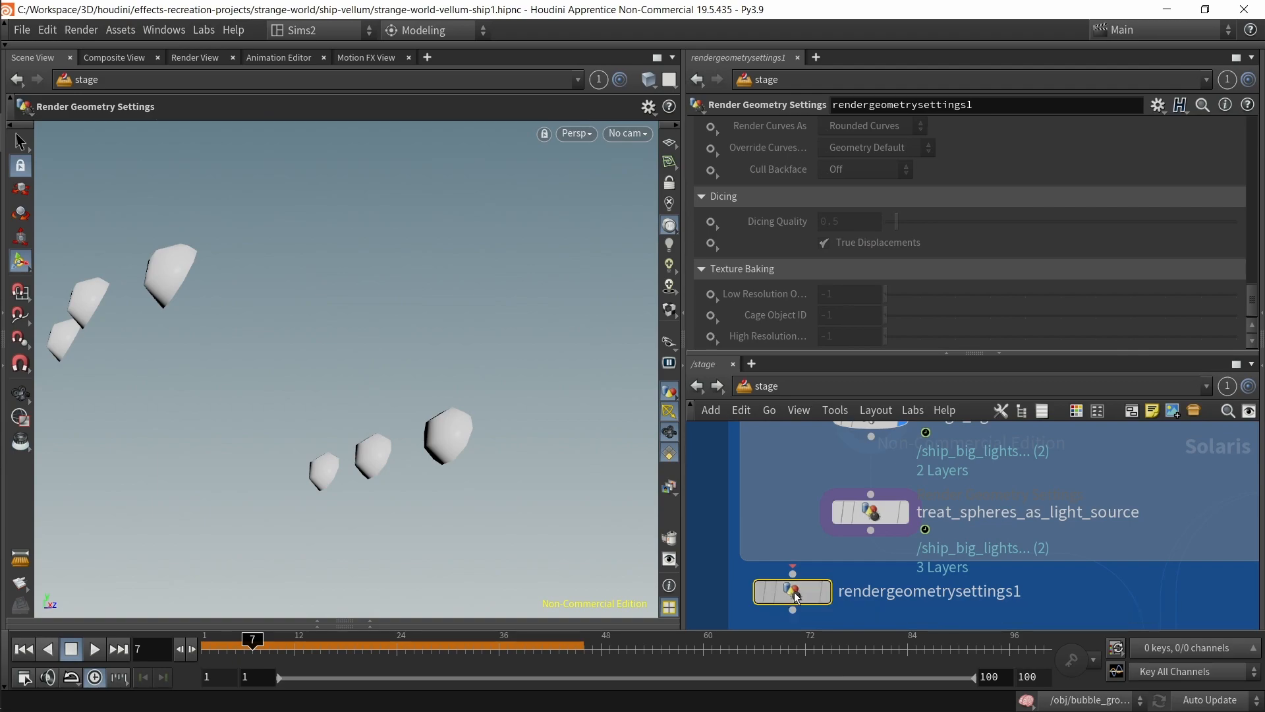
scroll(823, 302, down, 1)
scroll(823, 302, up, 5)
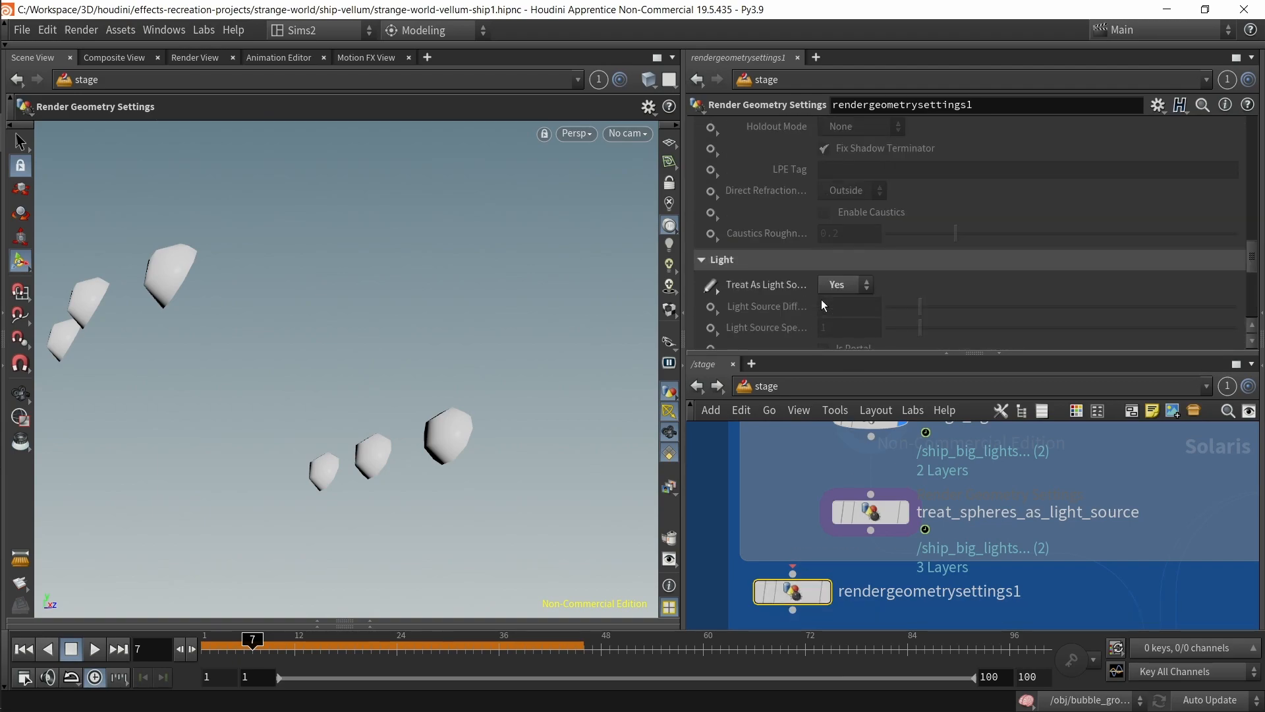
scroll(821, 302, down, 1)
Step: Delete the newly added Render Geometry Settings node from the stage network
key(Tab)
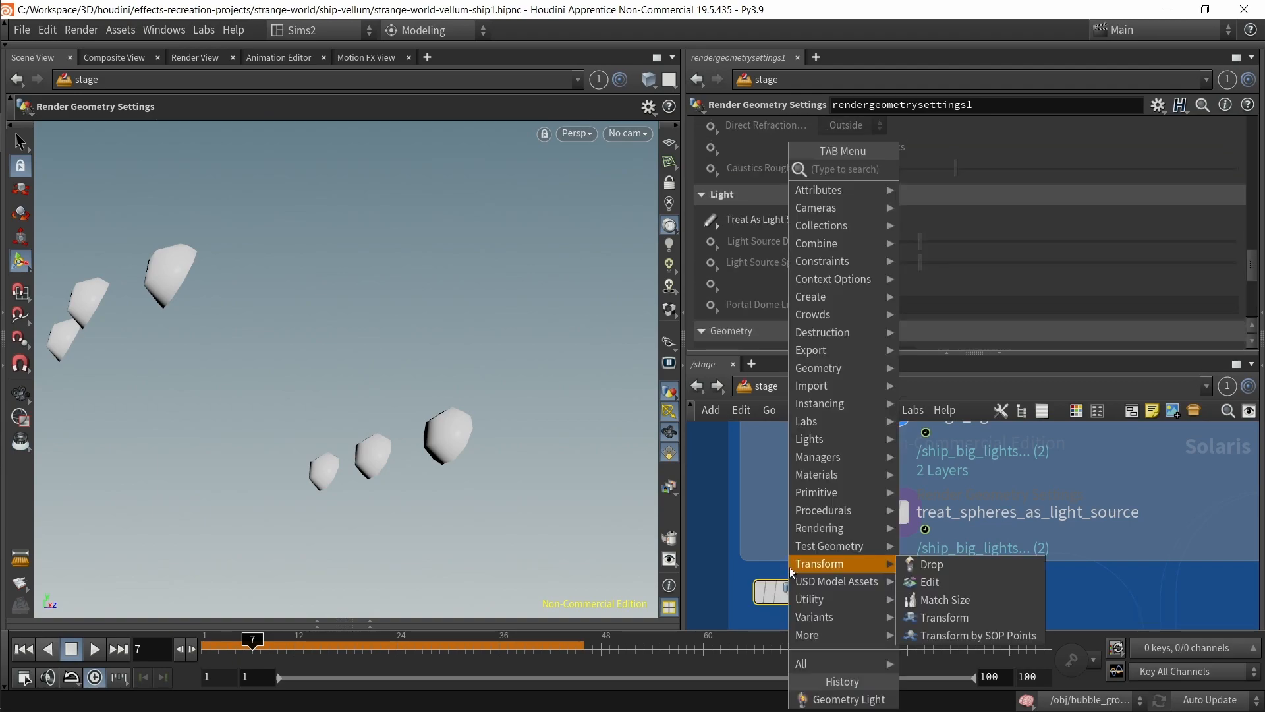
text(geo)
key(Escape)
key(Tab)
key(Escape)
key(Delete)
Step: Display the ship1 import in the viewport and examine the ship geometry from several angles
scroll(1028, 569, down, 4)
middle_drag(985, 586, 619, 624)
scroll(856, 454, up, 1)
click(864, 448)
scroll(439, 391, down, 15)
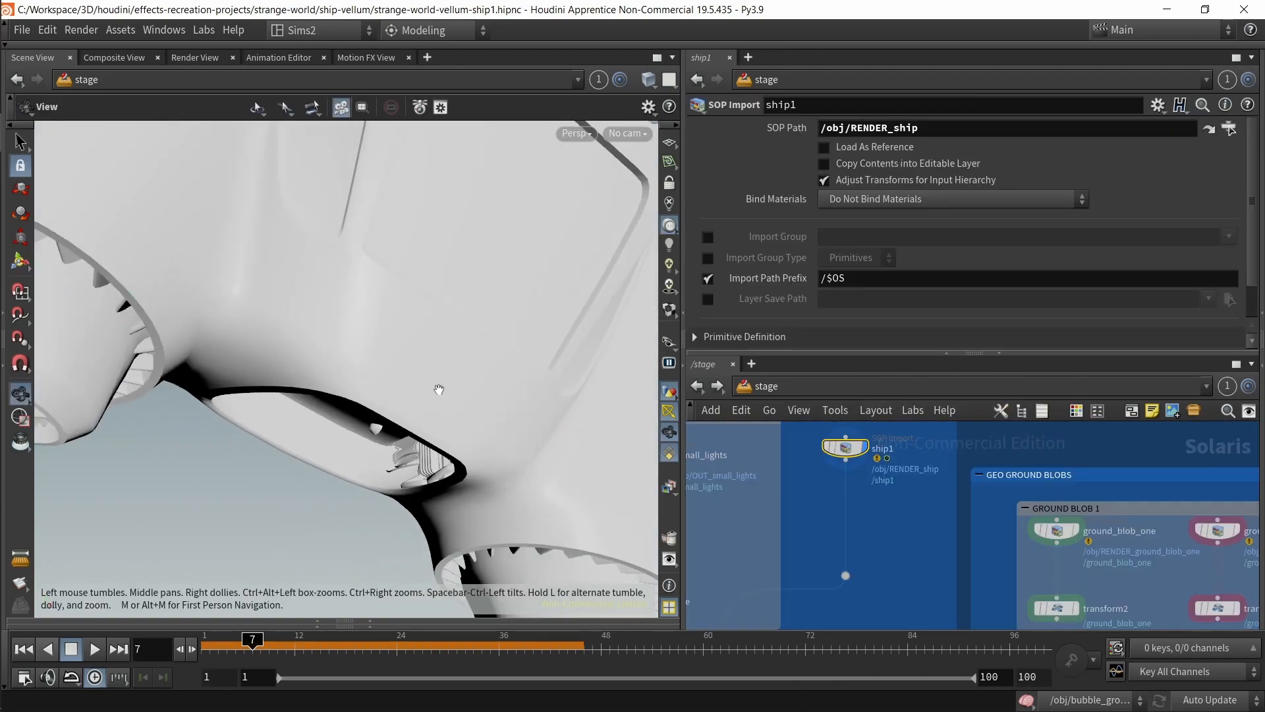
drag(469, 329, 402, 290)
mouse_move(440, 386)
mouse_down()
mouse_move(396, 446)
mouse_move(454, 369)
mouse_up()
Step: Display merge10 and examine the ship combined with its light geometry up close
middle_drag(758, 613, 934, 435)
click(902, 471)
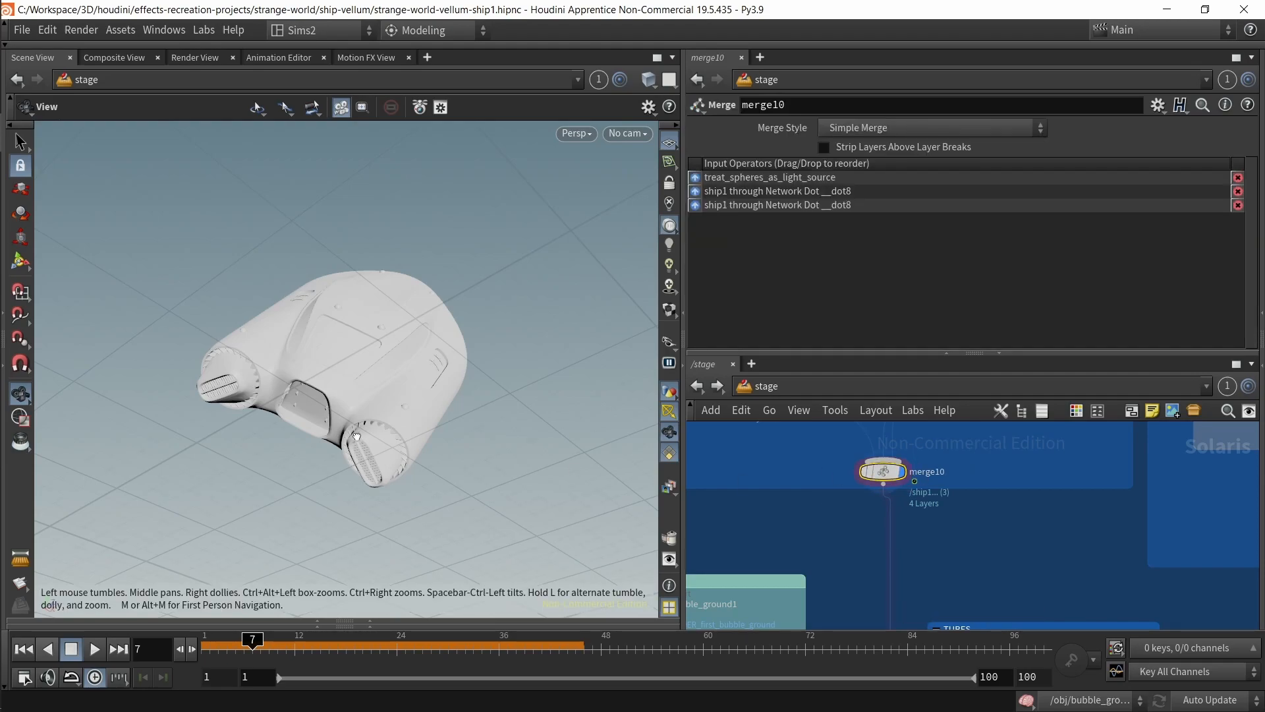
scroll(396, 421, up, 10)
scroll(341, 466, down, 10)
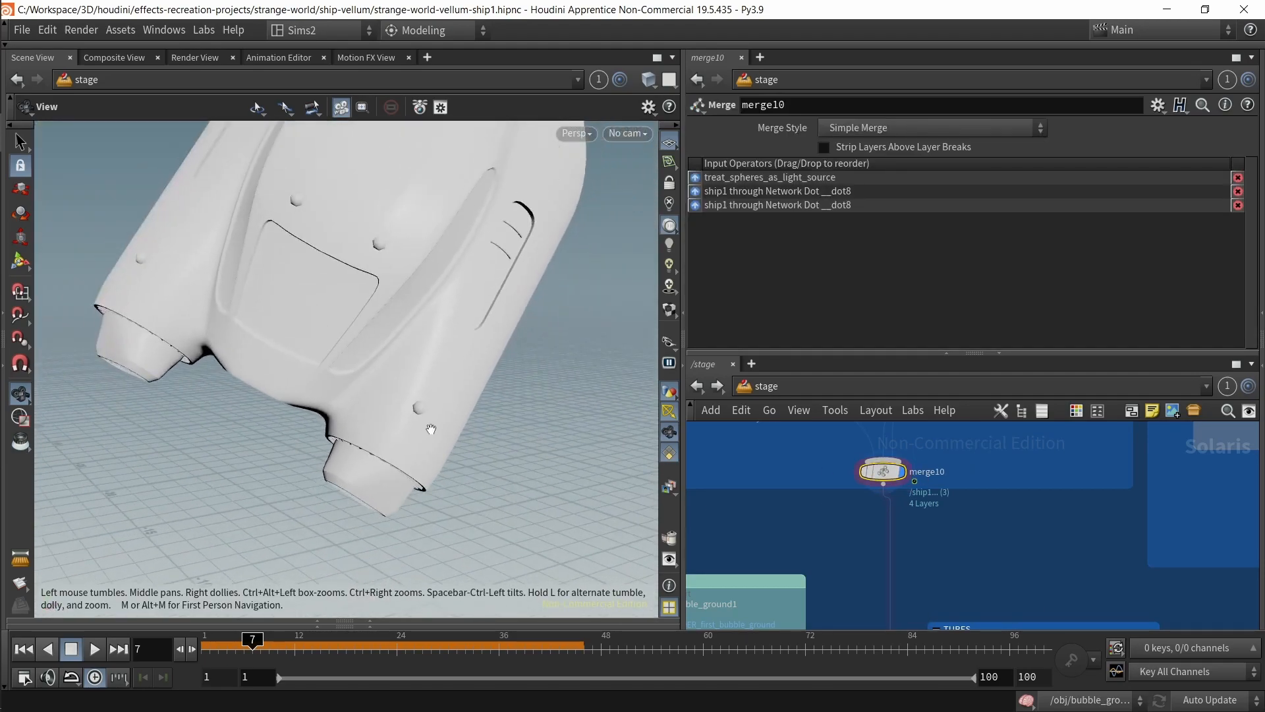
scroll(1009, 550, down, 4)
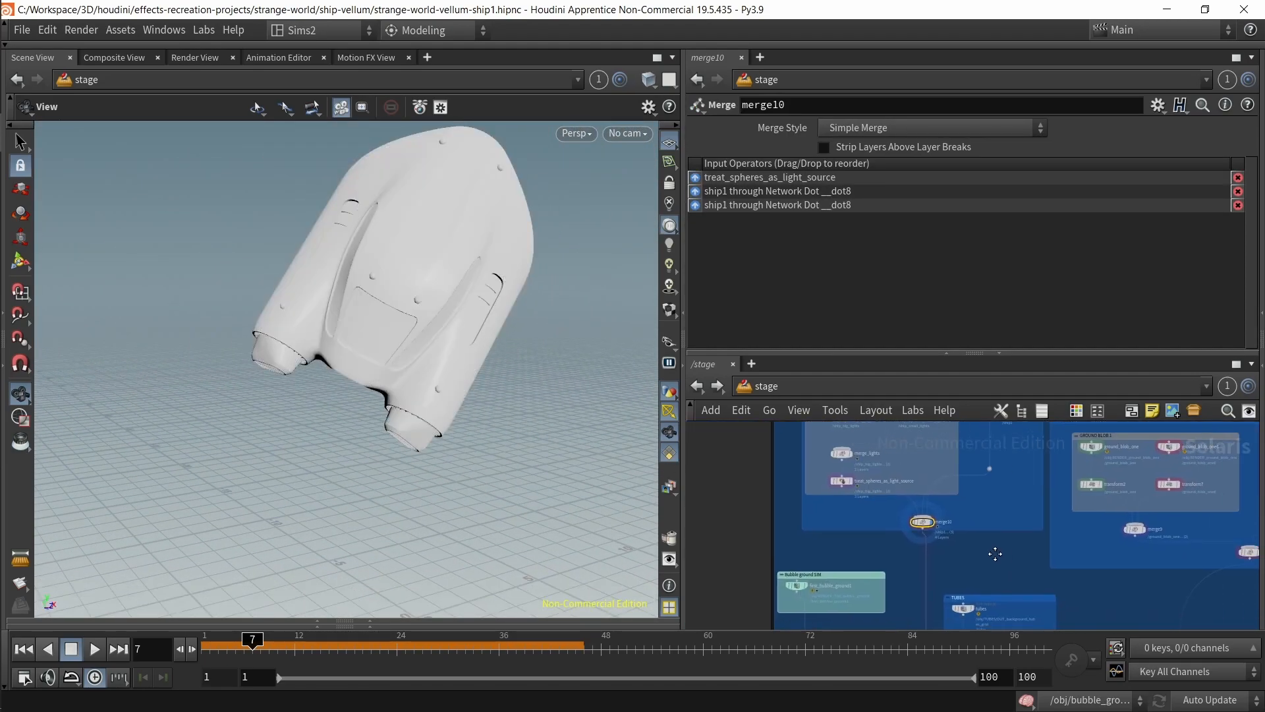
Step: Select first_bubble_ground1 in the Bubble ground SIM box and display its geometry in the viewport
middle_drag(1008, 553, 960, 491)
scroll(777, 562, up, 5)
middle_drag(777, 561, 872, 544)
middle_drag(790, 521, 773, 570)
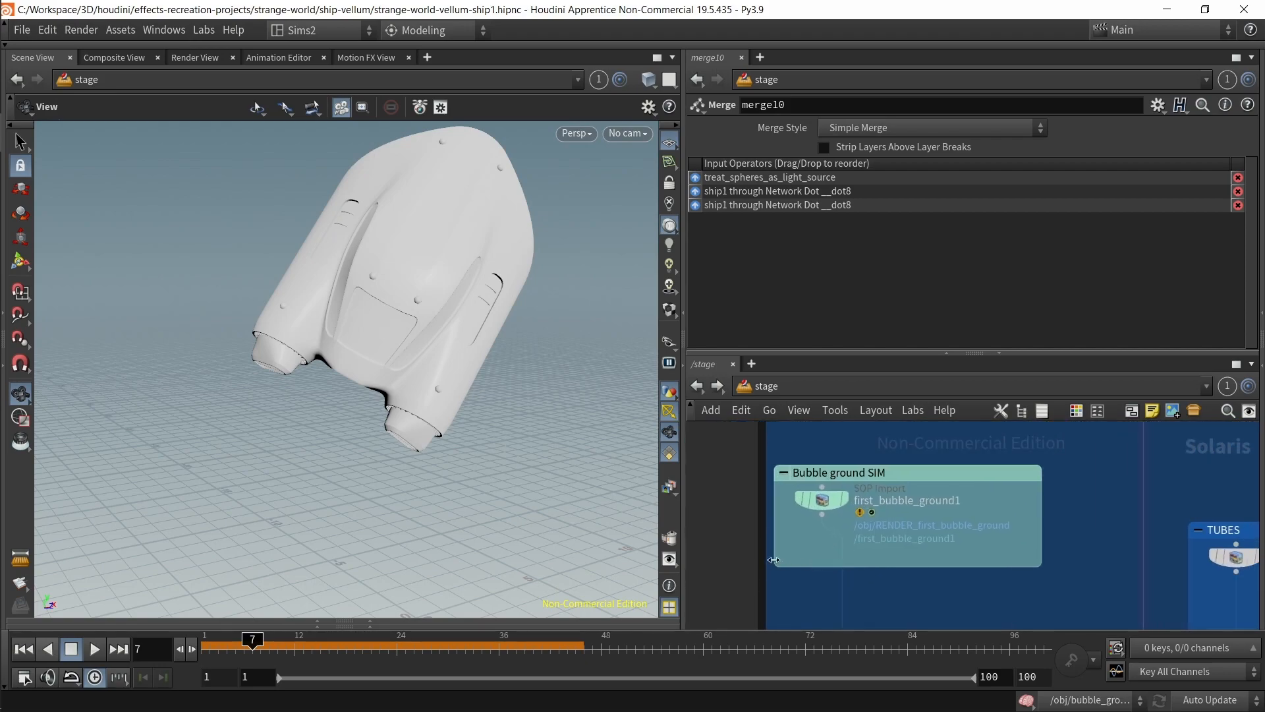
click(822, 502)
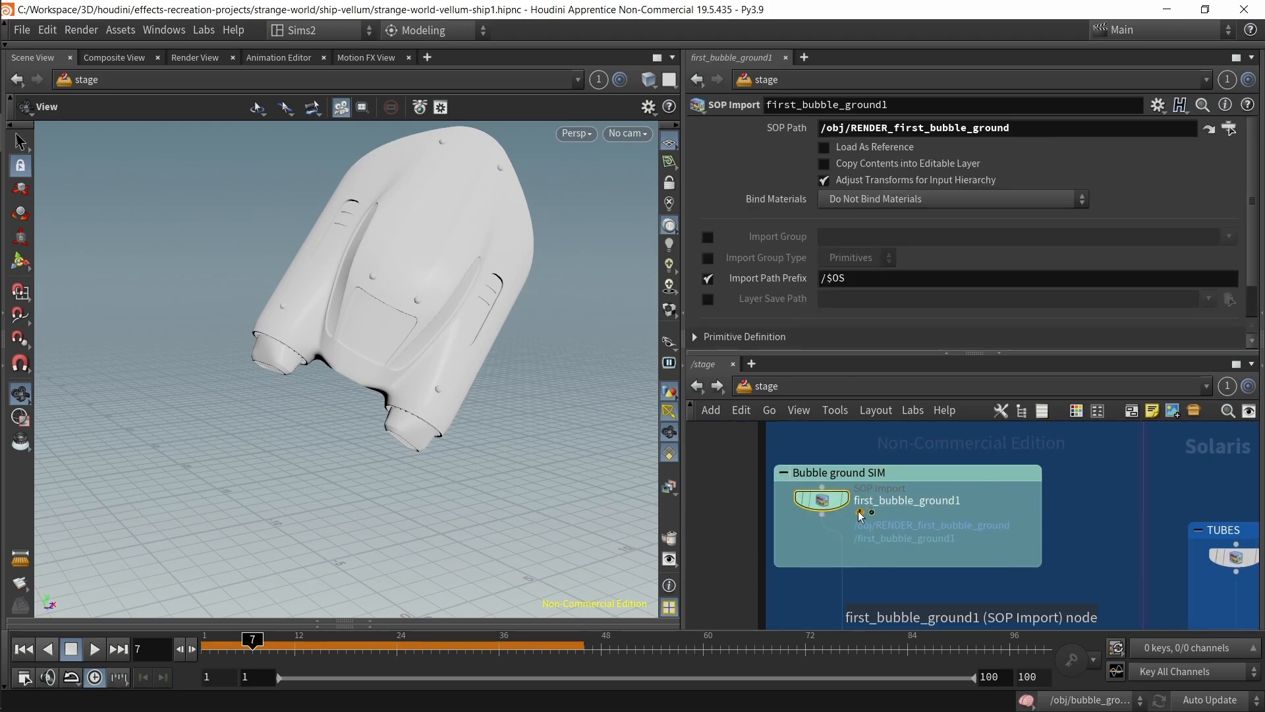
click(843, 498)
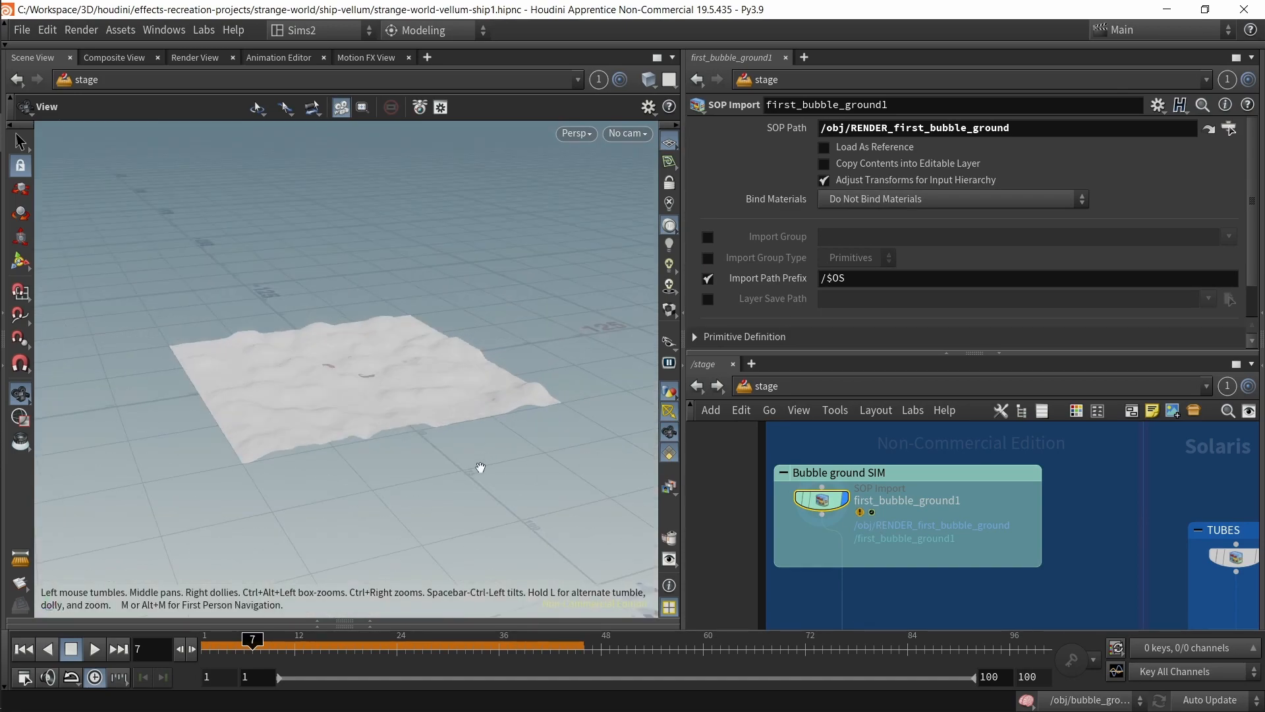
Step: Scrub the timeline to review the bubble ground simulation, orbit around it, and stop on frame 8
drag(303, 651, 355, 651)
mouse_move(421, 382)
mouse_down()
mouse_move(380, 482)
mouse_move(404, 390)
mouse_up()
drag(290, 651, 262, 664)
Step: Inspect the GROUND BLOB 1 copies by displaying transform2 and transform7, and select their merge9 node
scroll(969, 585, down, 3)
middle_drag(1008, 551, 770, 685)
scroll(957, 546, down, 3)
middle_drag(957, 545, 803, 565)
middle_drag(891, 530, 861, 549)
scroll(863, 527, up, 2)
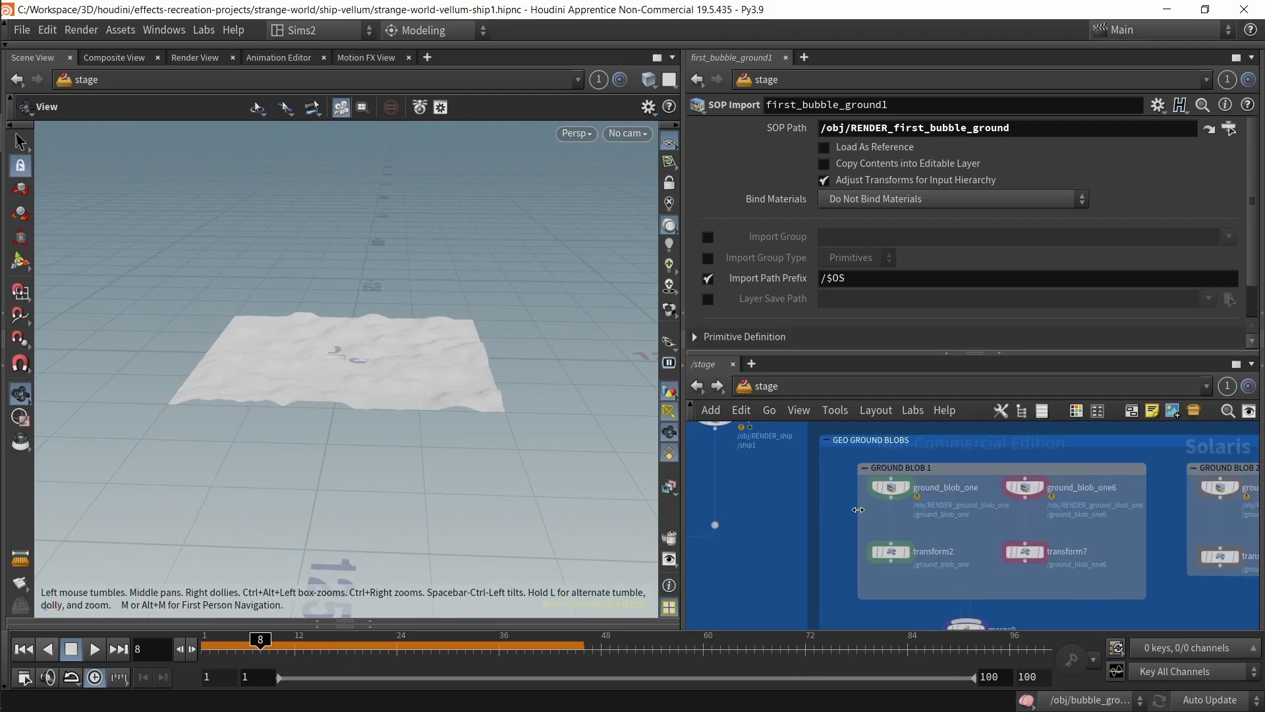
click(895, 551)
click(906, 551)
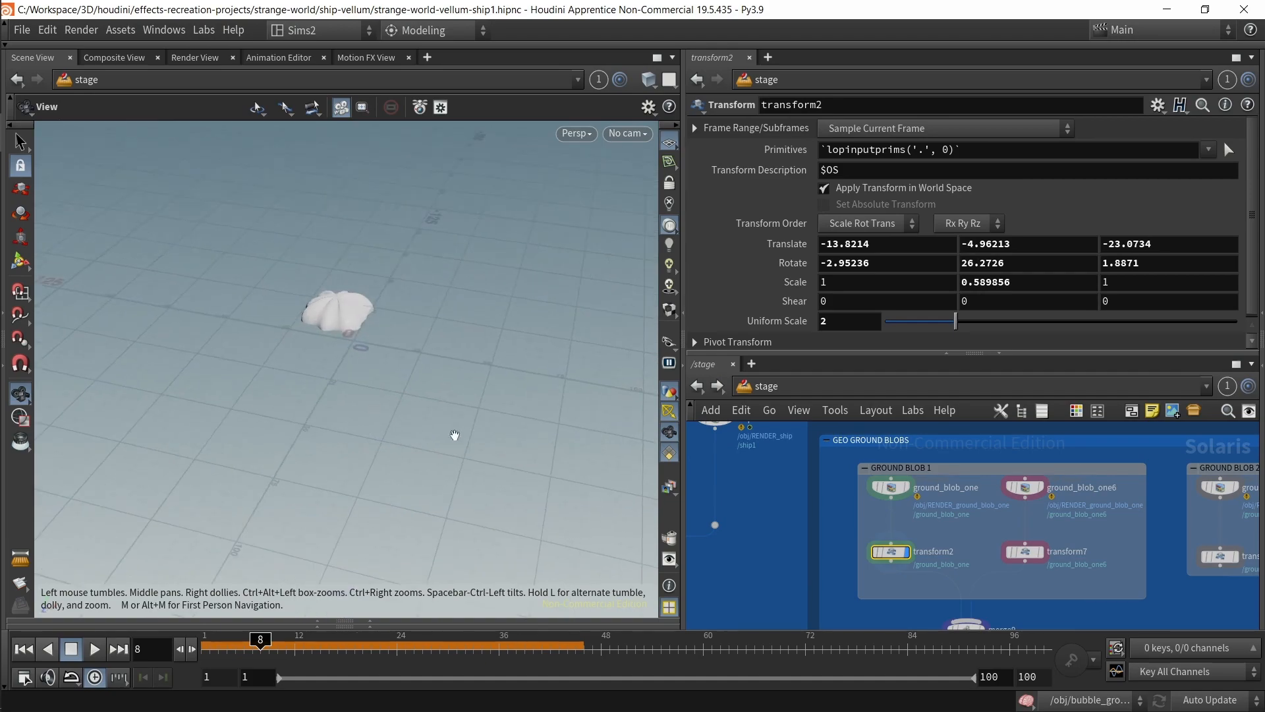
click(906, 489)
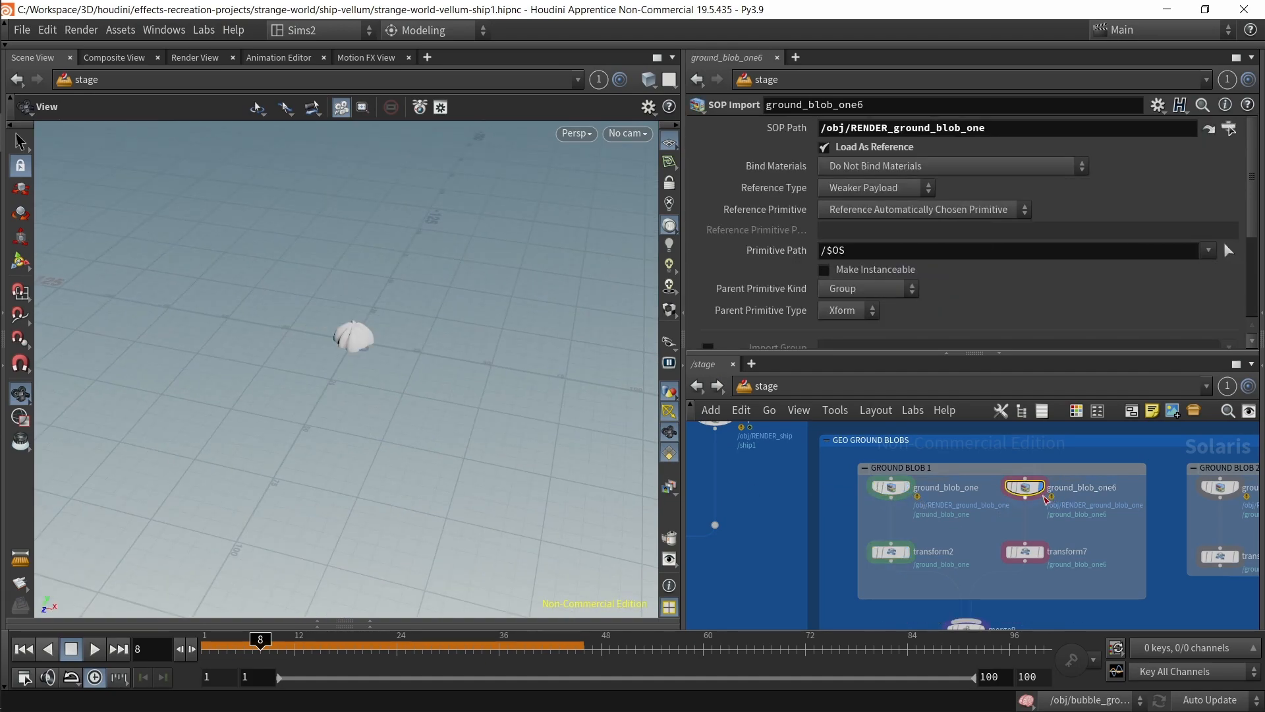
click(1023, 553)
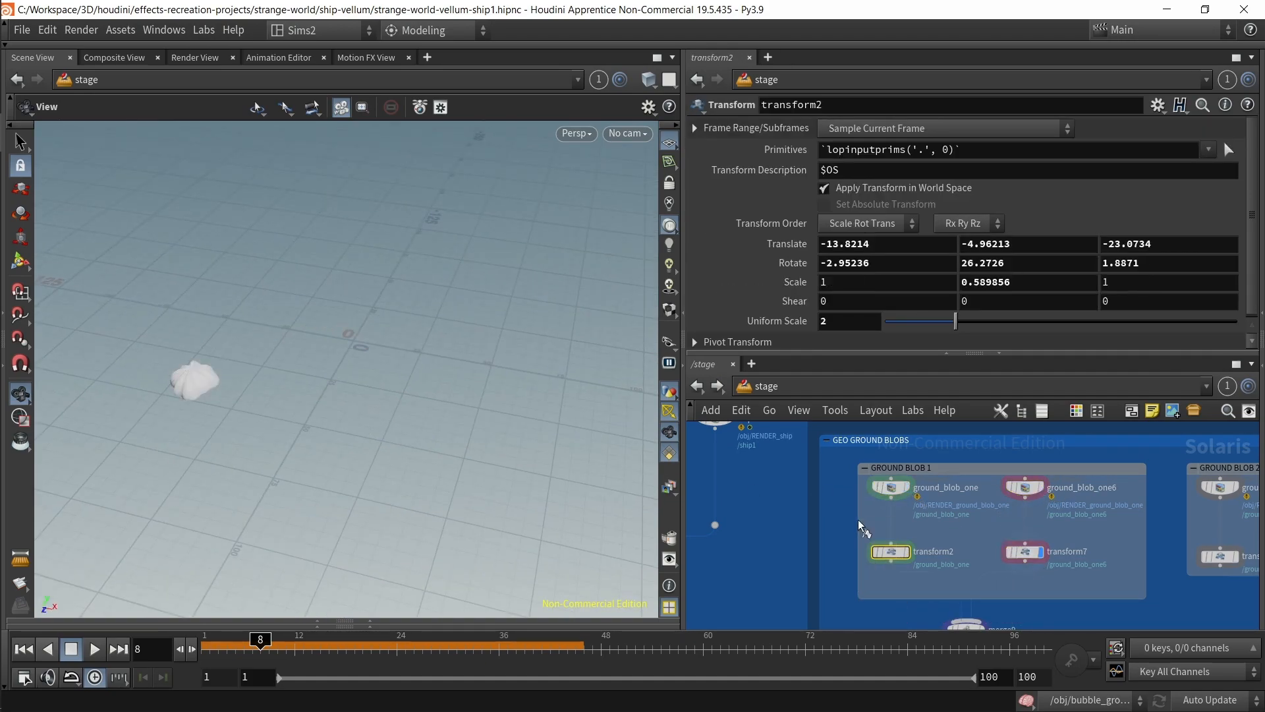
middle_drag(1091, 580, 950, 456)
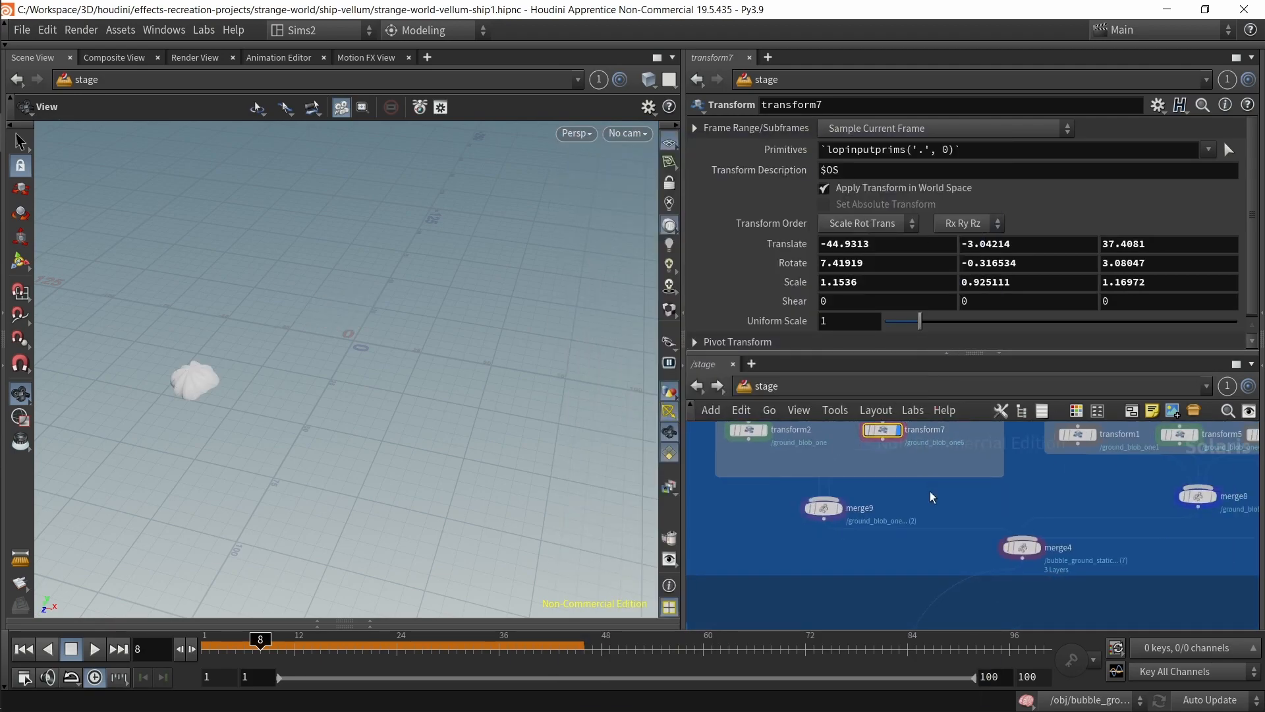
click(838, 508)
Step: Display transform5, transform6 and merge8 of GROUND BLOB 2, framing the combined blobs in the viewport
middle_drag(964, 498, 762, 590)
click(977, 525)
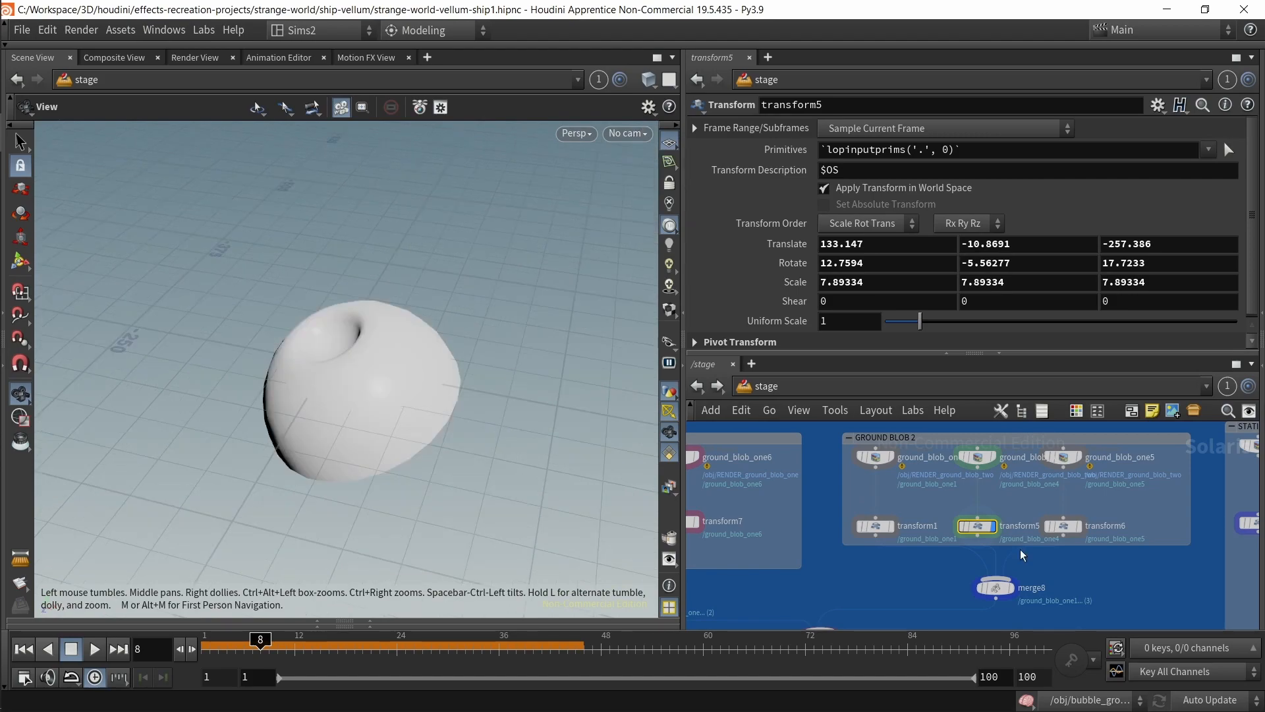
click(1062, 526)
key(space+g)
click(1012, 587)
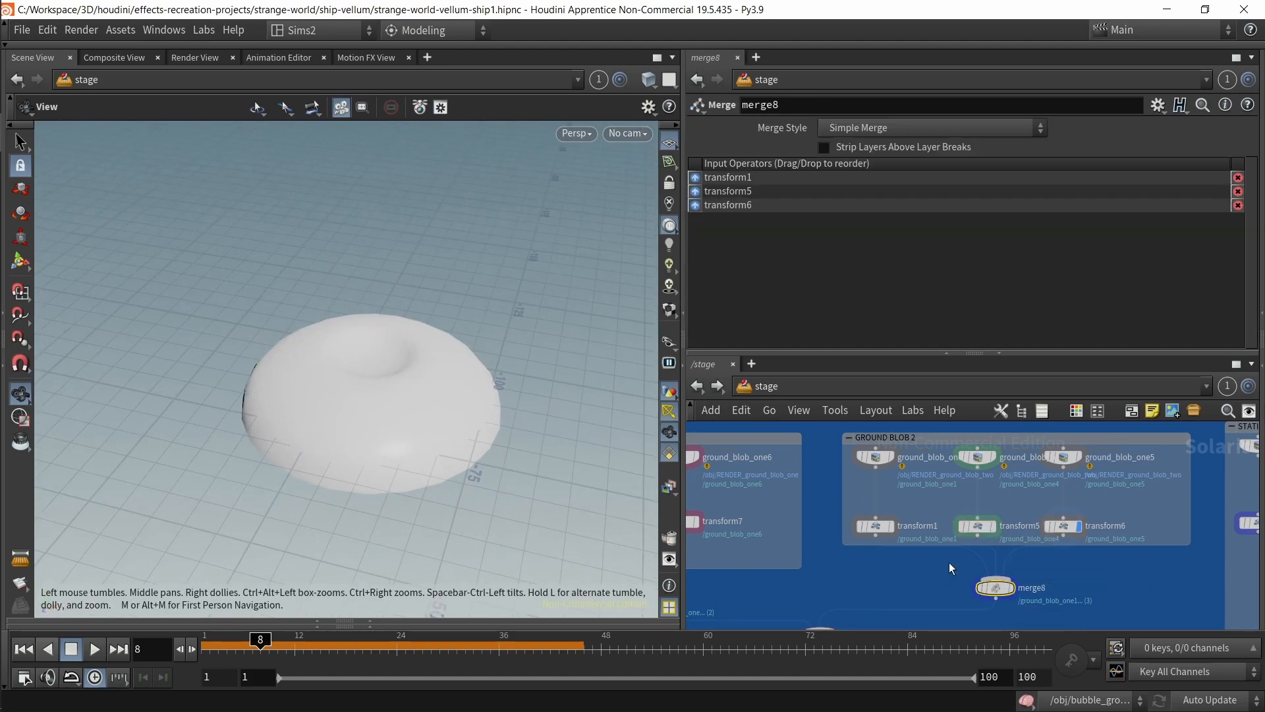
key(space+g)
drag(486, 412, 603, 432)
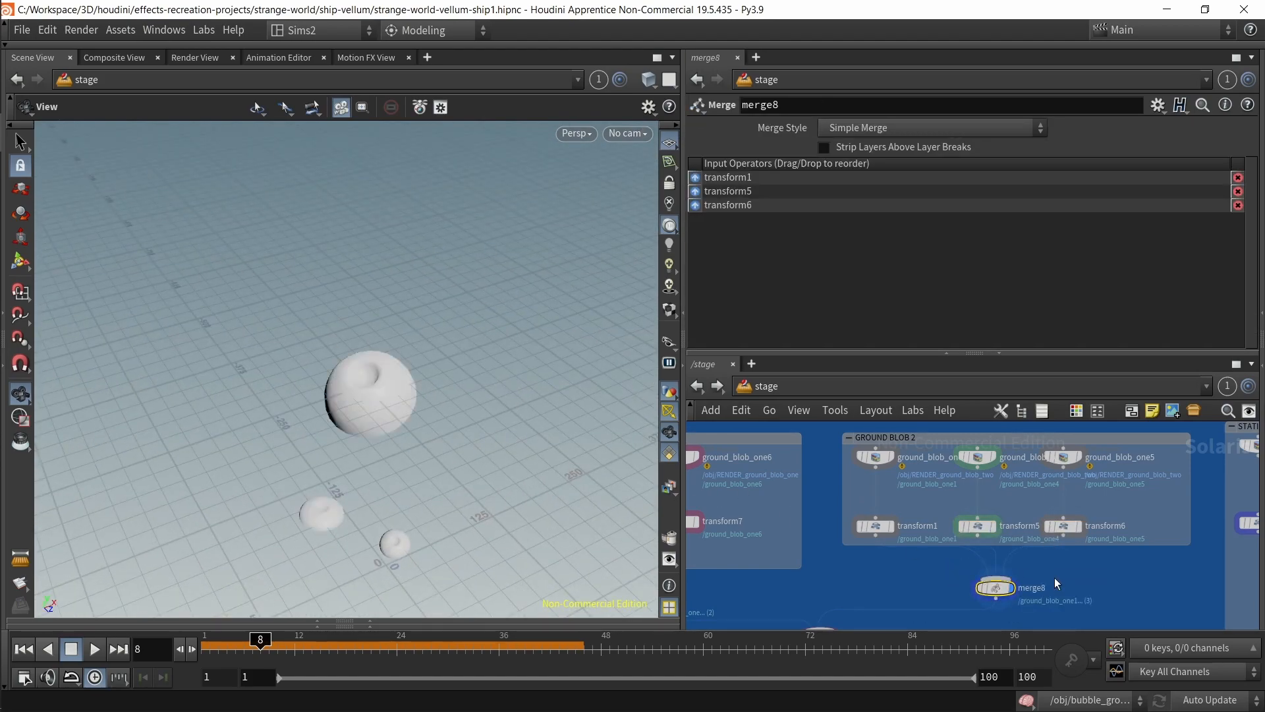
Step: Display merge4 to view the ground blobs together with the static bubble ground
middle_drag(1061, 588, 1029, 440)
scroll(1008, 557, down, 3)
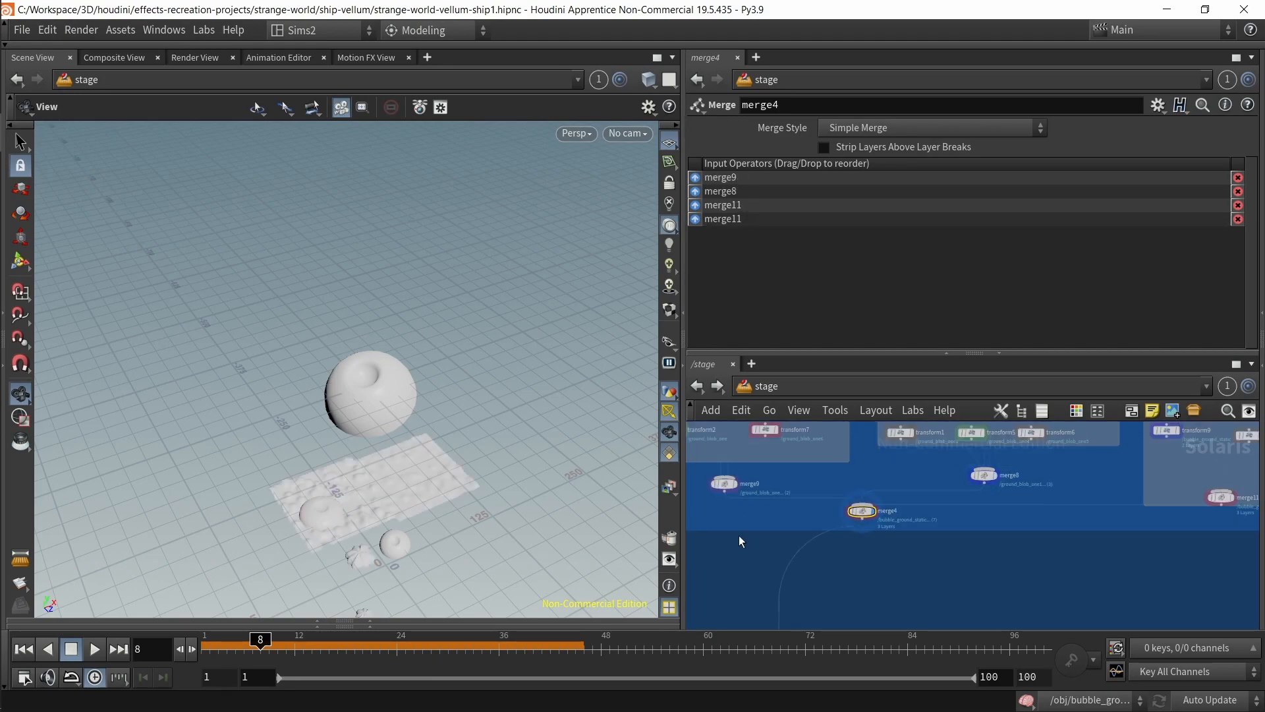
drag(491, 431, 461, 431)
Step: Review the STATIC BUBBLE ground box by inspecting transform9, displaying transform10 and checking merge11
middle_drag(1195, 451, 1000, 543)
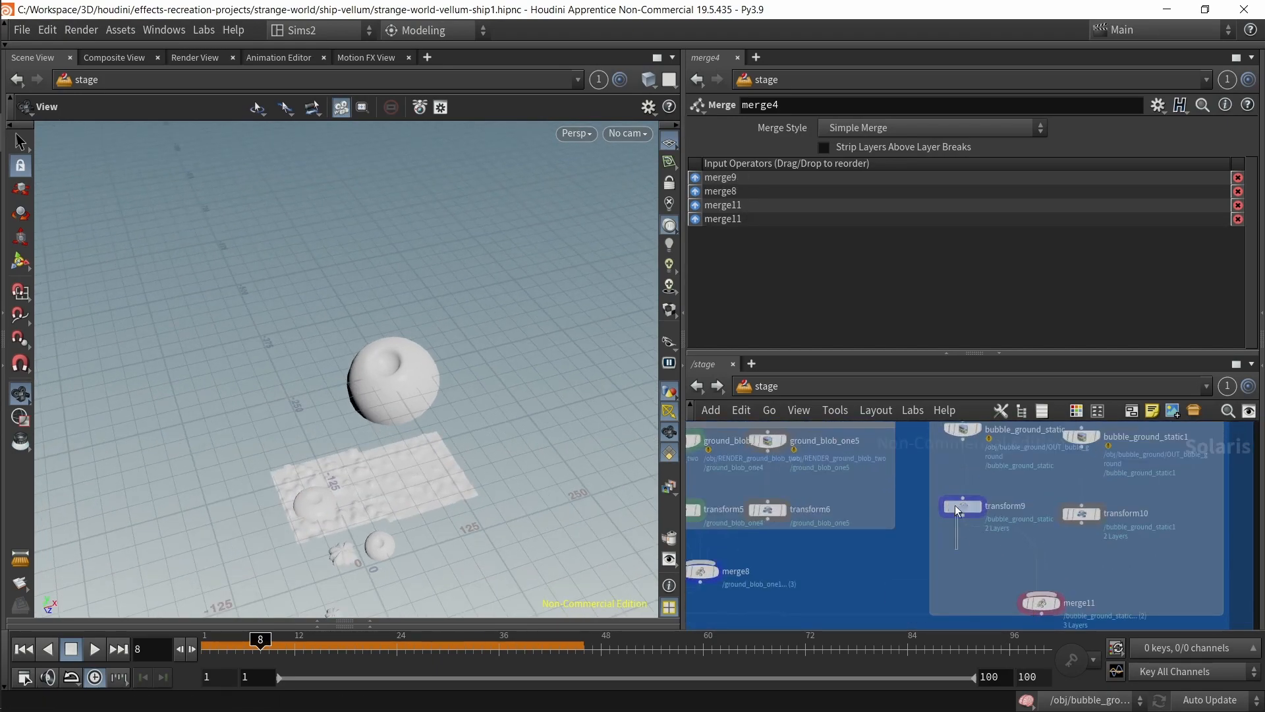
click(959, 524)
scroll(954, 593, up, 2)
drag(1023, 460, 1040, 459)
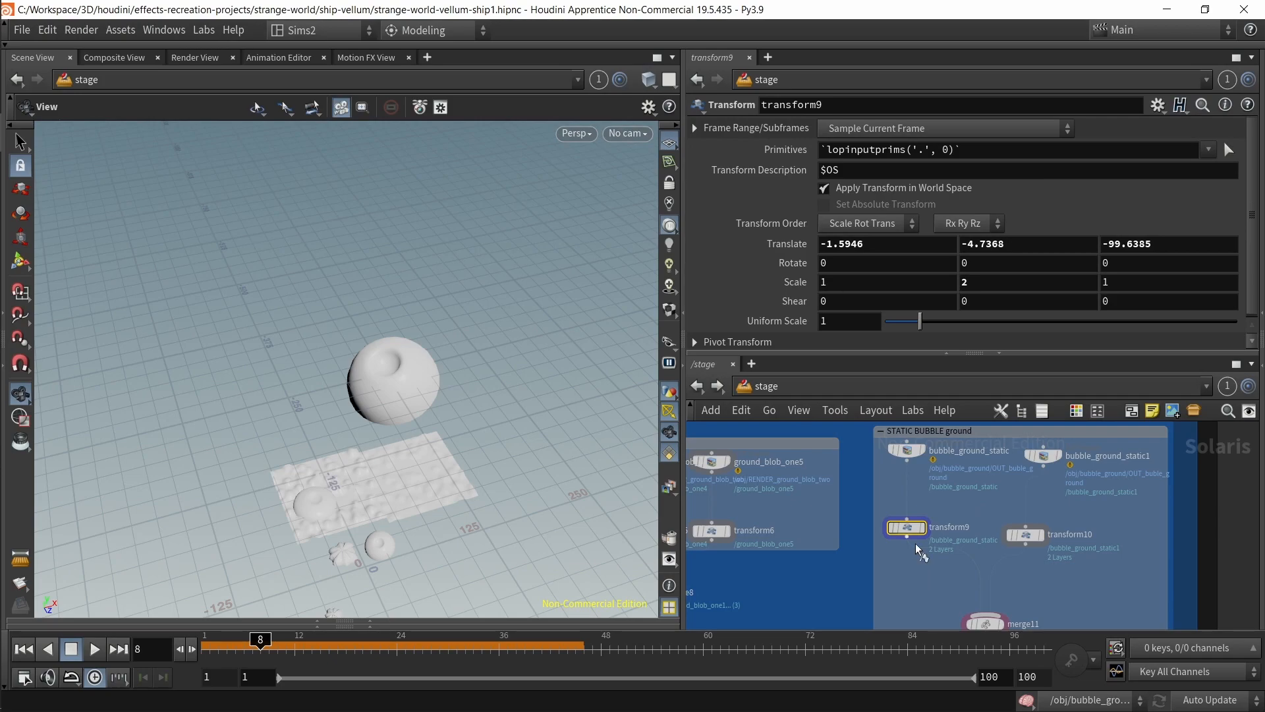
click(1025, 534)
middle_drag(1031, 597, 1040, 541)
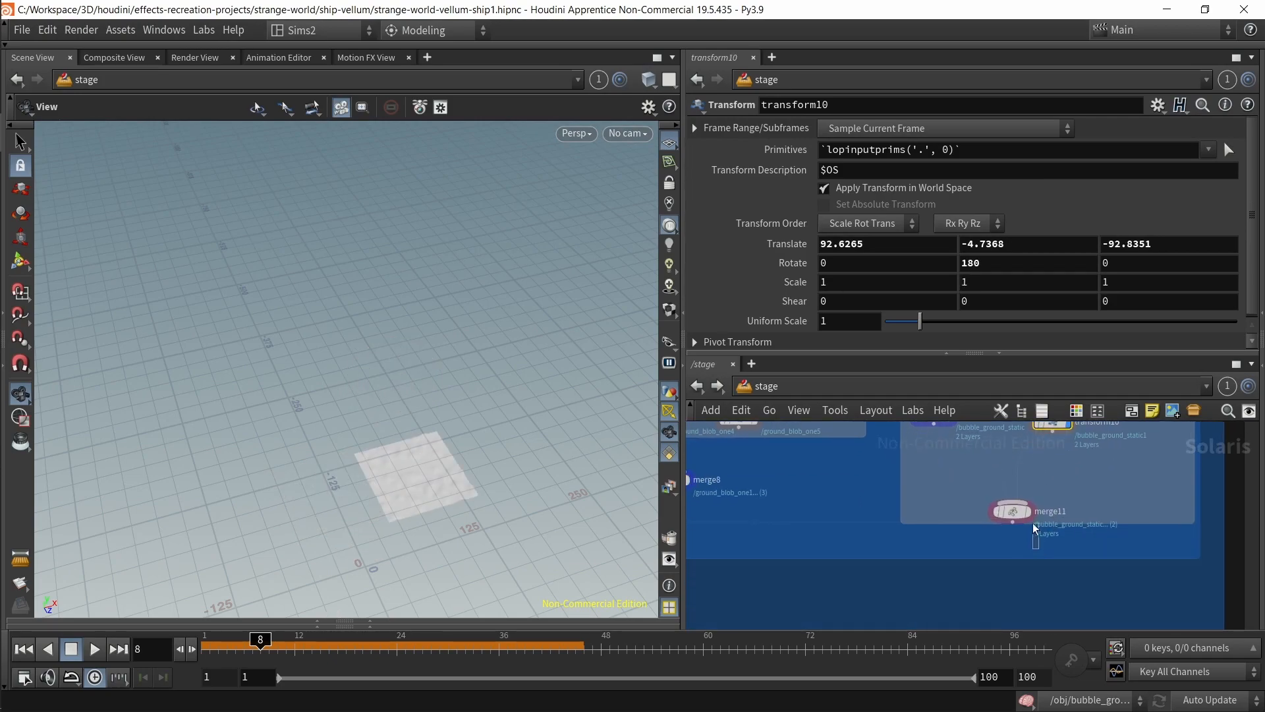
click(1025, 511)
Step: Return the display to merge4 and examine the complete ground geometry from a lower angle
middle_drag(737, 616, 1212, 565)
click(984, 480)
scroll(486, 553, up, 1)
middle_drag(486, 554, 465, 493)
drag(465, 493, 482, 443)
Step: Display the tubes import in the TUBES box, framing and orbiting the background tubes geometry
scroll(1093, 552, down, 2)
middle_drag(1093, 551, 1180, 408)
scroll(1062, 551, down, 2)
scroll(858, 475, up, 4)
middle_drag(863, 473, 881, 498)
drag(866, 477, 838, 465)
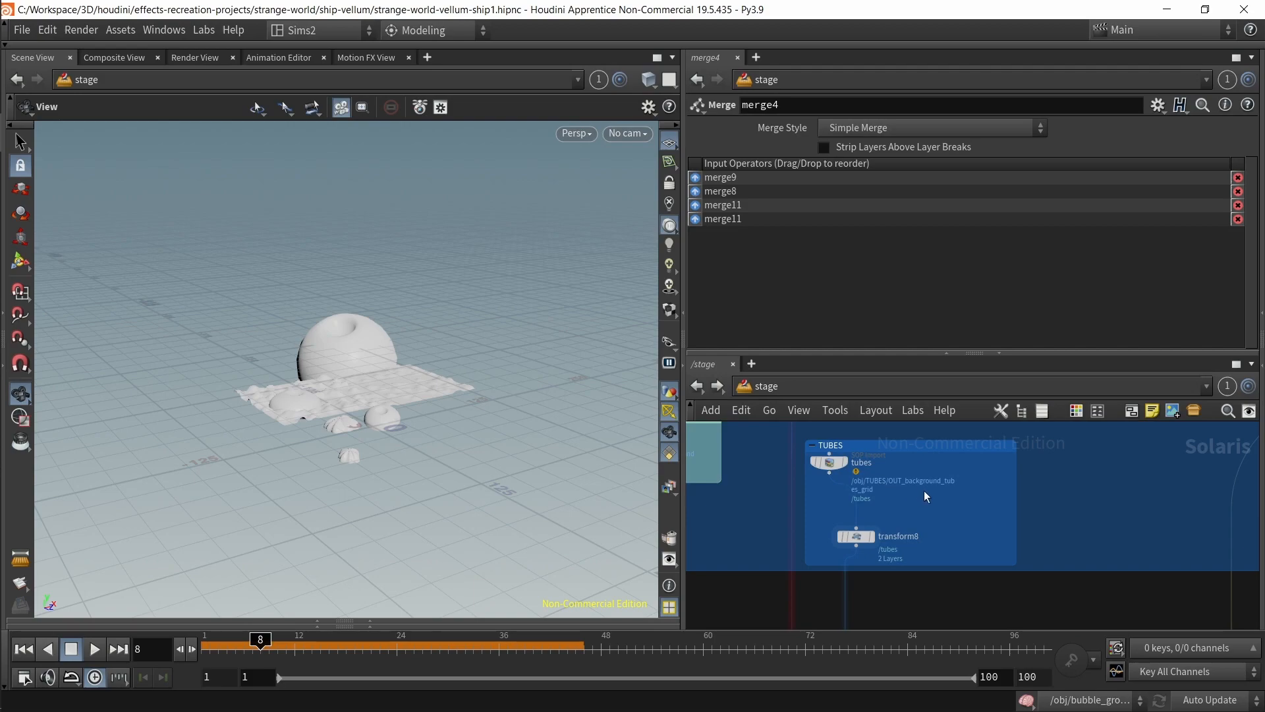
key(ctrl+z)
click(871, 476)
key(space+g)
drag(484, 442, 380, 387)
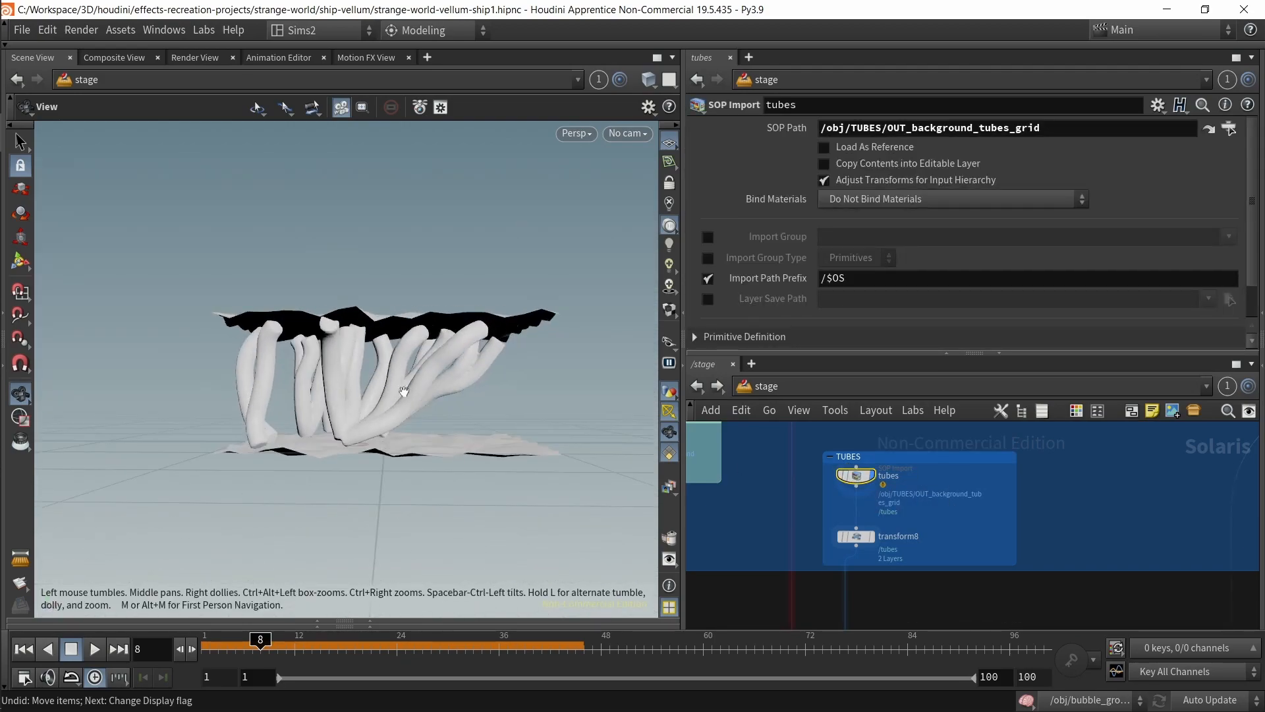
Step: Display transform8 and frame the scaled and repositioned tubes in the viewport
click(871, 536)
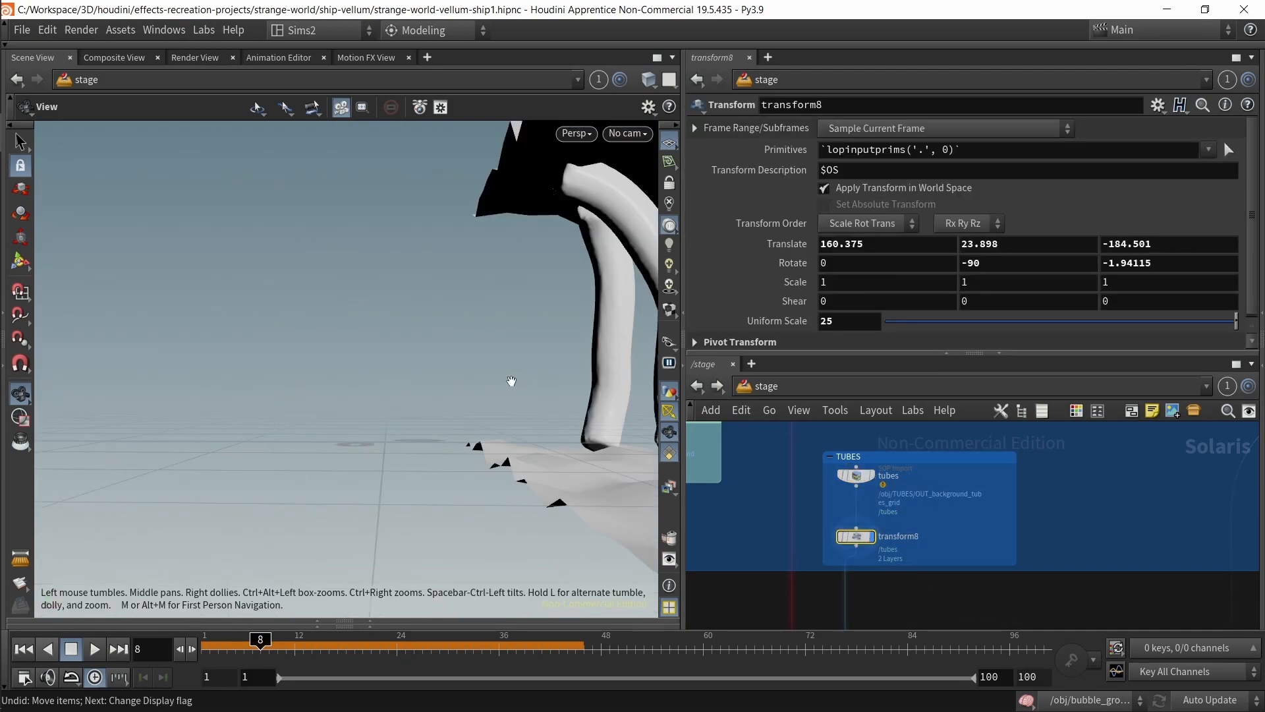
key(space+g)
drag(514, 384, 537, 401)
Step: Select the main_fog Karma Fog Box in the FOG box and display its bounding volume in the viewport
scroll(914, 555, down, 3)
middle_drag(955, 572, 912, 489)
middle_drag(906, 585, 871, 608)
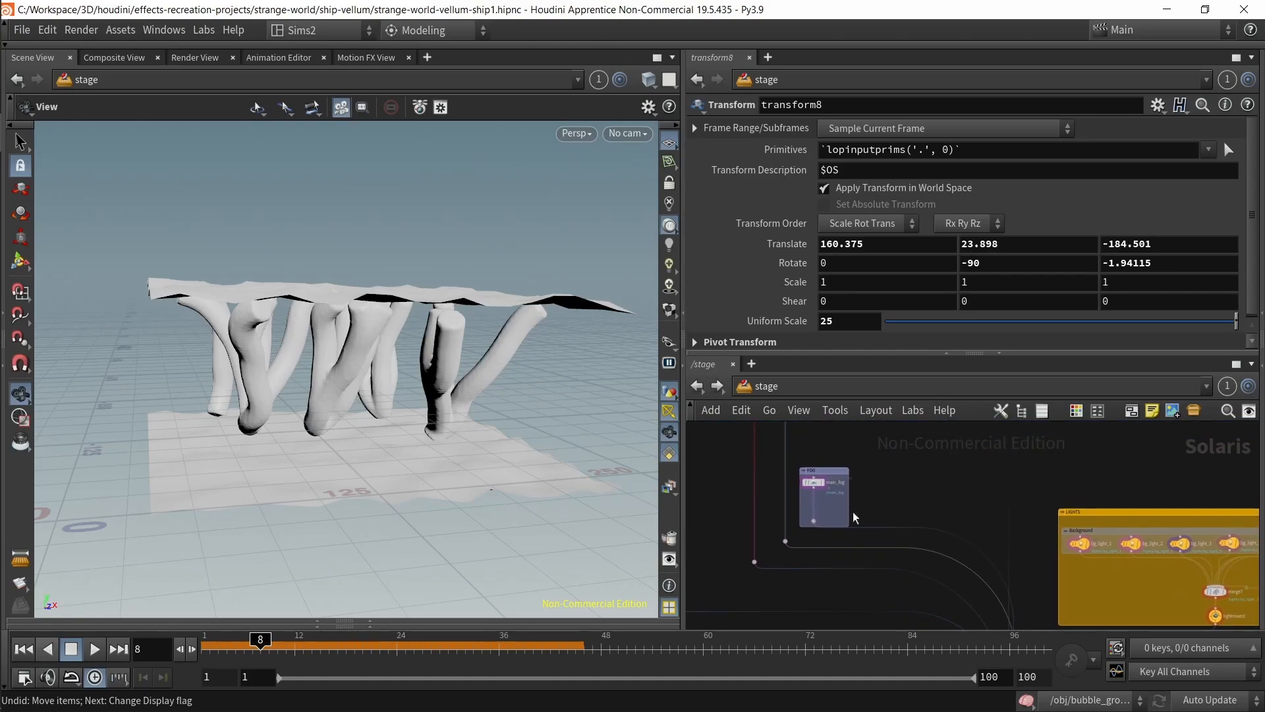
scroll(850, 534, up, 3)
click(790, 501)
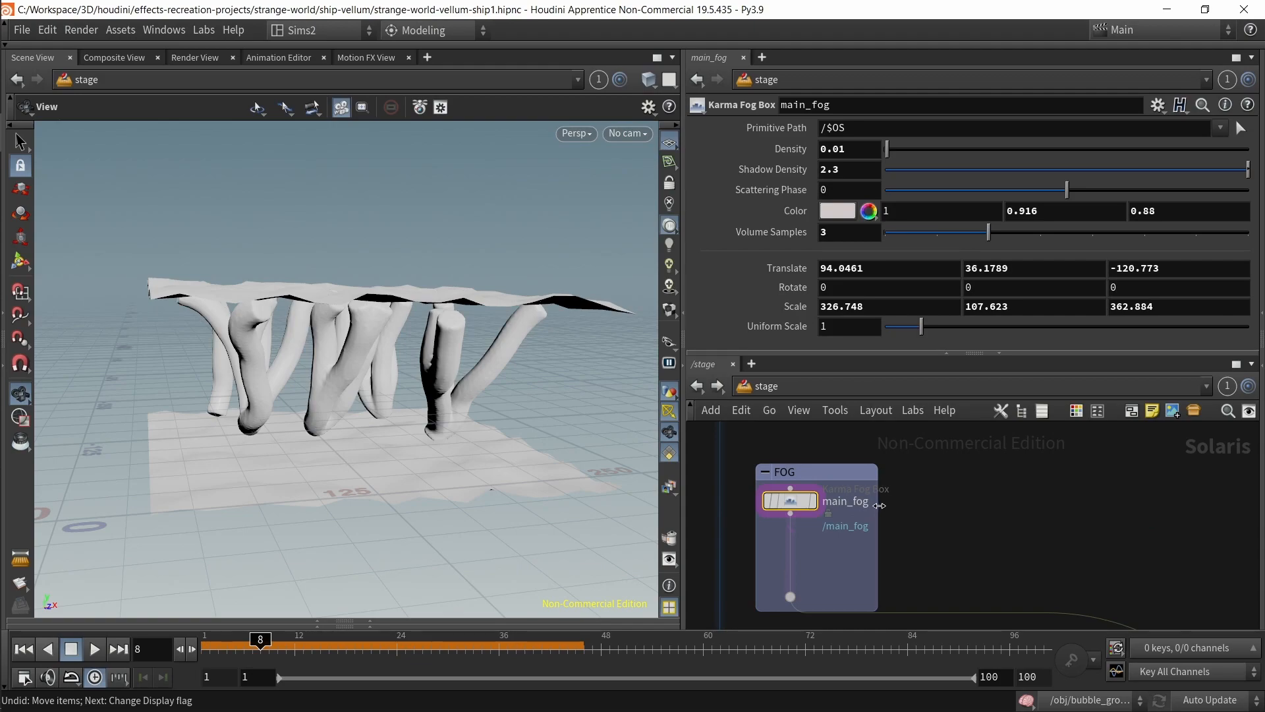
scroll(879, 505, up, 4)
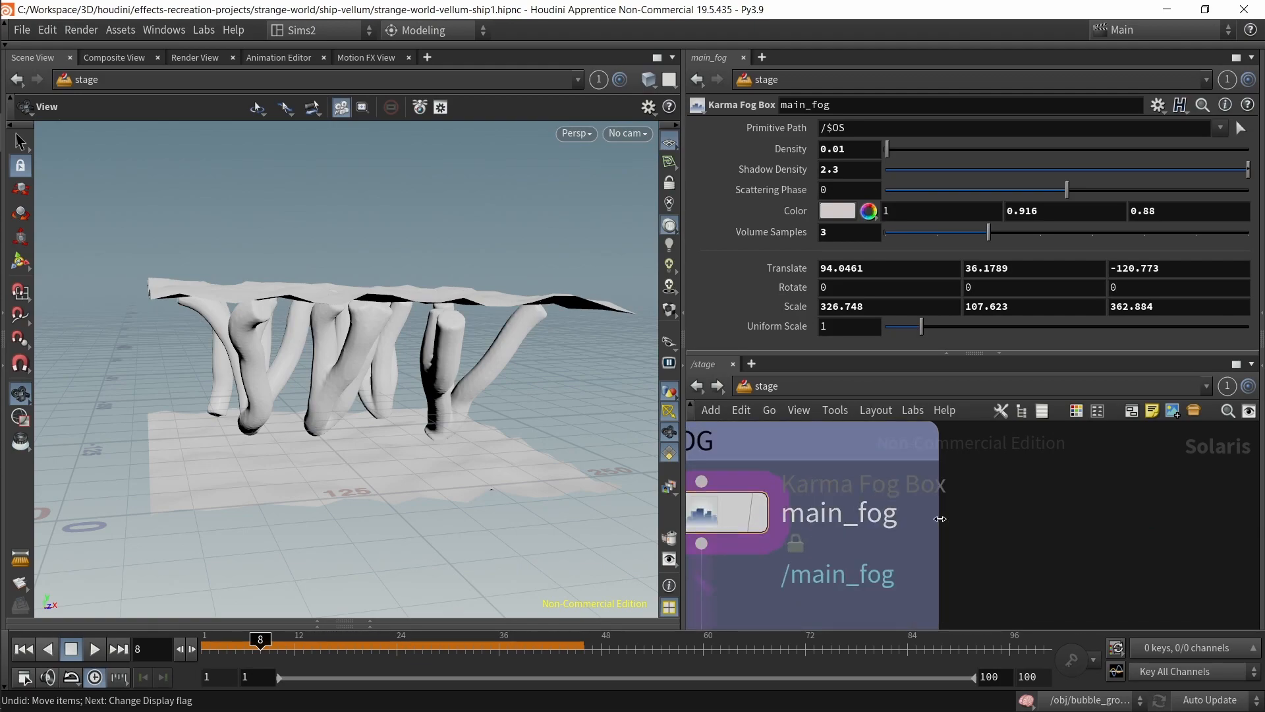
scroll(941, 519, down, 3)
click(859, 518)
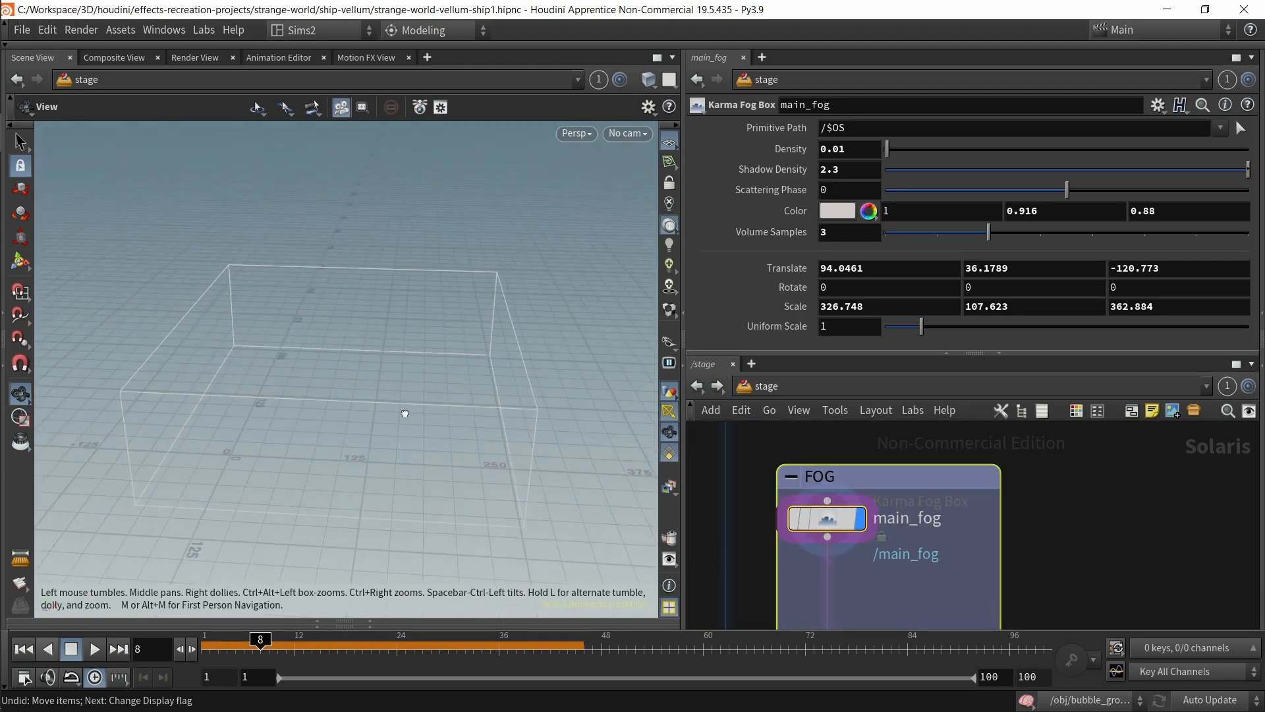
Step: Add a new Karma Fog Box node beside the FOG box and display it in the viewport
key(Tab)
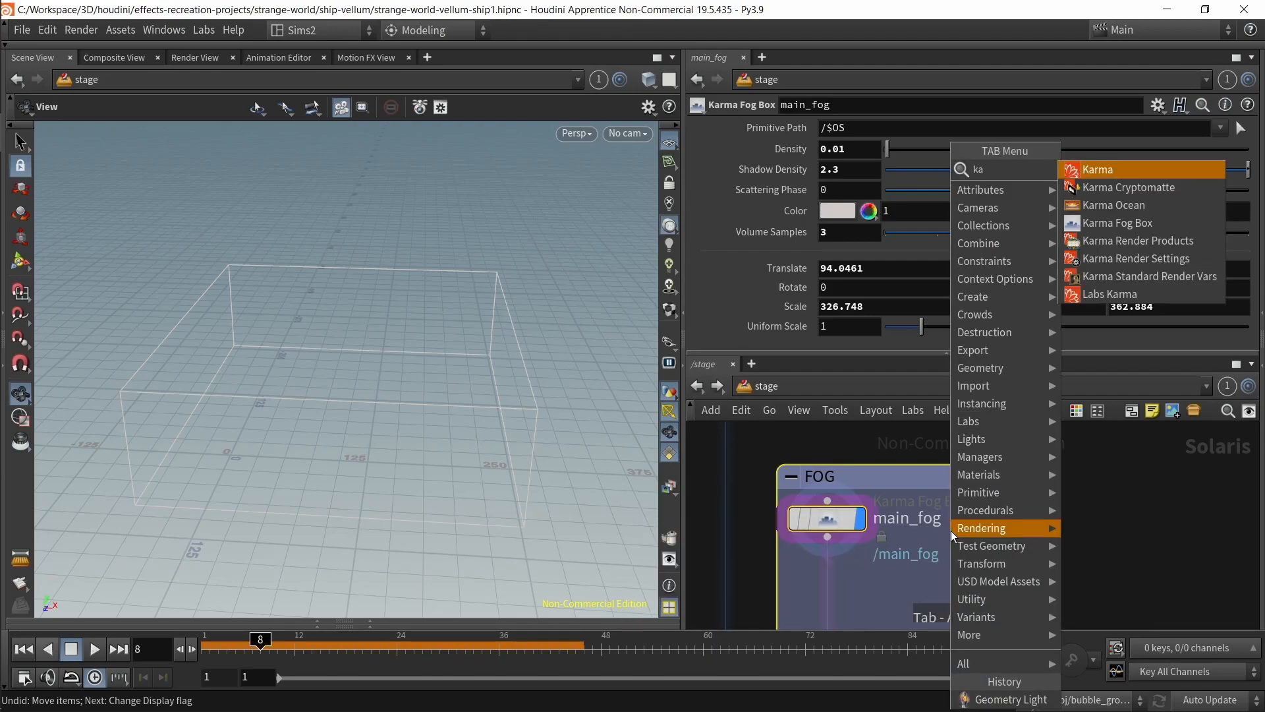
key(Return)
click(1159, 531)
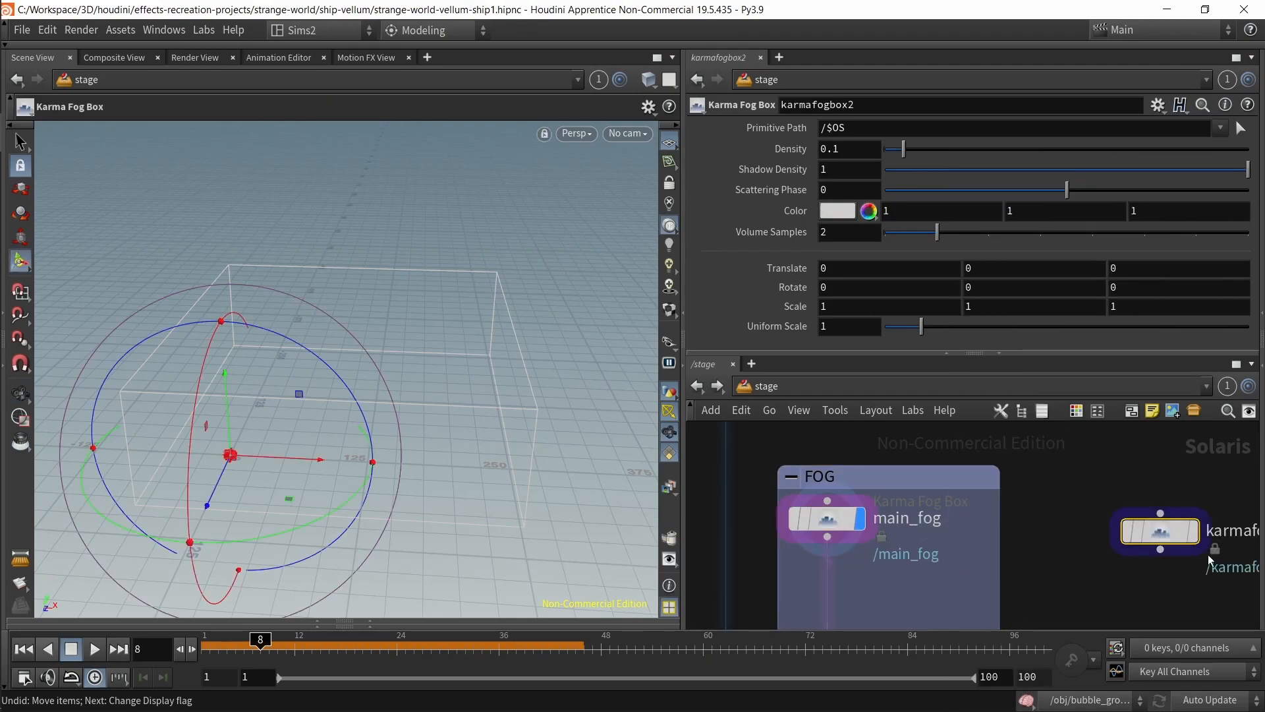
key(Escape)
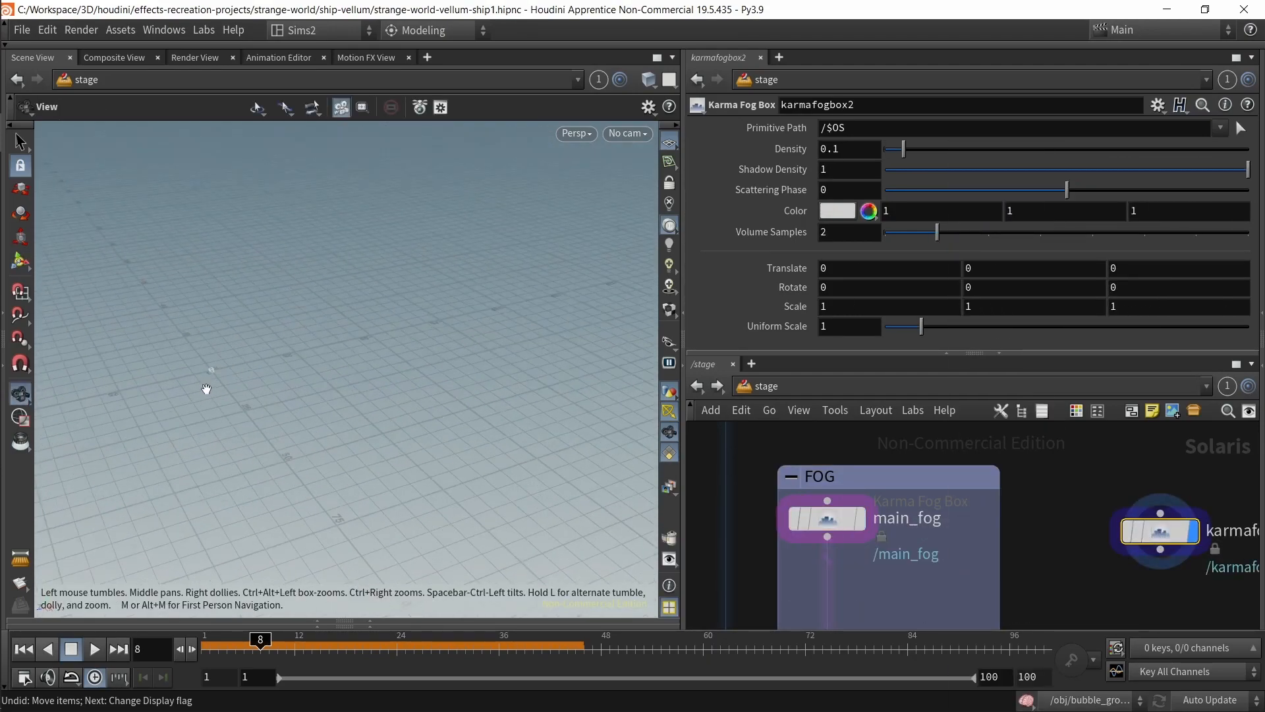
scroll(234, 331, down, 6)
scroll(1084, 562, down, 4)
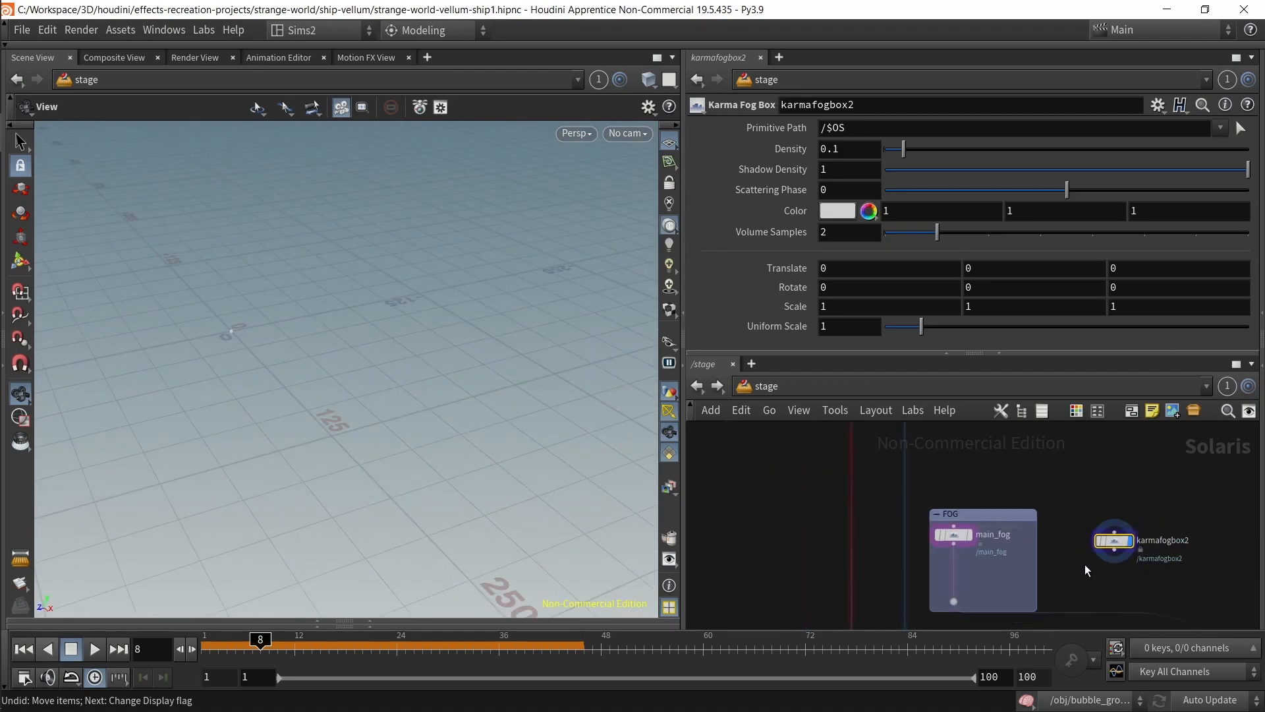
Step: Delete the extra fog box node outside the FOG box
key(Tab)
mouse_move(1097, 527)
click(1034, 526)
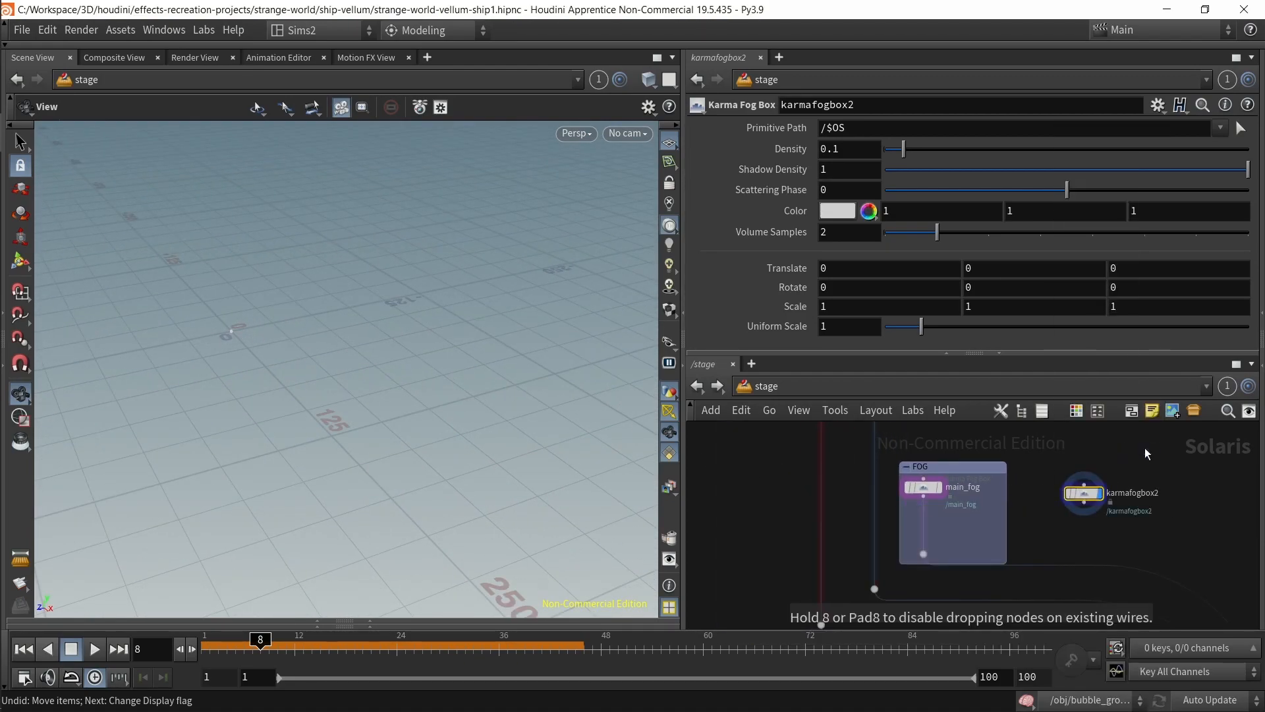
click(1144, 448)
drag(1062, 550, 1172, 433)
key(Delete)
Step: Display merge6 and orbit the combined scene of ground, tubes and fog volume
scroll(1129, 524, down, 6)
middle_drag(1130, 525, 926, 465)
scroll(927, 556, up, 4)
click(967, 555)
alt+drag(504, 370, 487, 327)
scroll(535, 328, down, 5)
scroll(929, 495, down, 4)
key(Return)
Step: Select bg_light_1 in the Background group of the LIGHTS box and show its handles in the scene
middle_drag(869, 528, 871, 573)
scroll(1055, 553, up, 3)
scroll(1055, 552, up, 5)
middle_drag(1071, 547, 1080, 597)
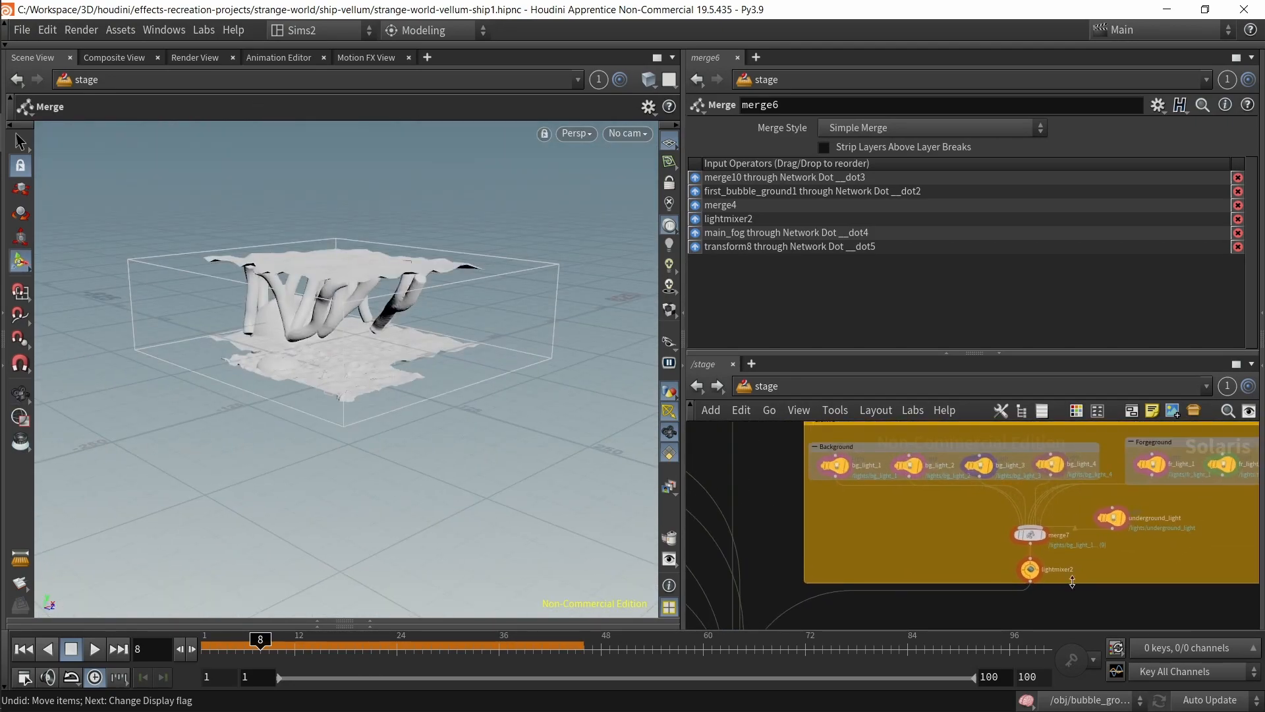
middle_drag(864, 512, 884, 533)
click(854, 486)
mouse_move(369, 395)
alt+mouse_down()
mouse_move(343, 389)
mouse_move(351, 407)
mouse_move(371, 387)
alt+mouse_up()
key(Escape)
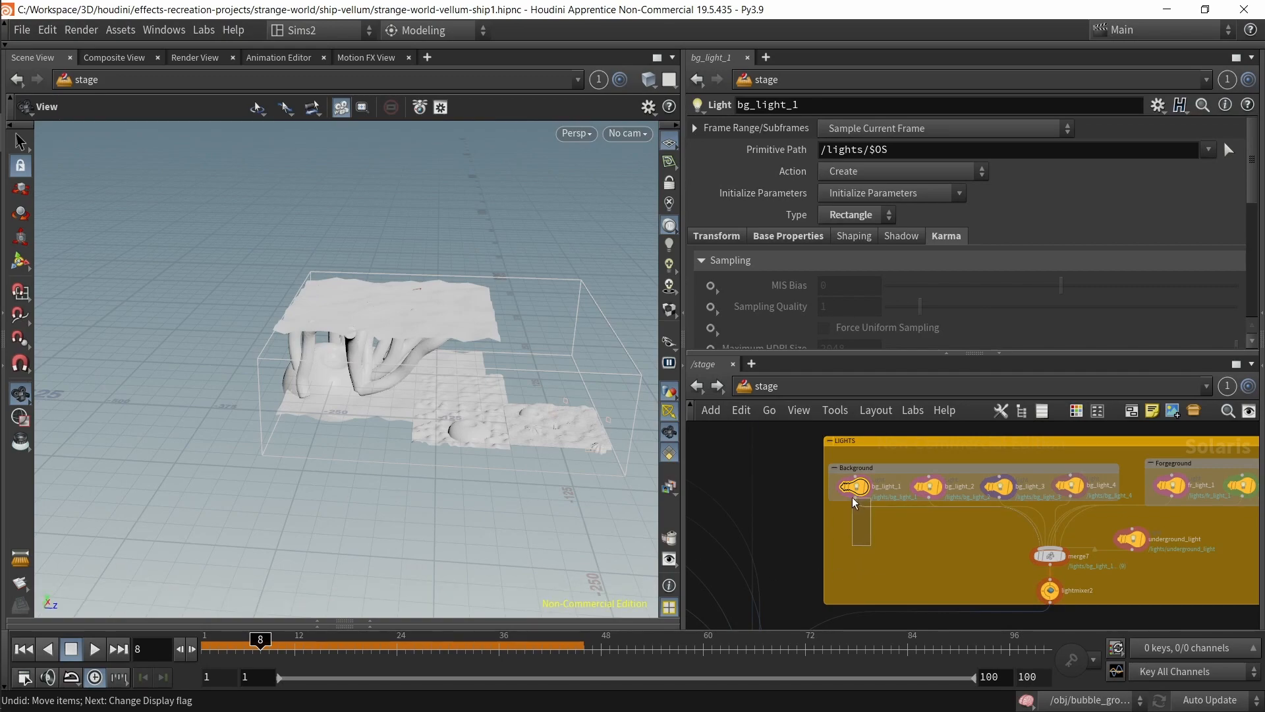
key(Return)
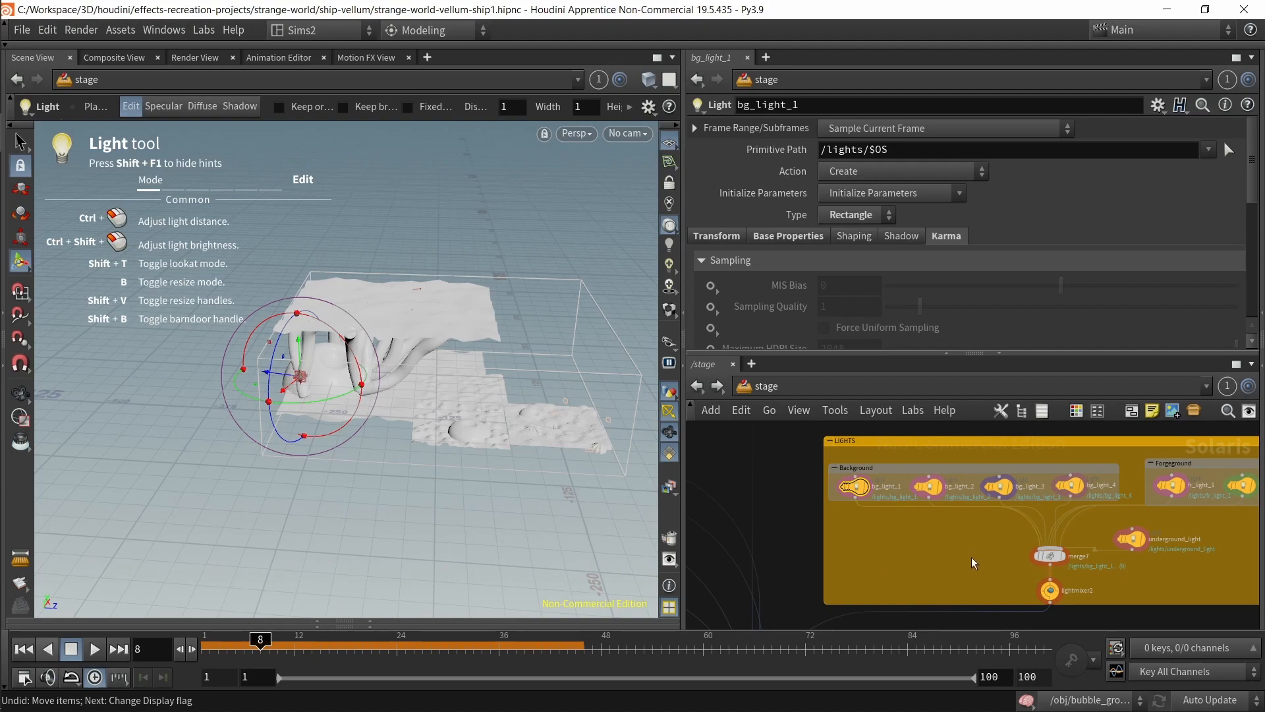
Step: Display only the lights through merge7 and examine the placement of bg_light_1 and bg_light_2
click(1049, 555)
drag(535, 382, 652, 434)
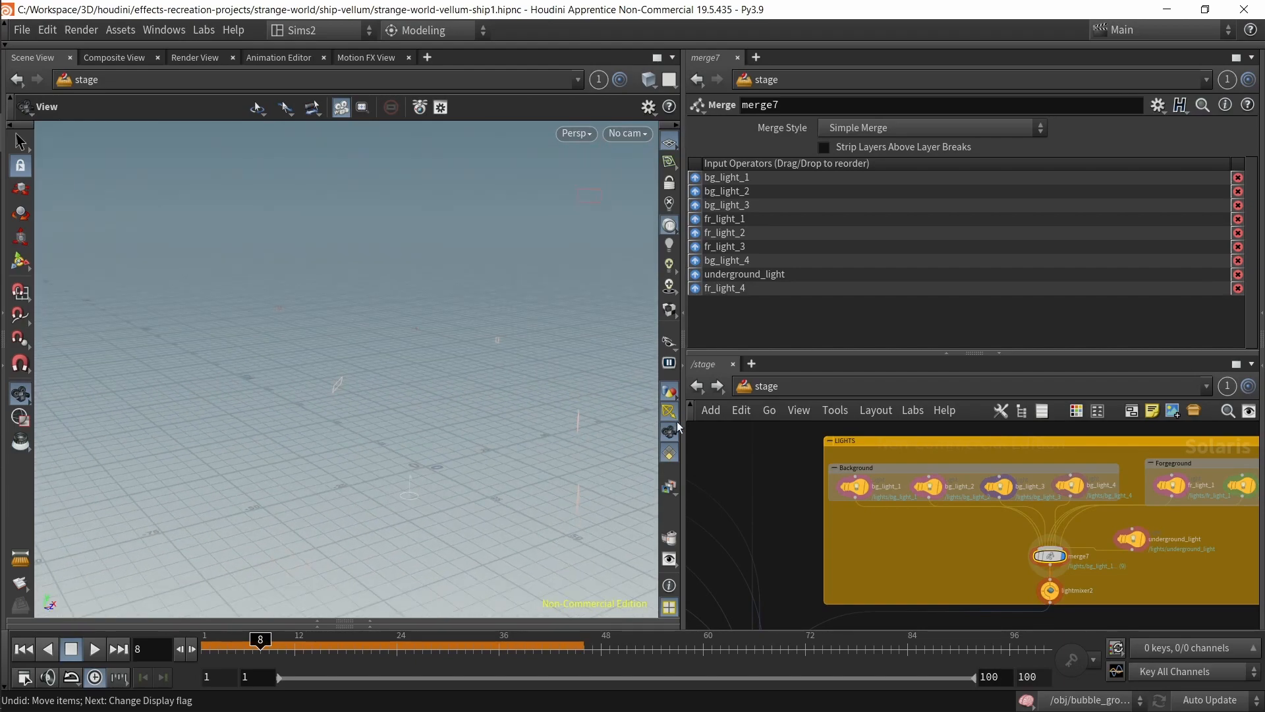
scroll(887, 548, down, 2)
scroll(887, 539, up, 3)
click(858, 502)
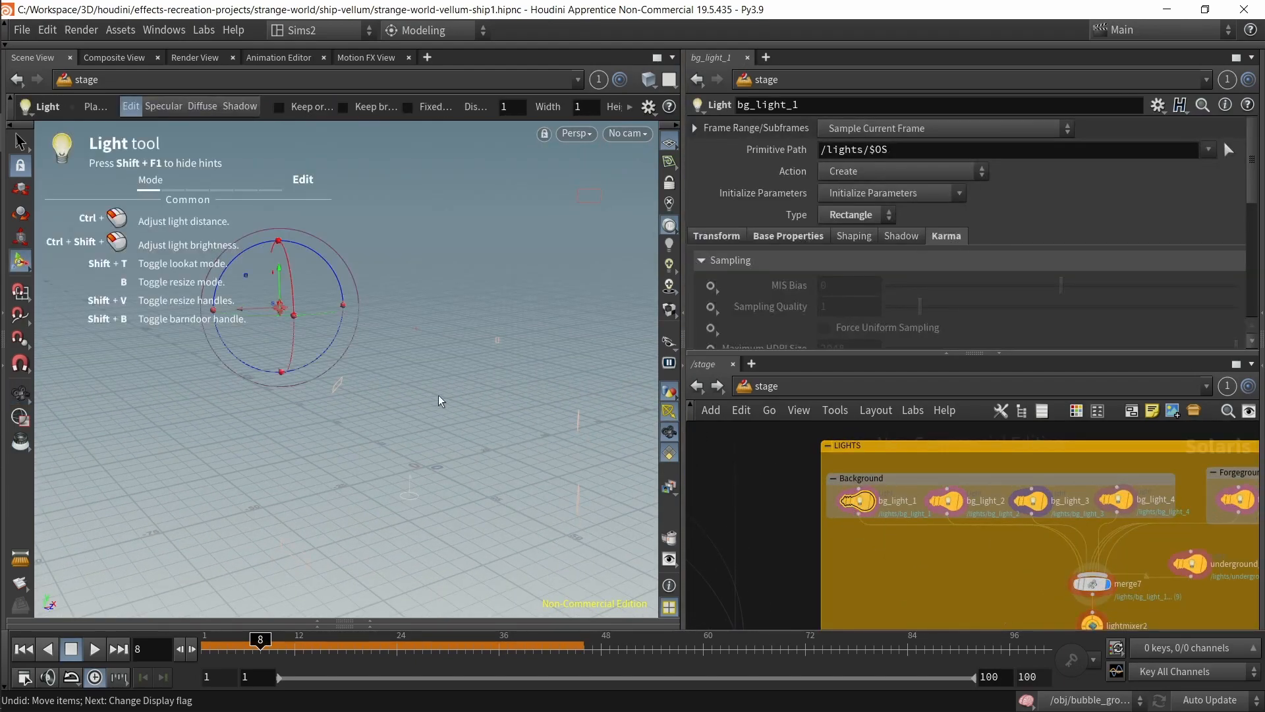
click(955, 504)
mouse_move(425, 431)
mouse_down()
mouse_move(351, 361)
mouse_move(504, 412)
mouse_up()
Step: Return the display to merge6 so the lights can be viewed with the full scene
scroll(876, 580, down, 3)
middle_drag(876, 580, 1029, 501)
drag(915, 580, 982, 604)
key(r)
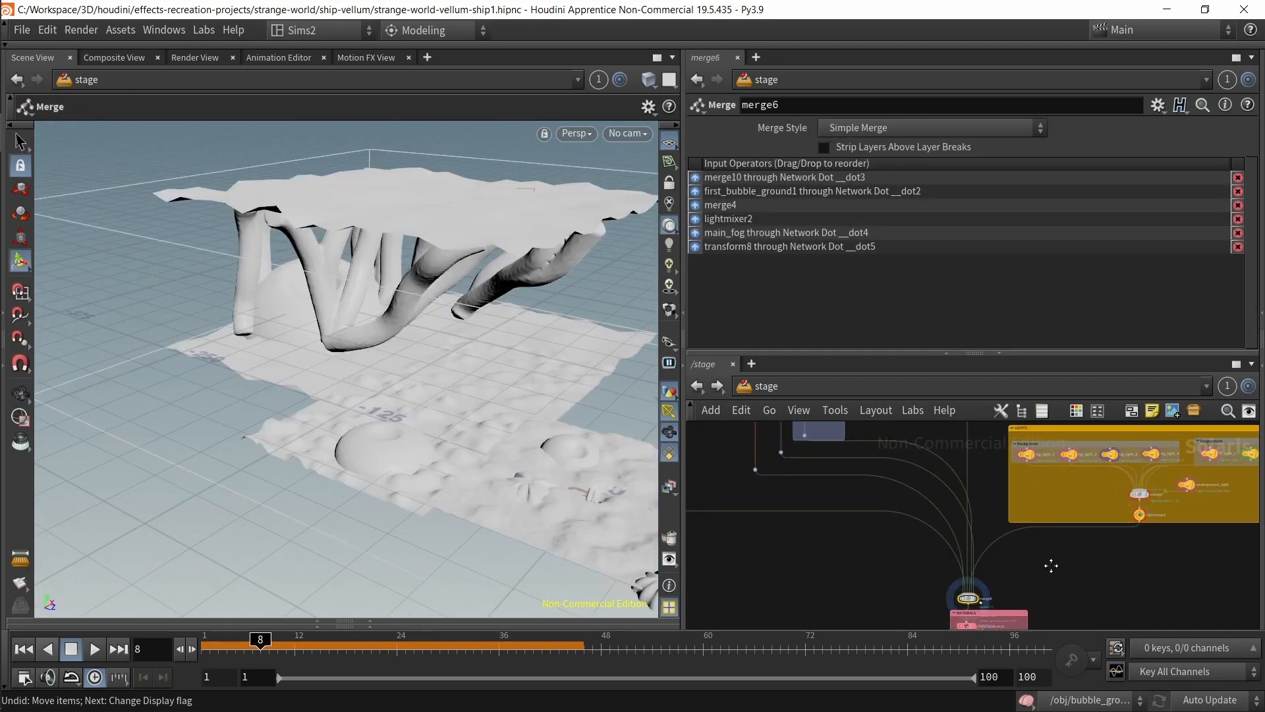
Step: Examine the placement of bg_light_2, bg_light_3 and bg_light_4 around the tubes and ground
scroll(1089, 498, up, 3)
middle_drag(1089, 498, 1001, 545)
click(966, 469)
alt+drag(375, 411, 473, 379)
drag(1042, 472, 1045, 469)
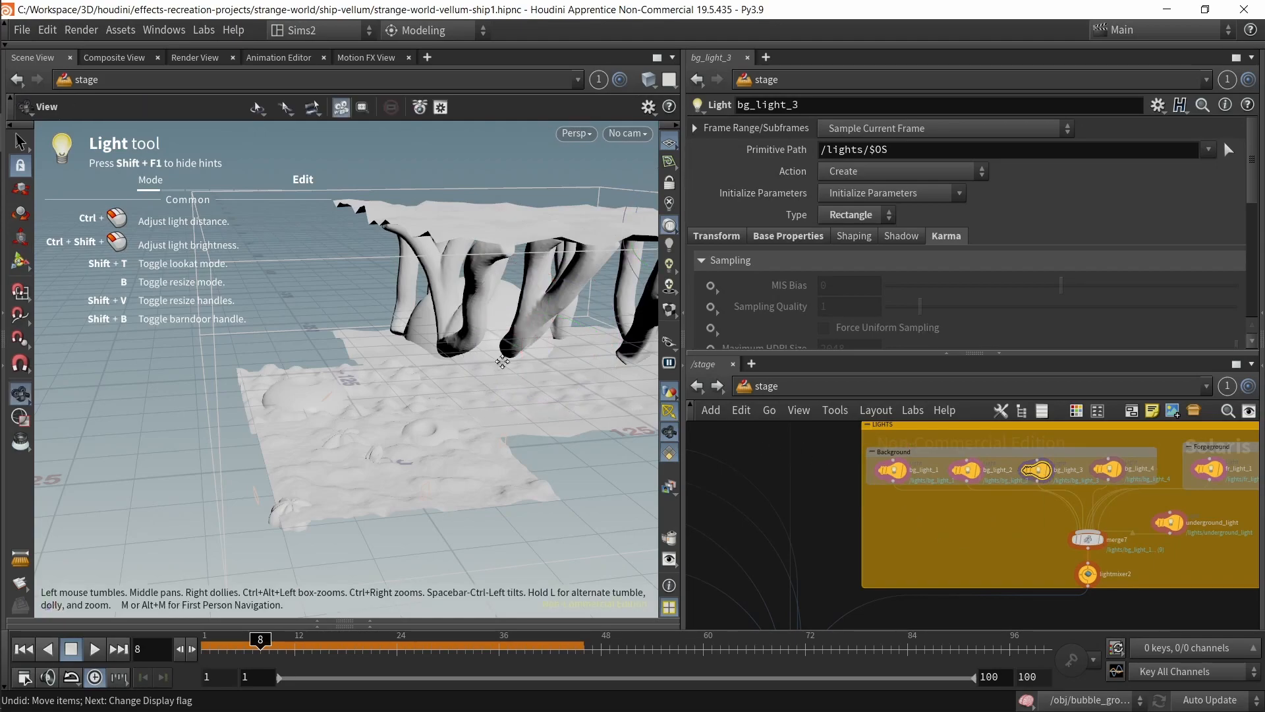
alt+drag(501, 369, 448, 363)
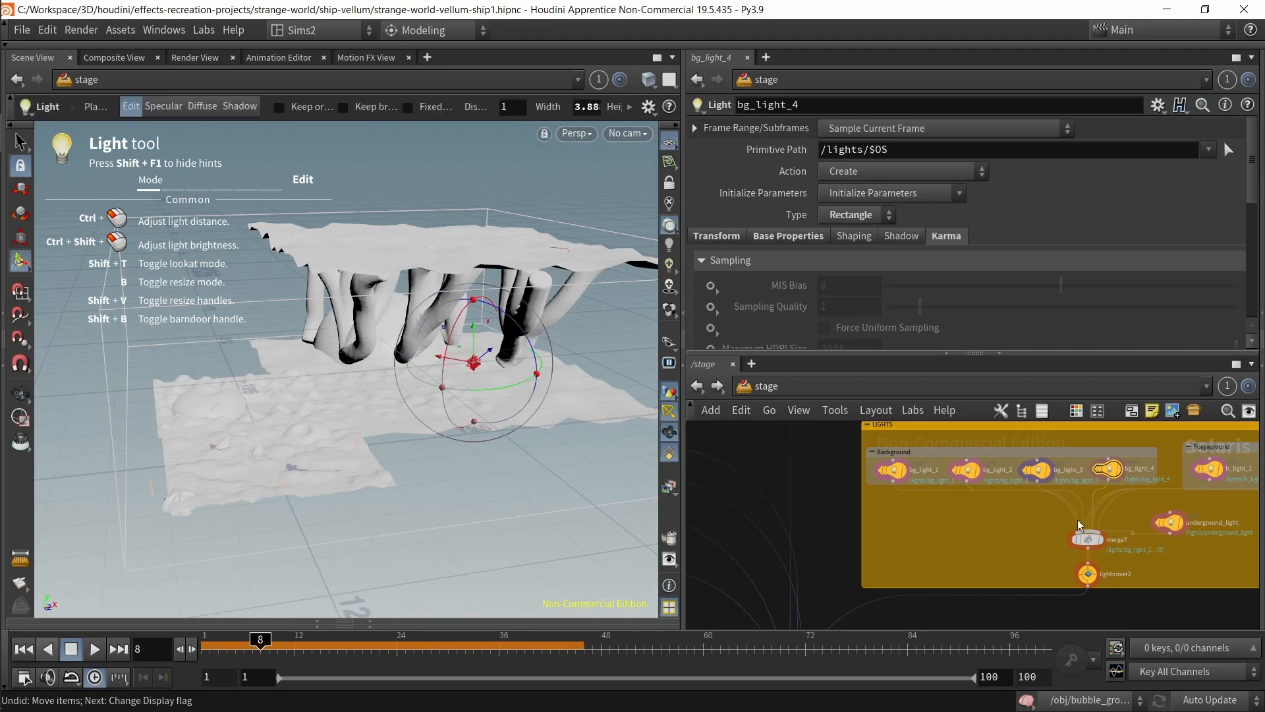
Step: Examine the placement of the foreground lights fr_light_1 and fr_light_2 near the ground's front edge
scroll(1139, 501, up, 4)
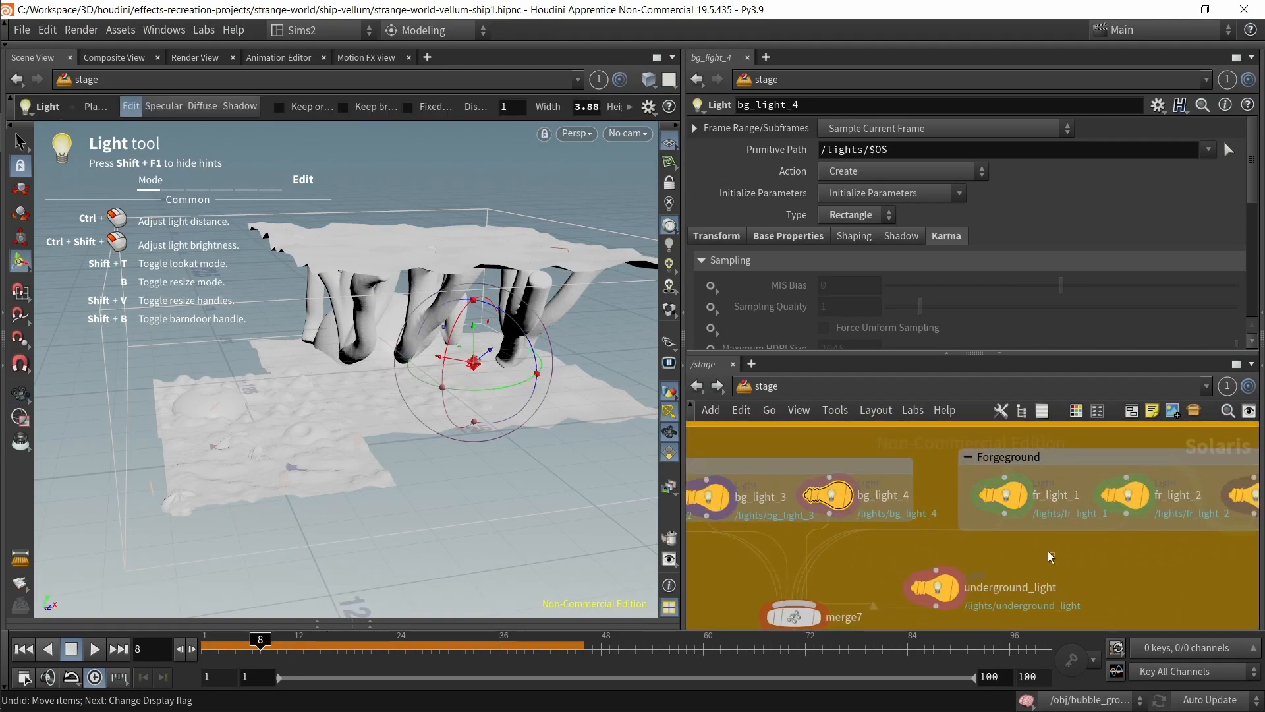
click(993, 497)
mouse_move(421, 463)
alt+mouse_down()
mouse_move(395, 461)
mouse_move(417, 463)
alt+mouse_up()
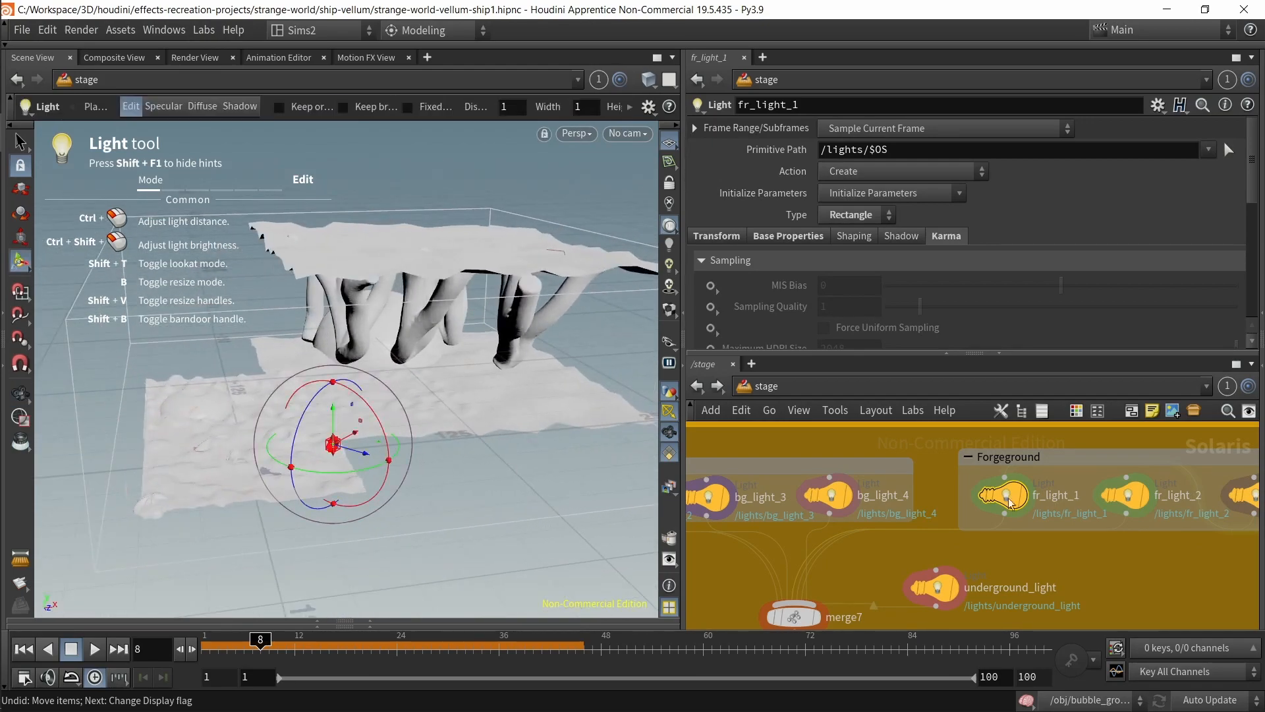
click(1106, 507)
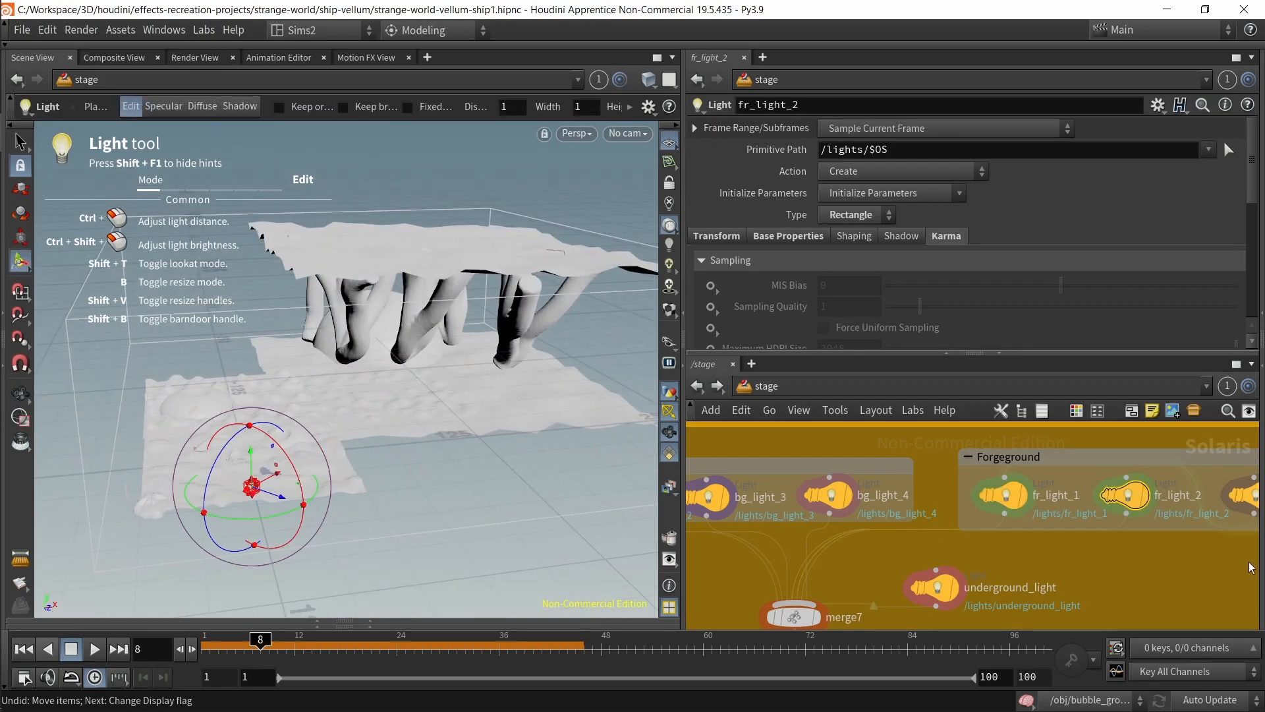
scroll(264, 484, down, 2)
Step: Display karma_render_first_scene at the end of the network to make the scene camera available
click(614, 139)
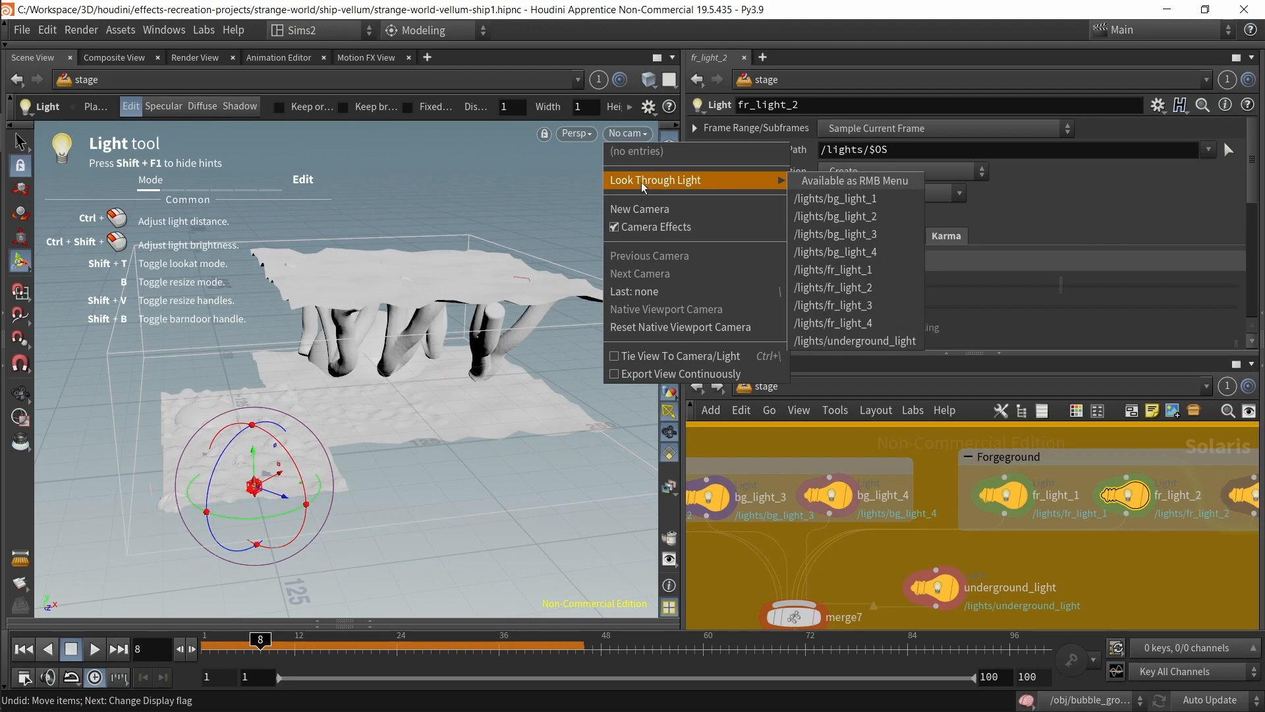
click(916, 496)
scroll(932, 521, down, 4)
middle_drag(936, 552, 994, 500)
middle_drag(1119, 543, 1165, 343)
middle_drag(857, 625, 909, 431)
drag(923, 556, 966, 552)
scroll(967, 547, down, 2)
Step: Look through first_scene_cam1 and move to frame 7
click(627, 136)
click(653, 181)
click(629, 136)
click(647, 168)
scroll(1034, 531, down, 2)
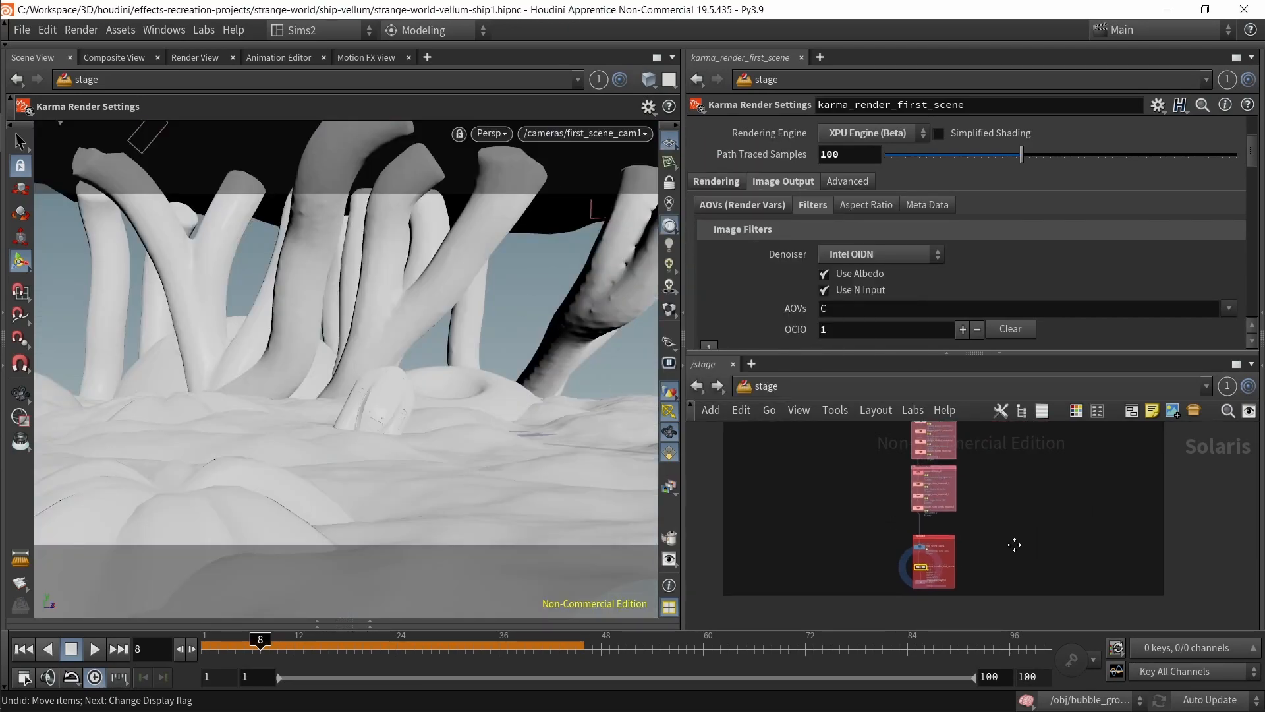
click(254, 638)
Step: Select bg_light_3 and fr_light_1 in turn in the LIGHTS box to check them against the camera view
middle_drag(1003, 566, 923, 711)
scroll(896, 555, up, 4)
click(887, 501)
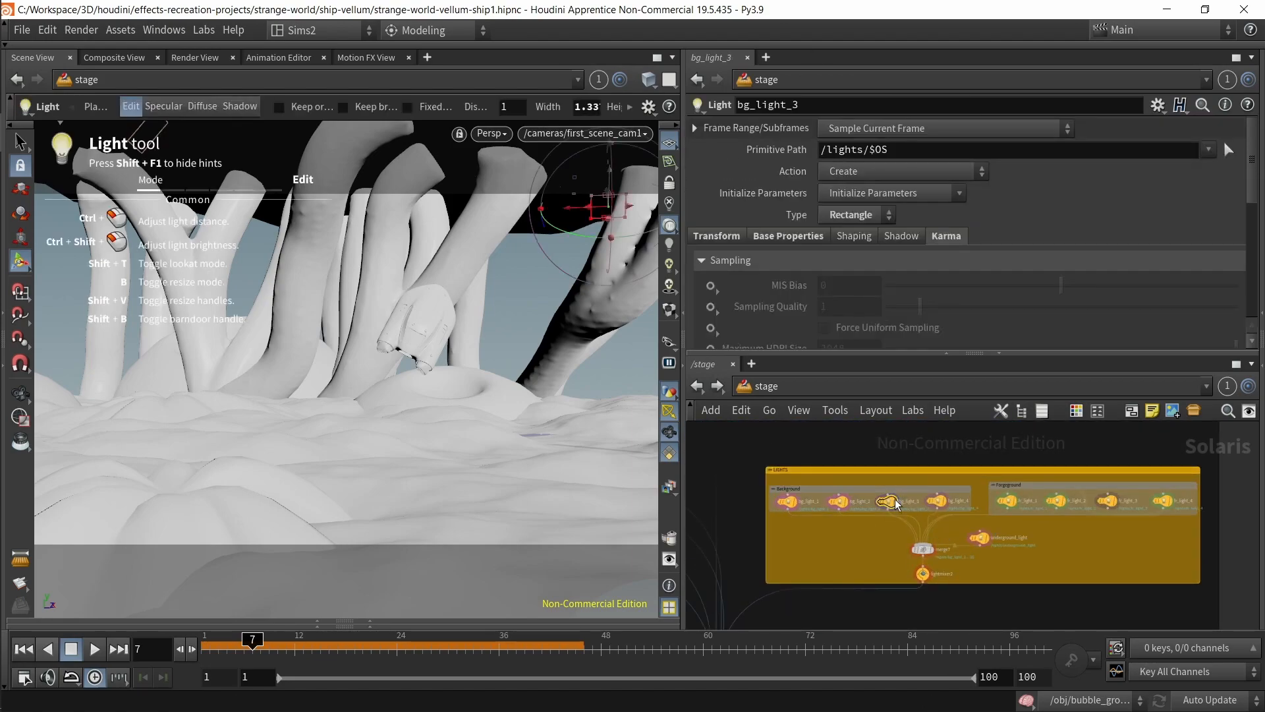
click(1009, 502)
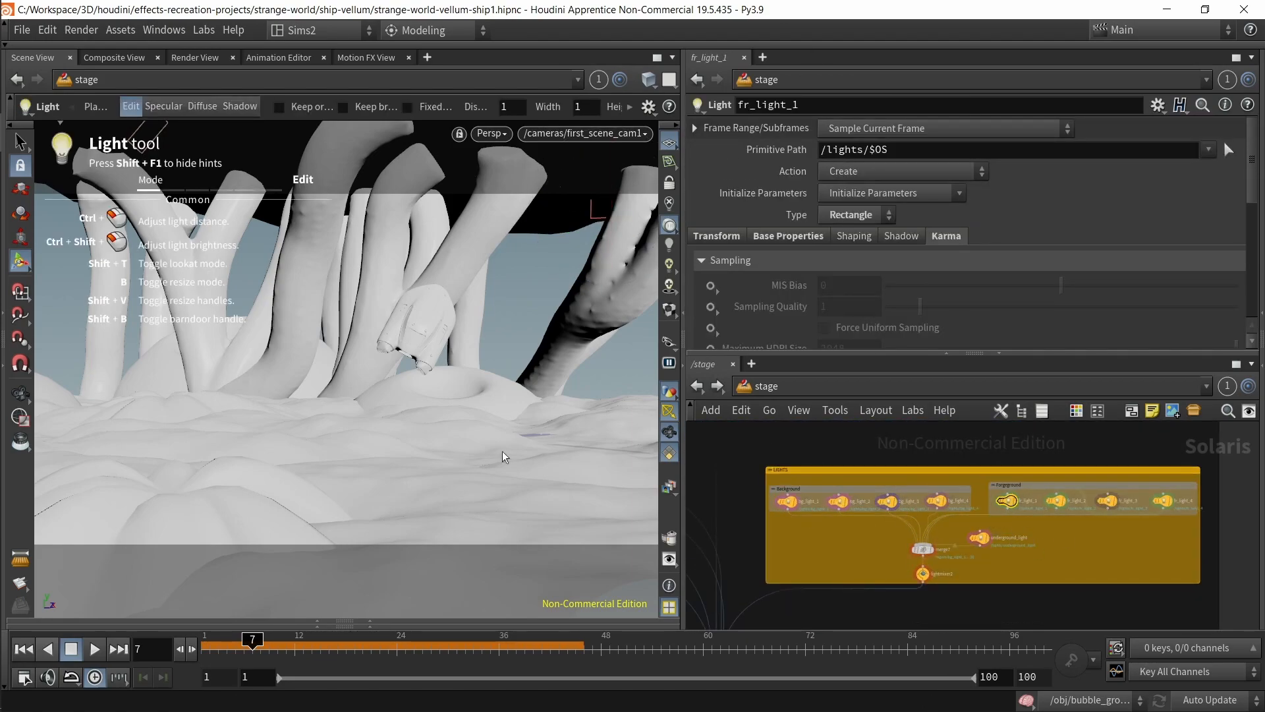
Step: Leave the camera view, select fr_light_2 and fr_light_3, and examine their placement beside the foreground ground
scroll(417, 354, down, 5)
drag(417, 353, 409, 437)
scroll(383, 440, up, 4)
drag(1102, 535, 1052, 498)
drag(131, 488, 291, 424)
scroll(149, 483, up, 5)
scroll(254, 477, down, 4)
scroll(298, 442, up, 4)
drag(293, 488, 419, 413)
drag(529, 432, 435, 425)
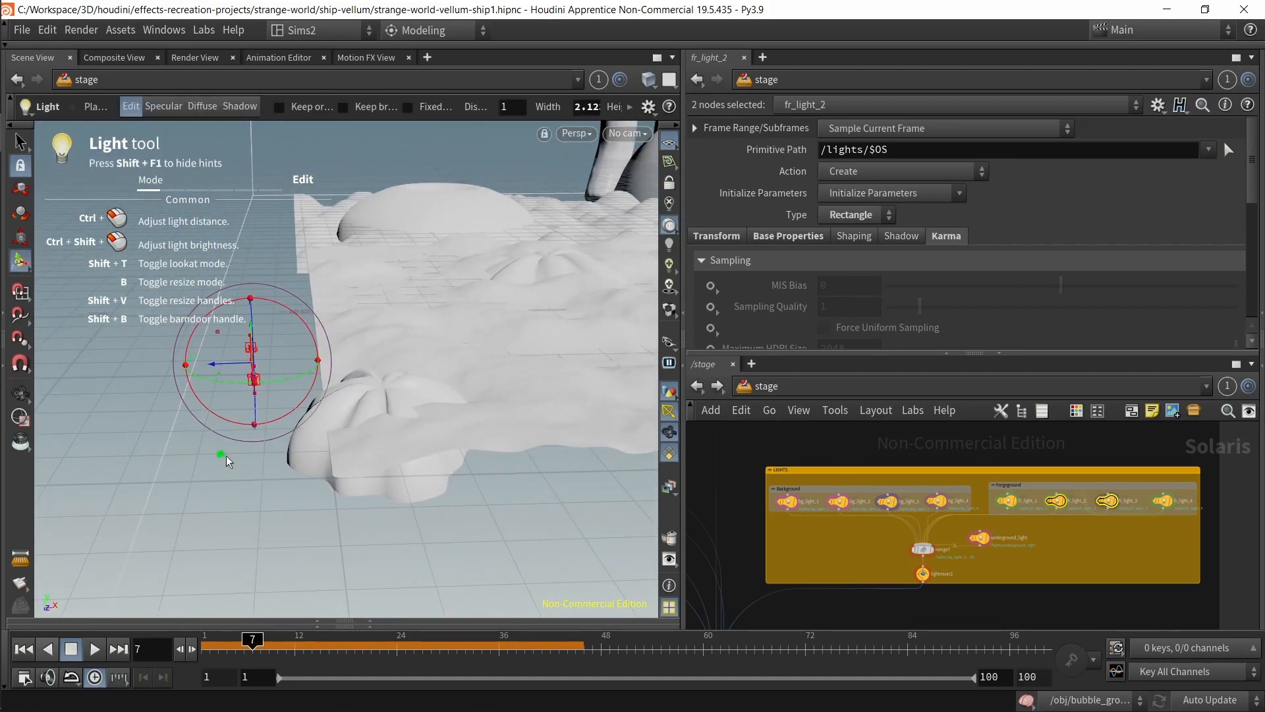
Step: Select fr_light_3 and fr_light_4 in turn and examine fr_light_4's placement over the ground from above
click(1111, 504)
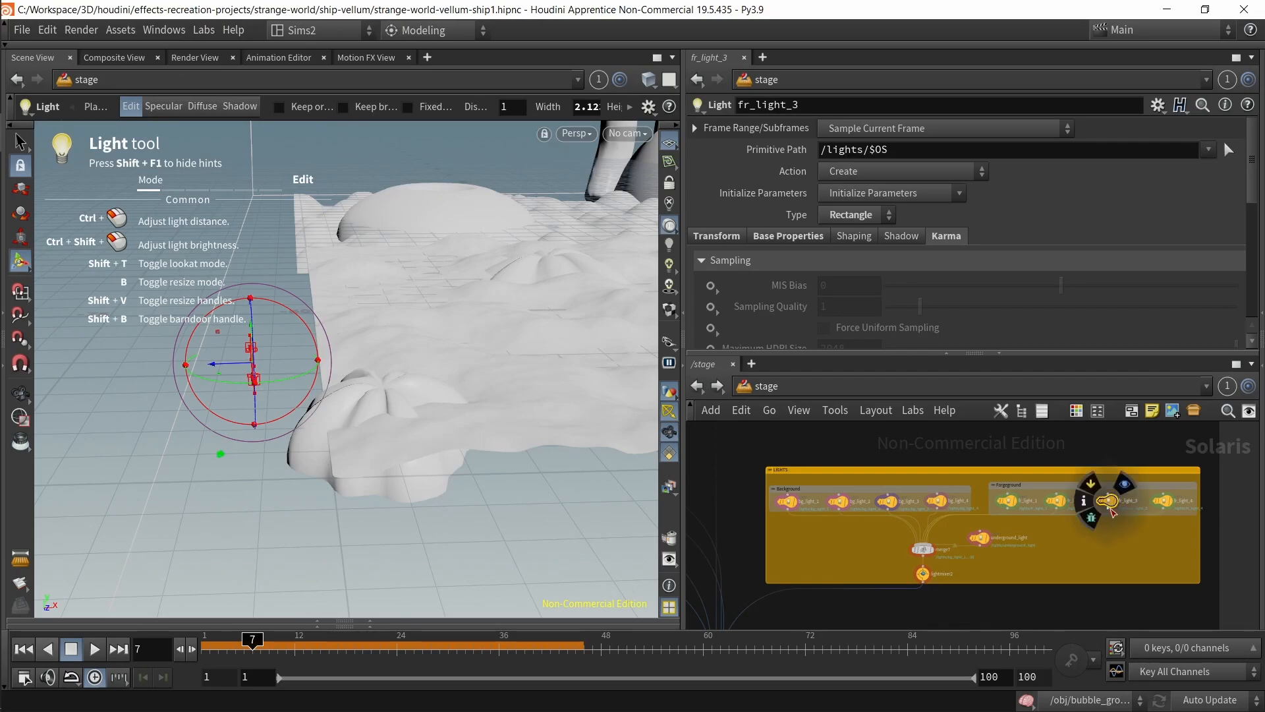
click(1163, 502)
key(space)
drag(413, 342, 367, 272)
drag(491, 287, 517, 409)
scroll(521, 315, down, 5)
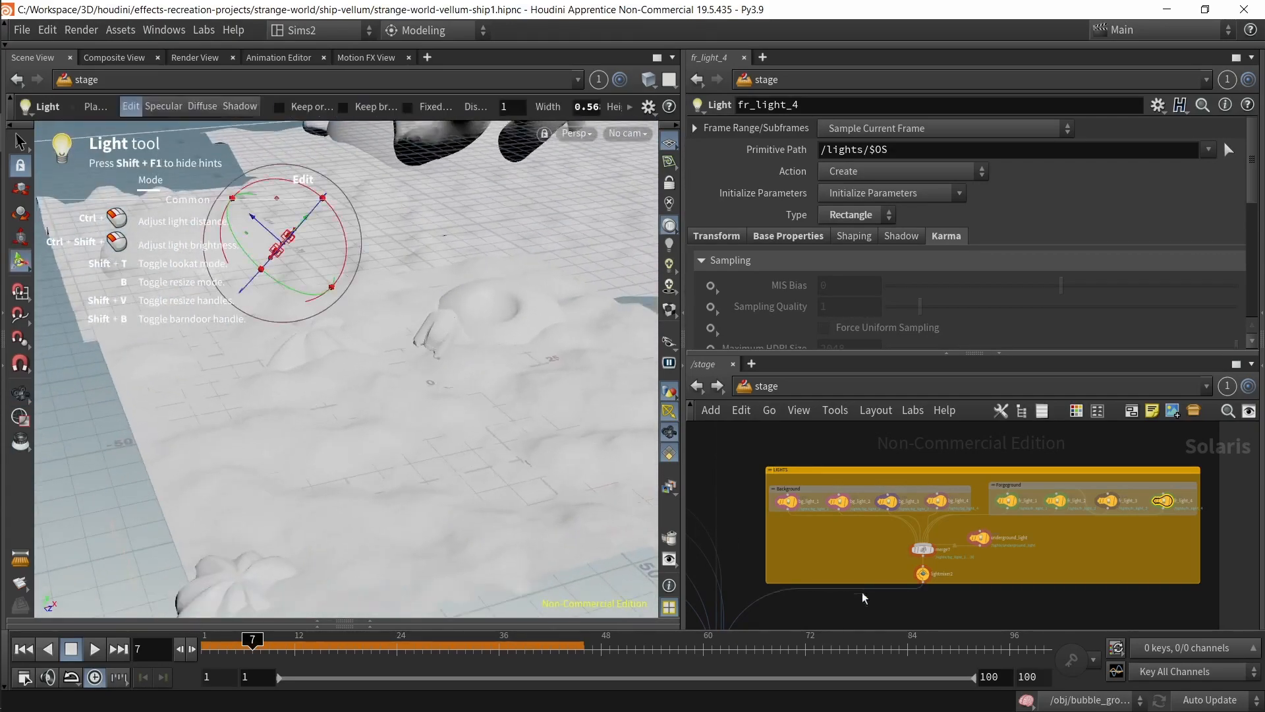
Step: Select underground_light, examine its position beneath the ground, and scrub the timeline to frame 11
click(984, 541)
scroll(984, 542, up, 5)
drag(527, 455, 454, 412)
click(381, 651)
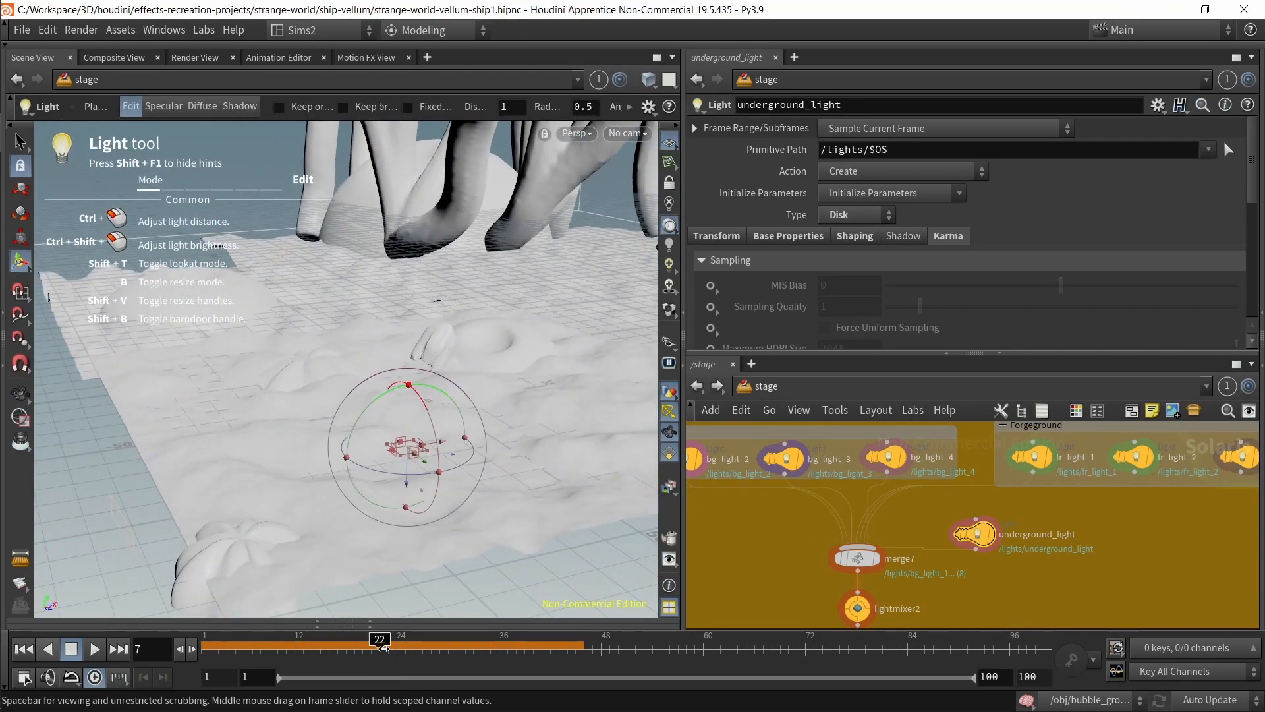
drag(392, 651, 287, 639)
Step: Look through first_scene_cam1 at frame 9 and switch the viewport renderer to Karma
click(626, 132)
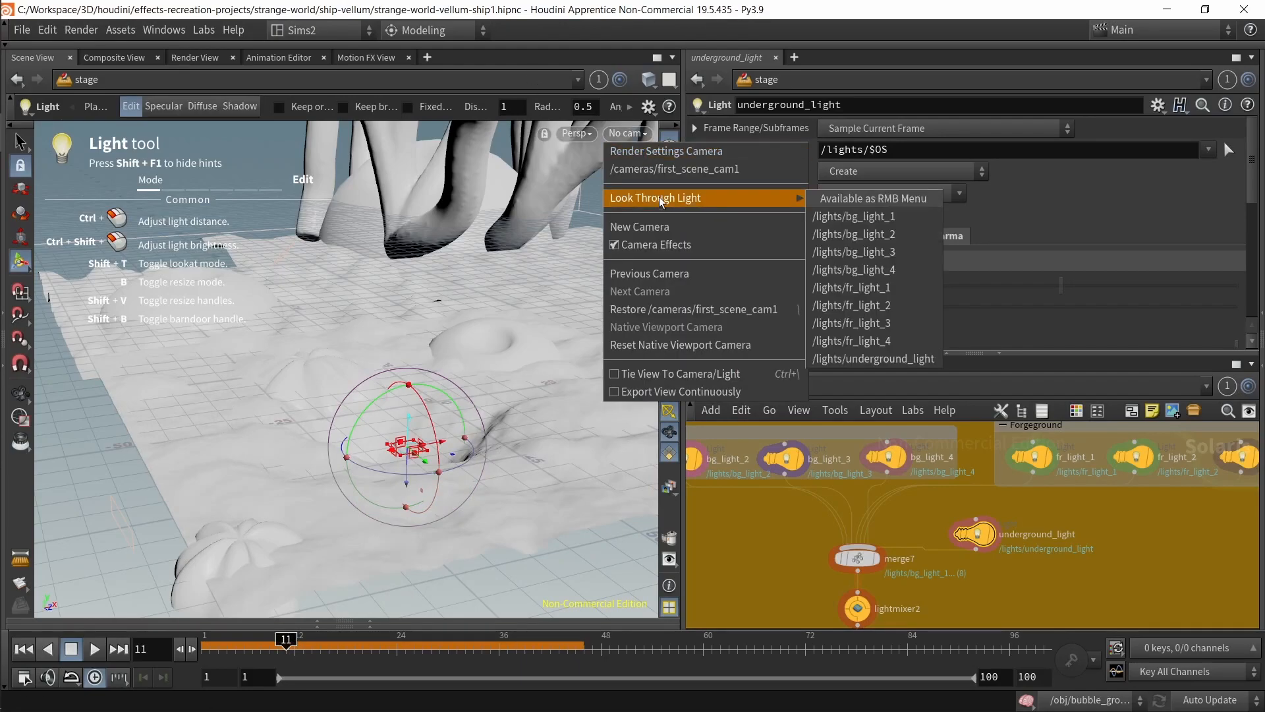
click(659, 175)
mouse_move(285, 639)
mouse_down()
mouse_move(241, 638)
mouse_move(269, 640)
mouse_up()
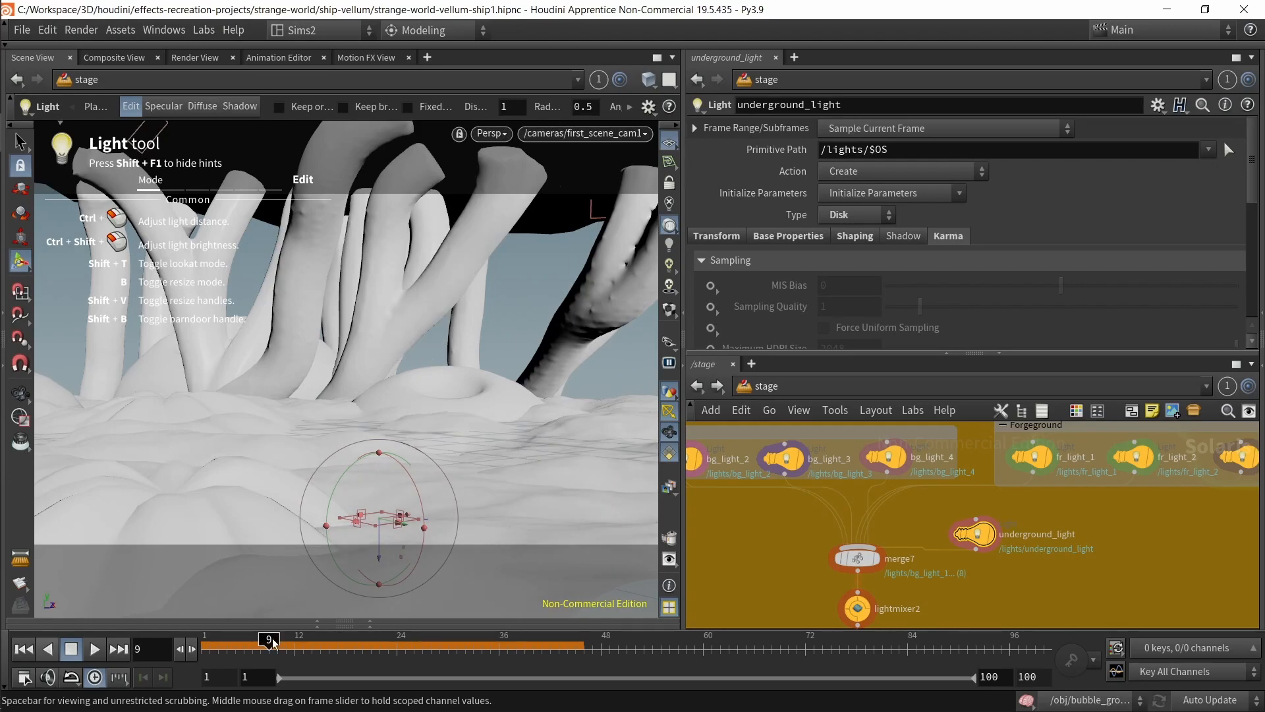
click(504, 136)
click(509, 215)
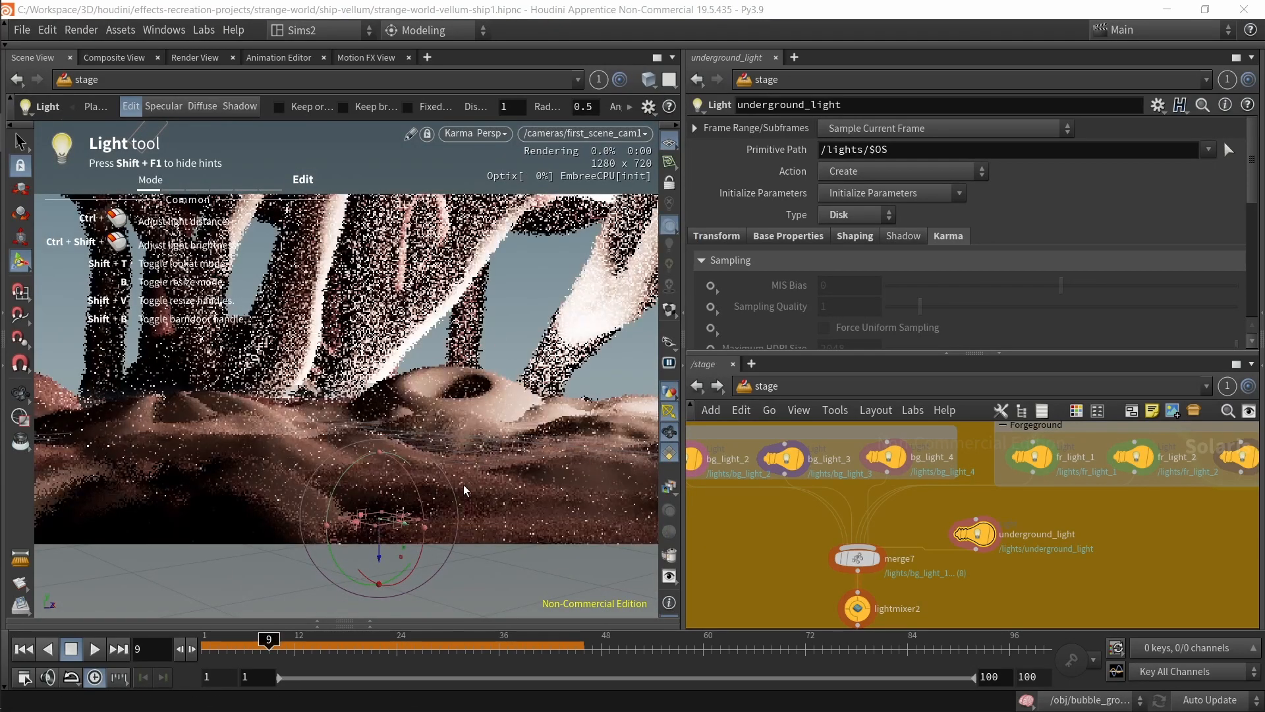
Step: Select karma_render_first_scene and turn on material display for the Karma preview
scroll(912, 603, down, 5)
middle_drag(918, 603, 896, 417)
drag(833, 515, 876, 514)
click(668, 310)
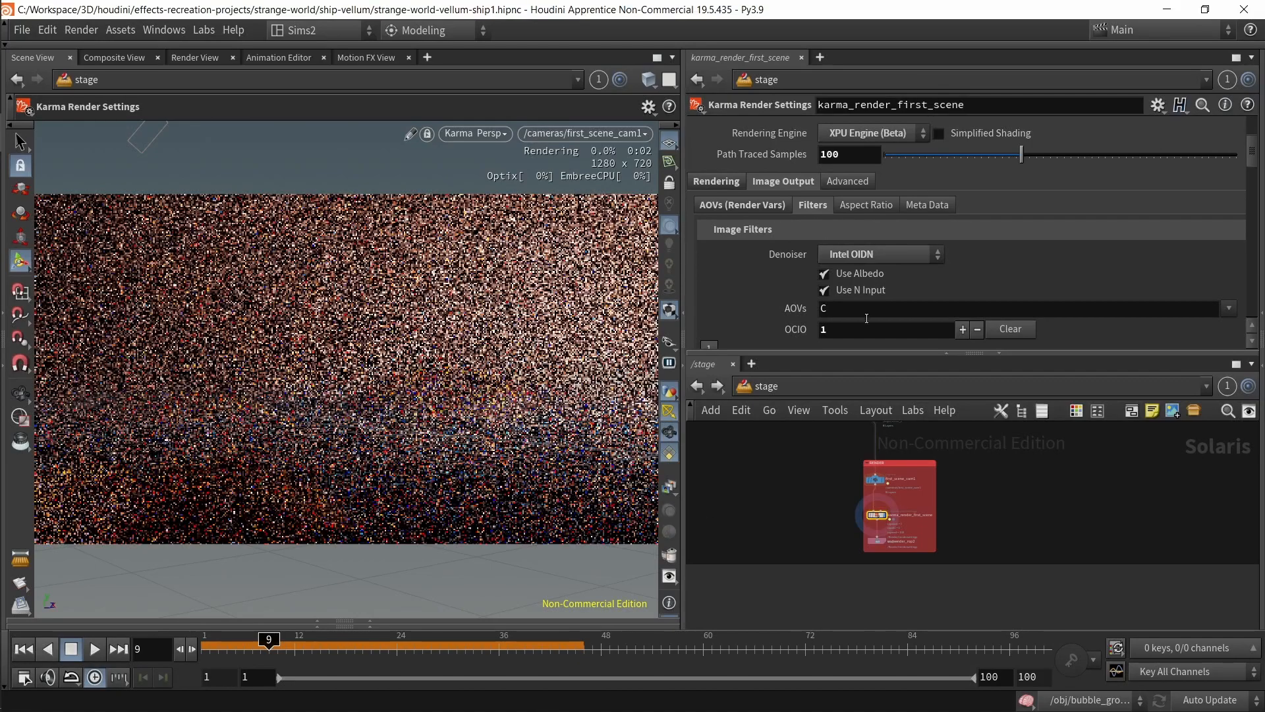
Step: Set the render's Path Traced Samples to 30 and preview frame 10
drag(847, 156, 787, 153)
text(30)
key(Return)
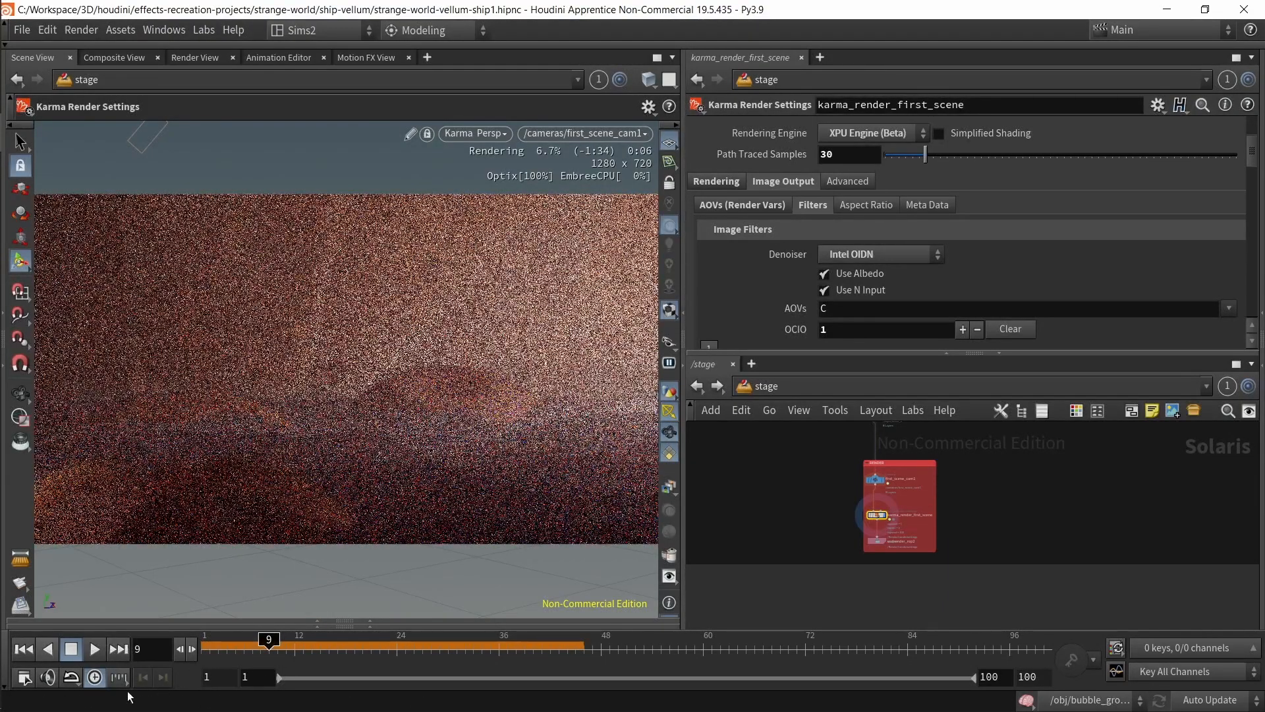
click(190, 649)
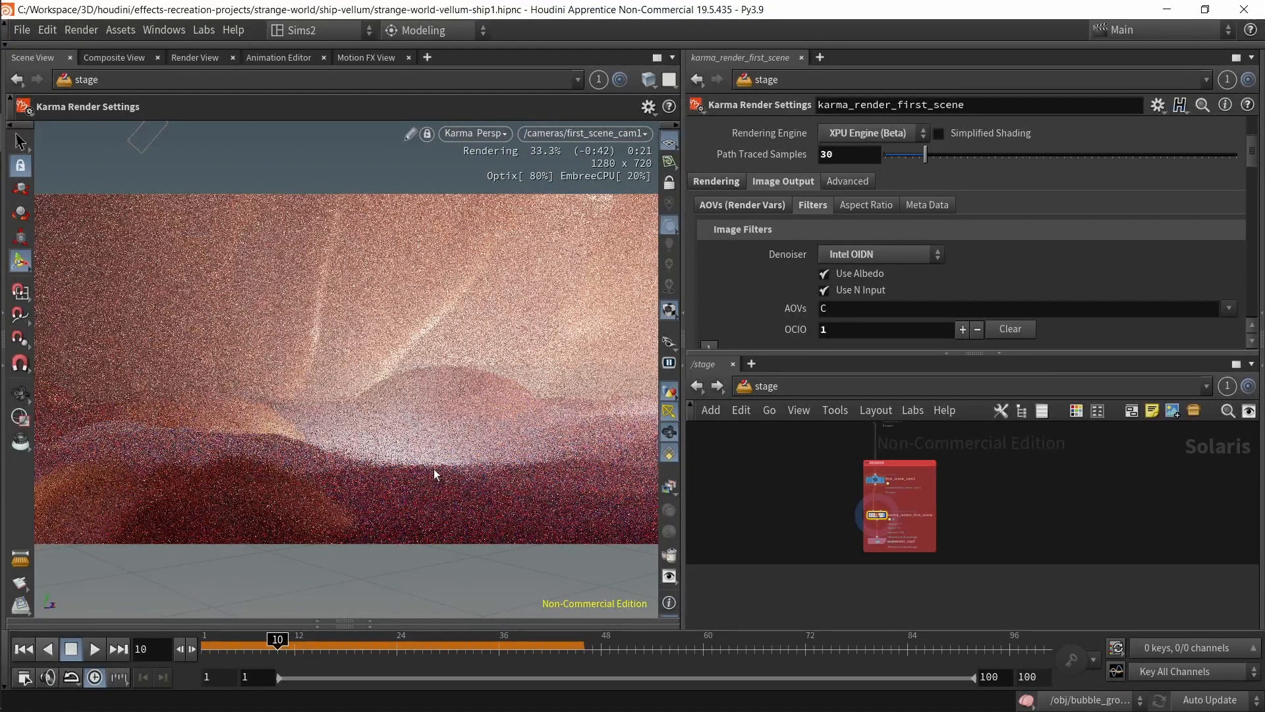
Step: Switch the viewport back to Houdini GL and turn off material display
click(480, 137)
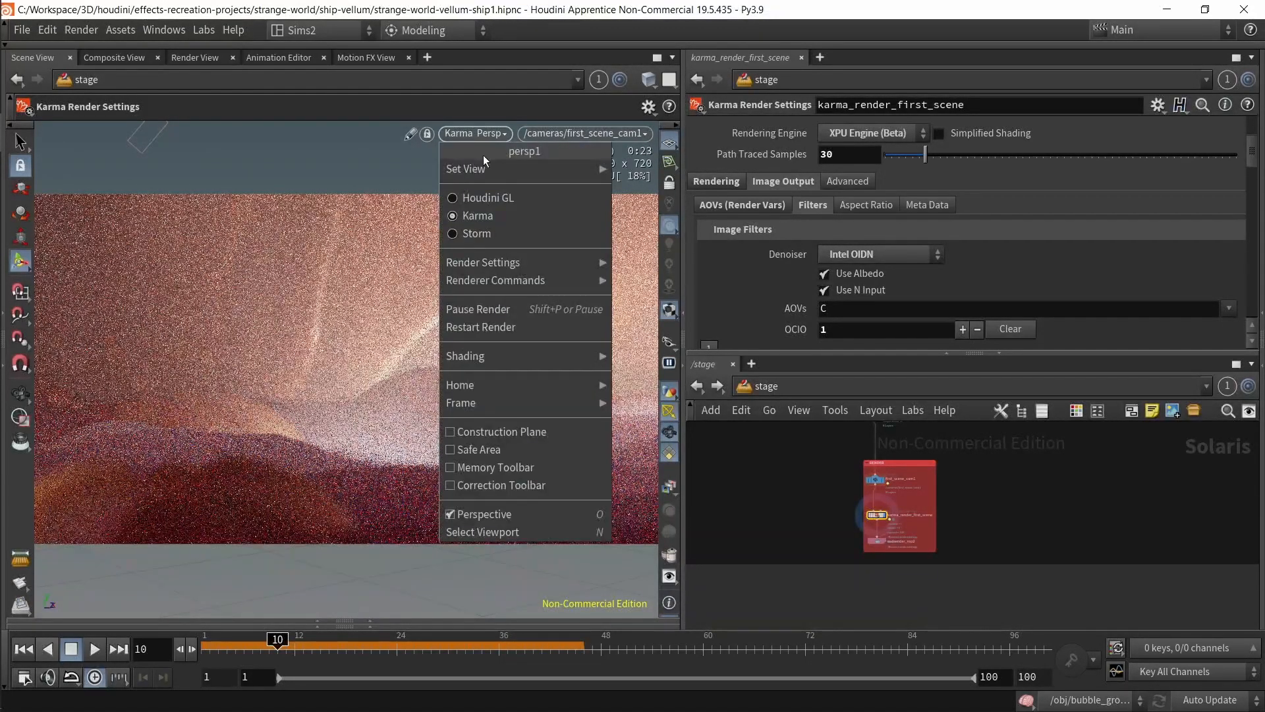
click(481, 193)
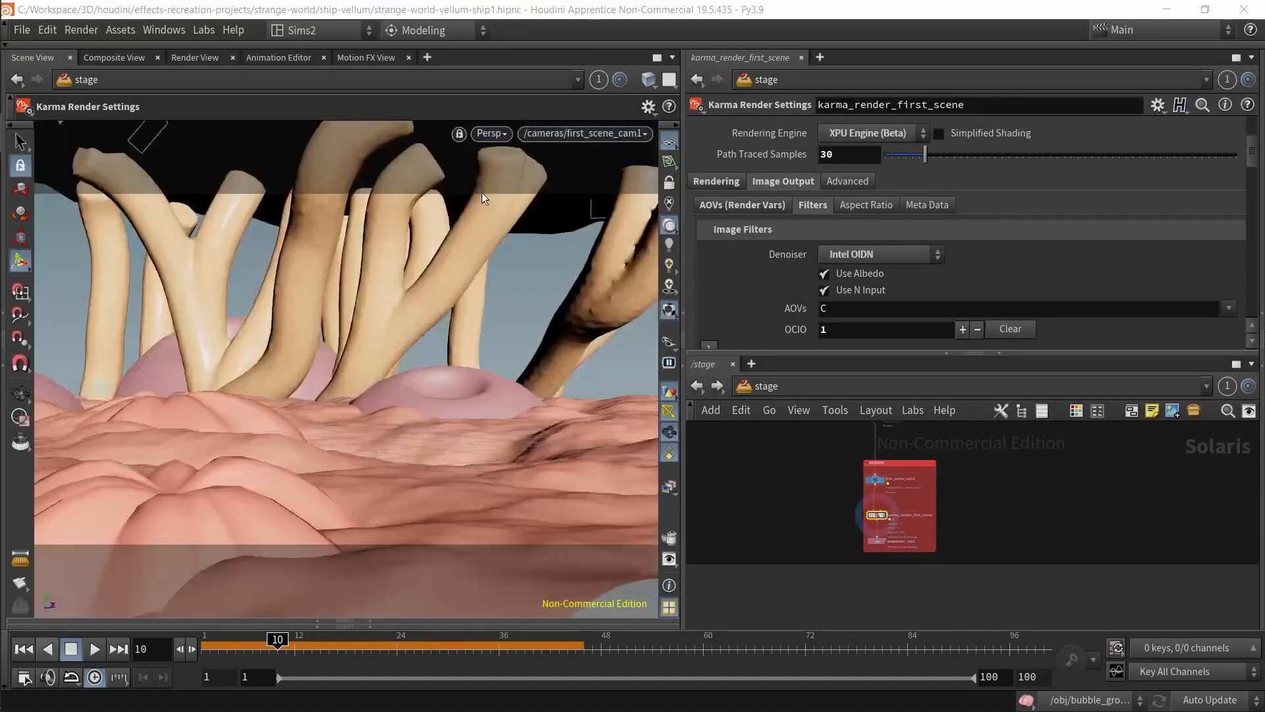
click(671, 308)
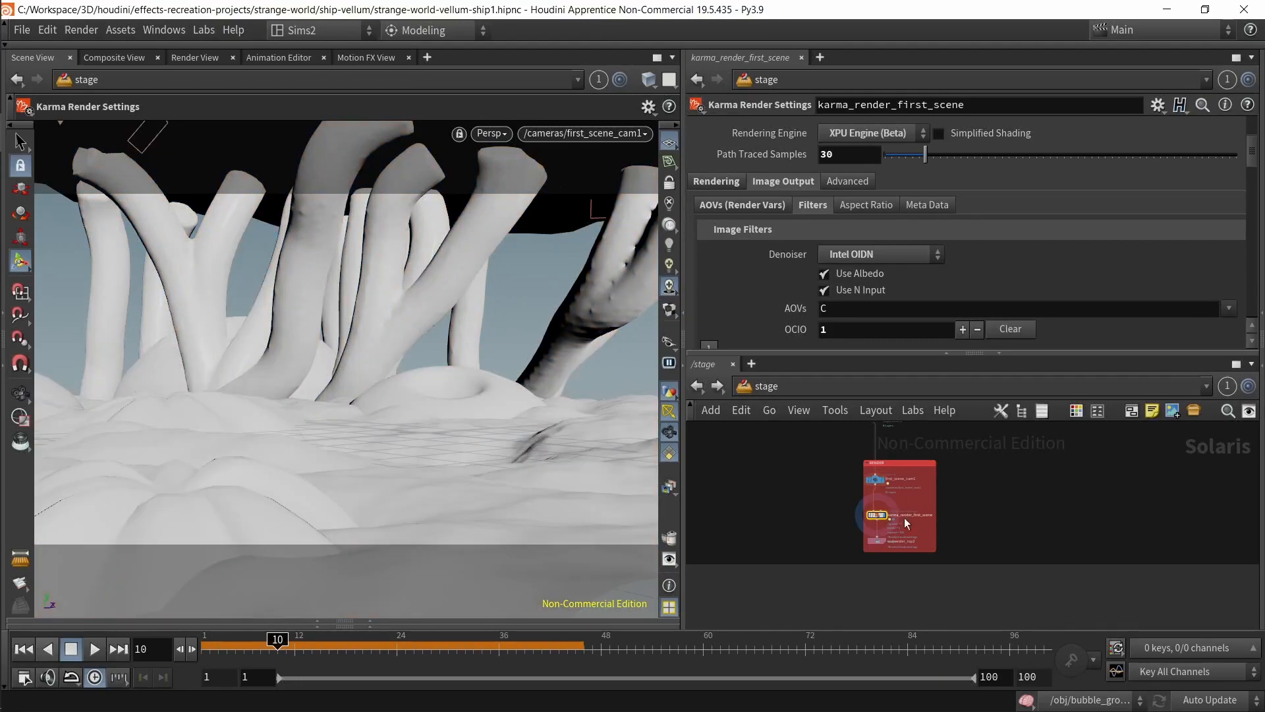
Step: Select the lightmixer2 node in the LIGHTS box to view its list of lights
middle_drag(1048, 444, 919, 543)
middle_drag(935, 432, 985, 535)
scroll(938, 536, up, 4)
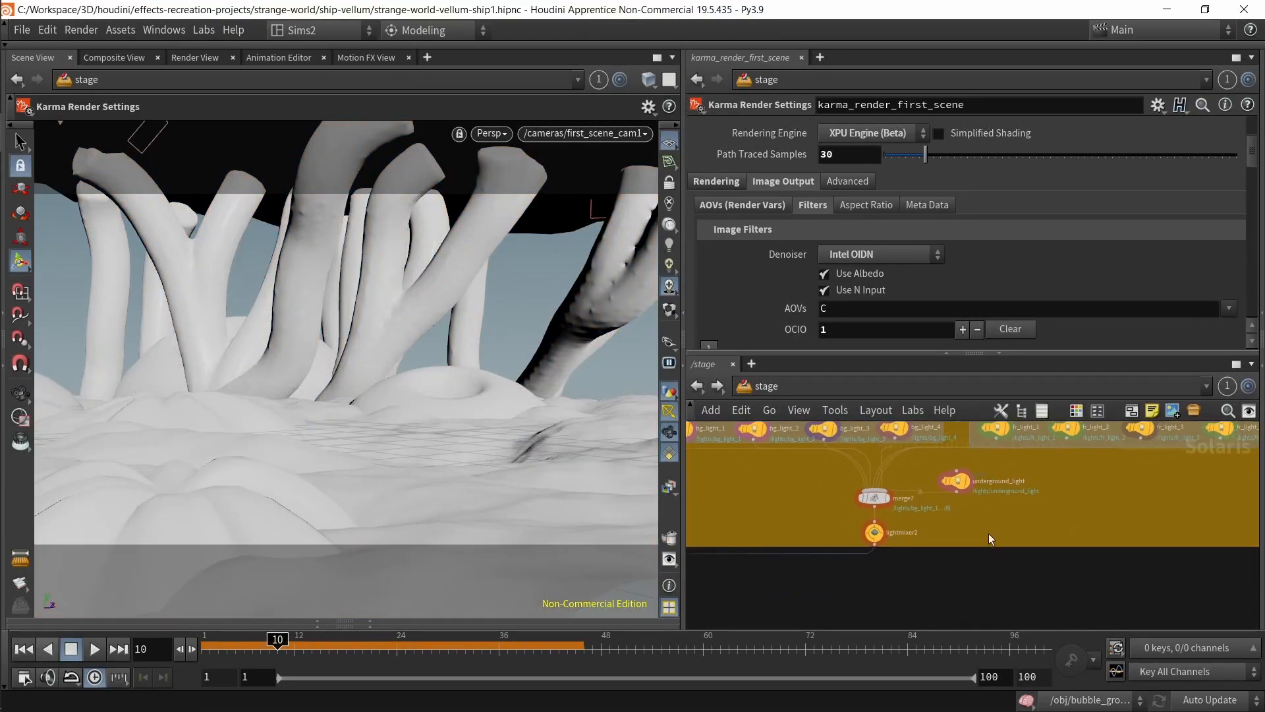
click(873, 532)
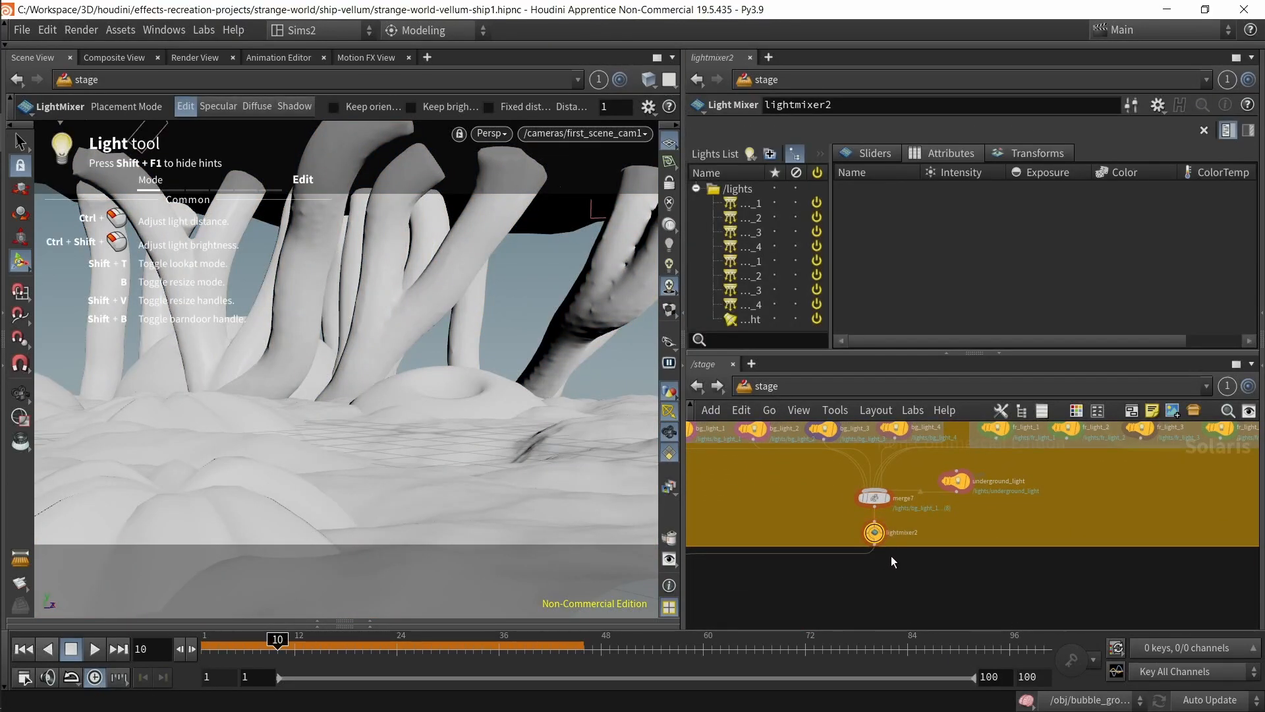
Step: Preview the stage's lights in the viewport with shadowed and normal lighting, and return to headlight-only lighting
scroll(887, 547, up, 4)
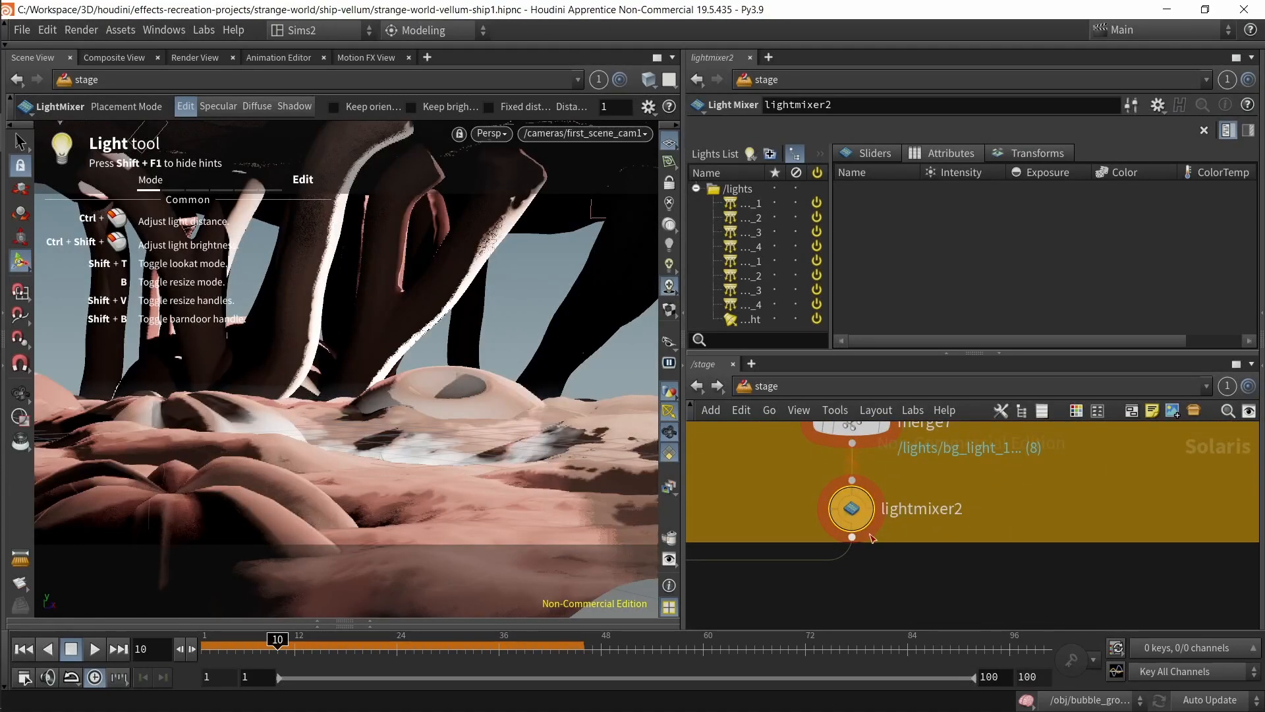
click(669, 246)
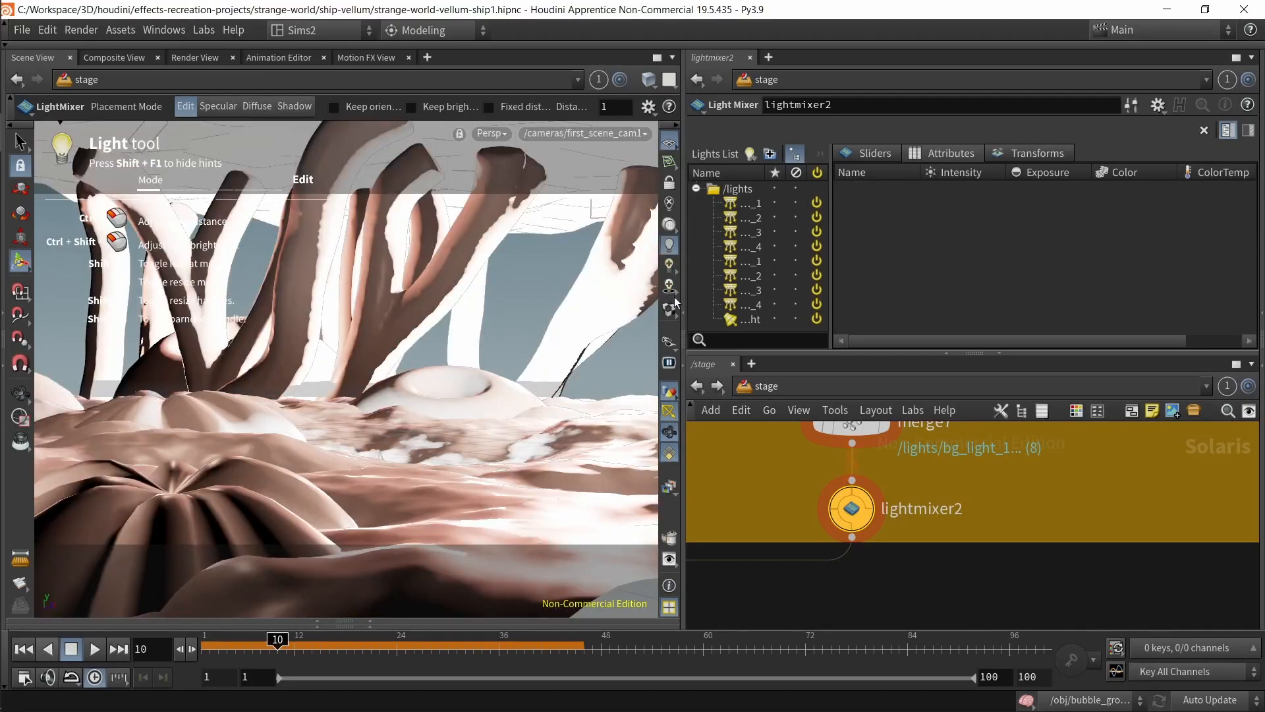
click(669, 224)
Step: Inspect the background lights bg_light_2, bg_light_3 and bg_light_4 in the LIGHTS box
scroll(974, 494, down, 2)
mouse_move(976, 507)
middle_down()
mouse_move(1039, 514)
mouse_move(978, 606)
middle_up()
scroll(1018, 501, down, 2)
middle_drag(749, 552, 778, 552)
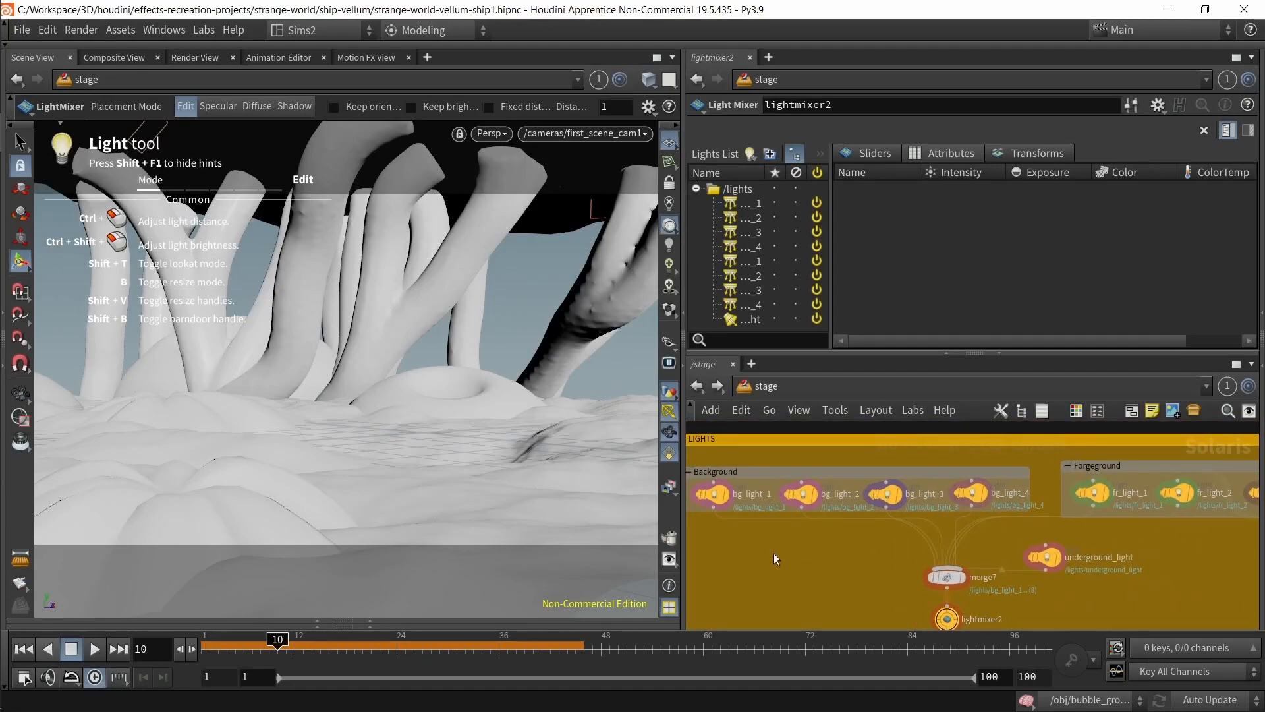
click(801, 495)
click(886, 495)
click(973, 494)
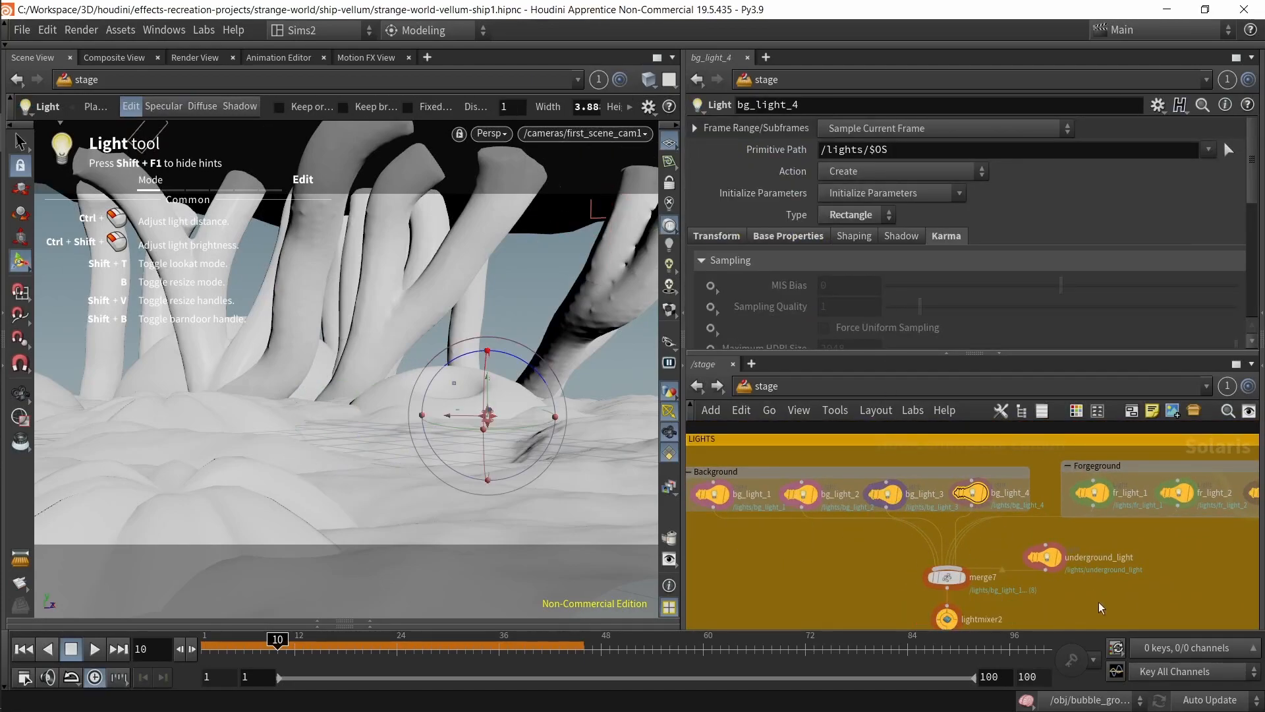
Step: In lightmixer2, add every light from /lights to the mixer's attributes table
middle_drag(1091, 591, 1051, 524)
click(906, 552)
click(745, 202)
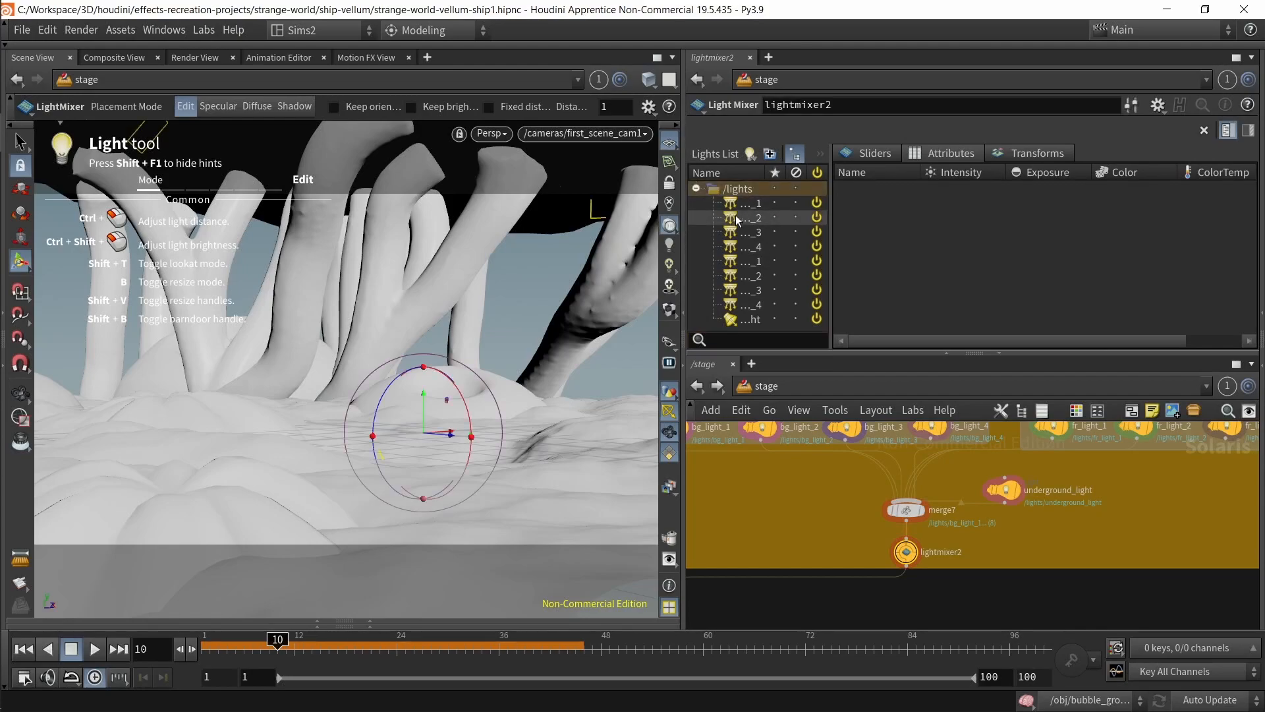
shift+click(756, 318)
drag(757, 318, 882, 315)
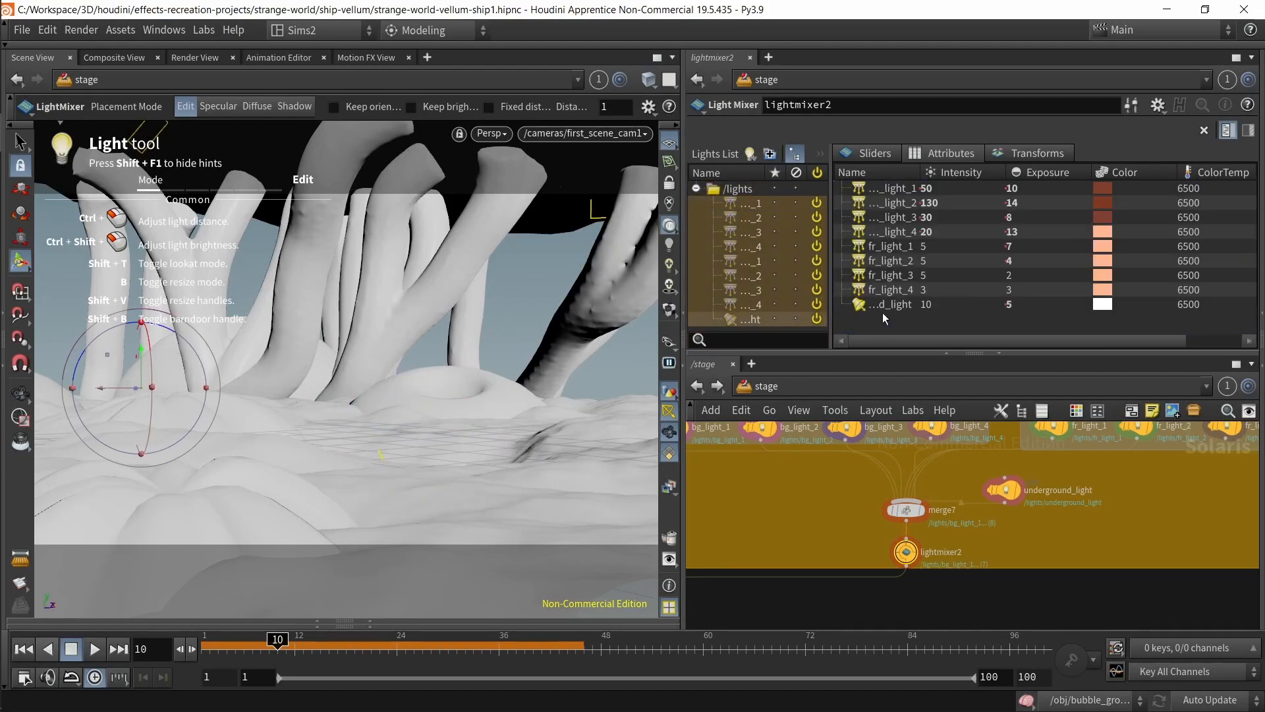
Step: Open the exposure of bg_light_4 without changing it, and undo adding the lights to the mixer's table
double_click(1011, 232)
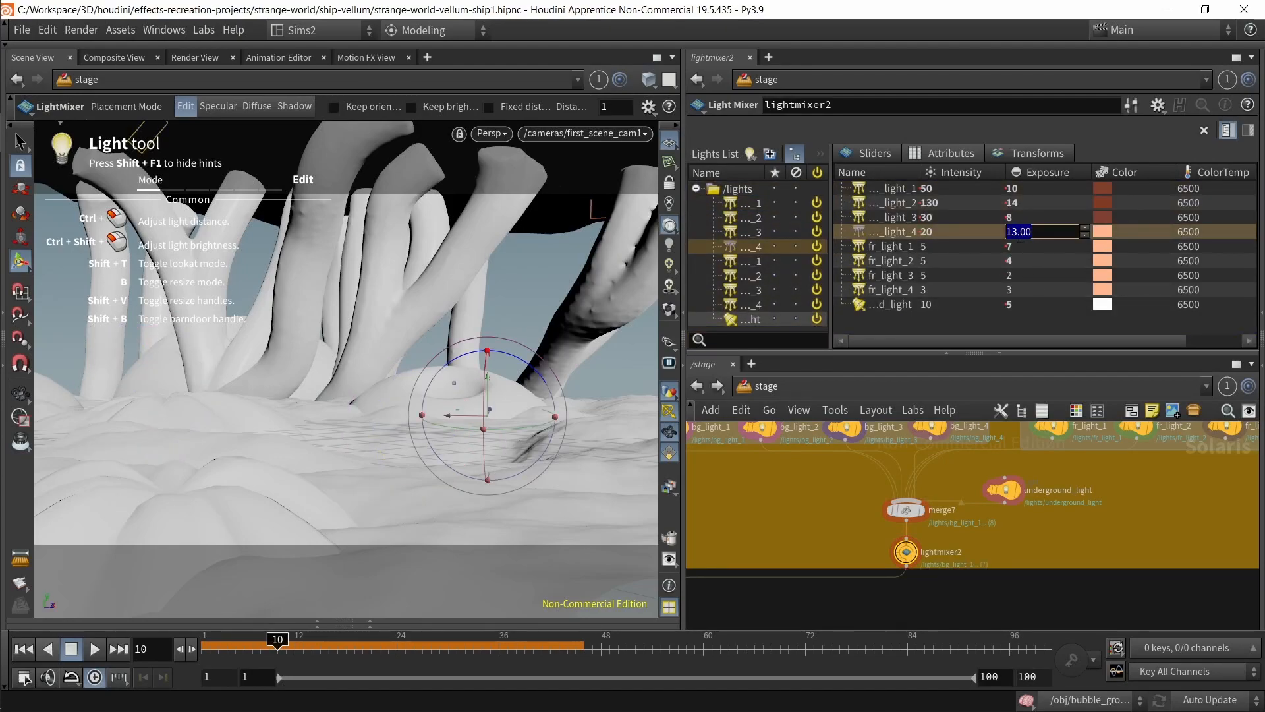
click(1032, 318)
key(ctrl+z)
key(ctrl+z)
key(ctrl+z)
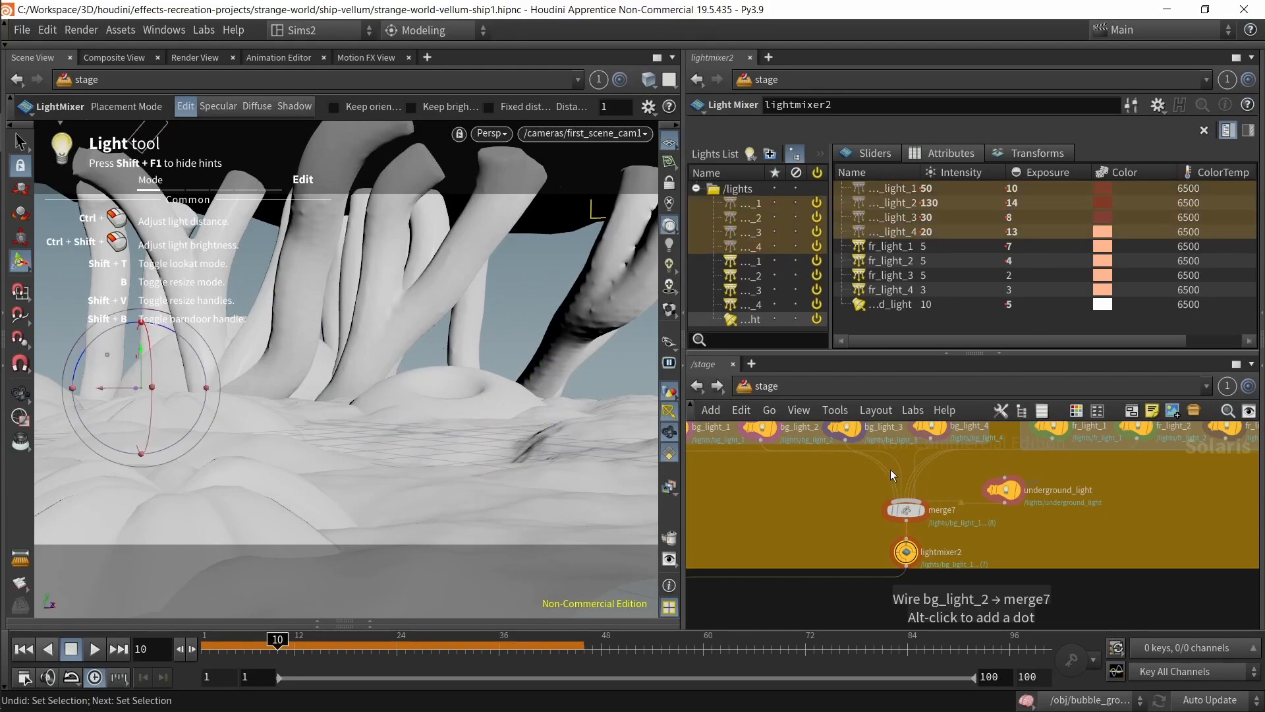
key(ctrl+z)
key(ctrl+z)
key(ctrl+z)
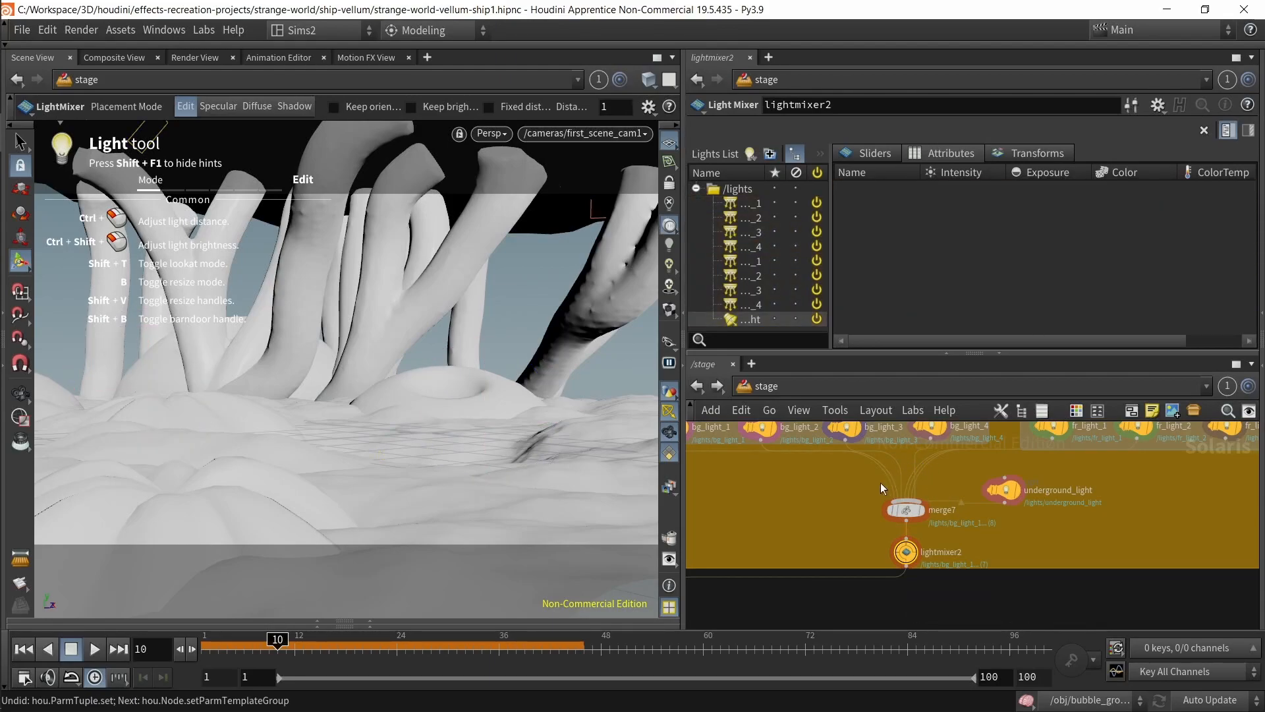
Step: Locate the MATERIALS box in the stage network and turn on material display in the viewport
scroll(801, 541, down, 3)
middle_drag(802, 541, 1014, 481)
scroll(1015, 484, down, 3)
middle_drag(965, 598, 937, 529)
scroll(898, 537, up, 4)
middle_drag(807, 512, 801, 506)
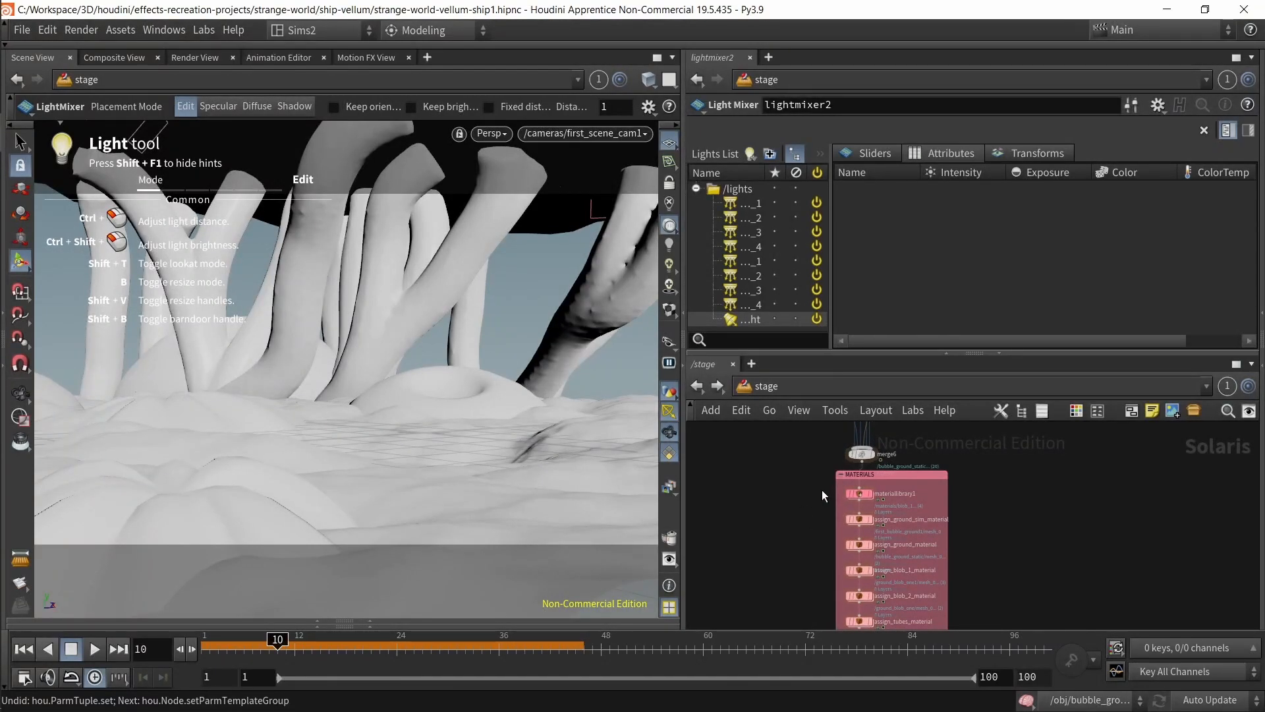
scroll(804, 509, up, 2)
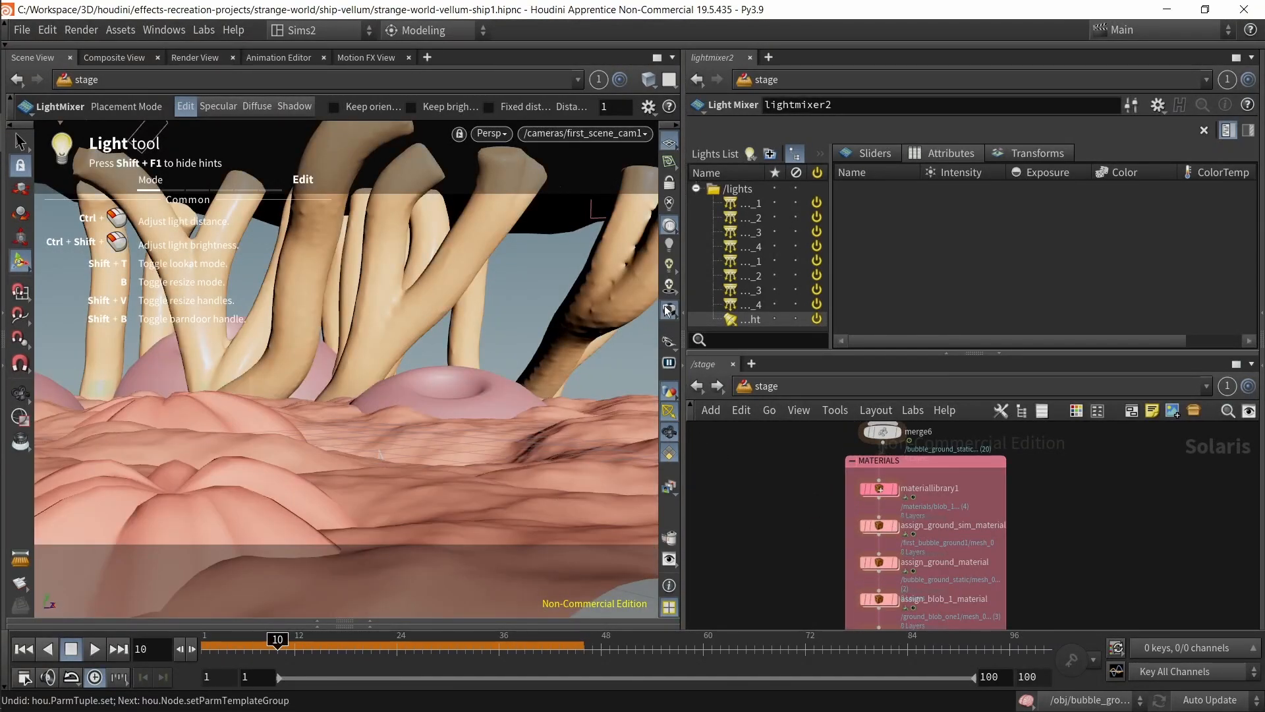
scroll(809, 523, down, 3)
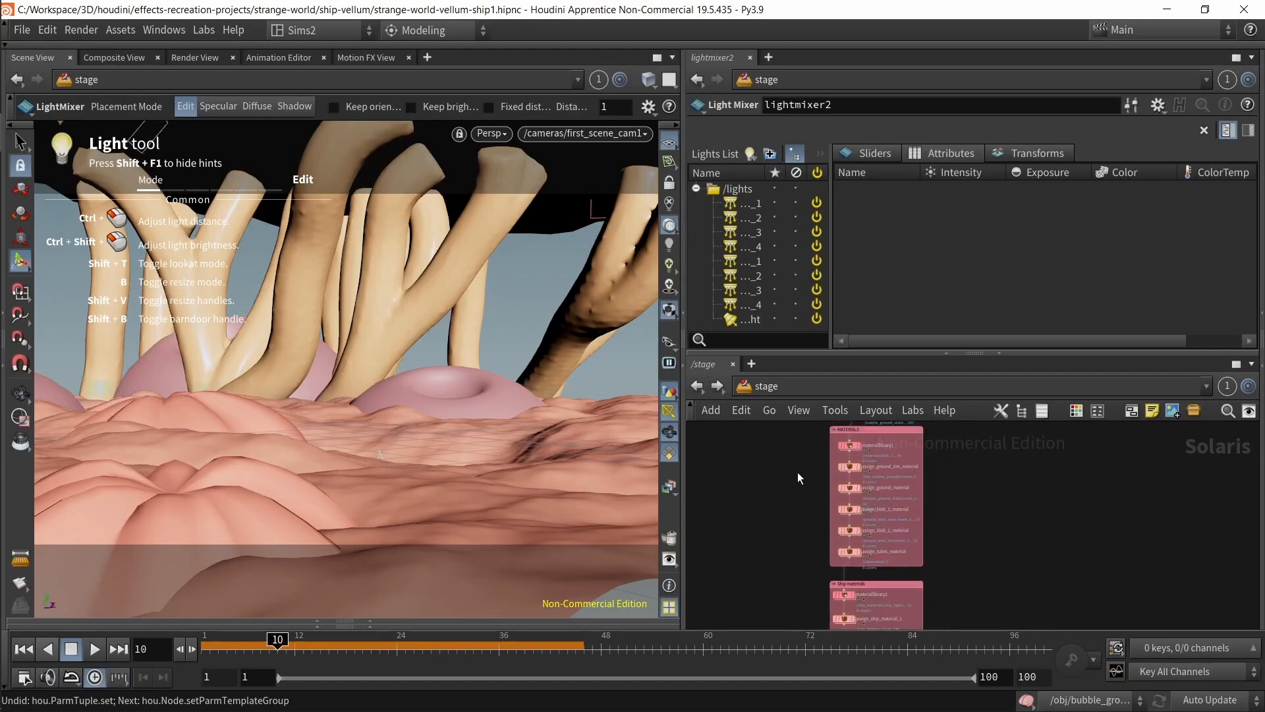
Step: Bypass the material assignment nodes in the MATERIALS box and the three in the Ship materials box
drag(860, 557, 859, 559)
key(b)
middle_drag(808, 620, 819, 519)
drag(823, 529, 859, 578)
scroll(858, 582, up, 2)
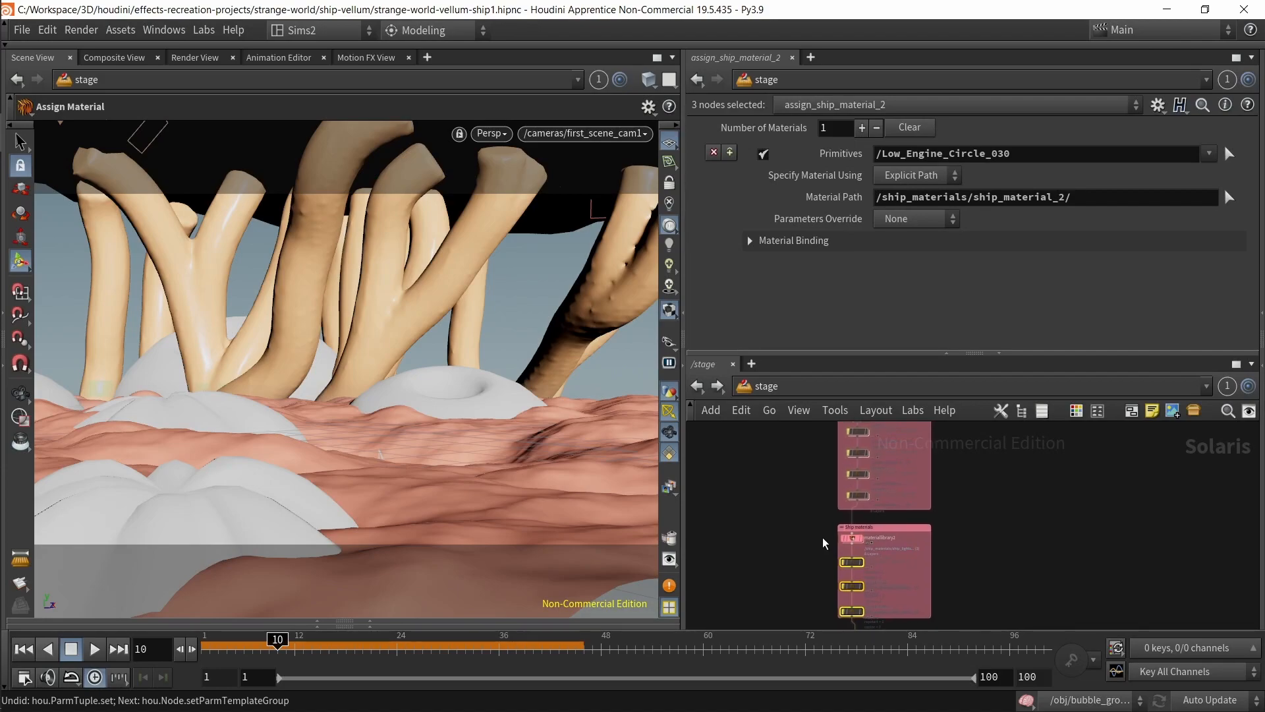
Step: Inspect the ship materials' materiallibrary2 node and open the materiallibrary1 network from the MATERIALS box
click(889, 543)
scroll(823, 537, down, 4)
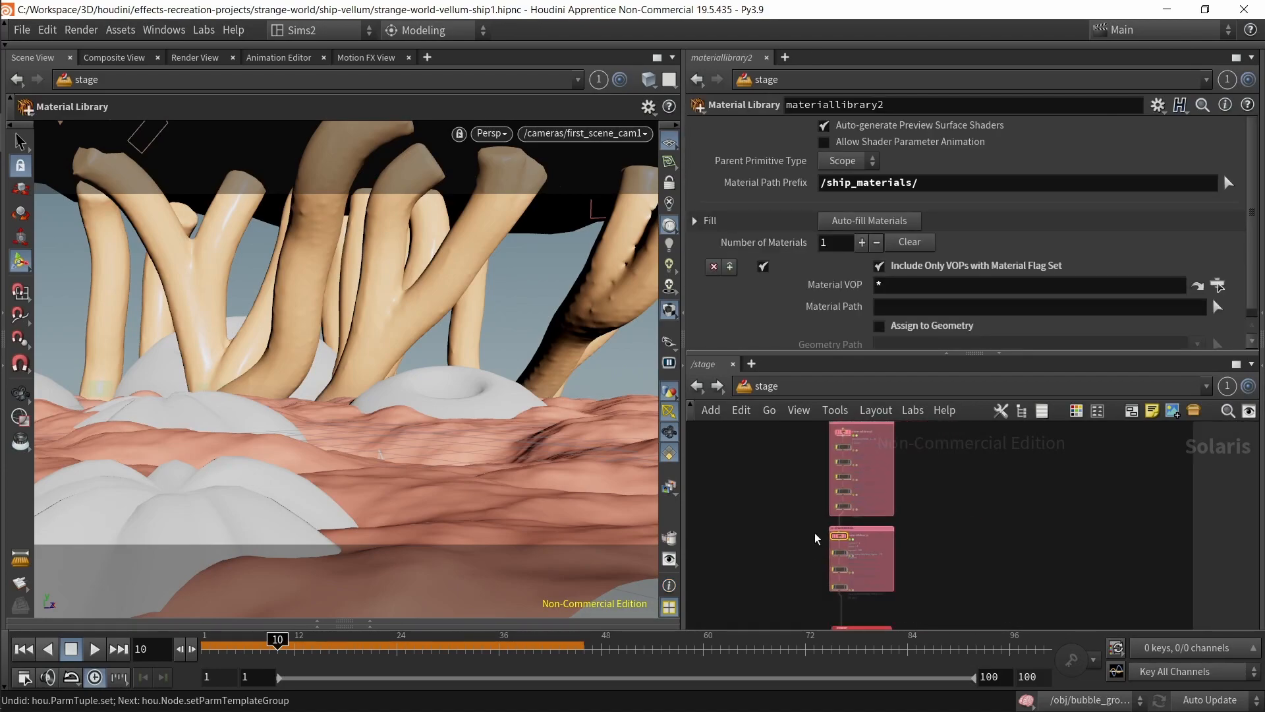
middle_drag(816, 550, 814, 575)
mouse_move(828, 485)
middle_down()
mouse_move(810, 570)
mouse_move(832, 490)
middle_up()
scroll(827, 508, up, 4)
scroll(832, 490, up, 1)
click(898, 442)
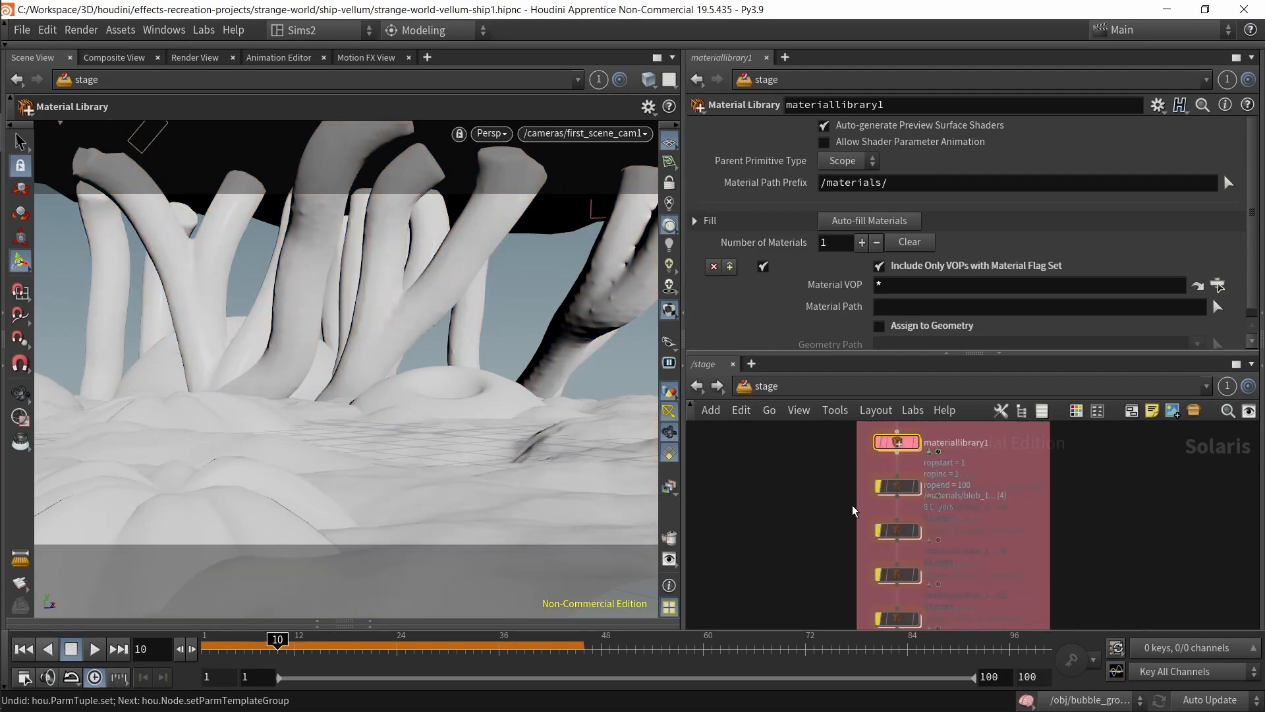
scroll(790, 497, down, 2)
scroll(831, 504, up, 4)
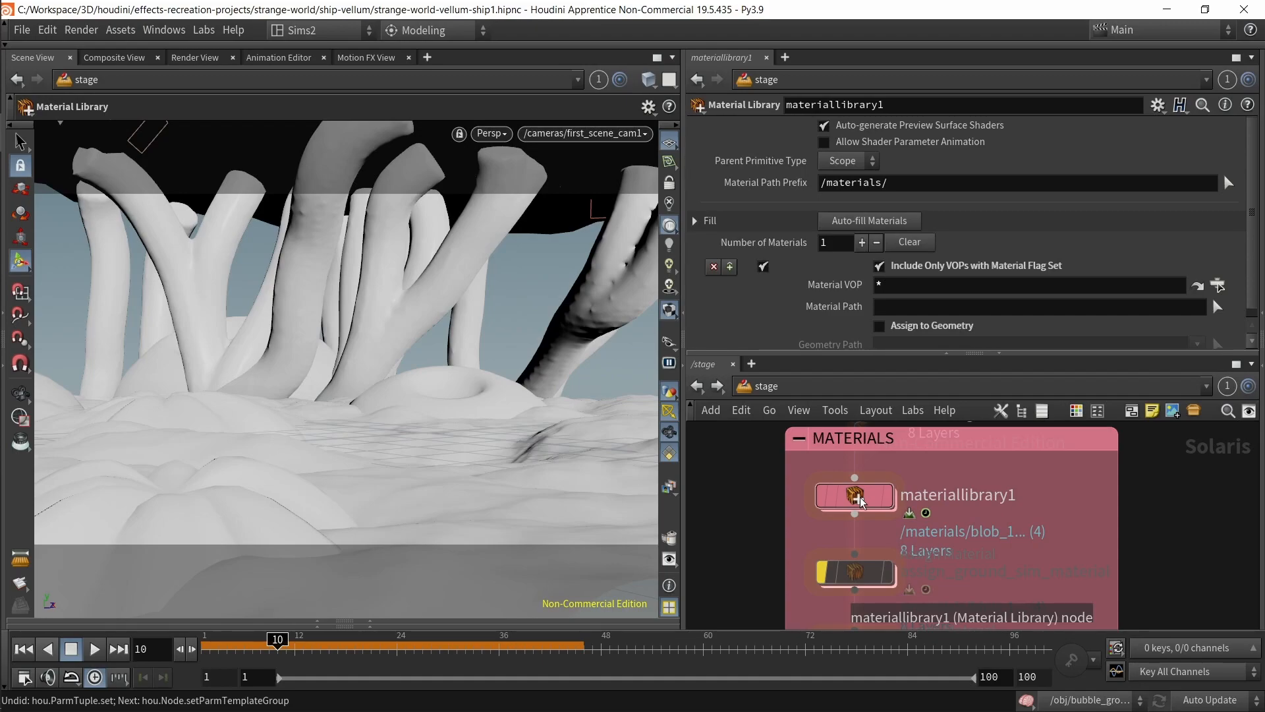
double_click(854, 495)
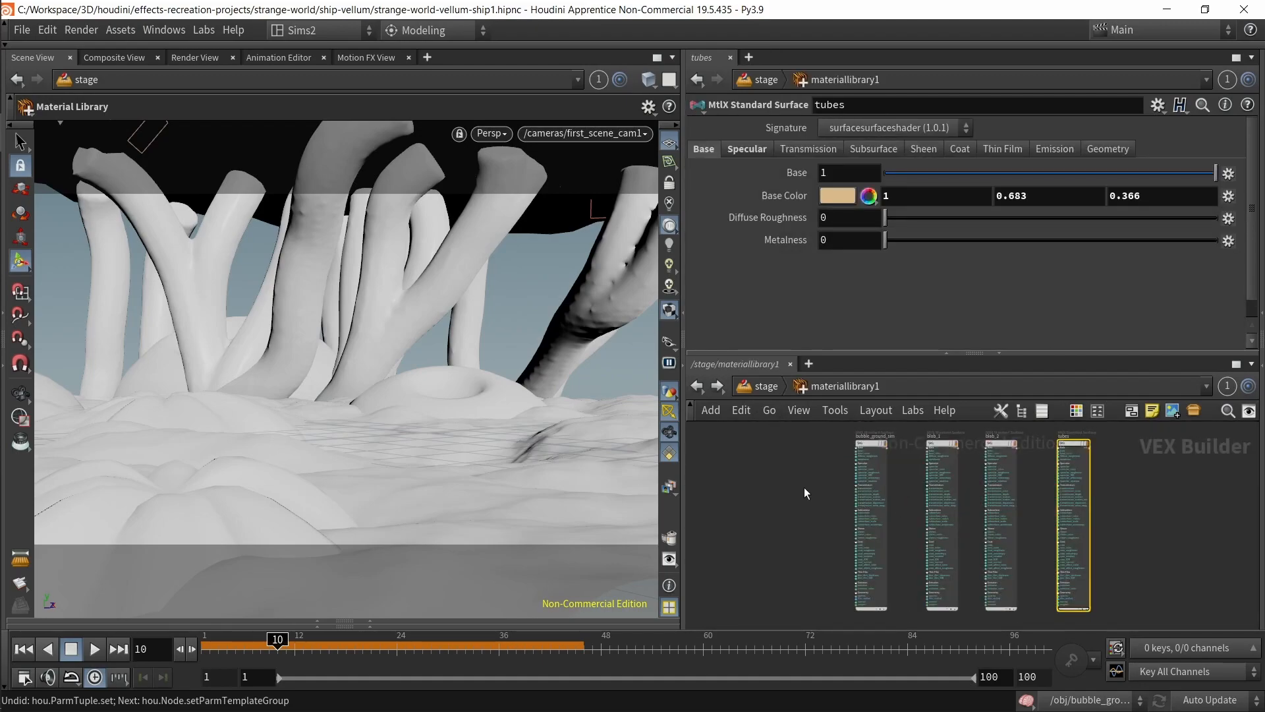
Step: Add a MtlX Standard Surface node beside the bubble_ground_sim shader in materiallibrary1
scroll(804, 481, up, 4)
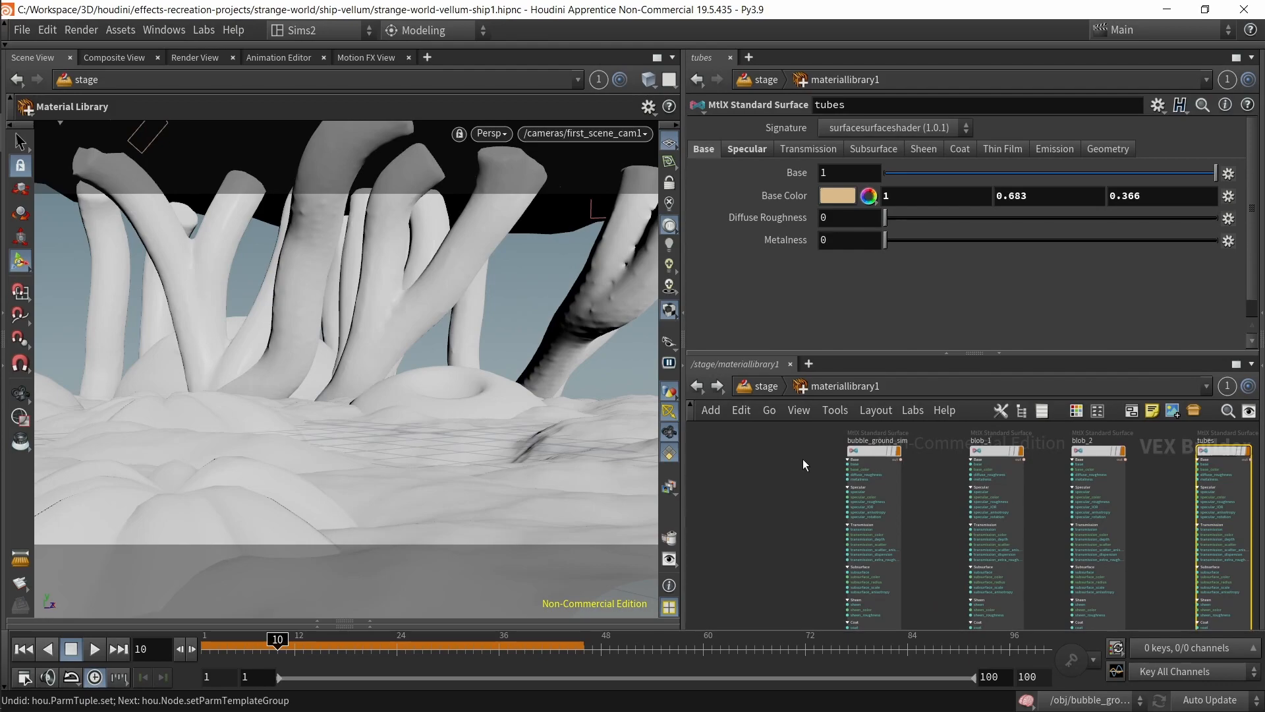
scroll(804, 461, up, 3)
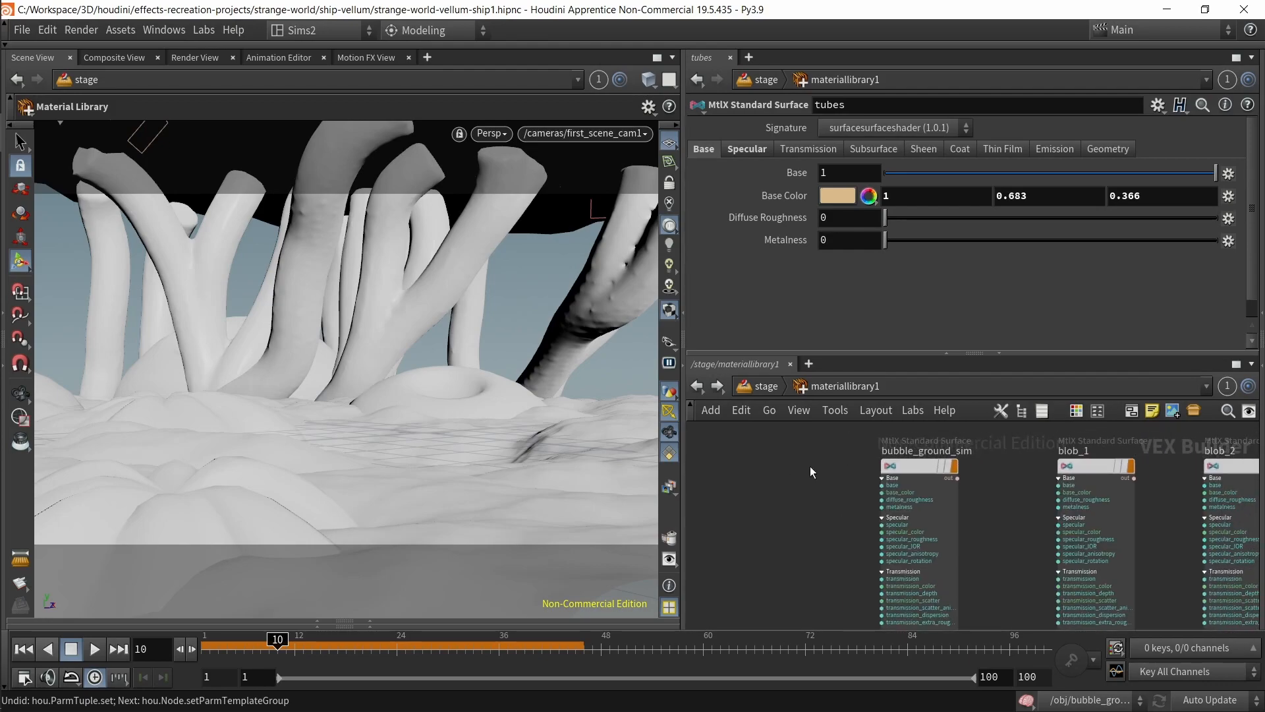
key(Tab)
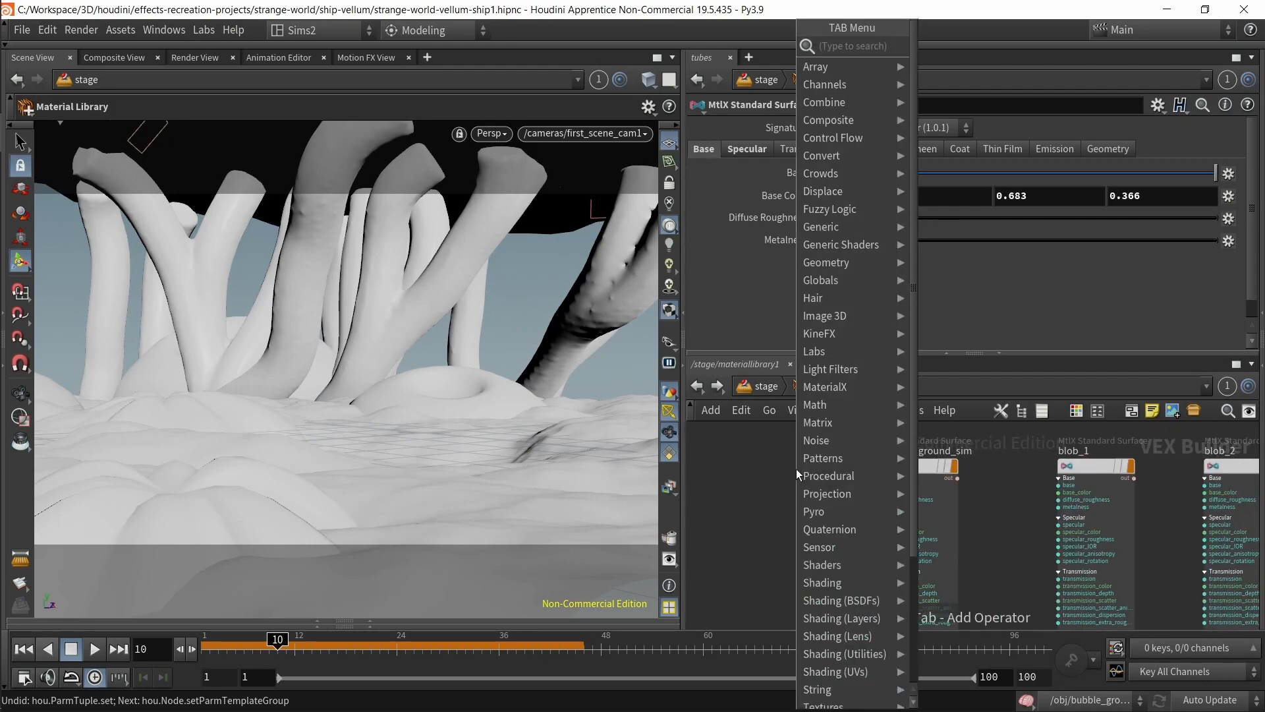
text(mat)
key(BackSpace)
key(BackSpace)
text(txsta)
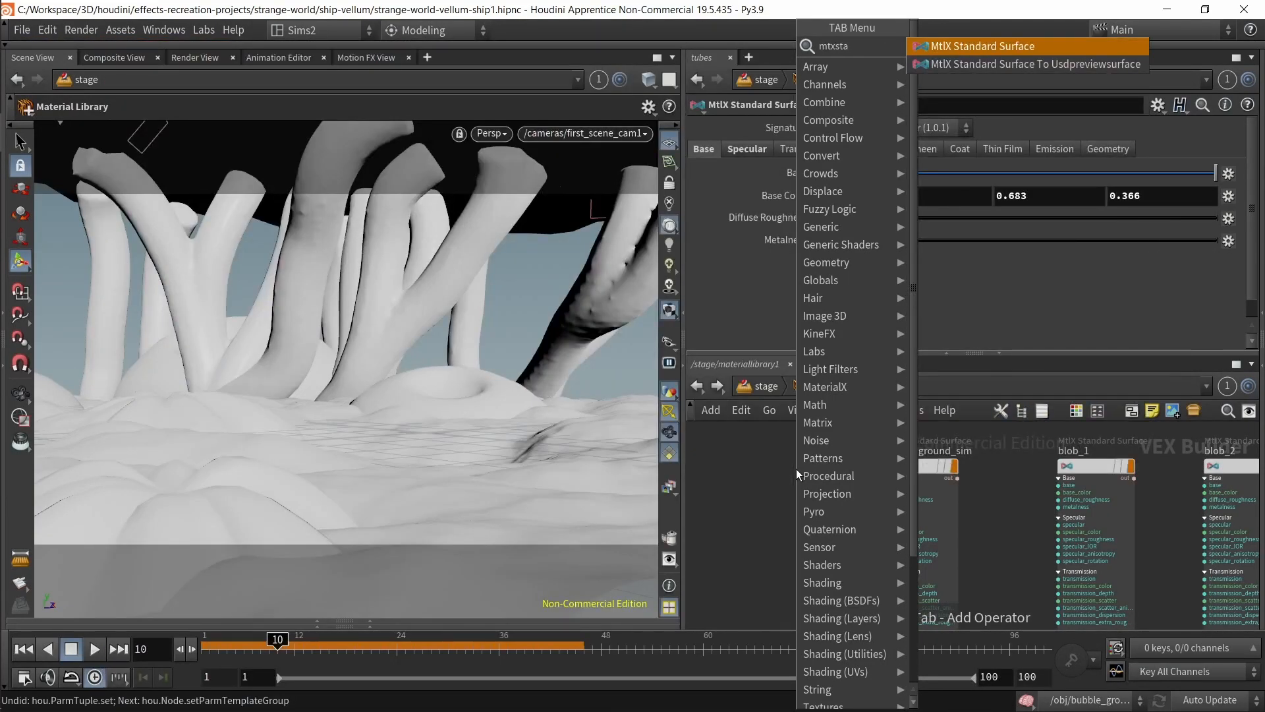
key(Return)
click(784, 481)
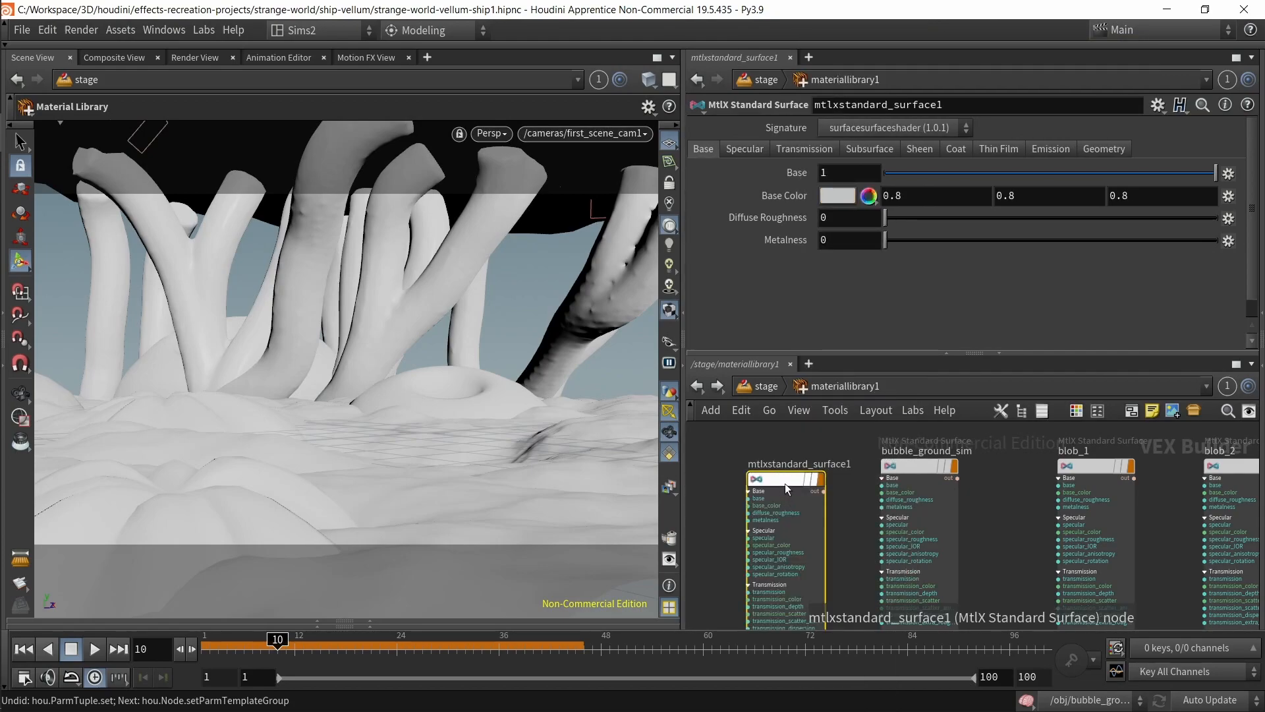
Step: Delete the newly added MtlX Standard Surface node
key(Tab)
click(762, 468)
key(Tab)
click(783, 479)
key(Delete)
Step: Inspect the subsurface settings of bubble_ground_sim and blob_1, and even out the spacing of the blob_1 and blob_2 nodes
click(924, 482)
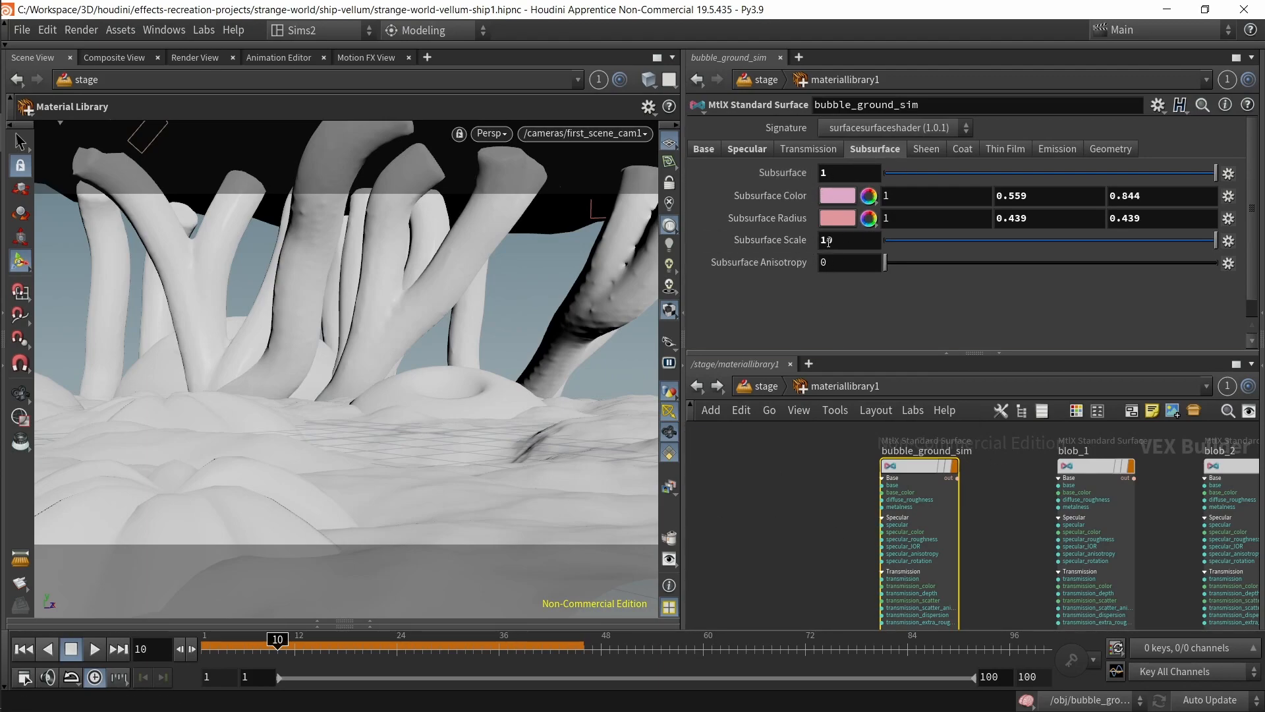
click(1062, 490)
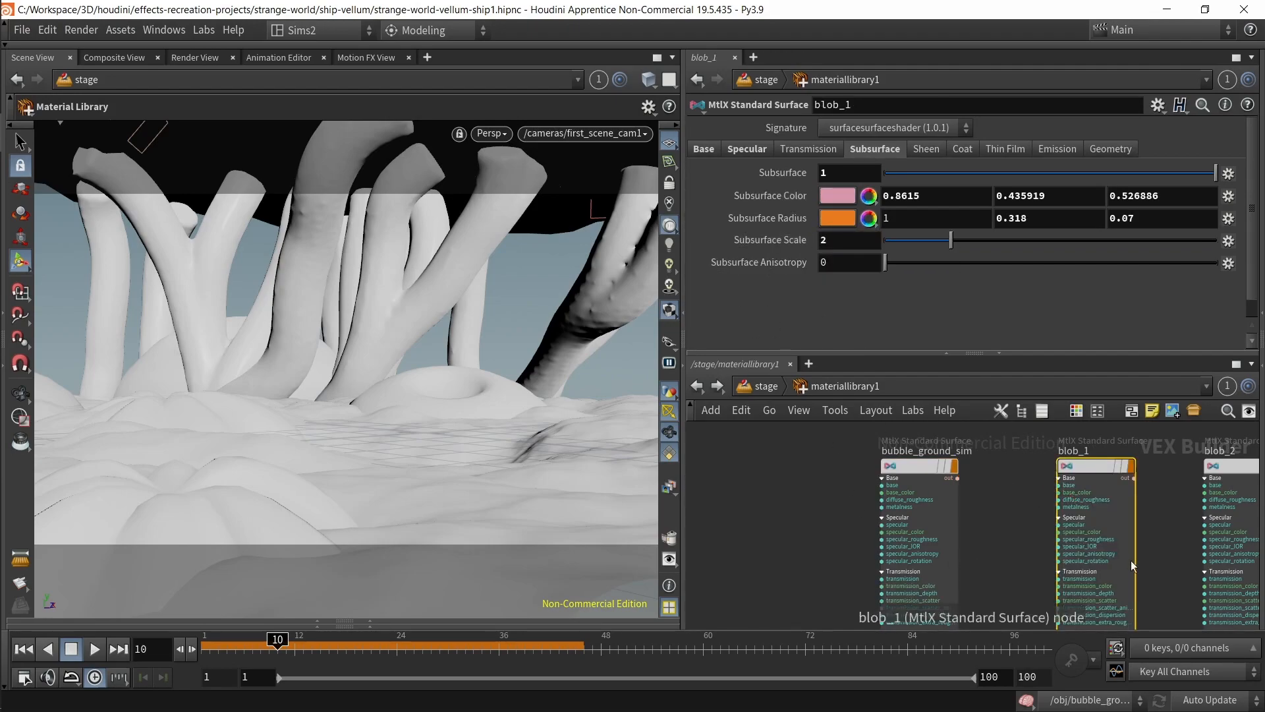
middle_drag(1093, 505, 936, 530)
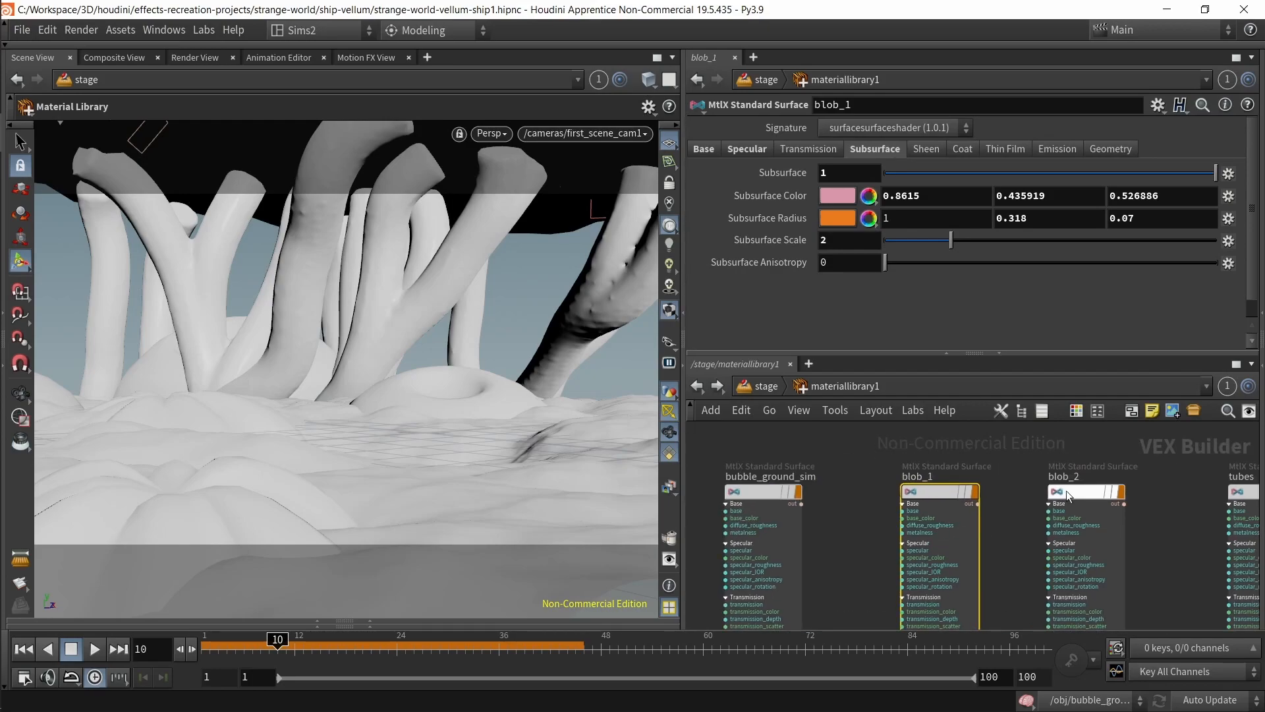
drag(1075, 491, 1097, 489)
drag(943, 491, 935, 488)
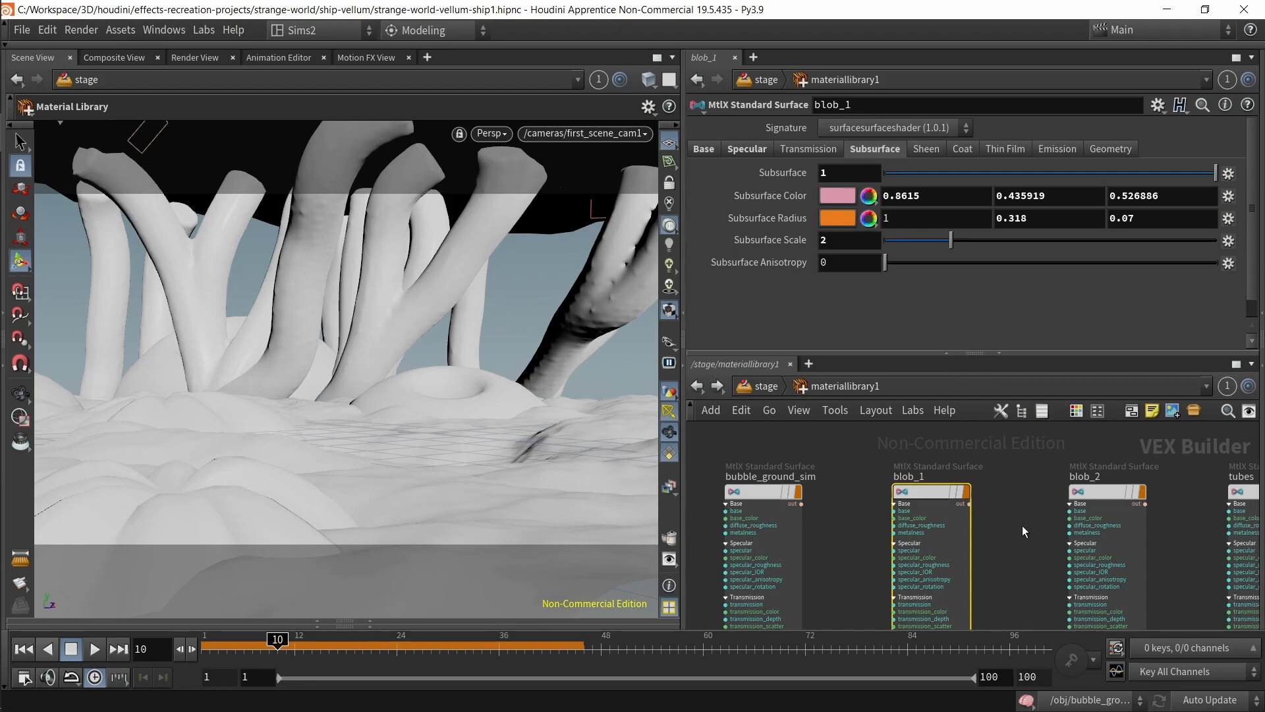
Step: Examine the base and specular settings of the tubes shader
middle_drag(1023, 526, 856, 527)
click(1117, 531)
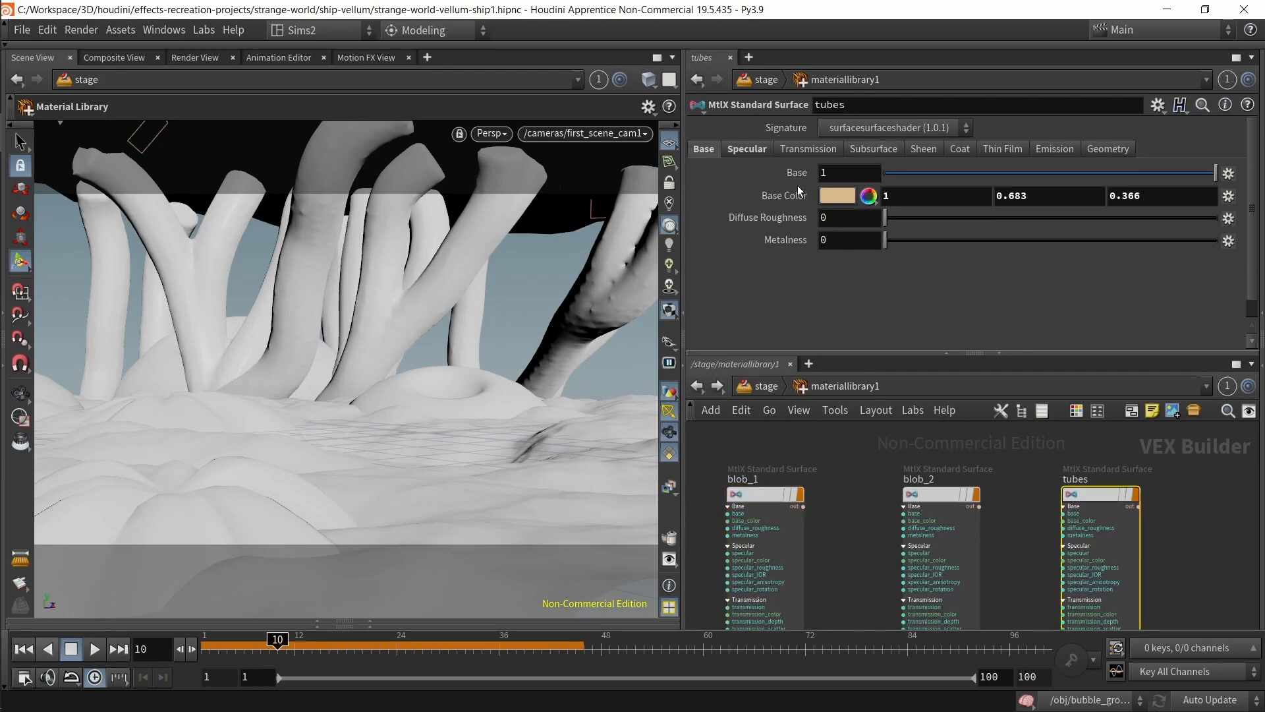
drag(1008, 498, 769, 509)
drag(1028, 521, 772, 513)
drag(1017, 498, 1132, 536)
click(742, 149)
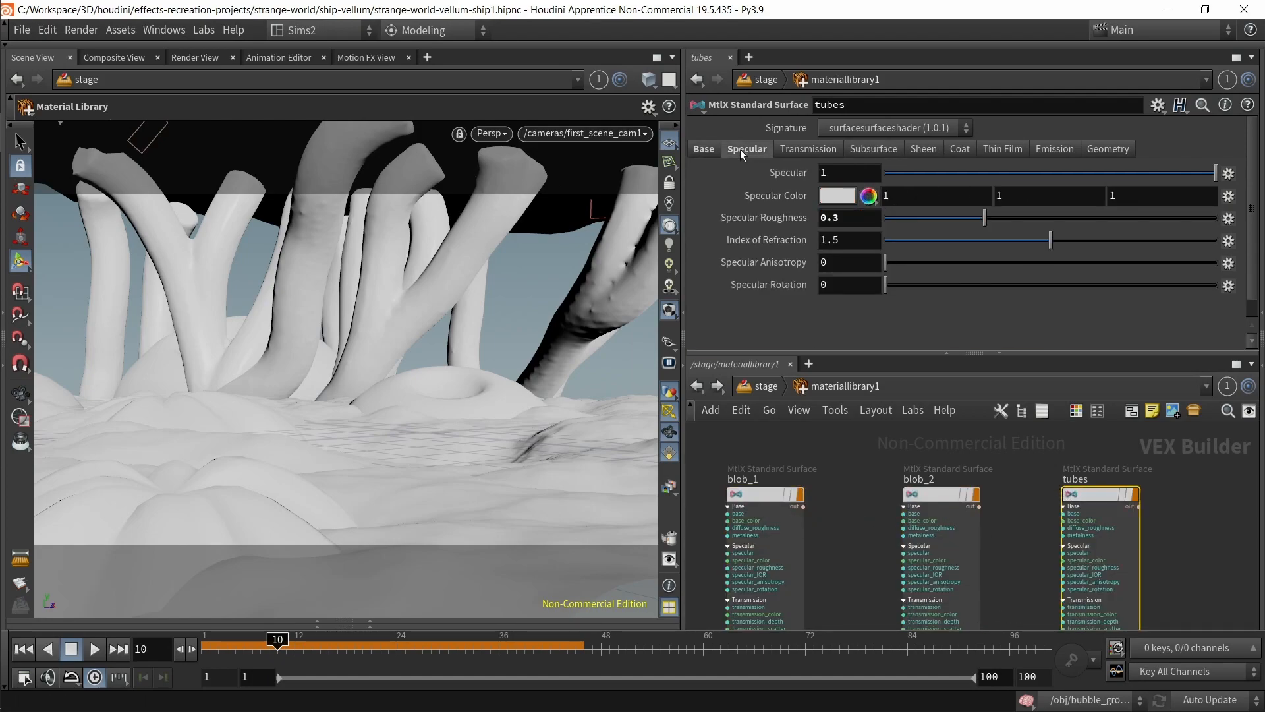
click(705, 150)
Step: Examine the subsurface, specular and base settings of the blob_2 shader
click(962, 493)
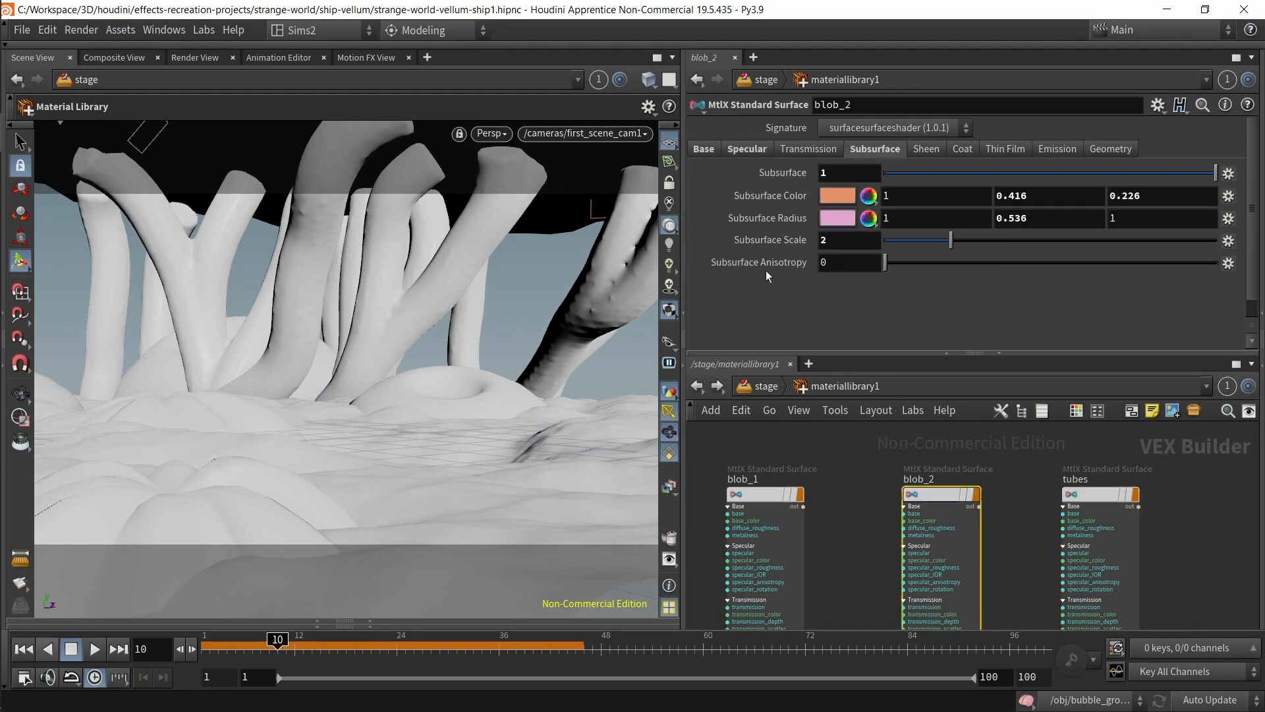
click(732, 151)
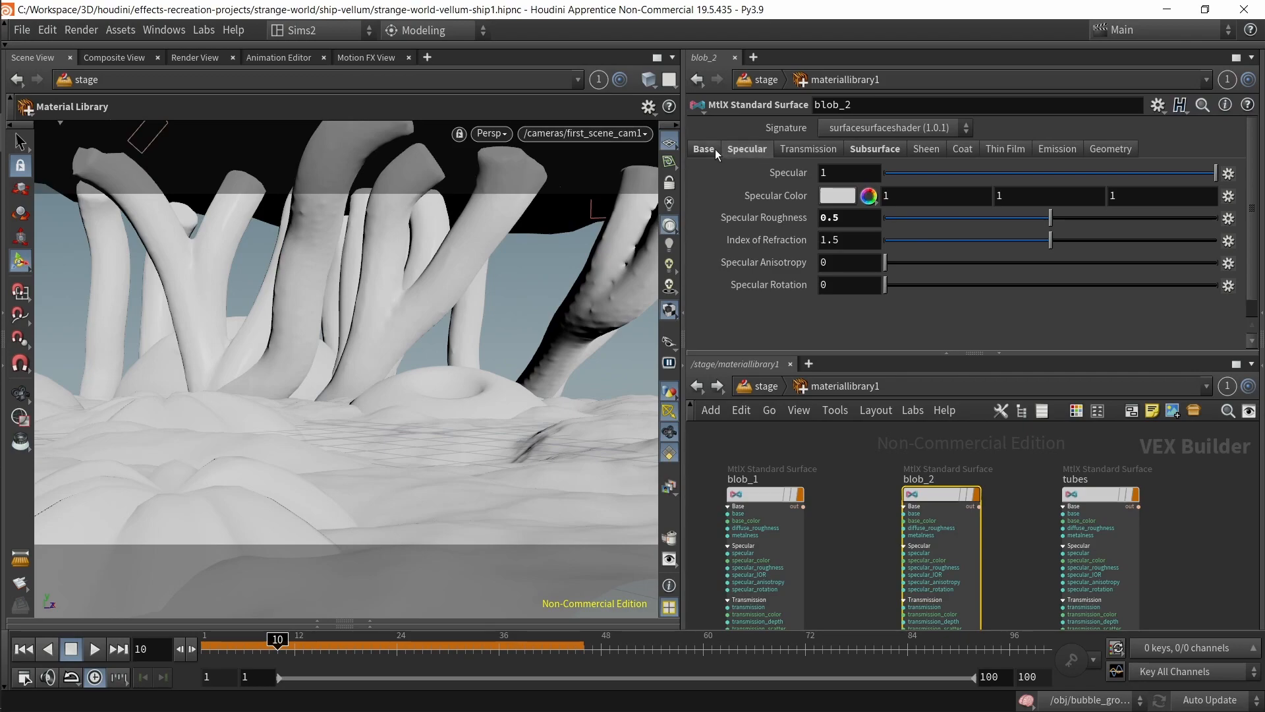
click(711, 152)
Step: Examine the subsurface, specular and base settings of the blob_1 shader
middle_drag(798, 518, 970, 492)
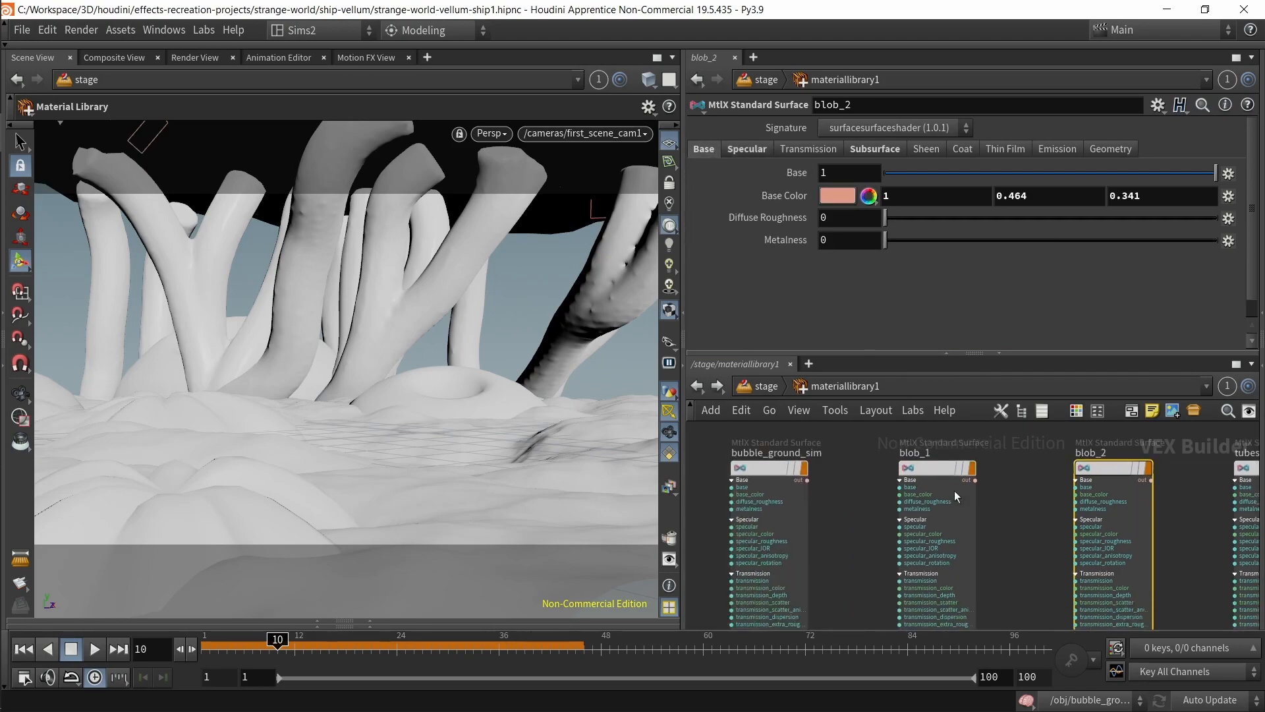
click(924, 469)
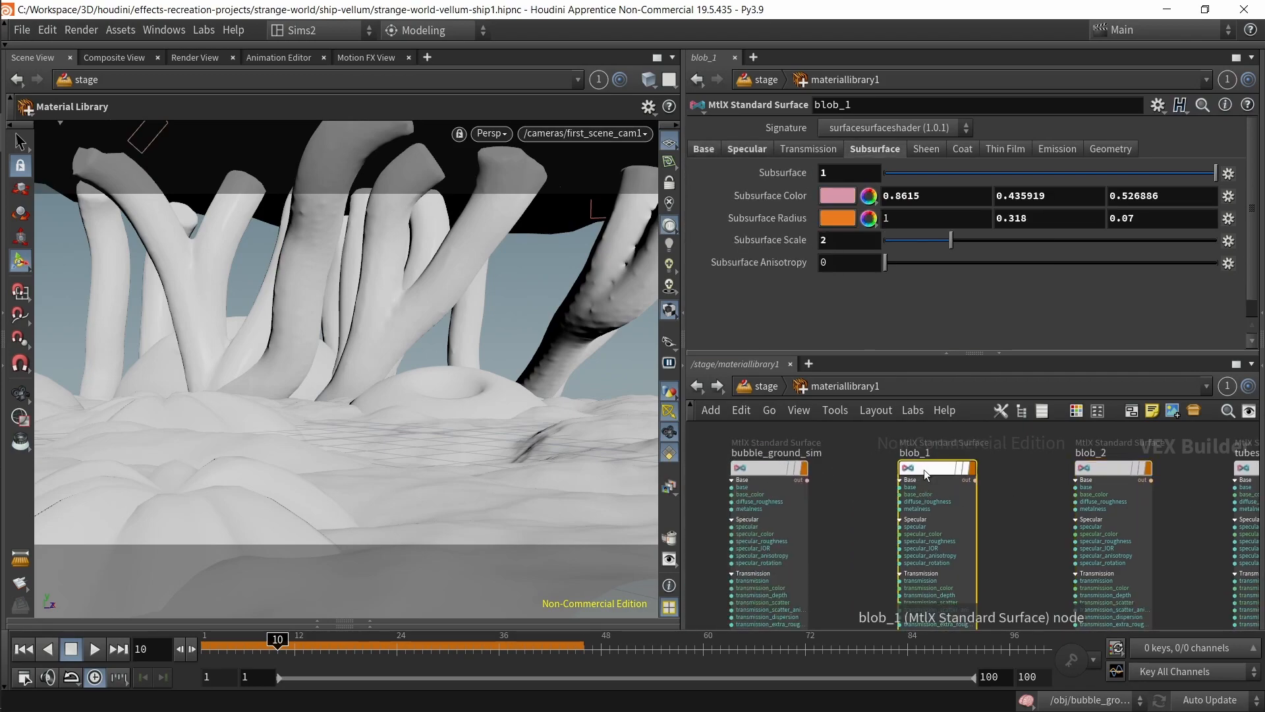
click(742, 153)
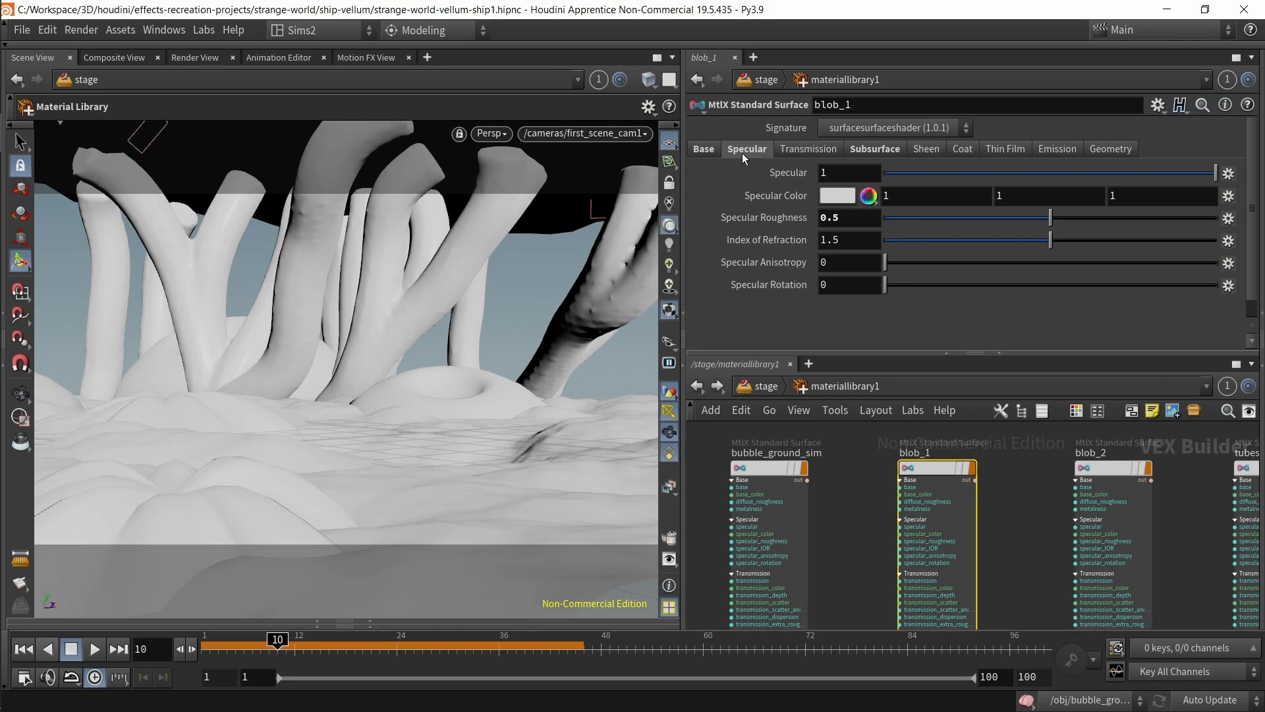
click(706, 151)
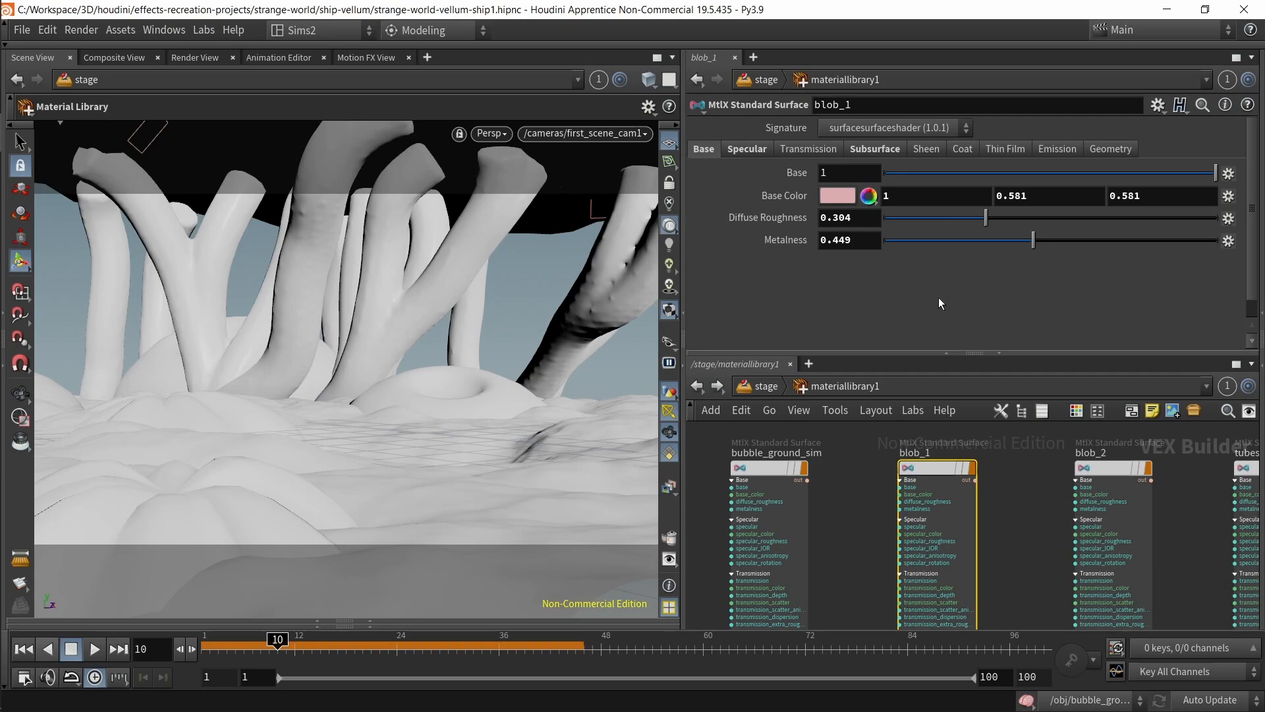
Step: Examine the subsurface, specular and base settings of the bubble_ground_sim shader
middle_drag(859, 550, 919, 536)
click(831, 450)
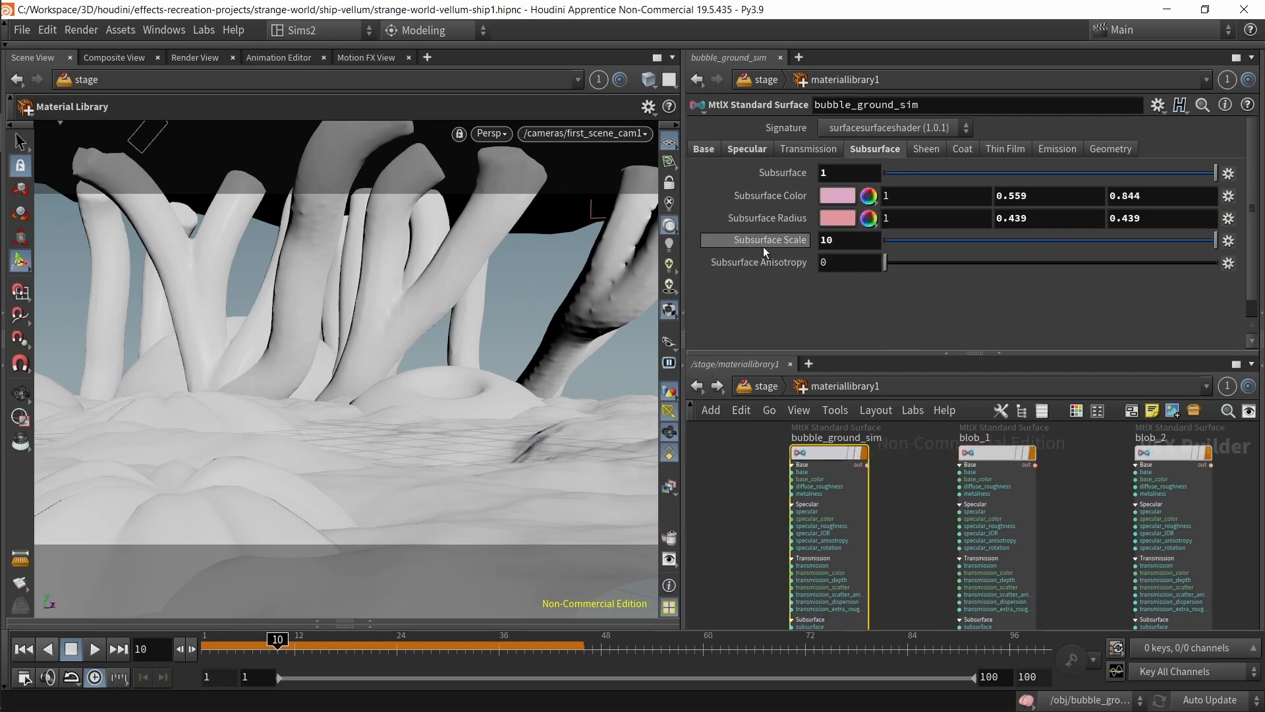
click(732, 149)
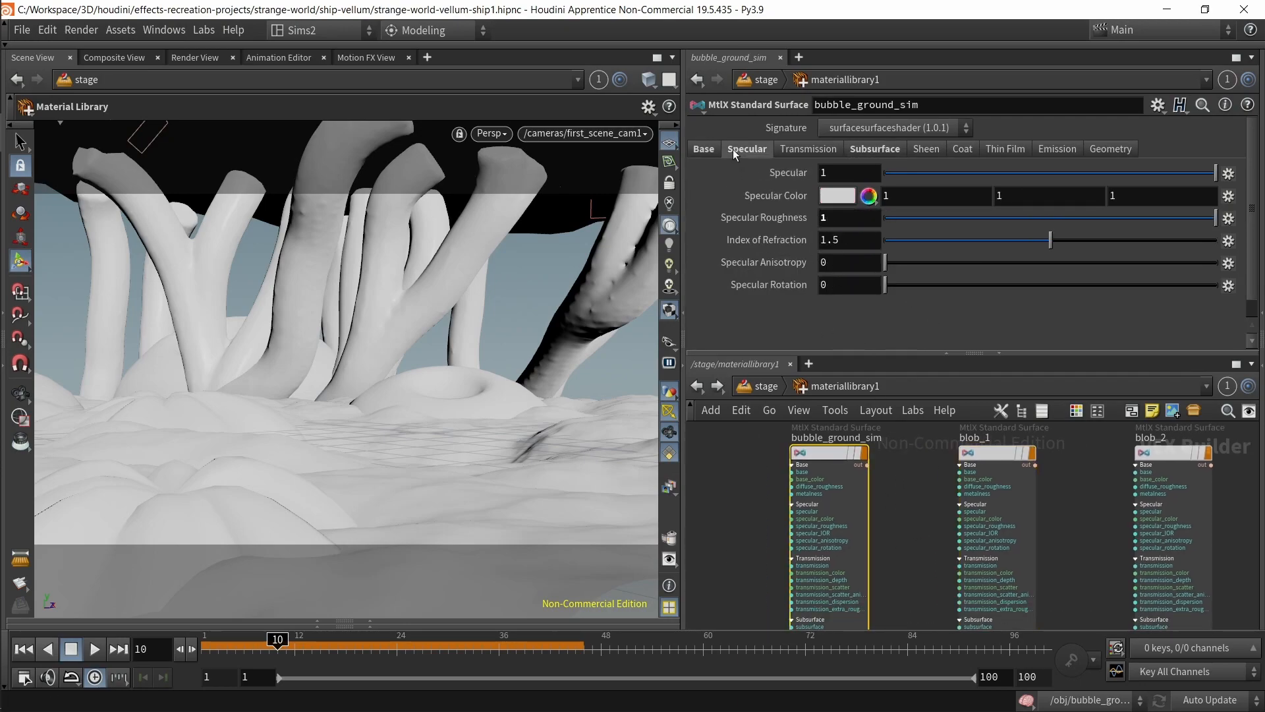
click(704, 154)
Step: Return to the stage network and re-enable the bypassed assign_ground_sim_material node
click(764, 386)
middle_drag(767, 569, 815, 510)
scroll(814, 509, down, 2)
drag(814, 509, 960, 537)
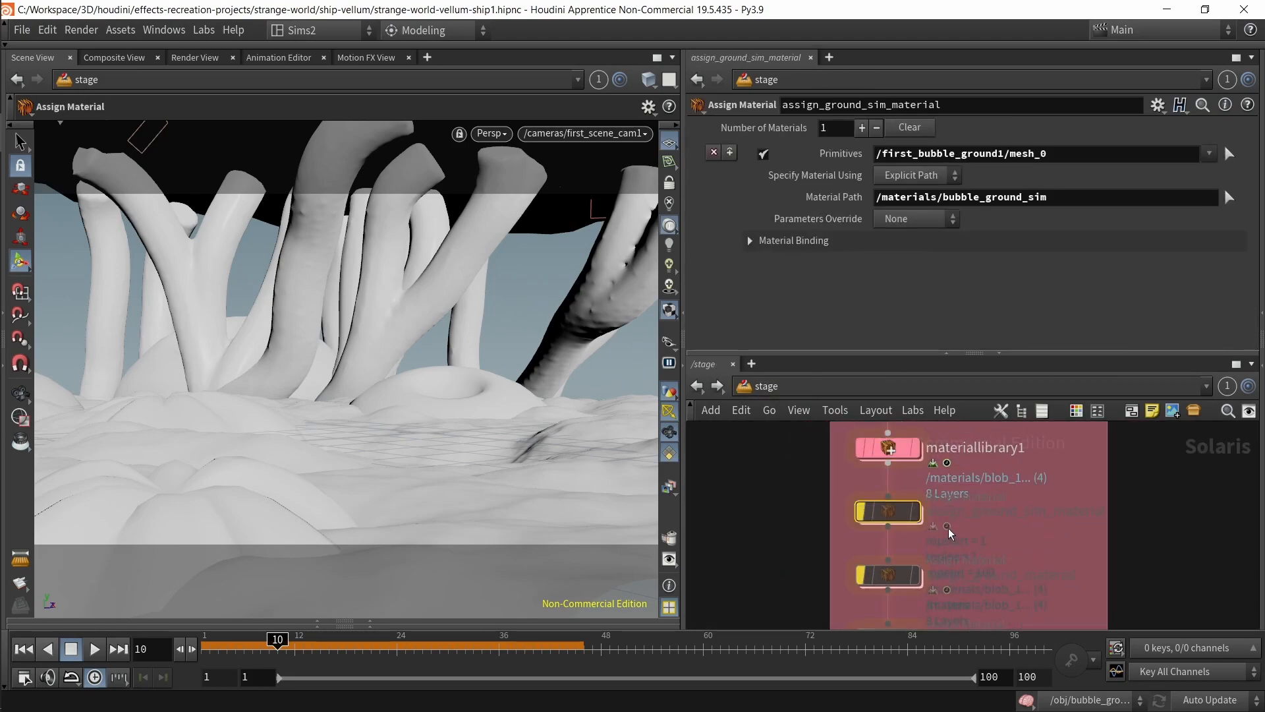
key(b)
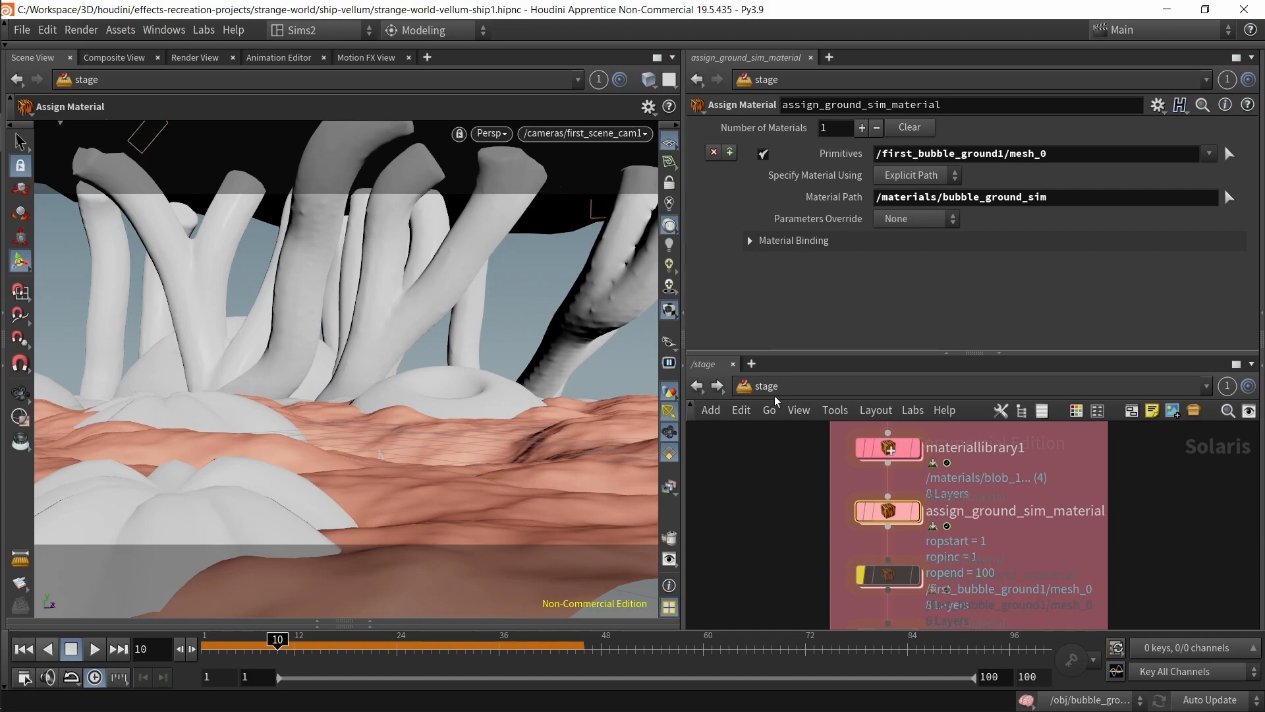
key(Tab)
text(ass)
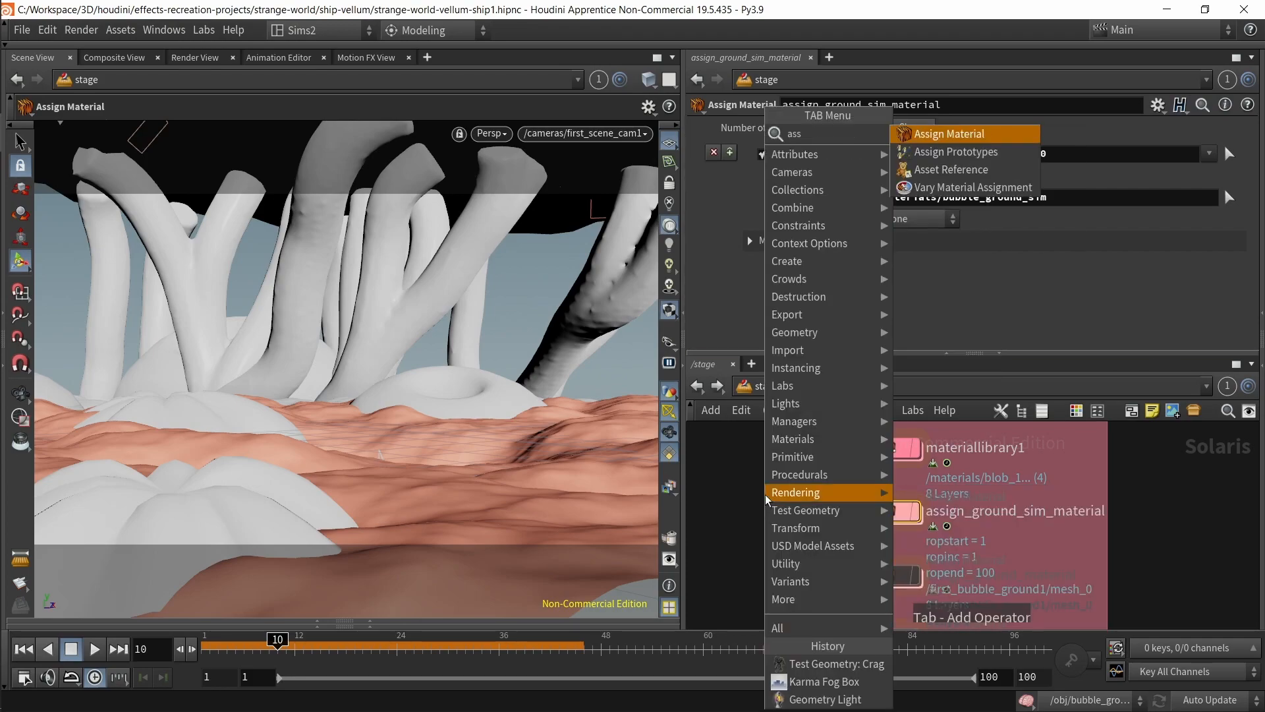
key(Escape)
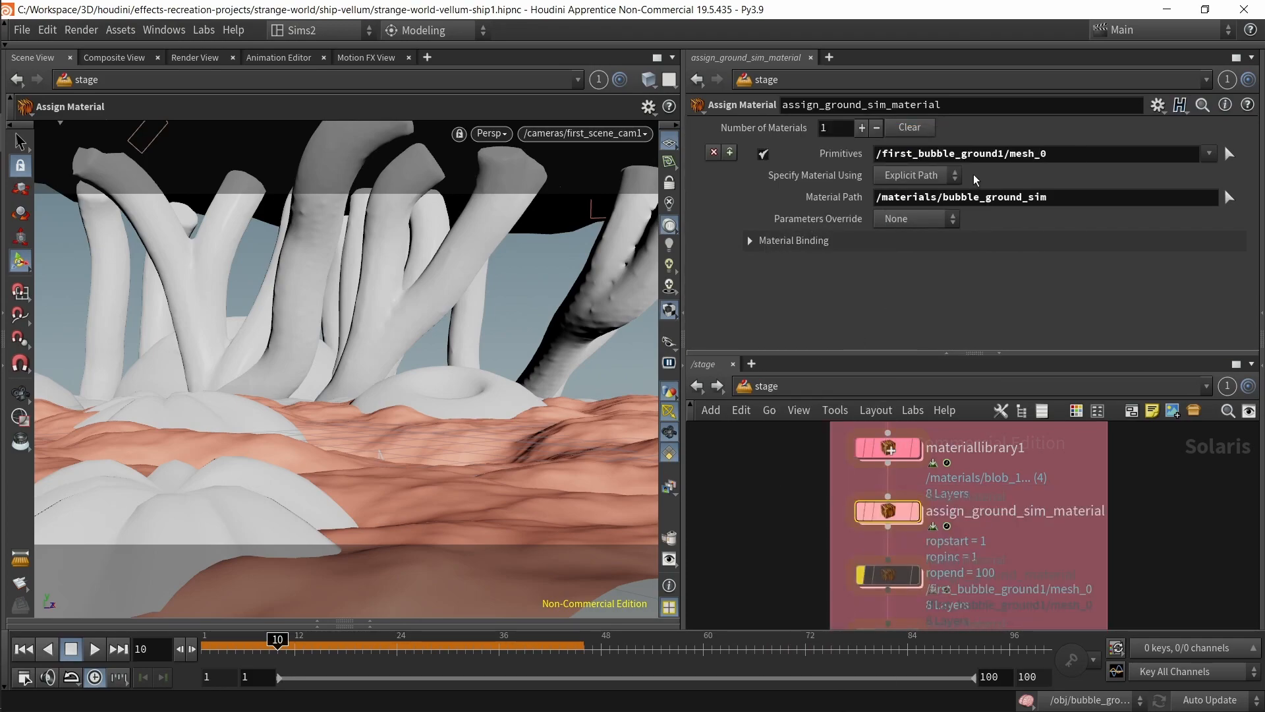
Step: Examine the primitives and the material path of the assign_ground_sim_material node
drag(1047, 158, 876, 154)
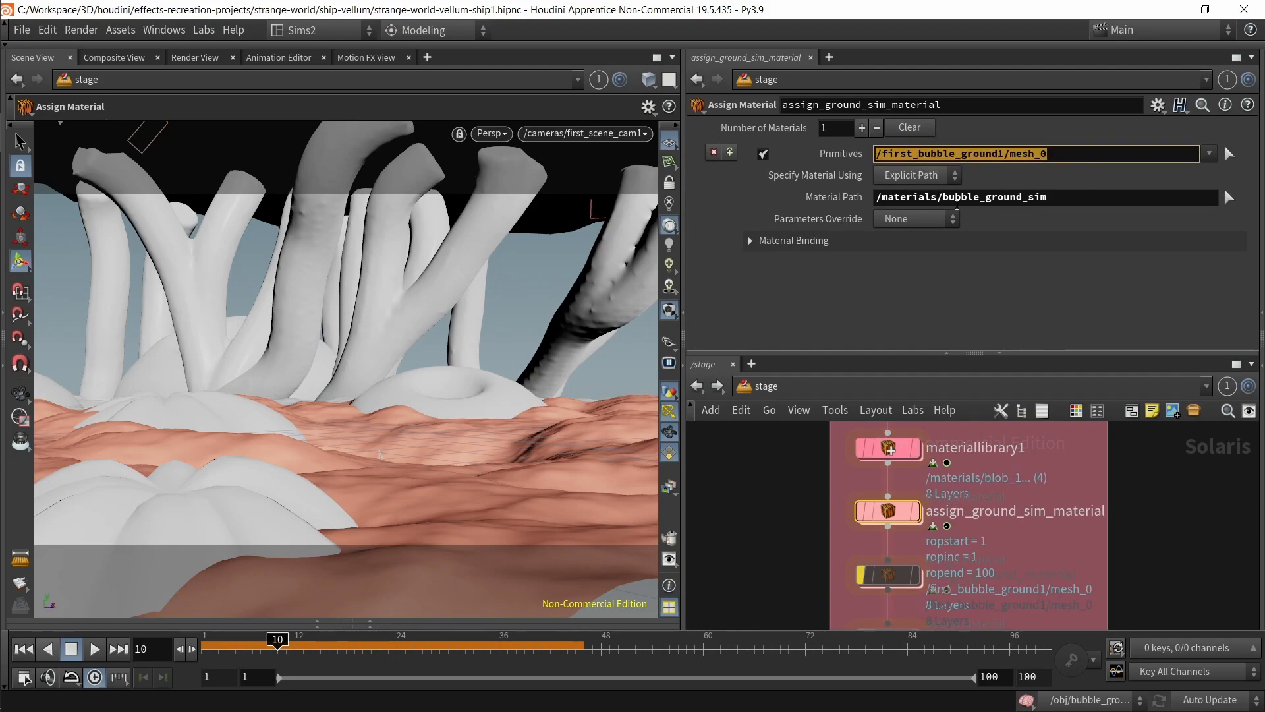
drag(1050, 198, 875, 203)
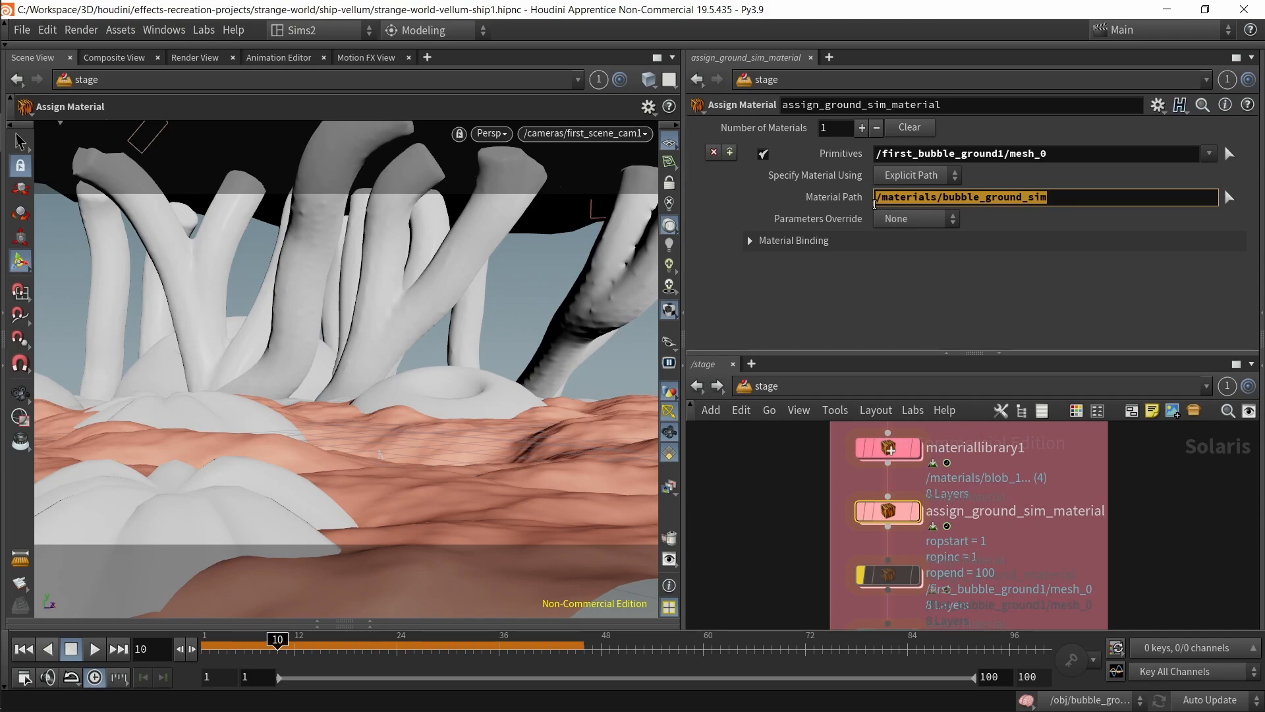
middle_drag(822, 474, 817, 491)
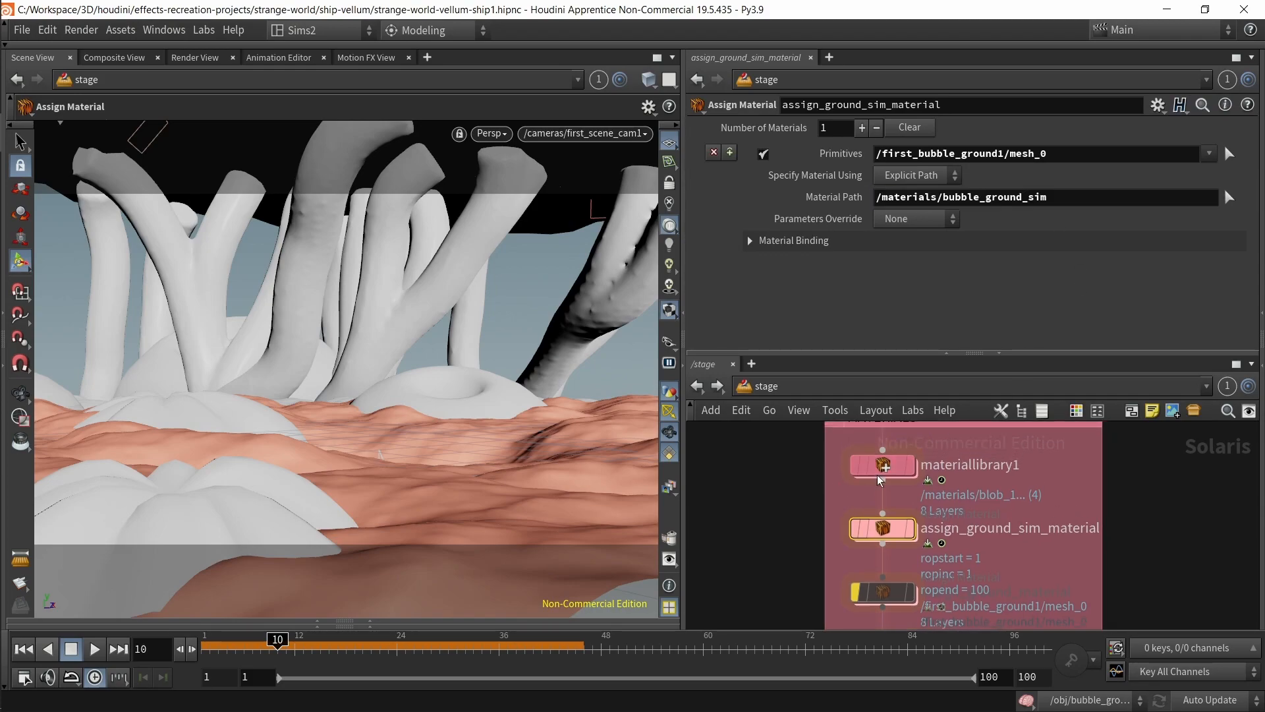
click(941, 200)
click(941, 200)
drag(943, 200, 906, 198)
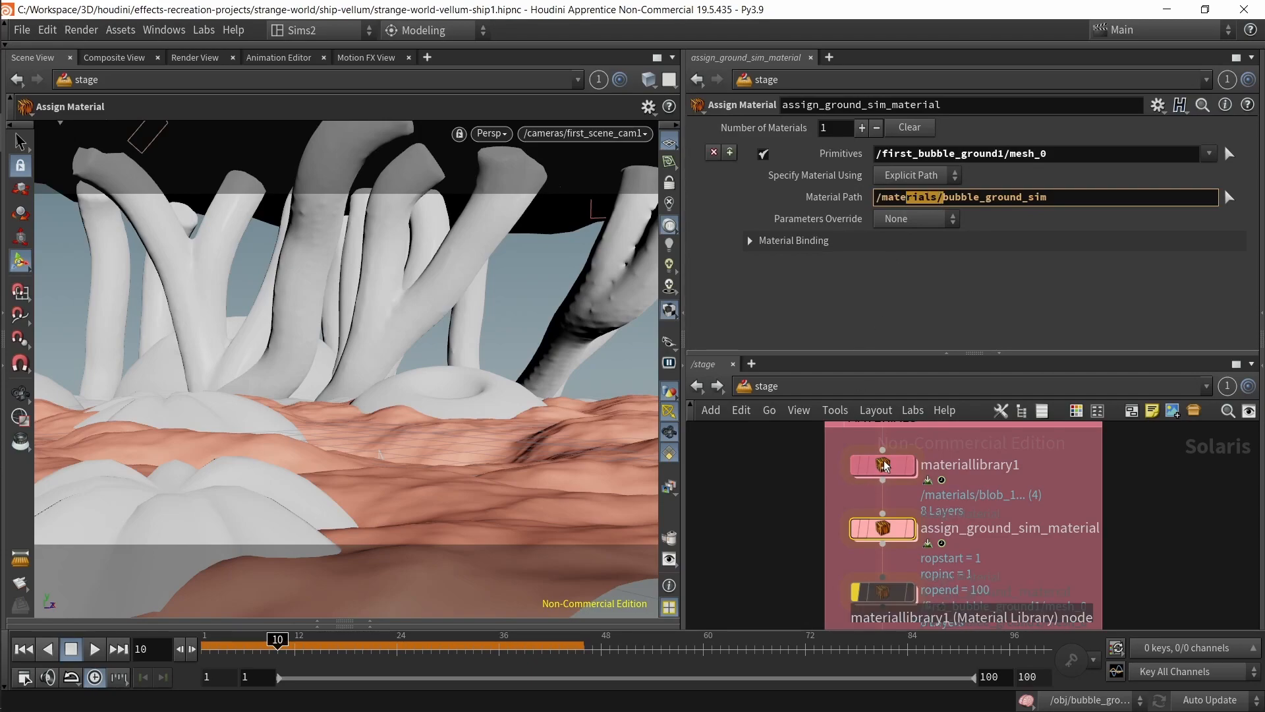
Step: Try YOLO in the material path prefix of materiallibrary1 and restore the prefix to /materials/
click(883, 464)
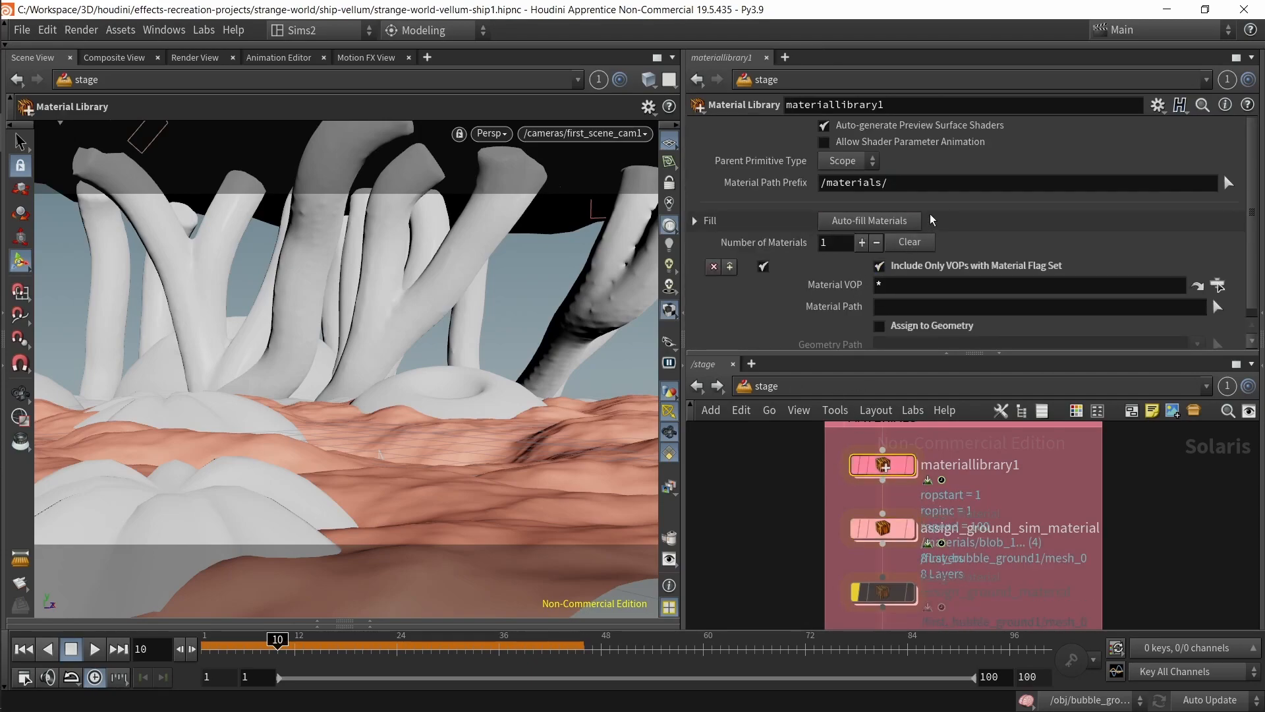
click(840, 186)
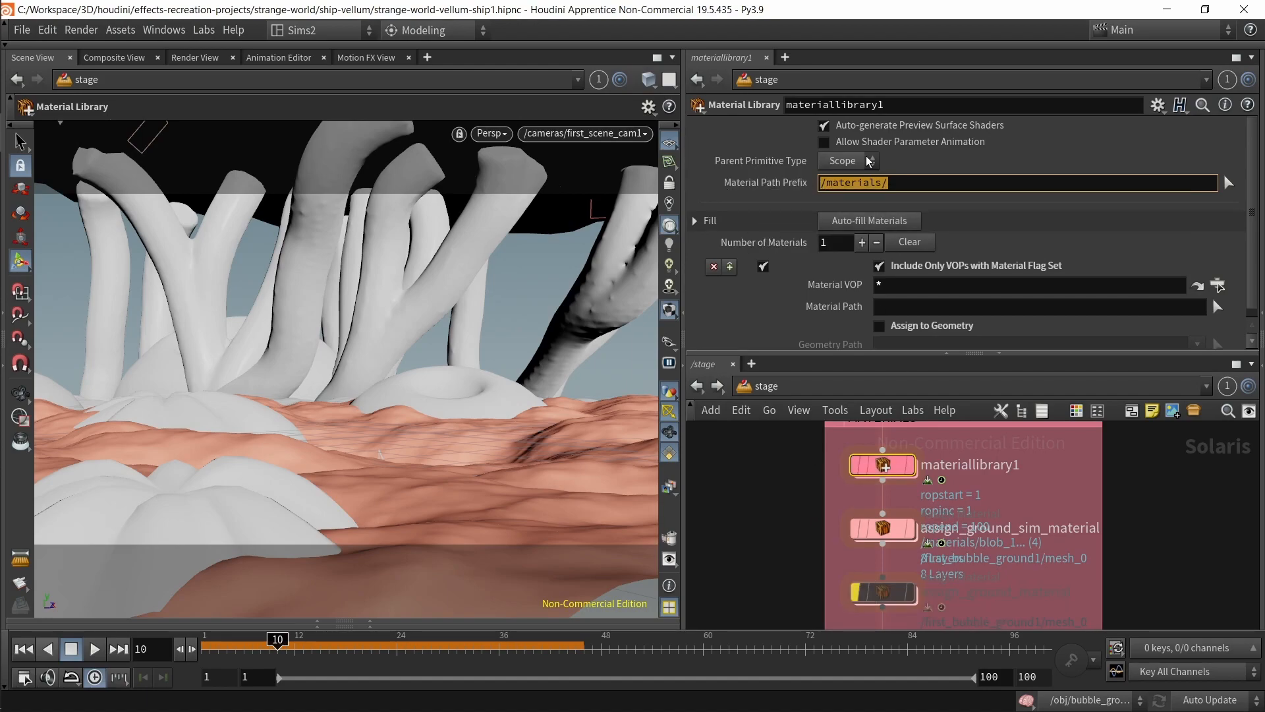
click(900, 187)
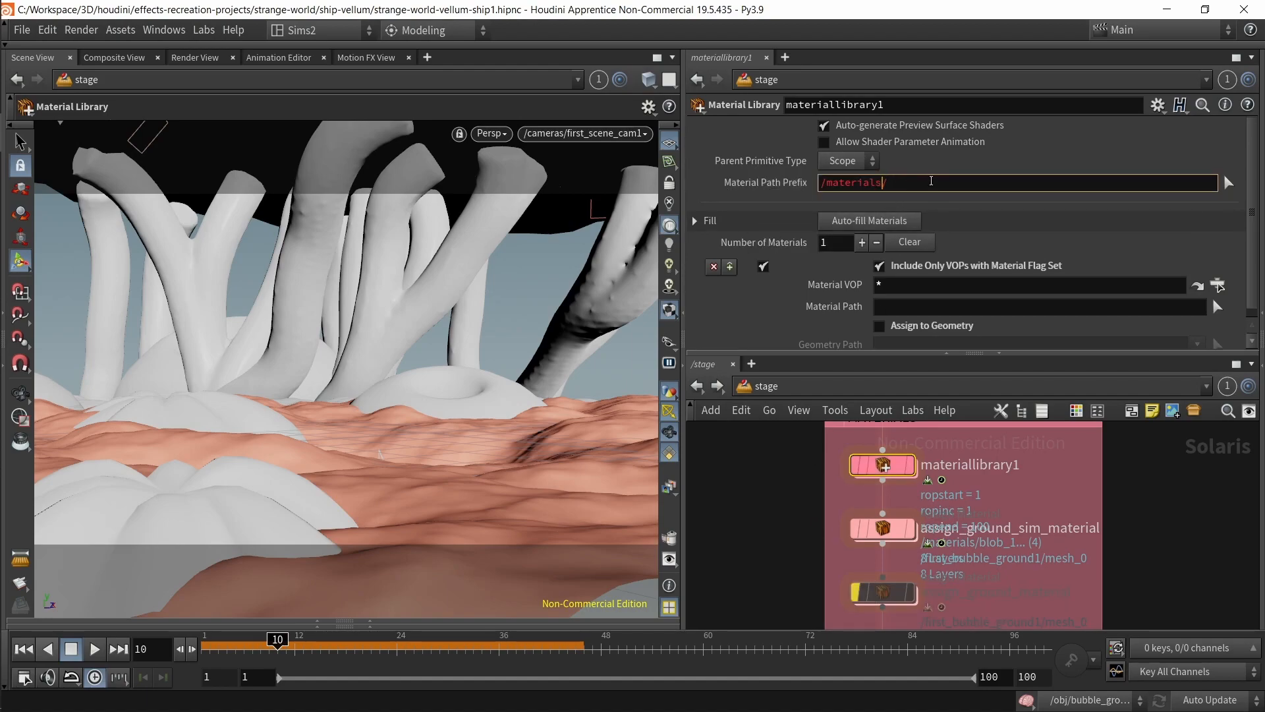
text(YOLO)
key(BackSpace)
key(BackSpace)
key(BackSpace)
key(BackSpace)
key(Return)
Step: Clear the material name from assign_ground_sim_material's material path to list the available materials, and undo the change
click(906, 525)
click(1058, 194)
key(ctrl+BackSpace)
key(ctrl+BackSpace)
key(ctrl+BackSpace)
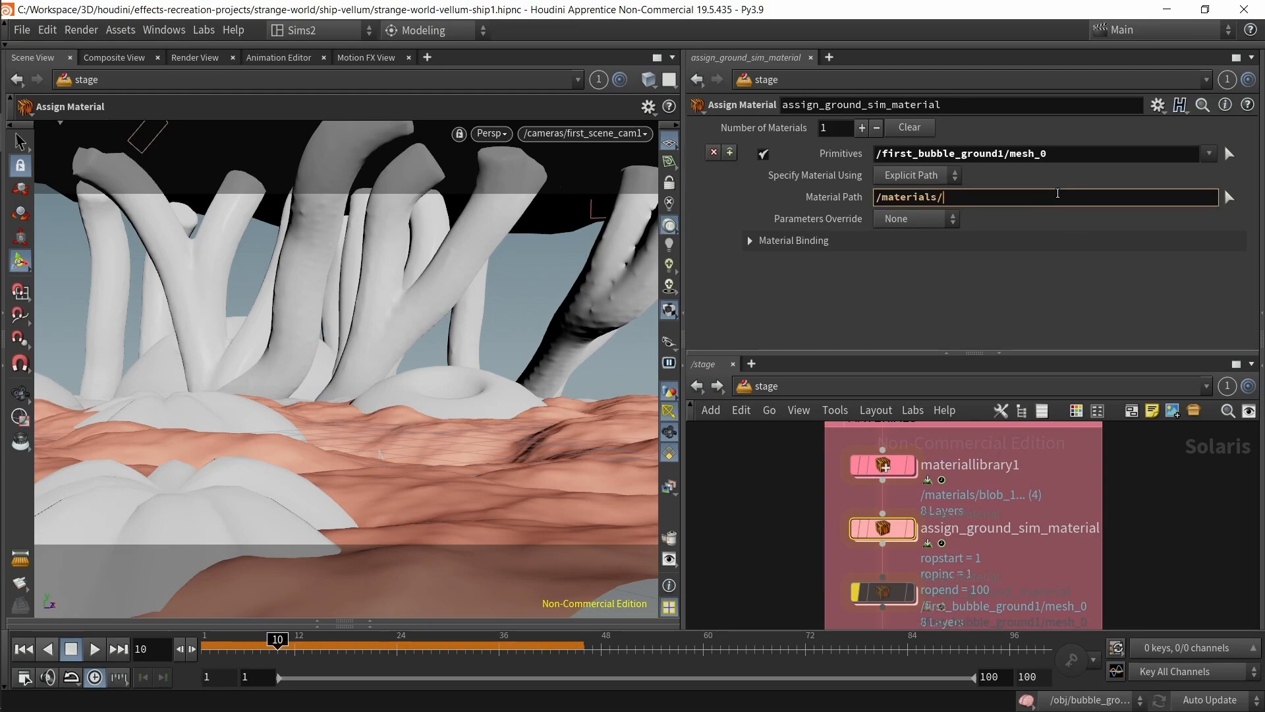
text(/materials/s)
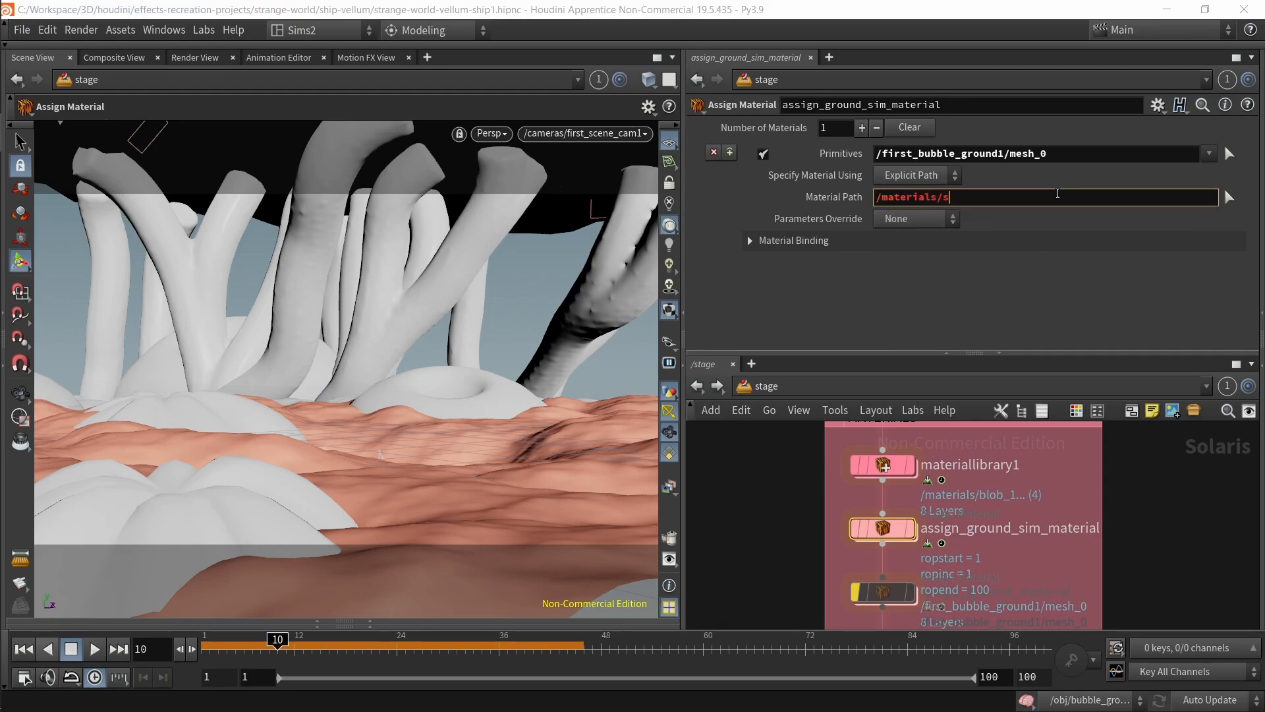
key(BackSpace)
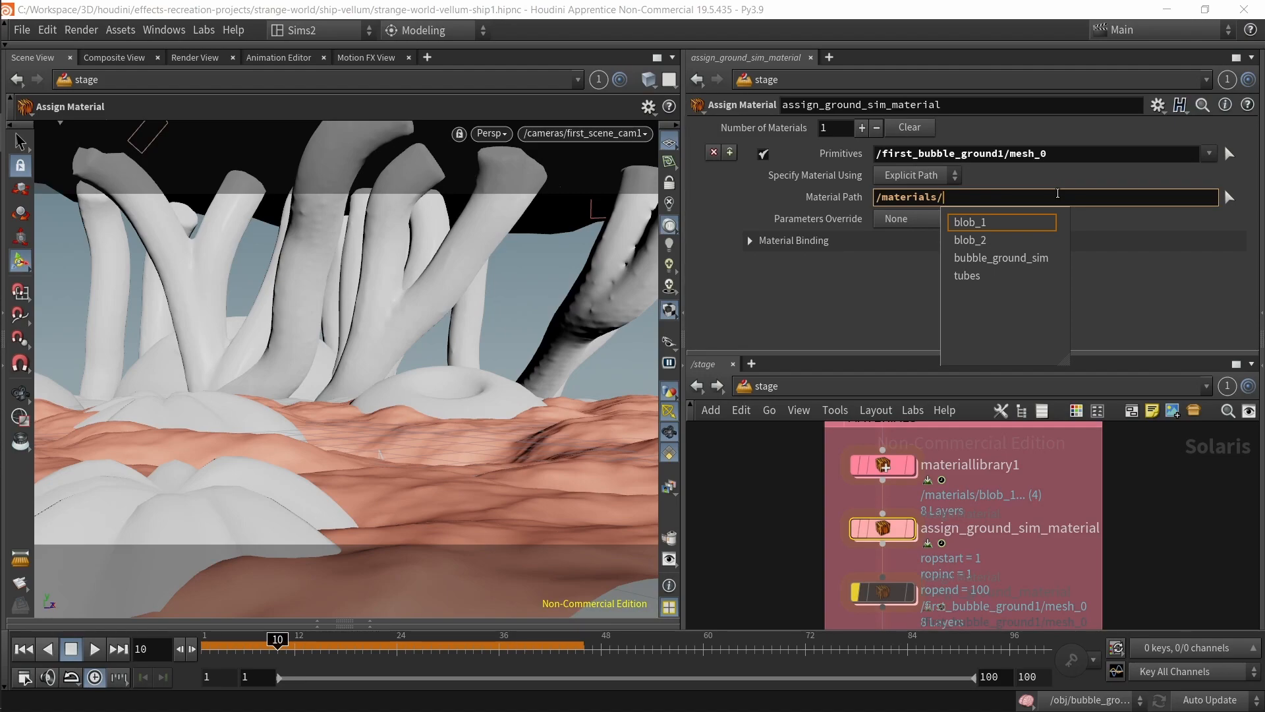
click(768, 529)
key(ctrl+z)
key(ctrl+z)
key(ctrl+z)
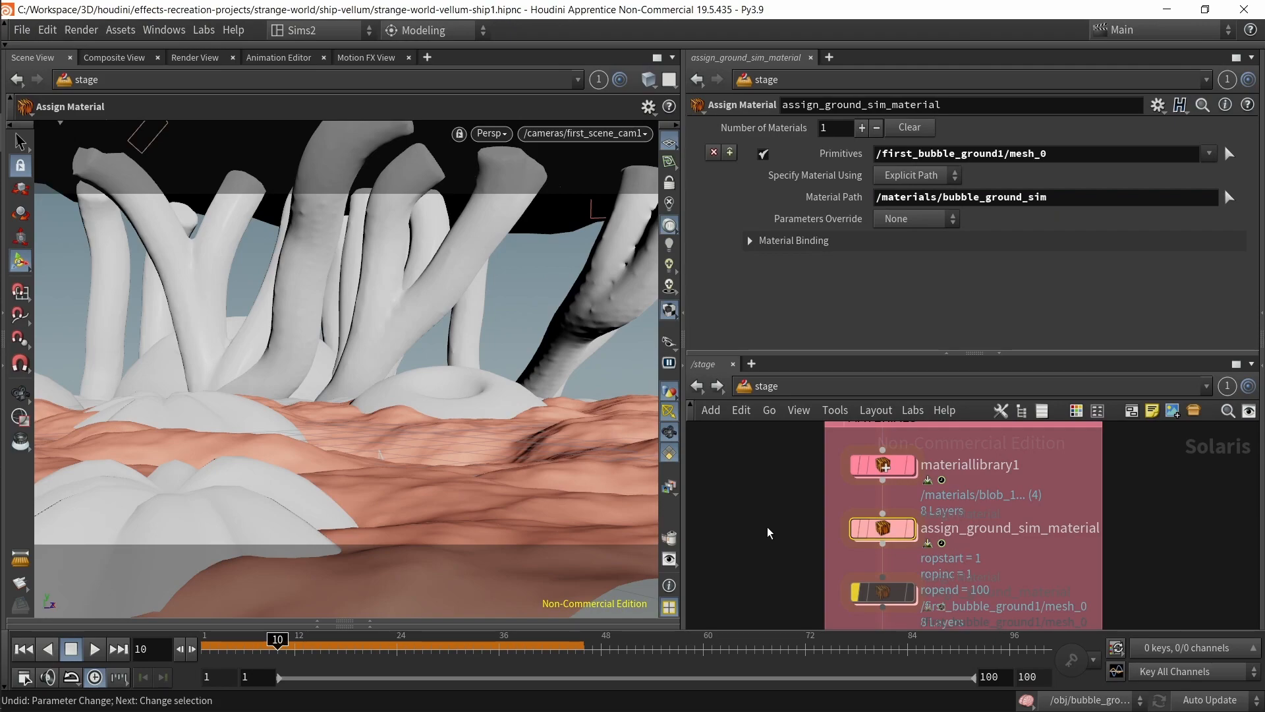
Step: Re-enable the bypassed material assignment nodes for the static ground, blob 1, blob 2 and the tubes
middle_drag(753, 528, 780, 415)
drag(794, 474, 902, 509)
key(b)
drag(819, 526, 868, 566)
key(b)
middle_drag(805, 598, 811, 553)
drag(827, 564, 924, 608)
key(b)
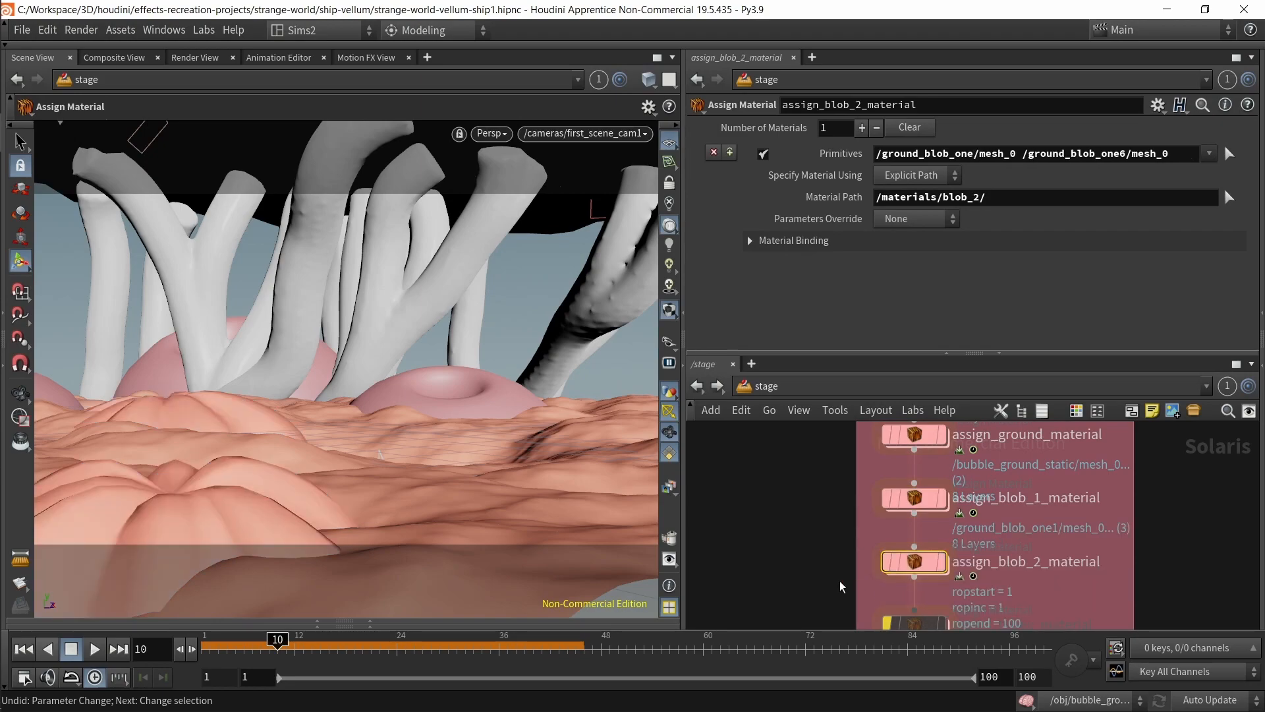
middle_drag(815, 583, 842, 471)
drag(844, 481, 975, 546)
key(b)
middle_drag(856, 580, 850, 461)
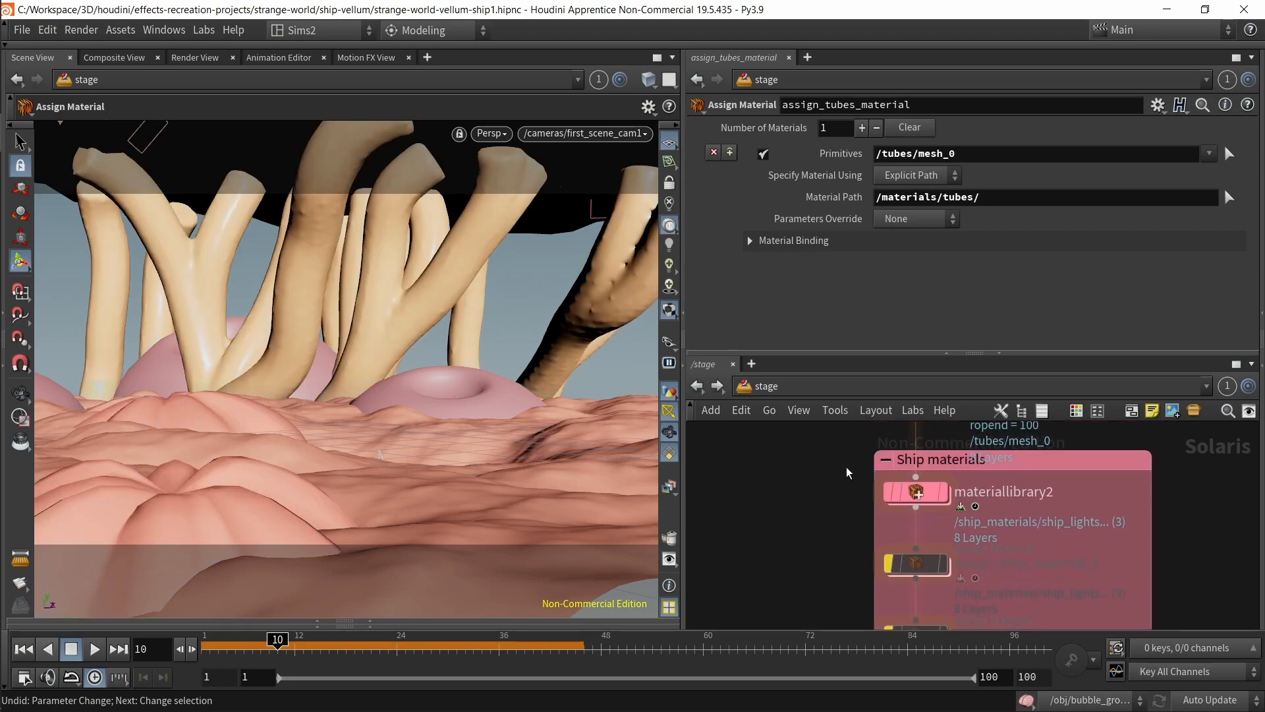
Step: Open the materiallibrary2 network in the Ship materials group and step the timeline back to frame 6
drag(828, 552, 947, 577)
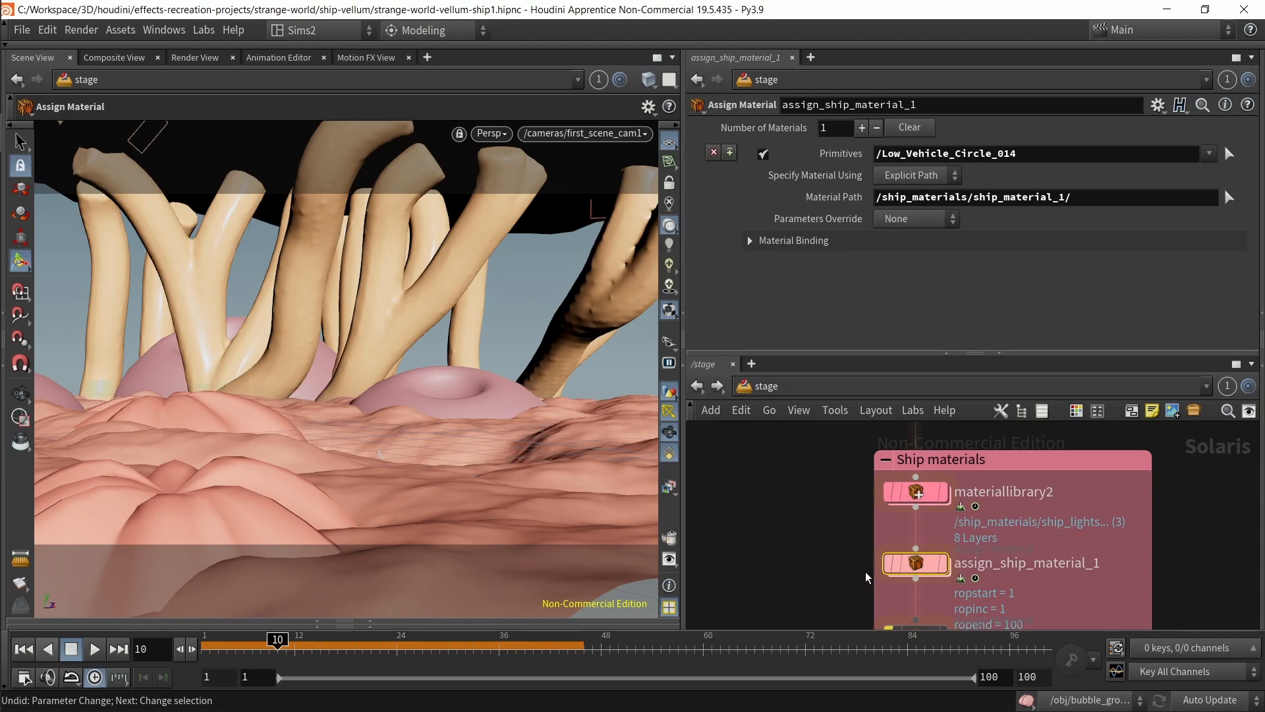
double_click(915, 493)
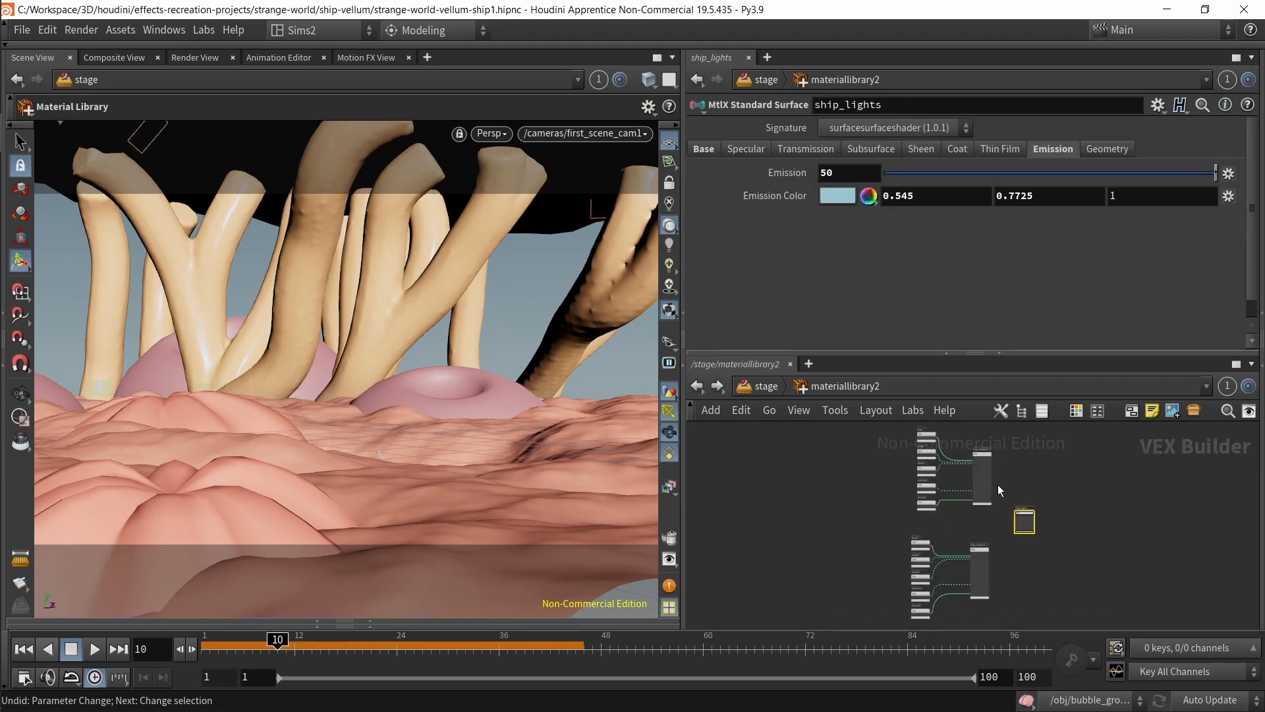
middle_drag(997, 491, 1001, 483)
scroll(1000, 477, up, 5)
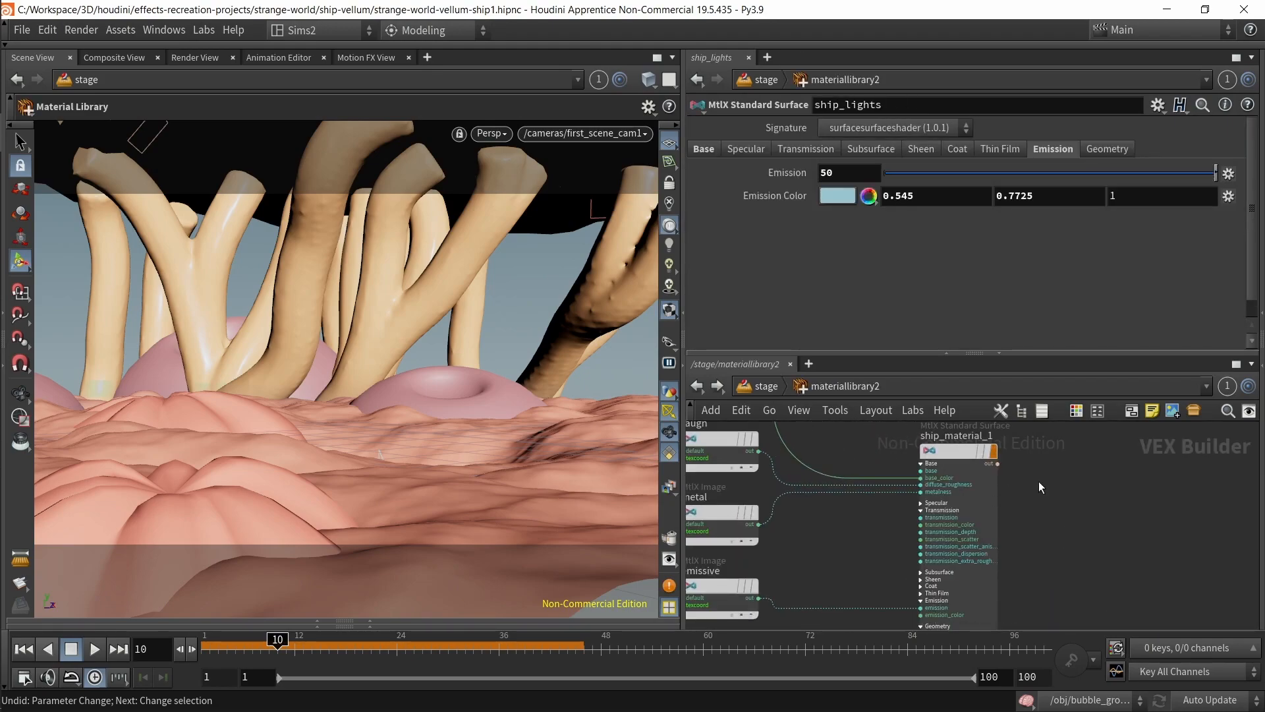
key(Left)
key(Left)
key(Left)
key(Left)
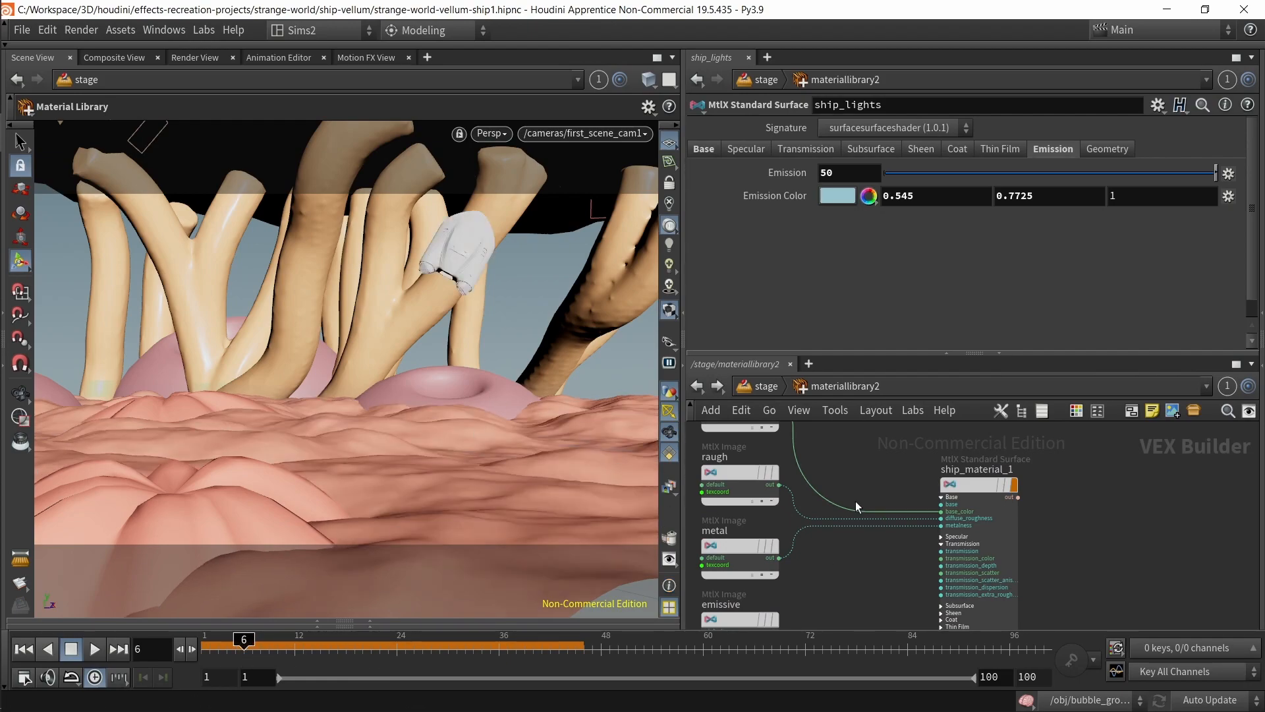
Step: Reopen the materiallibrary2 network from the stage and maximise its pane around the ship_material_1 shader
key(u)
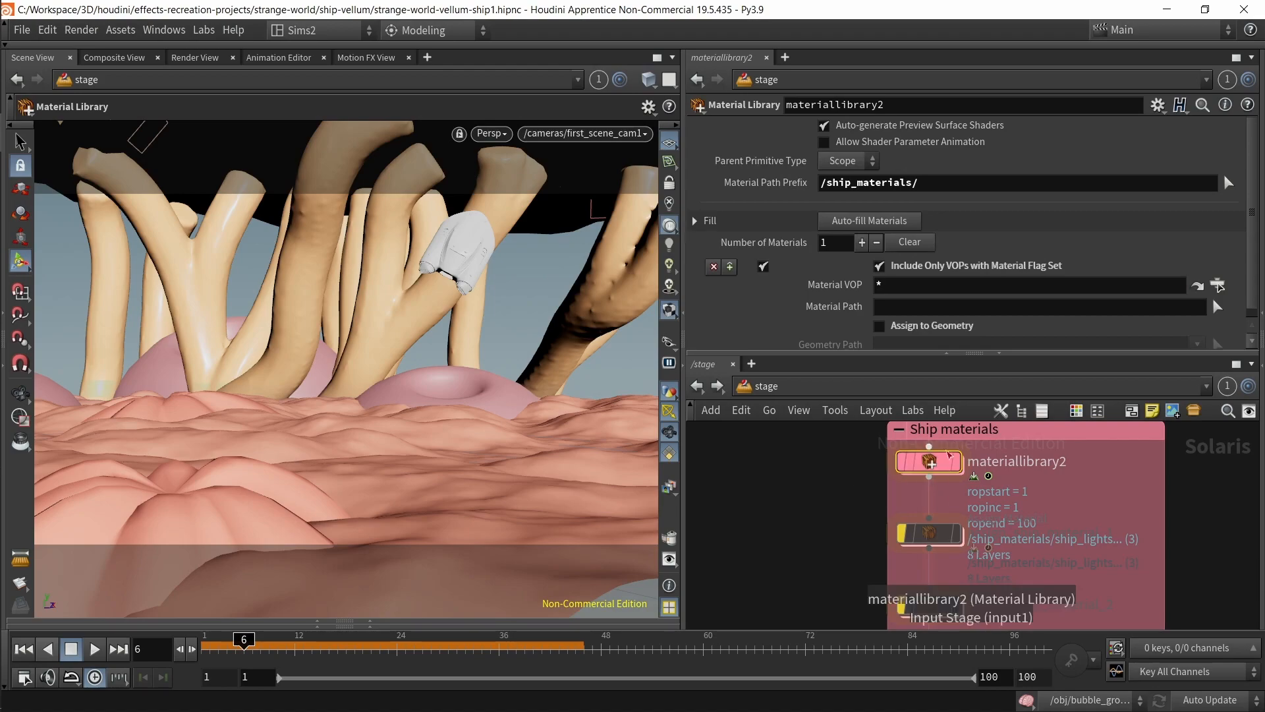
key(i)
middle_drag(911, 550, 957, 556)
key(ctrl+b)
scroll(827, 504, up, 4)
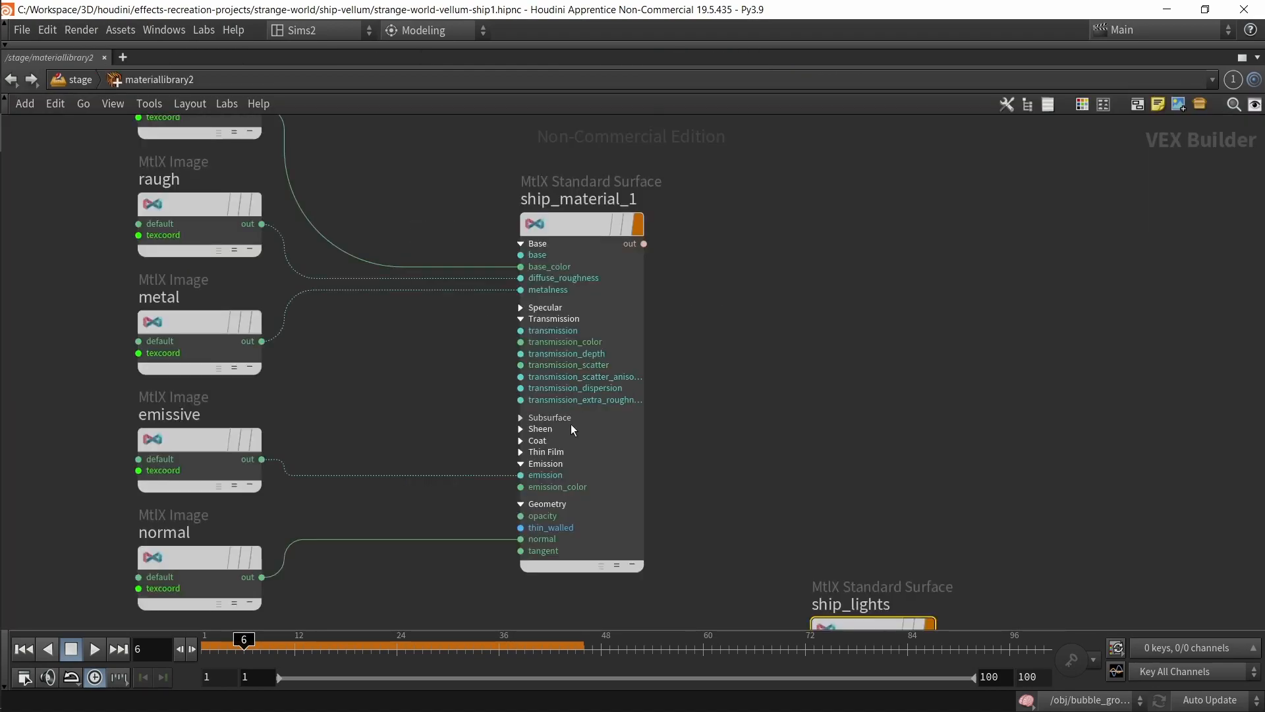
scroll(571, 428, down, 2)
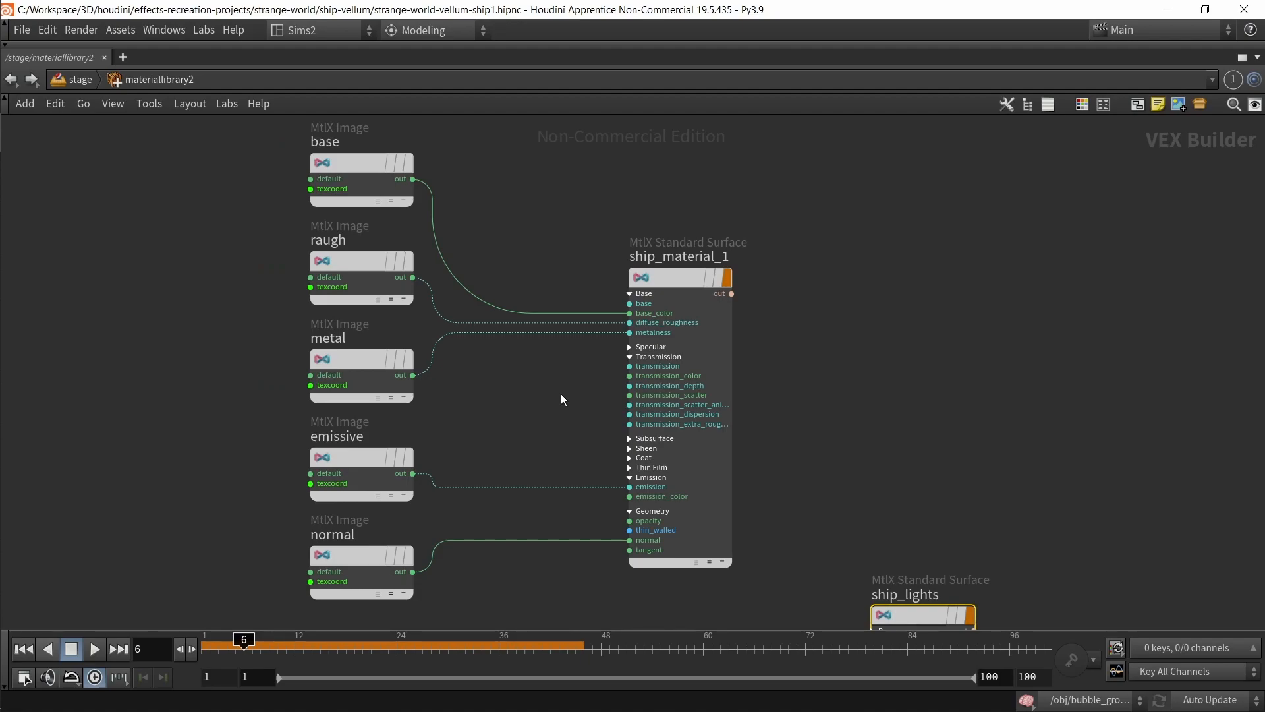
middle_drag(542, 391, 685, 520)
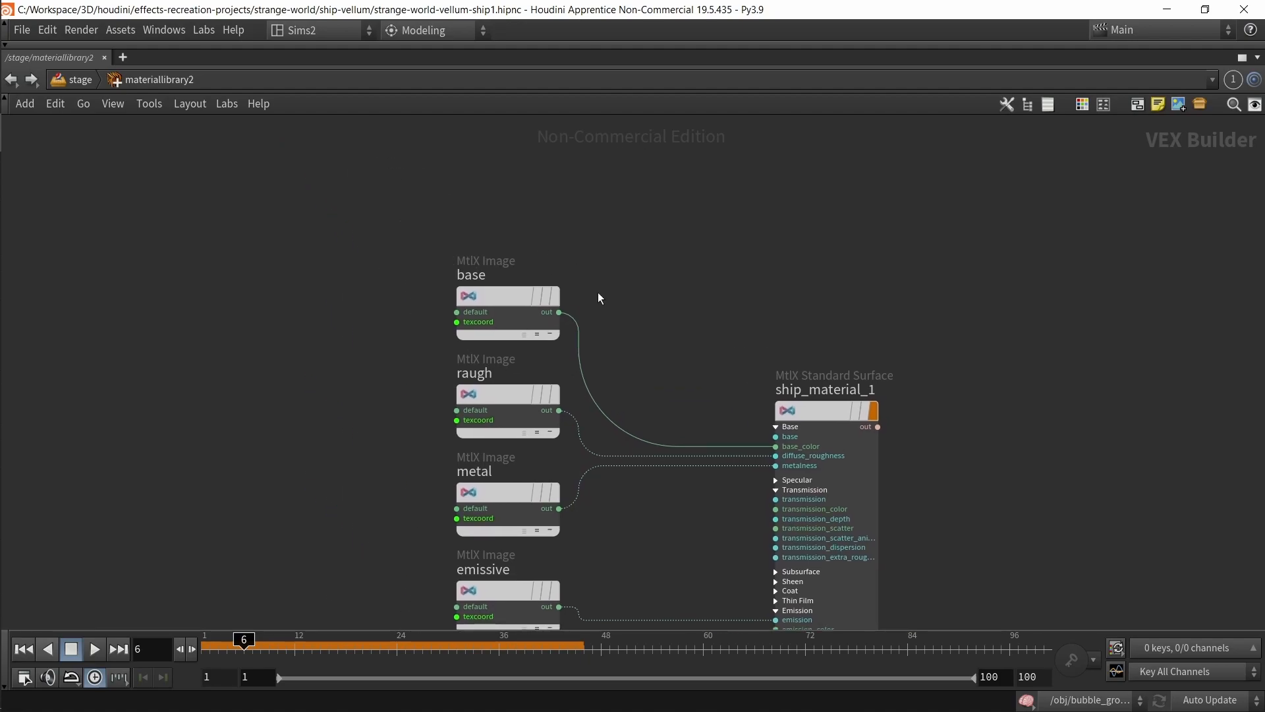
Step: Show the parameters of the base image node and examine its texture filename
scroll(516, 316, up, 2)
click(500, 301)
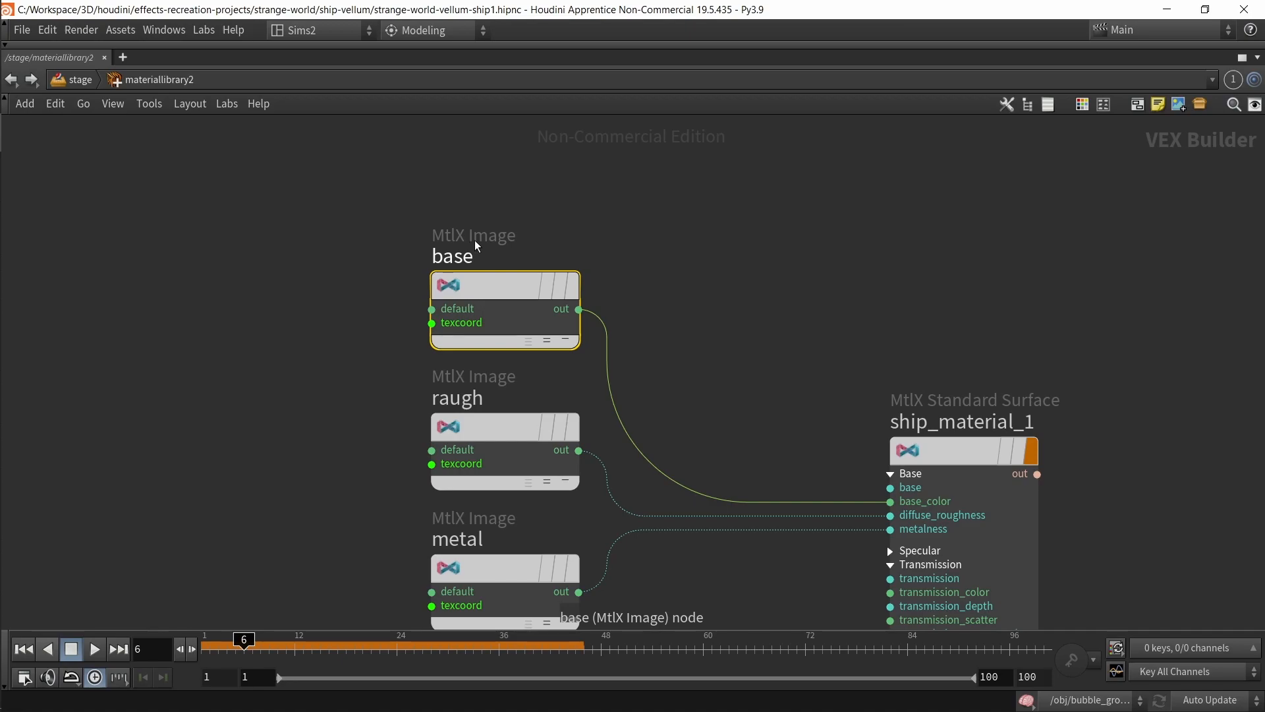
key(p)
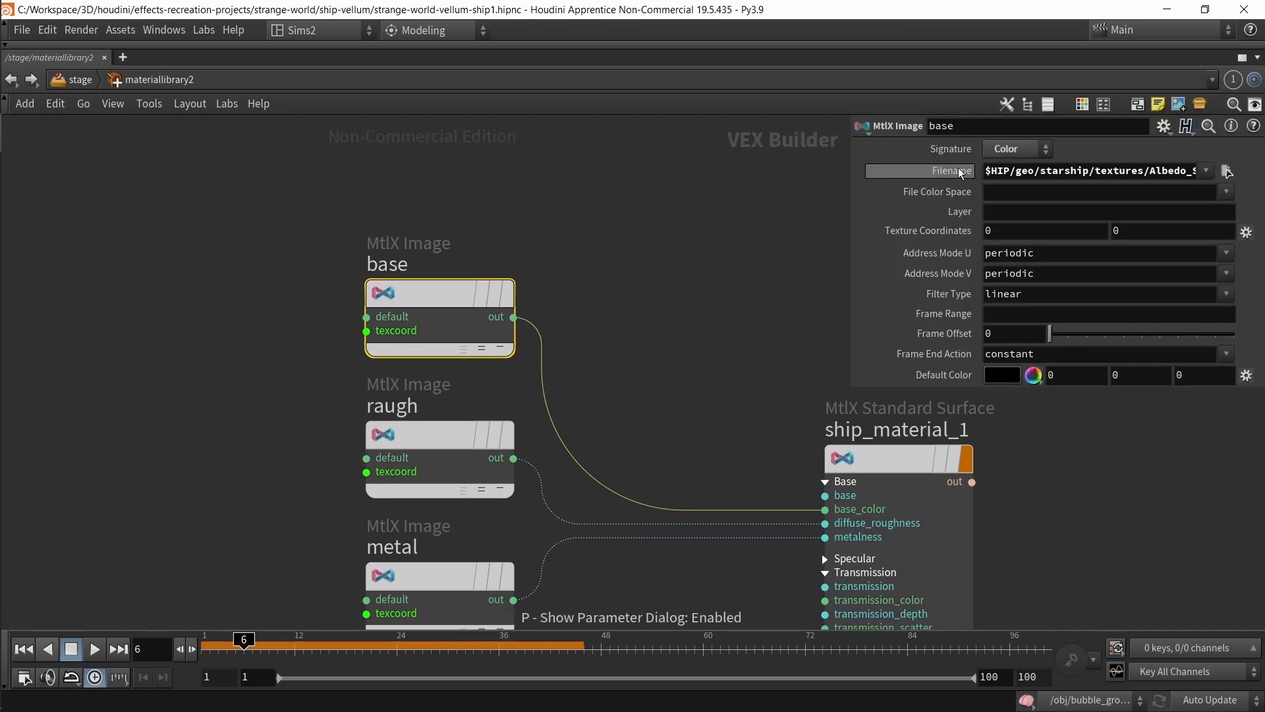
drag(1162, 170, 1196, 171)
click(700, 251)
Step: Examine how the base, raugh, metal, emissive and normal image nodes feed the ship_material_1 shader
middle_drag(709, 308, 654, 264)
drag(373, 251, 380, 250)
key(ctrl+z)
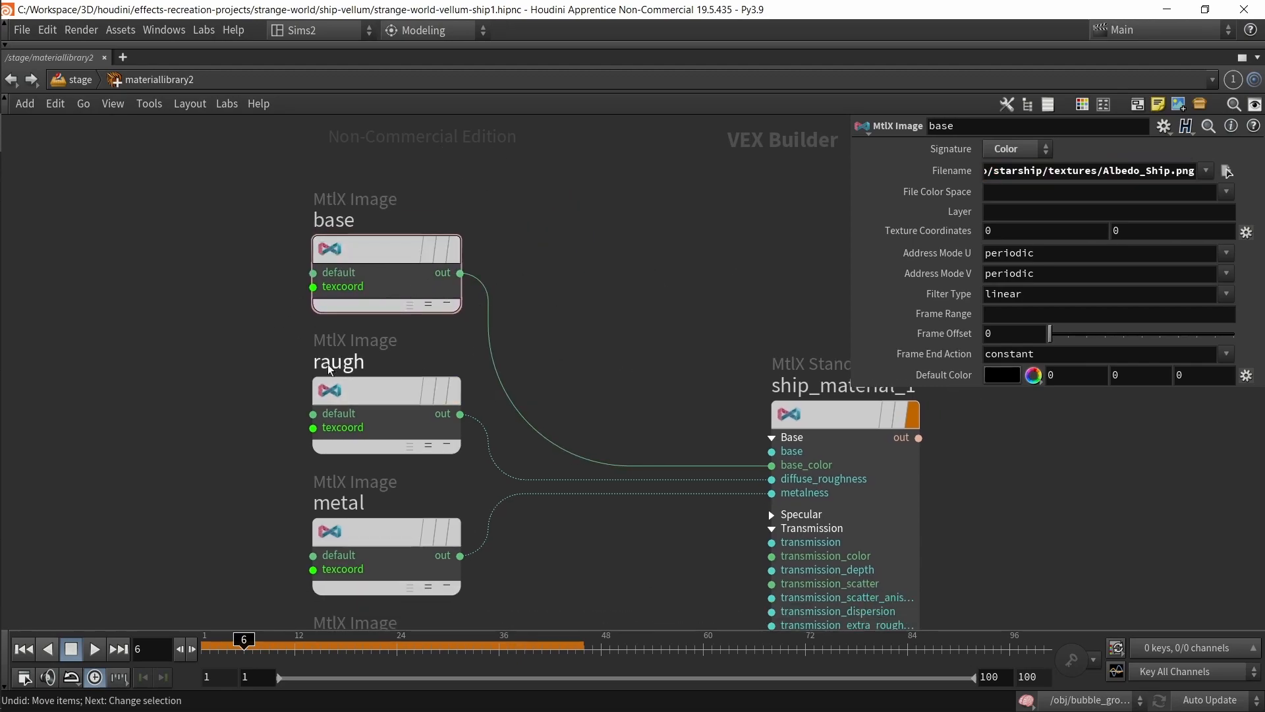
drag(393, 441, 393, 433)
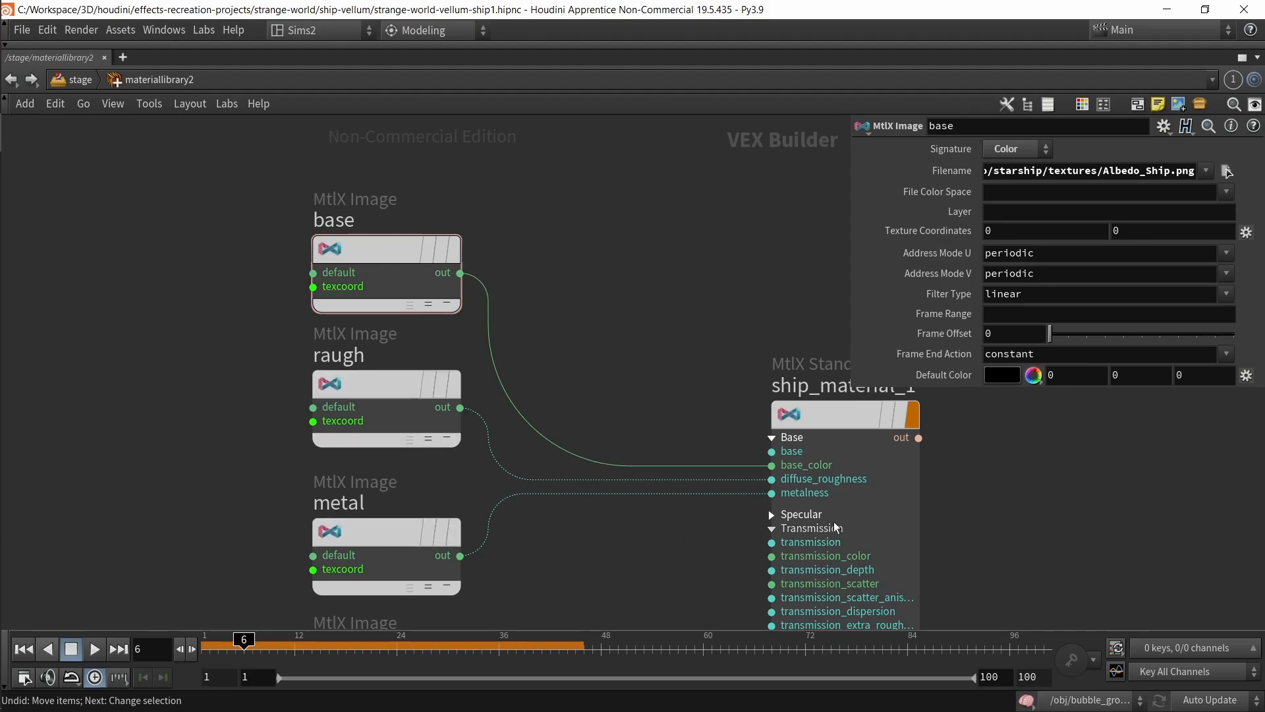
middle_drag(605, 506, 589, 458)
drag(385, 483, 413, 472)
key(ctrl+z)
middle_drag(609, 507, 628, 367)
drag(344, 505, 421, 471)
middle_drag(612, 320, 590, 199)
drag(379, 517, 404, 497)
key(ctrl+z)
Step: Examine the ship_material_2 shader and the base1, raugh1, metal1, emissive1 and normal1 images connected to it
scroll(560, 500, down, 5)
scroll(653, 310, up, 5)
scroll(690, 347, down, 2)
scroll(692, 348, down, 1)
middle_drag(767, 374, 726, 291)
scroll(746, 493, down, 2)
middle_drag(751, 481, 765, 337)
scroll(660, 313, up, 1)
scroll(771, 452, up, 2)
scroll(732, 508, down, 3)
middle_drag(731, 507, 749, 331)
scroll(717, 527, up, 2)
middle_drag(590, 445, 606, 356)
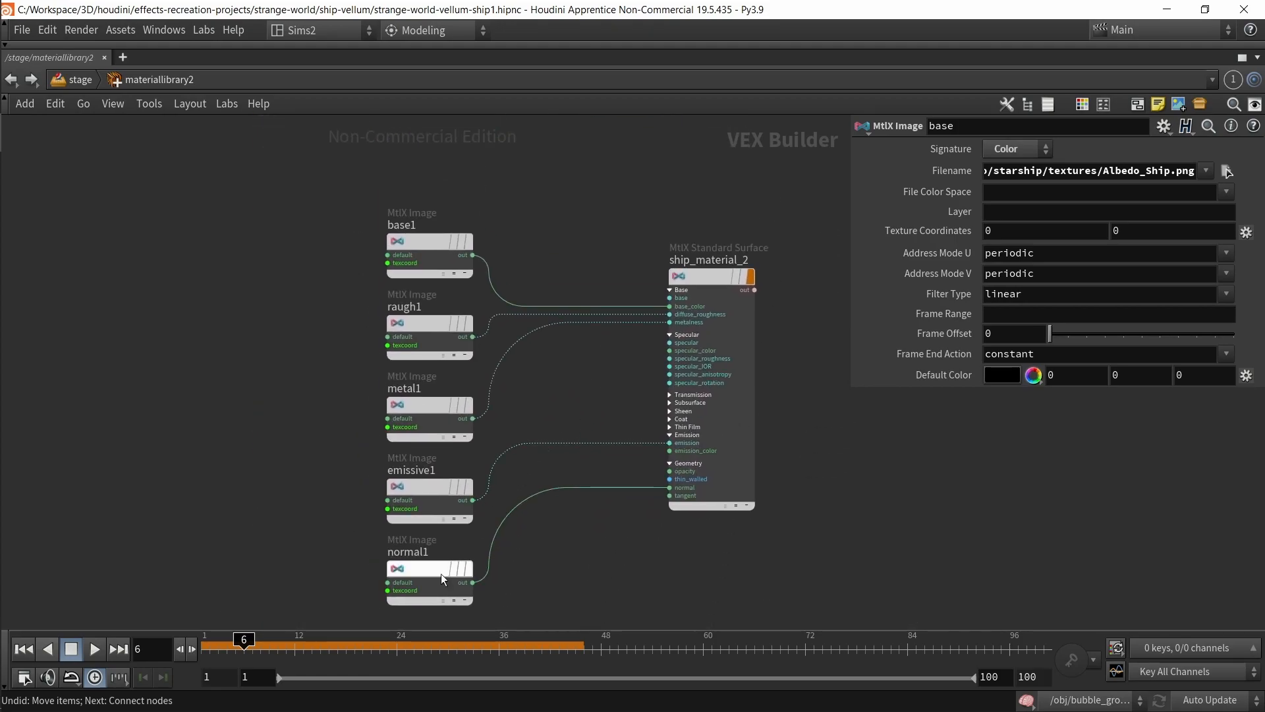
drag(275, 232, 463, 515)
click(589, 392)
Step: Examine the emission strength and emission color of the ship_lights shader
middle_drag(605, 365, 426, 615)
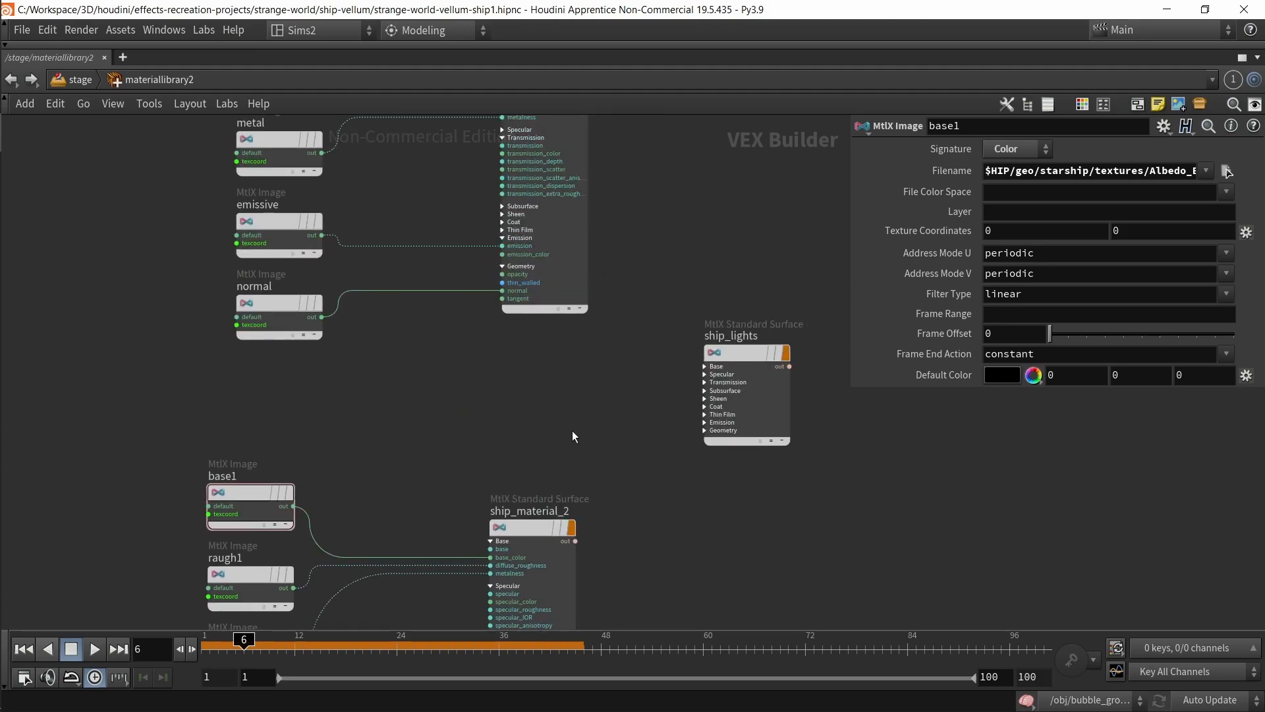
scroll(669, 396, up, 2)
middle_drag(670, 396, 607, 438)
drag(535, 377, 834, 562)
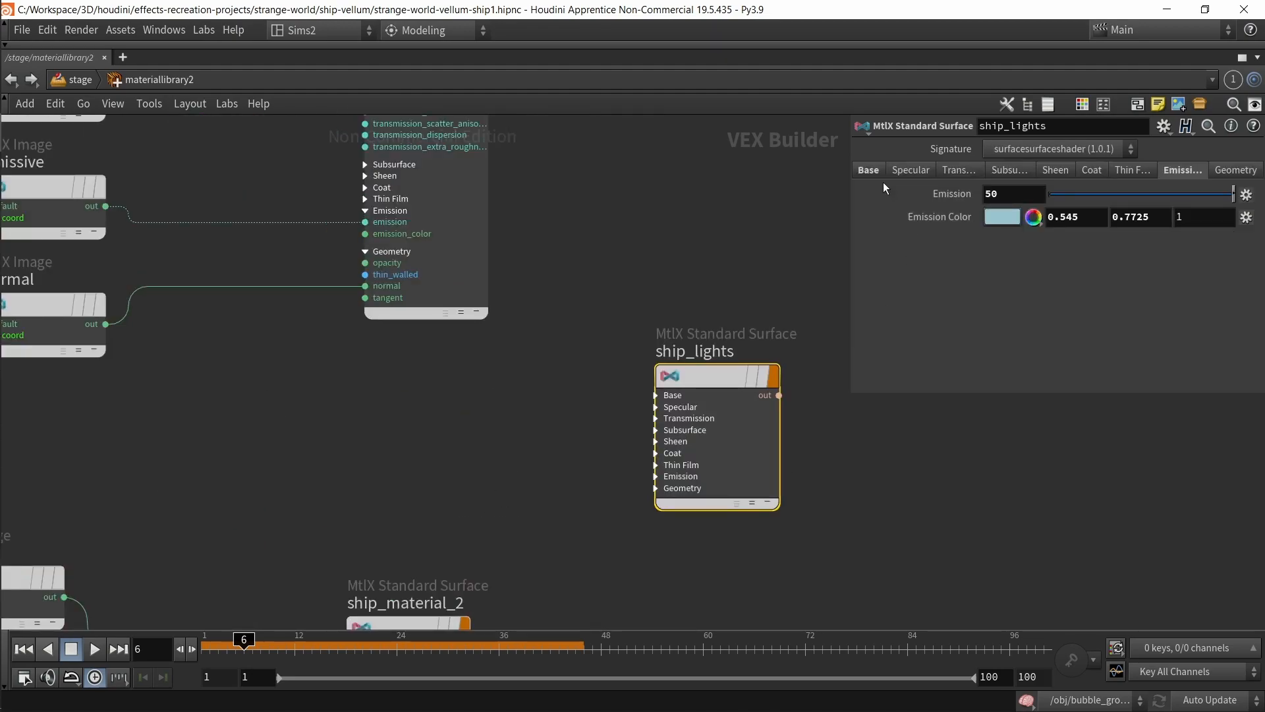
click(994, 193)
click(959, 434)
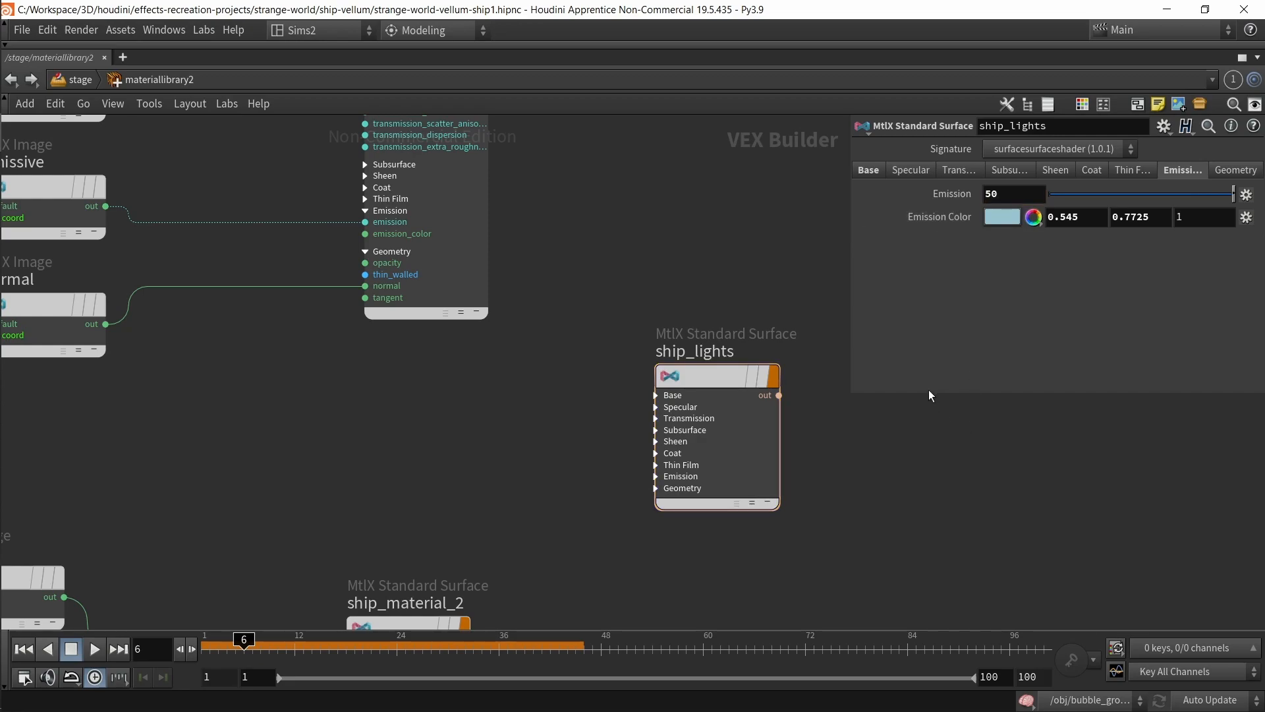
Step: Return to the stage network and re-enable the bypassed assign_ship_material_1, assign_ship_material_2 and assign_ship_lights_material nodes
scroll(703, 353, down, 3)
scroll(730, 427, up, 4)
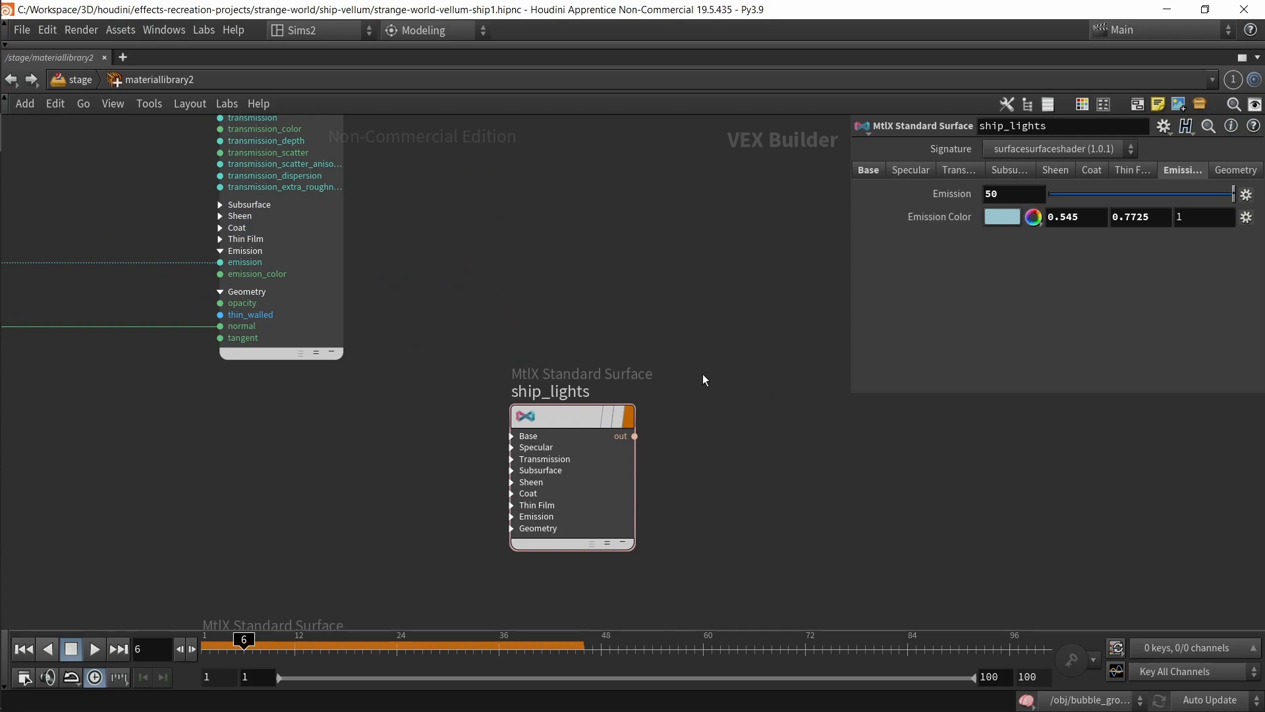
key(ctrl+b)
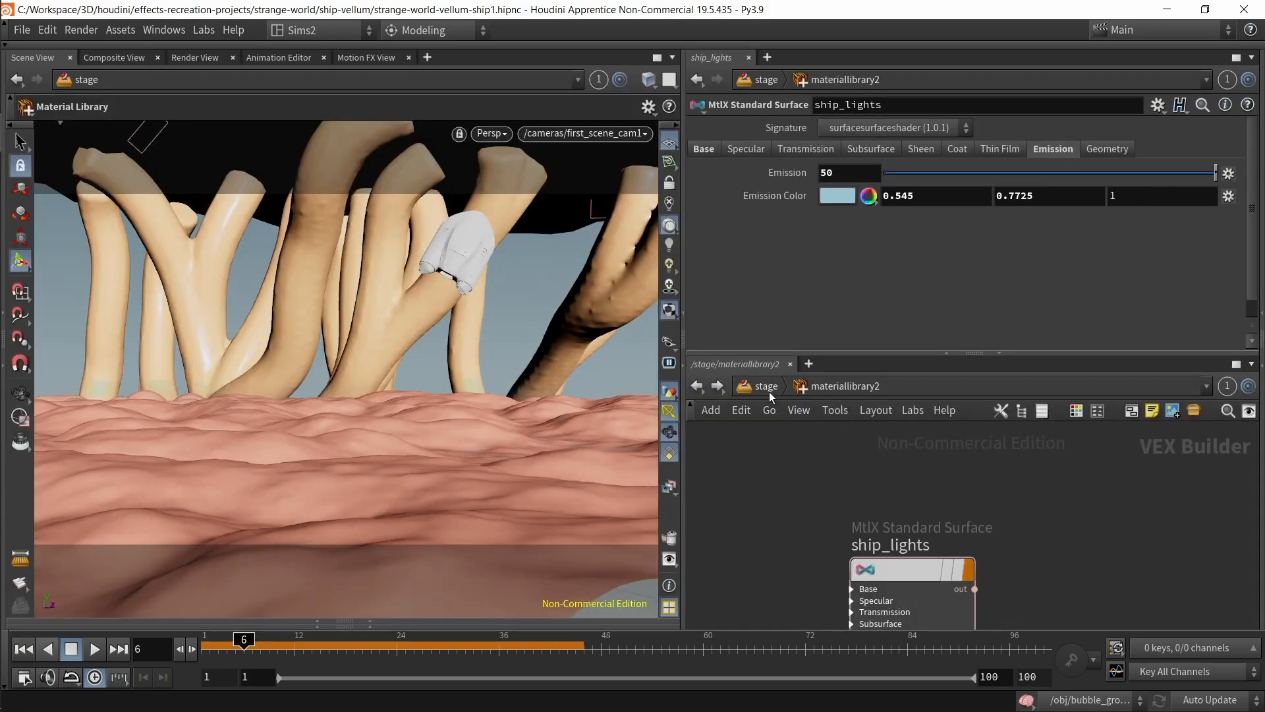
key(u)
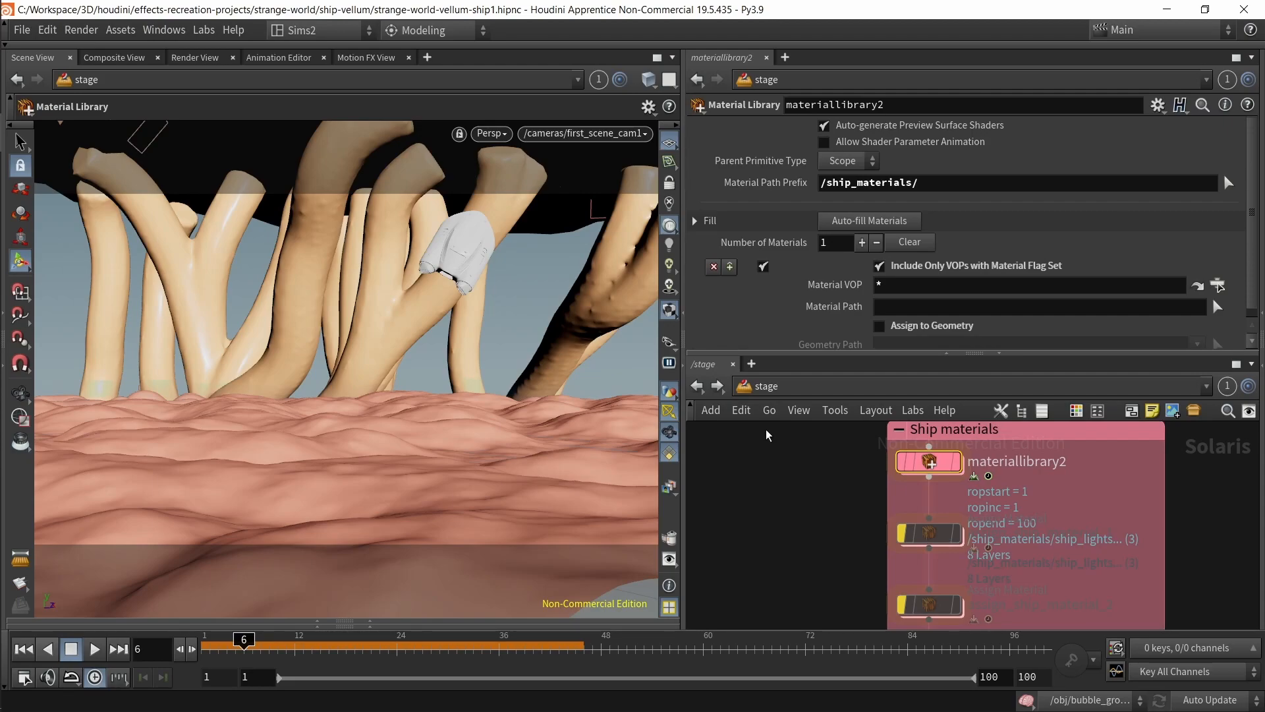
scroll(798, 472, down, 2)
middle_drag(848, 579, 804, 490)
drag(809, 431, 858, 588)
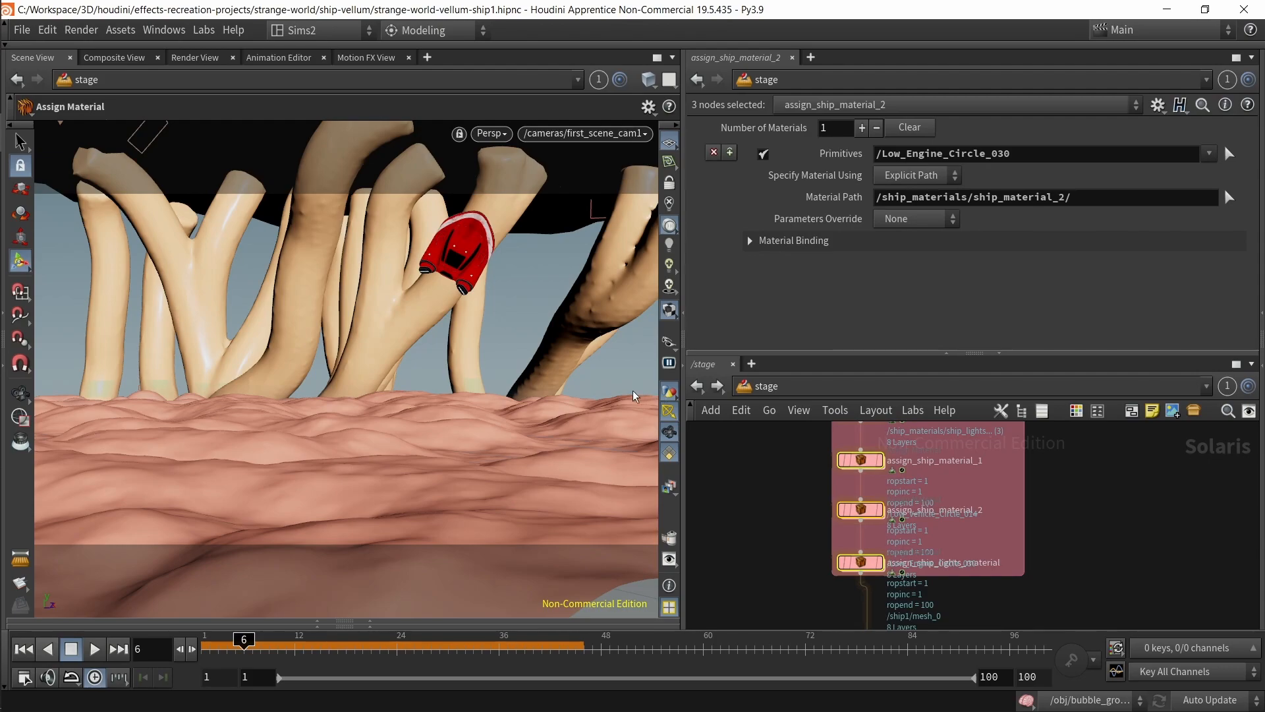
click(795, 551)
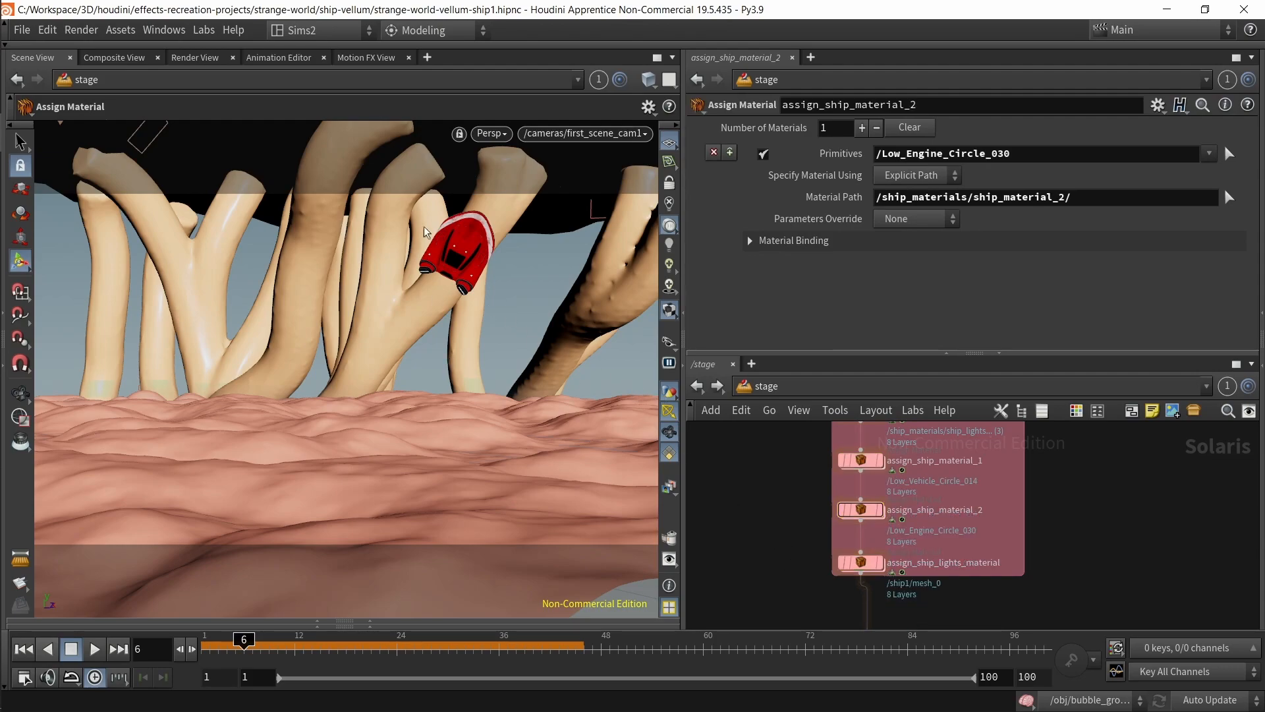
Step: Preview the ship in a small Karma render region and switch the viewport back to the GL display
click(492, 133)
click(518, 230)
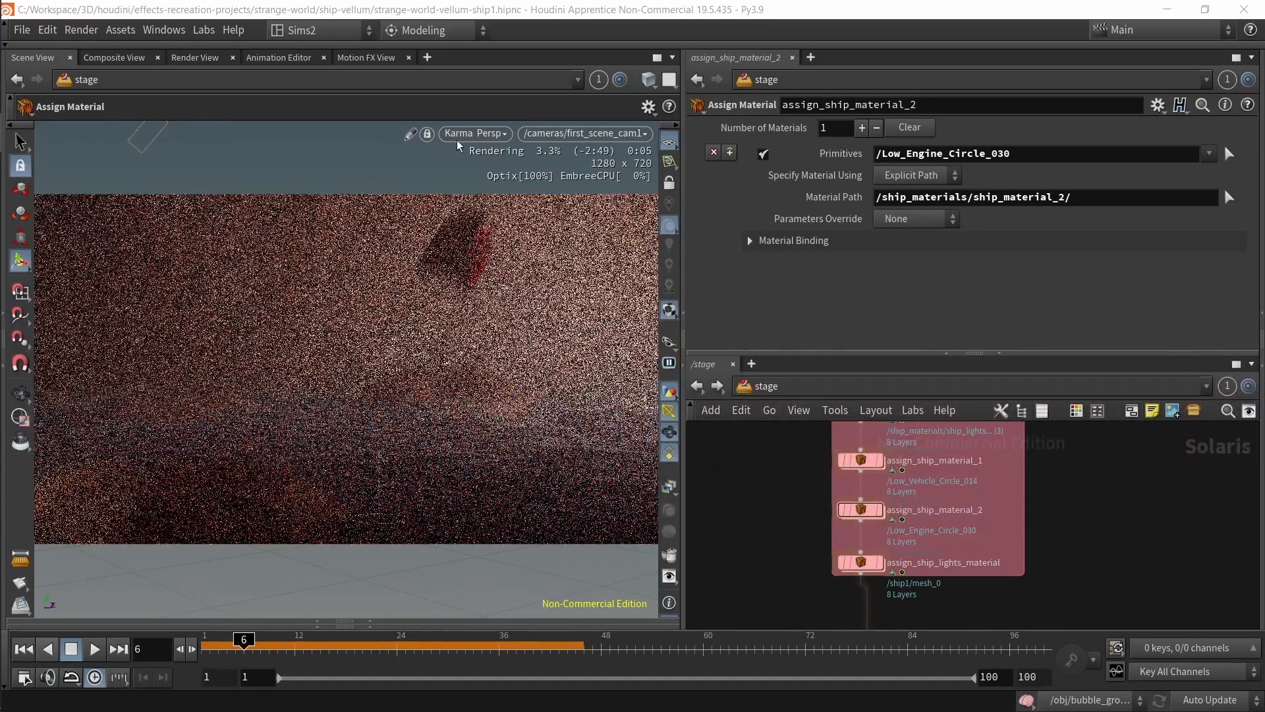
click(28, 418)
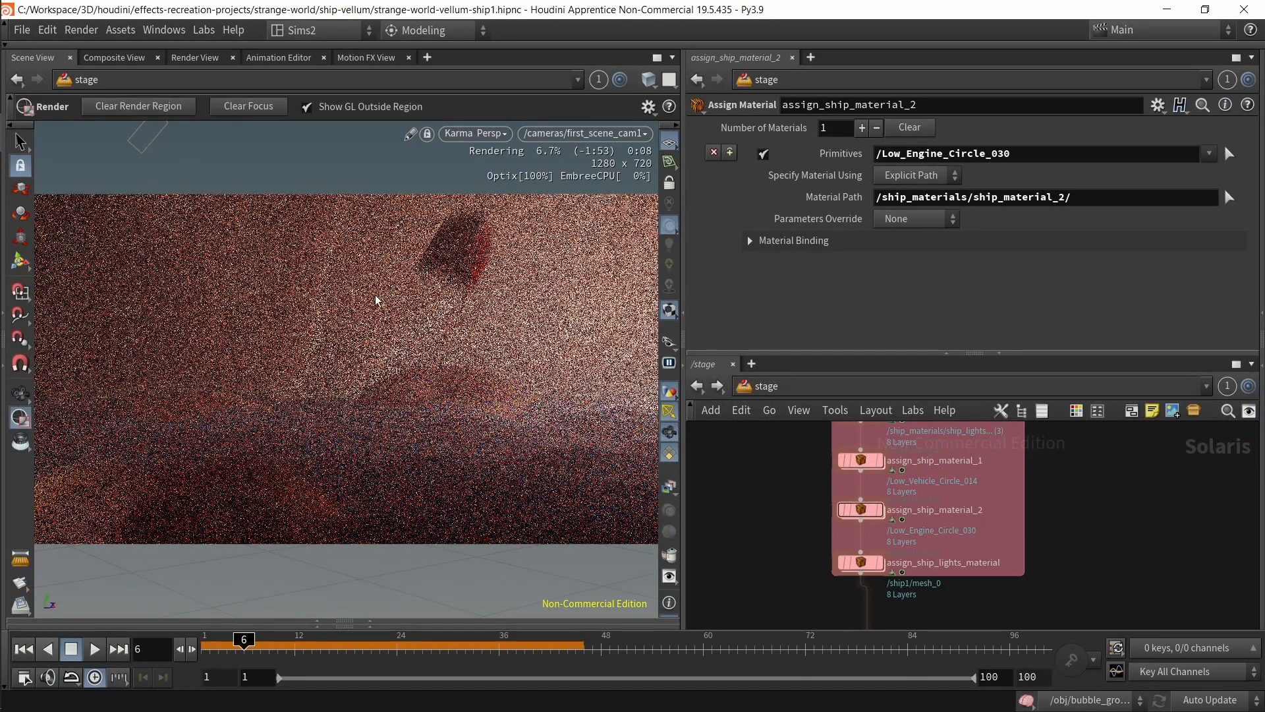
mouse_move(405, 198)
mouse_down()
mouse_move(530, 299)
mouse_move(513, 308)
mouse_up()
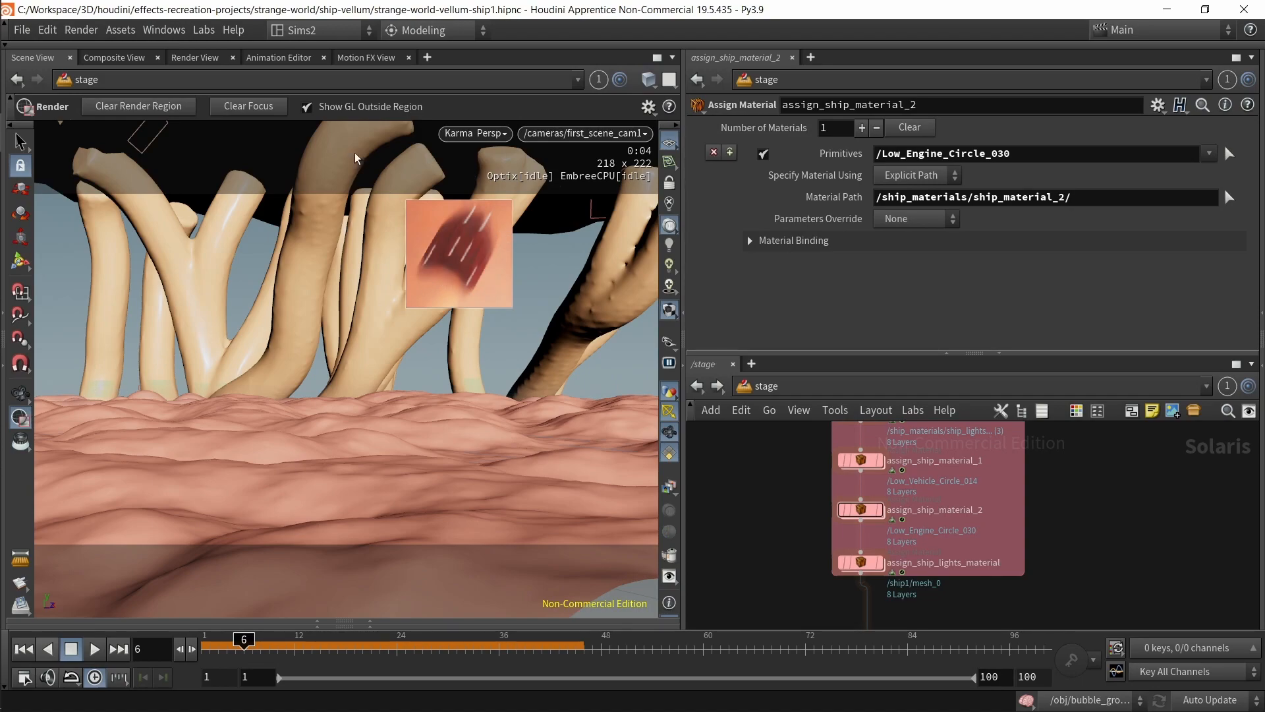
click(504, 133)
click(488, 192)
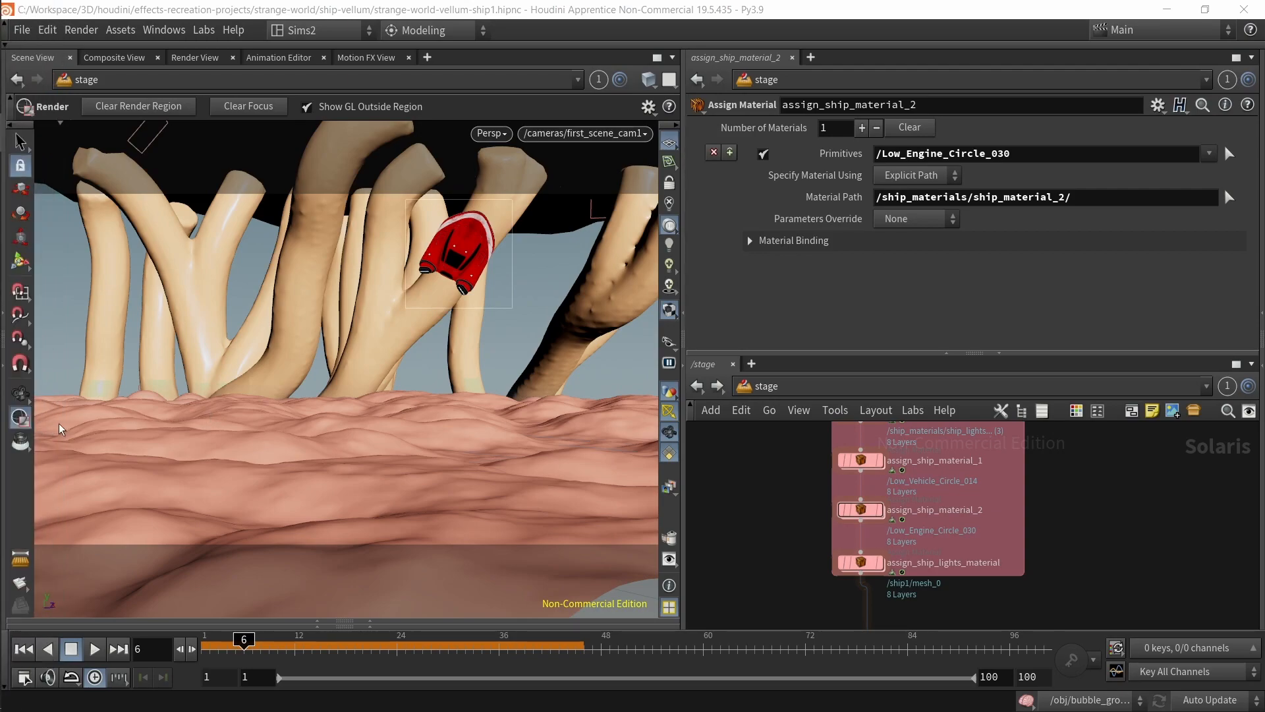
click(21, 422)
drag(269, 211, 534, 312)
drag(335, 227, 547, 315)
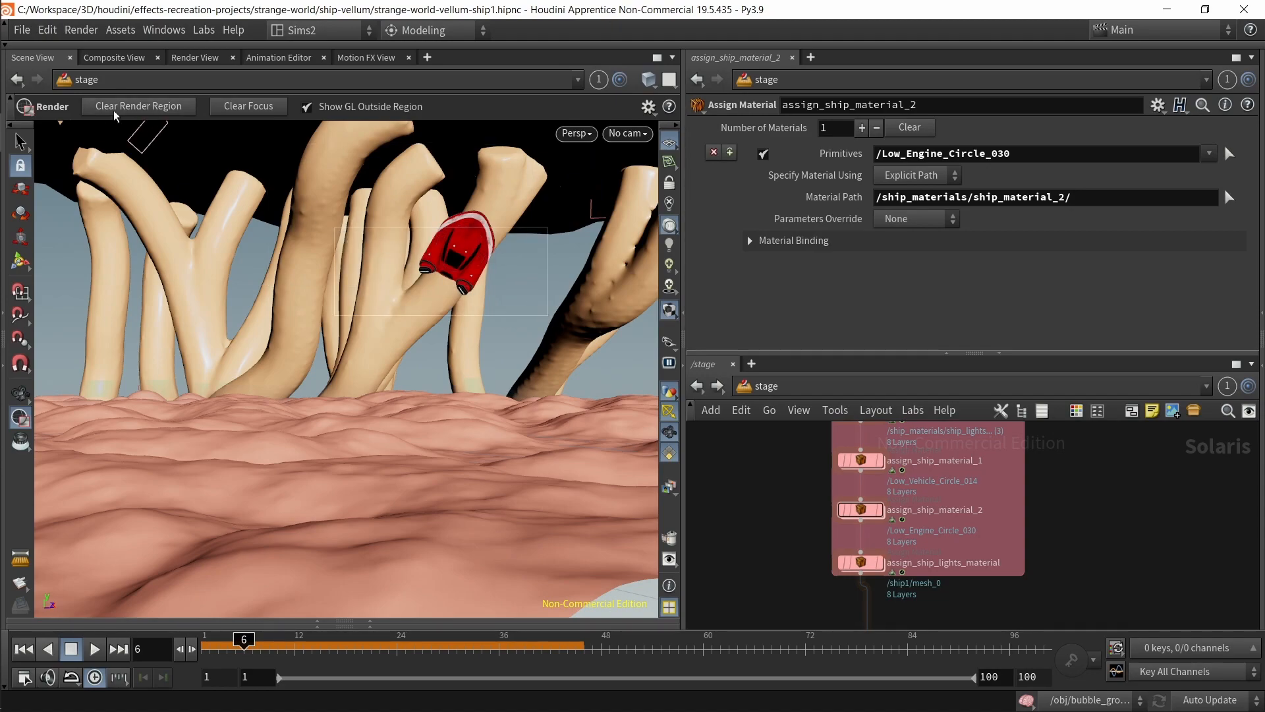
click(137, 112)
Step: Look through first_scene_cam1 again and preview a Karma render region around the ship
click(575, 133)
click(626, 133)
click(626, 133)
click(637, 170)
click(492, 133)
click(511, 211)
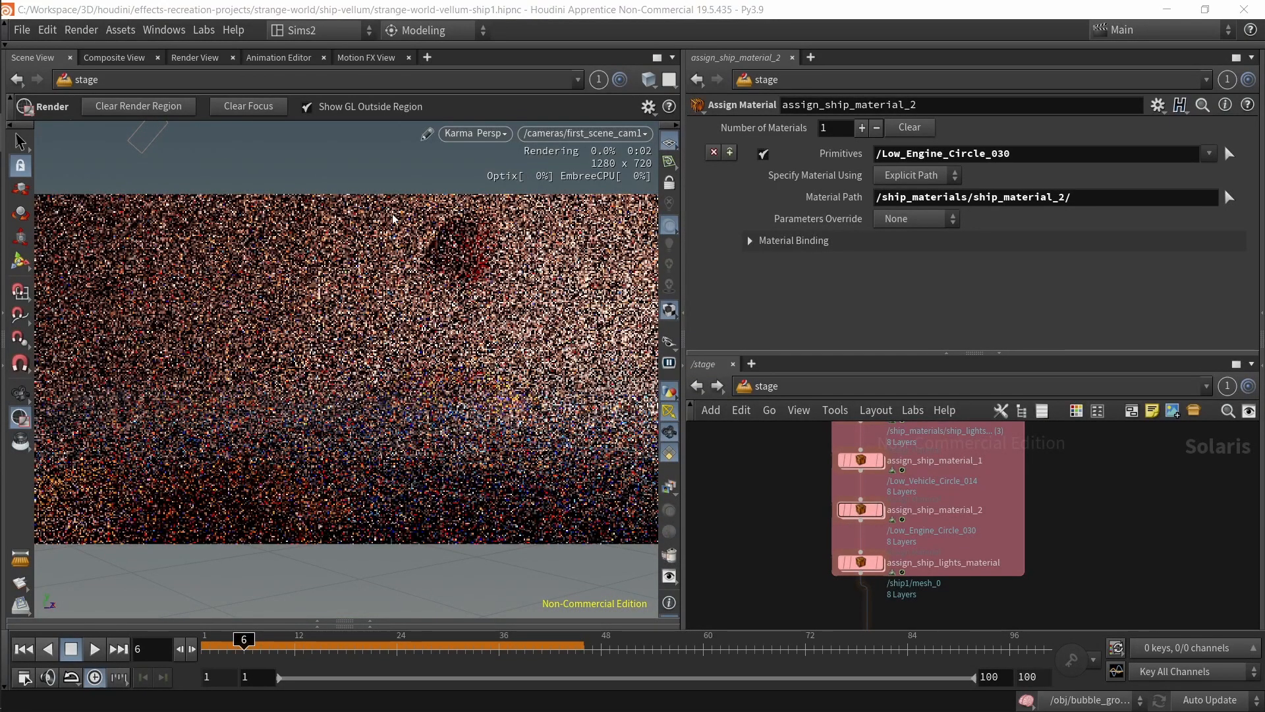
drag(373, 207, 541, 306)
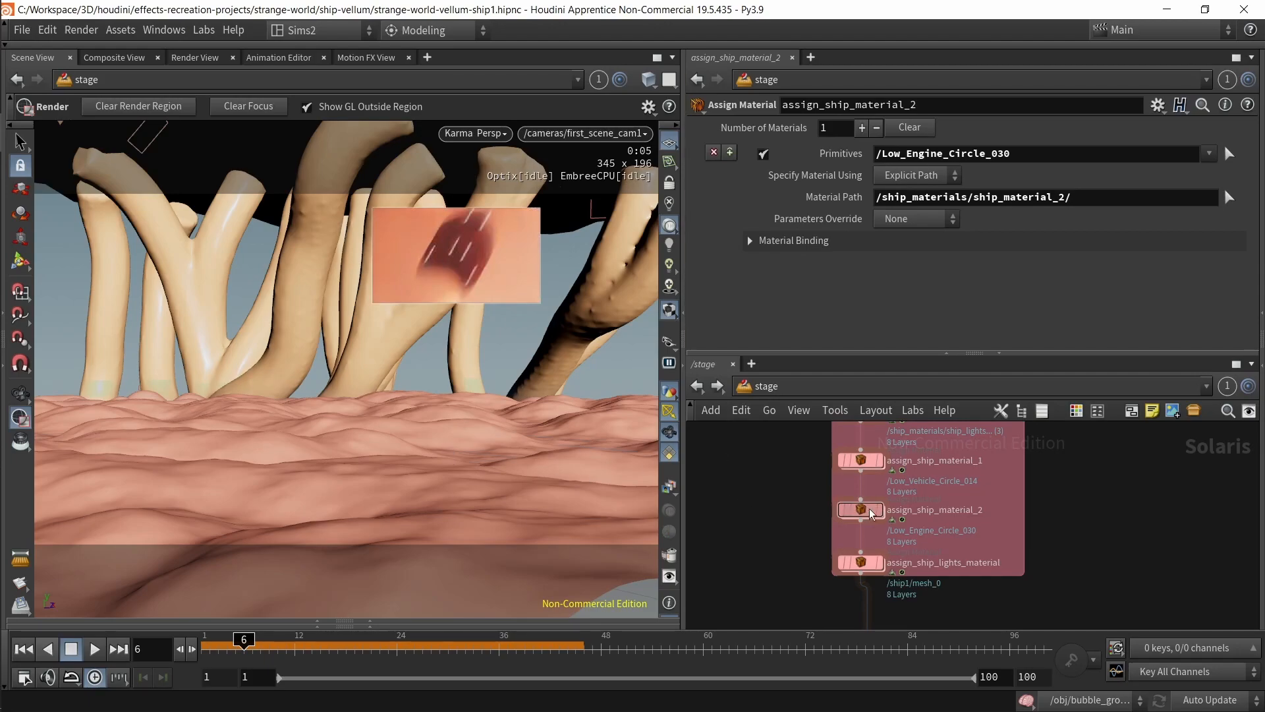
Step: Preview a wide Karma render region over the ground below the ship, clear the region and restore the GL display
scroll(803, 509, down, 3)
middle_drag(804, 509, 820, 433)
middle_drag(829, 556, 819, 668)
middle_drag(802, 538, 816, 498)
drag(362, 395, 491, 454)
drag(116, 353, 593, 512)
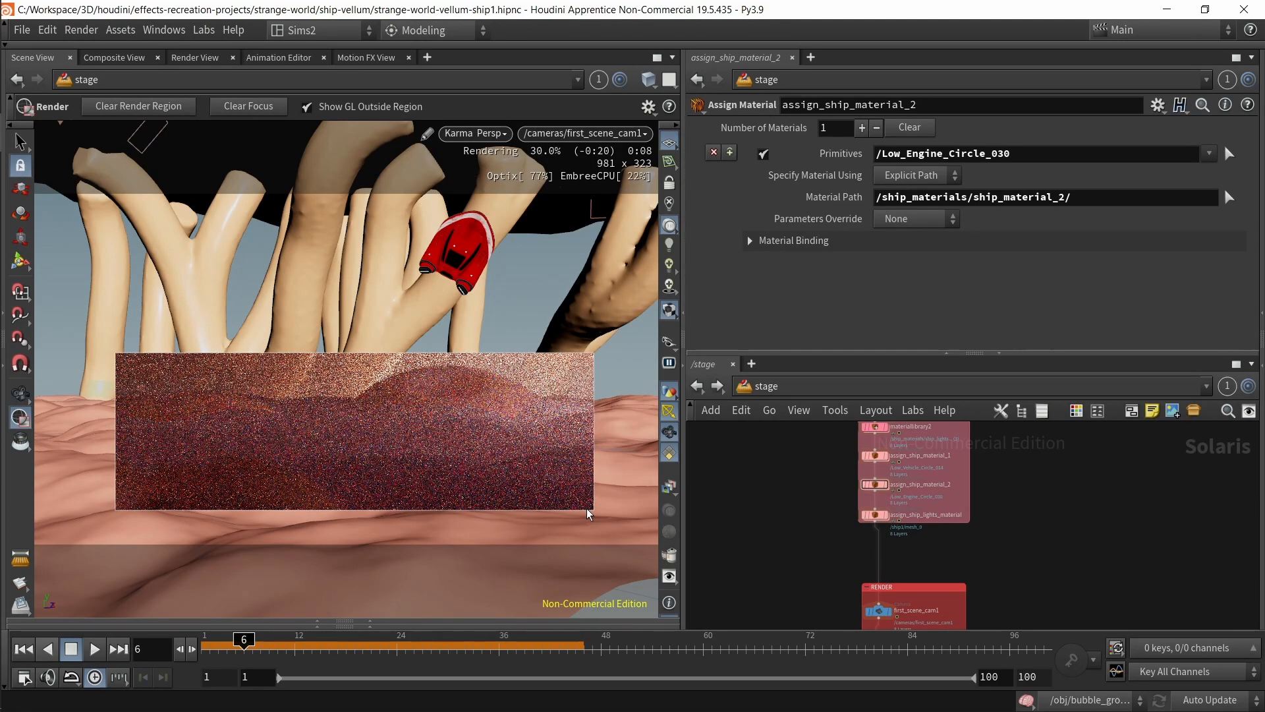
click(176, 112)
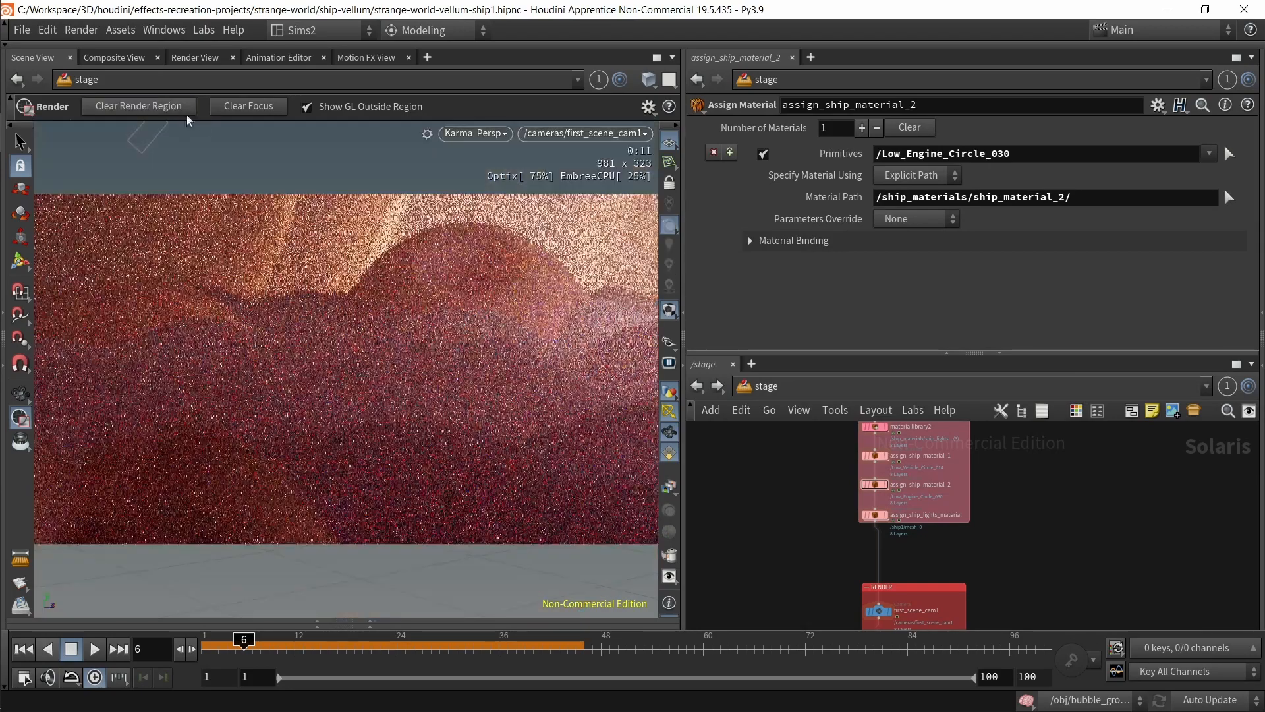
click(474, 134)
click(480, 195)
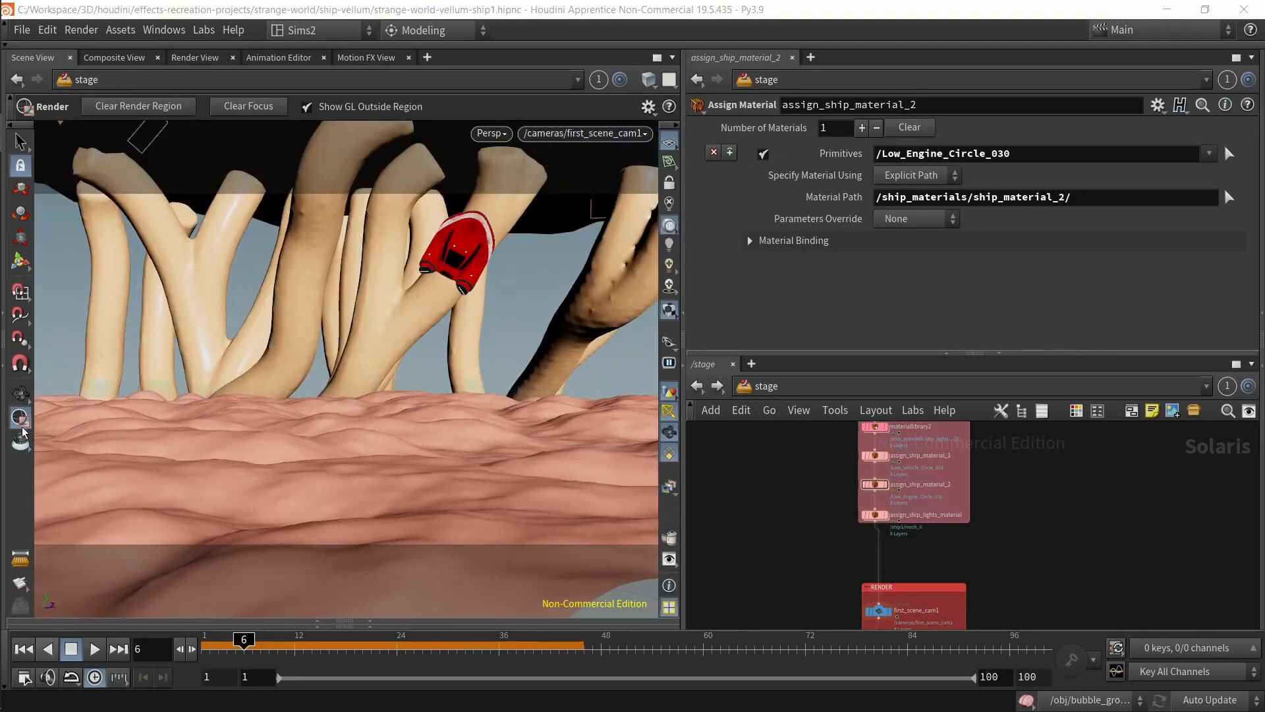
Step: Go to frame 5 and examine the view and sampling parameters of the first_scene_cam1 camera
click(236, 640)
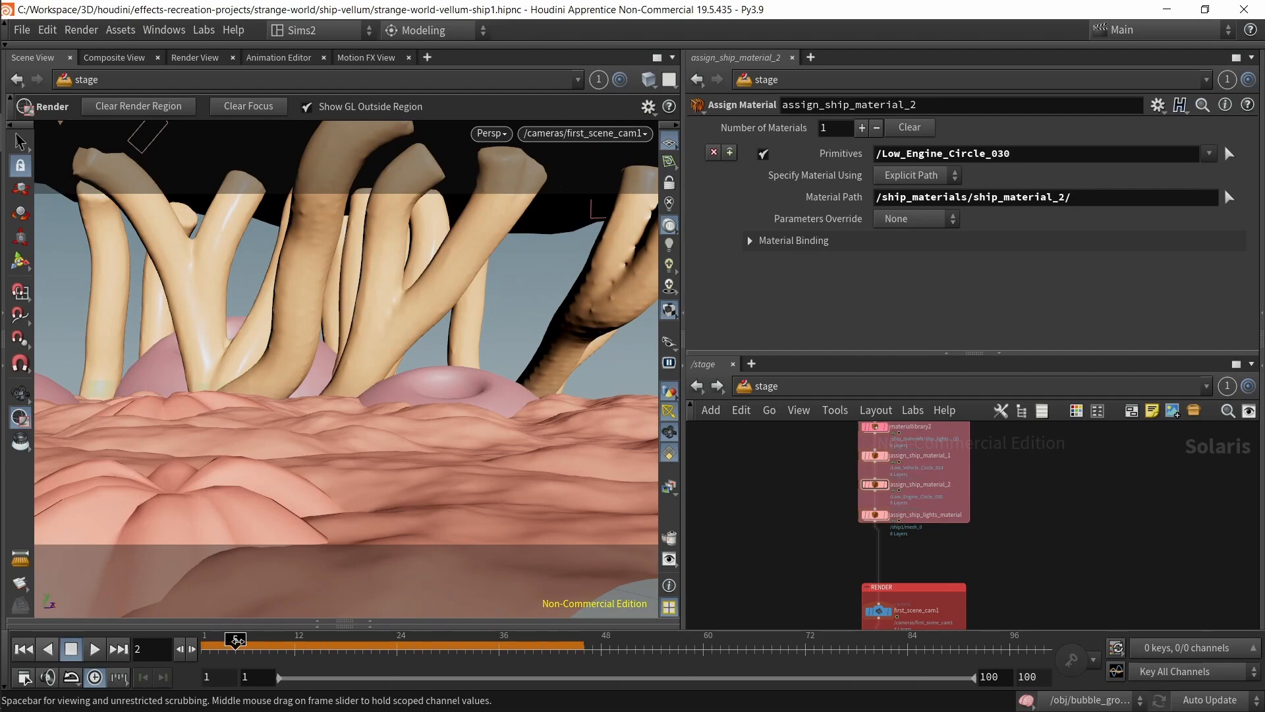
click(21, 394)
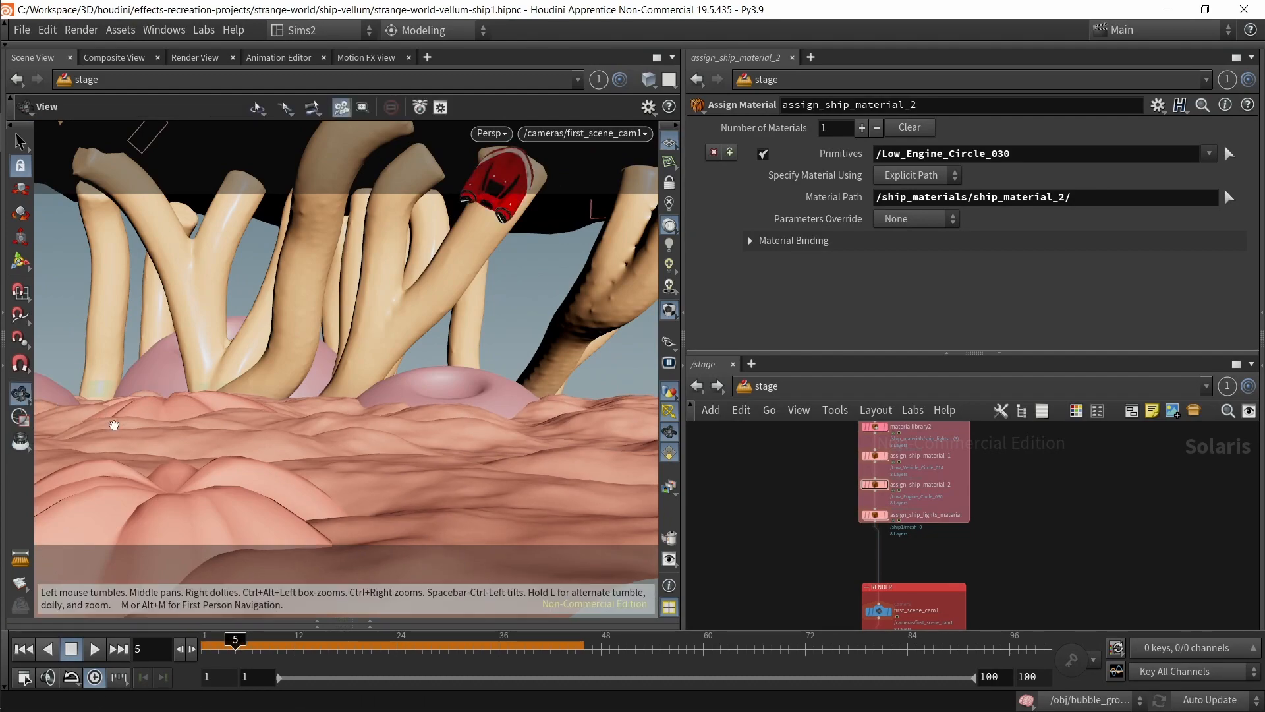
middle_drag(853, 525, 817, 421)
drag(802, 491, 884, 506)
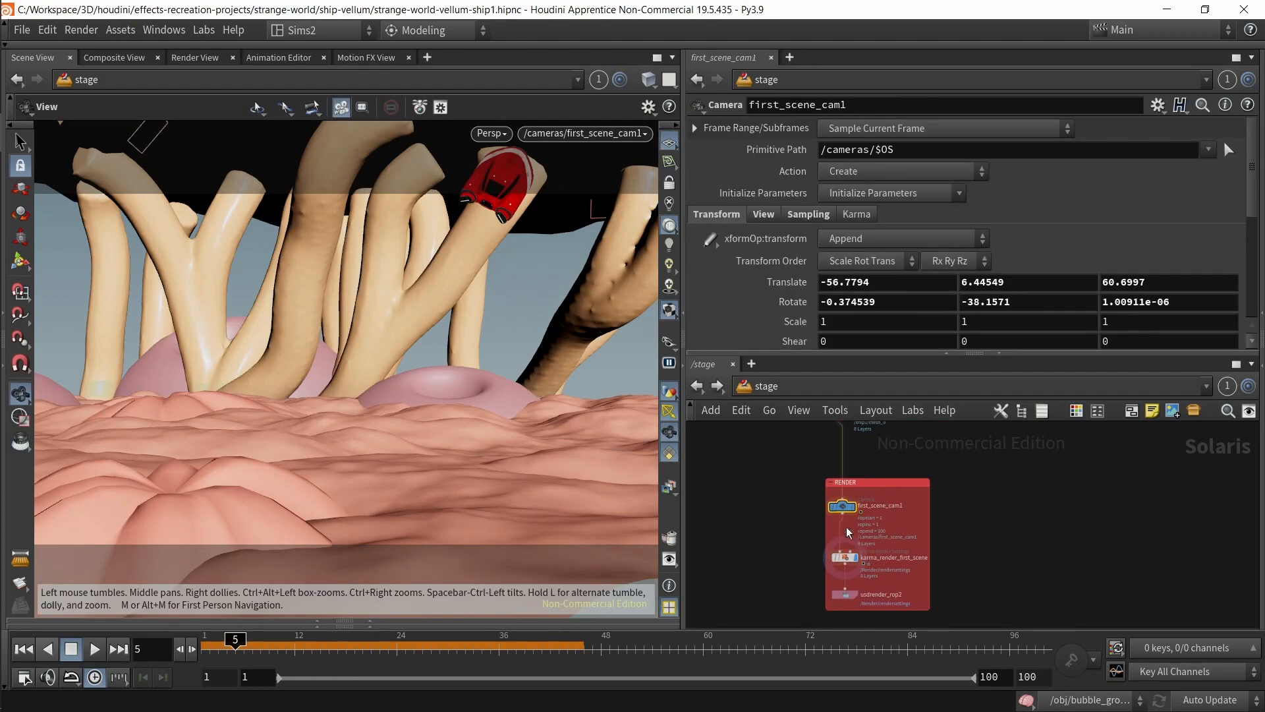
scroll(825, 524, up, 3)
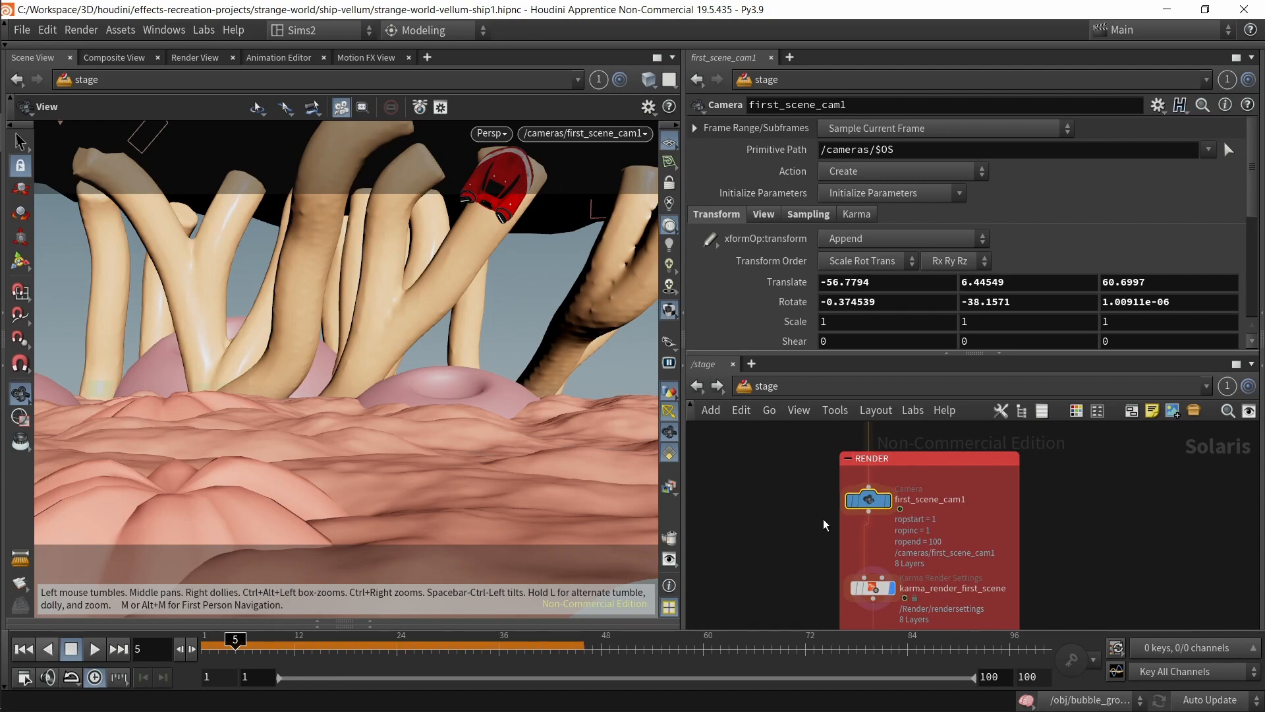
click(878, 592)
click(888, 496)
click(764, 214)
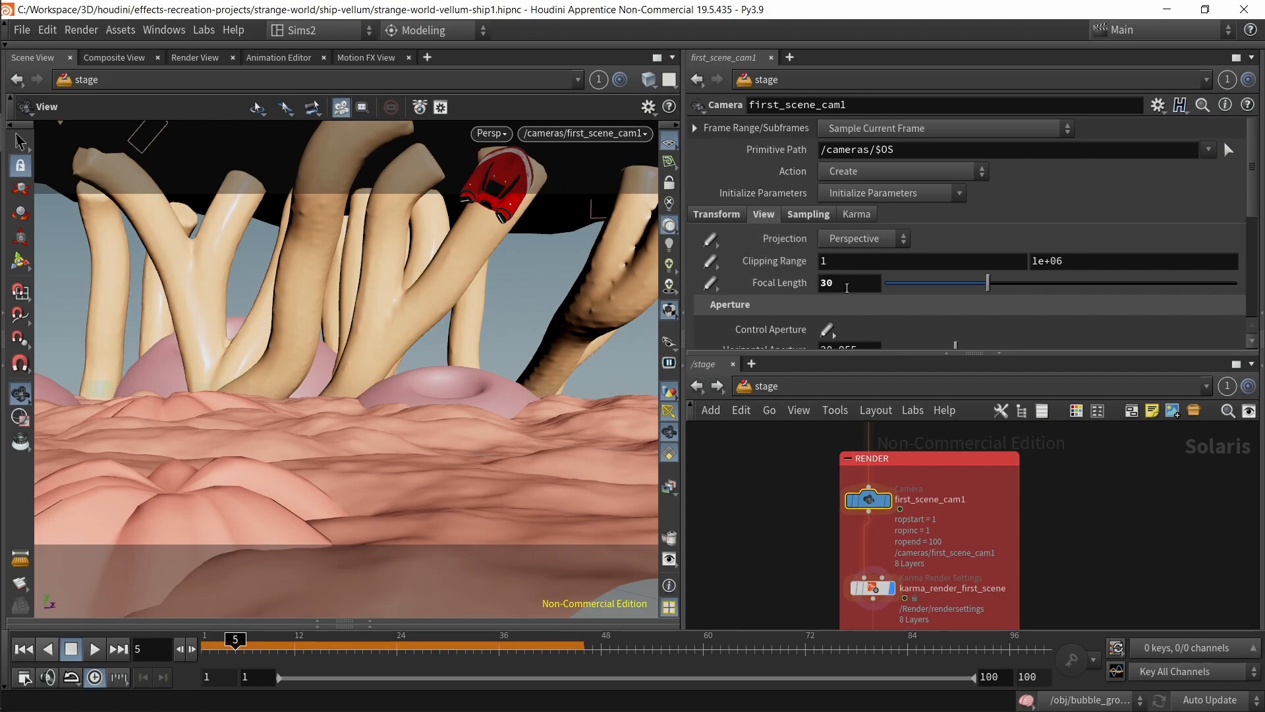
scroll(846, 288, down, 3)
scroll(850, 264, up, 3)
click(796, 214)
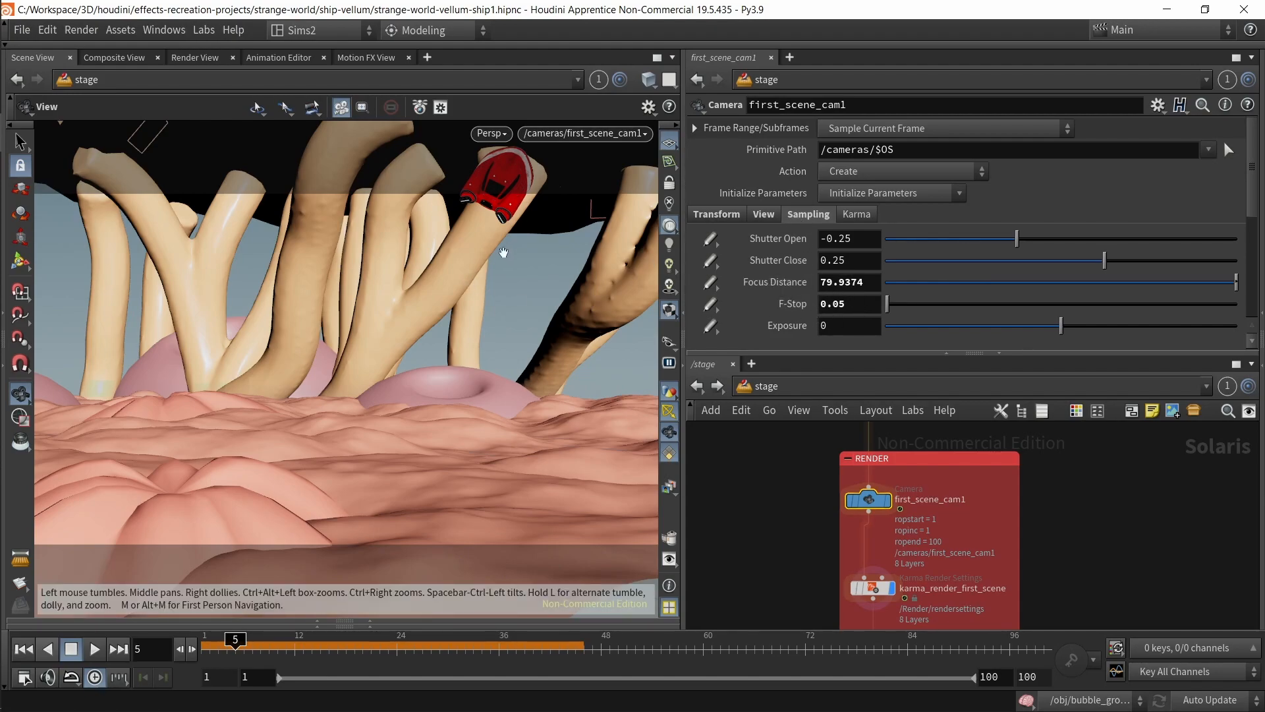
Step: Go to frame 6 and show the focus plane of first_scene_cam1 in the viewport with the Camera tool
click(191, 650)
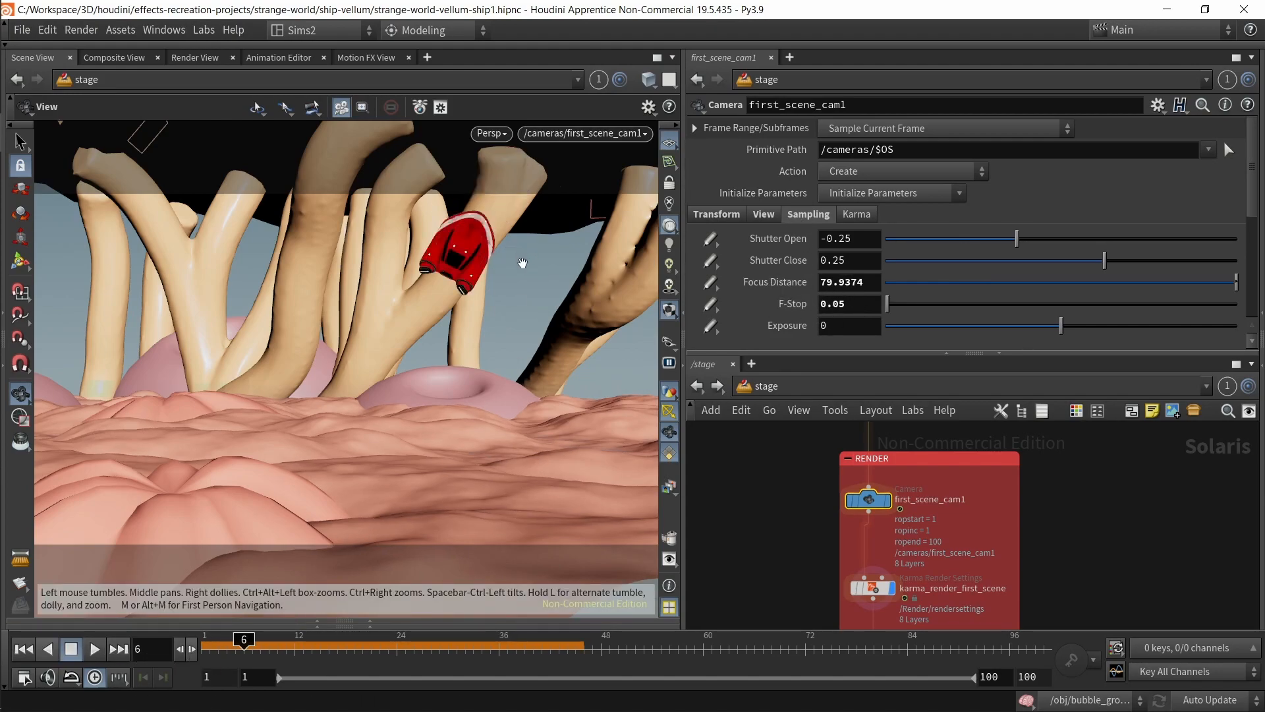
key(Return)
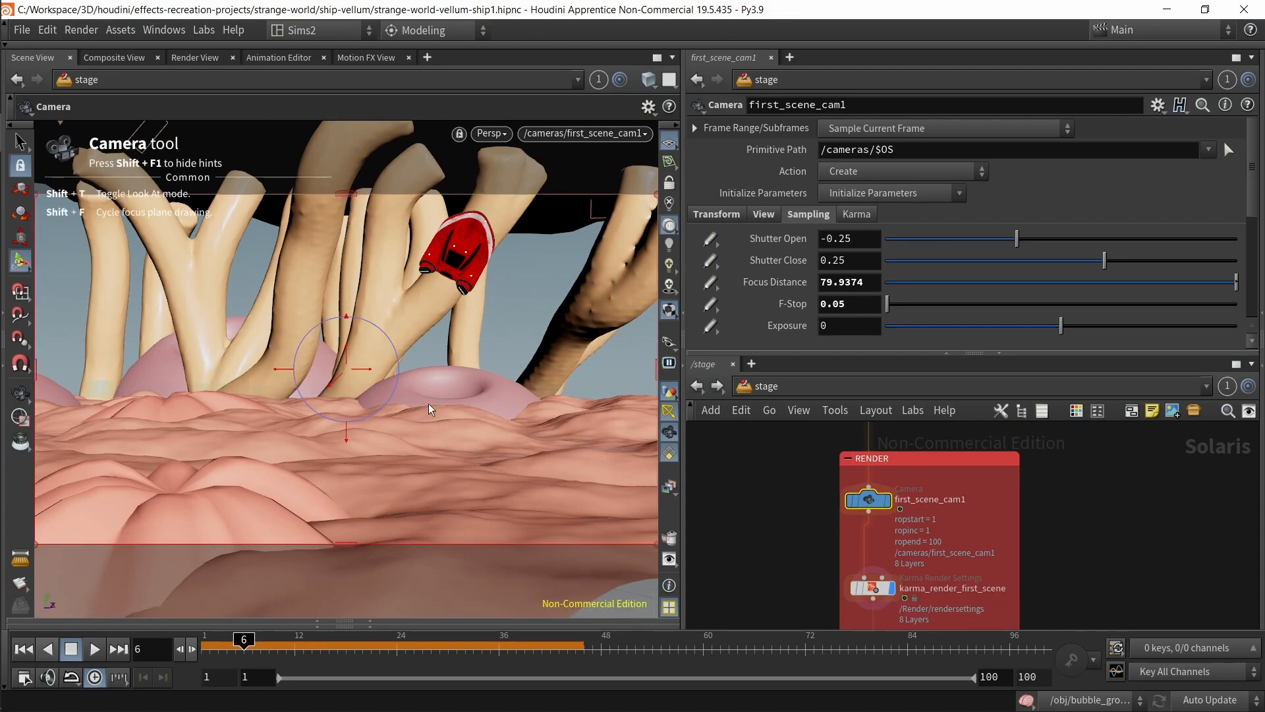
key(shift)
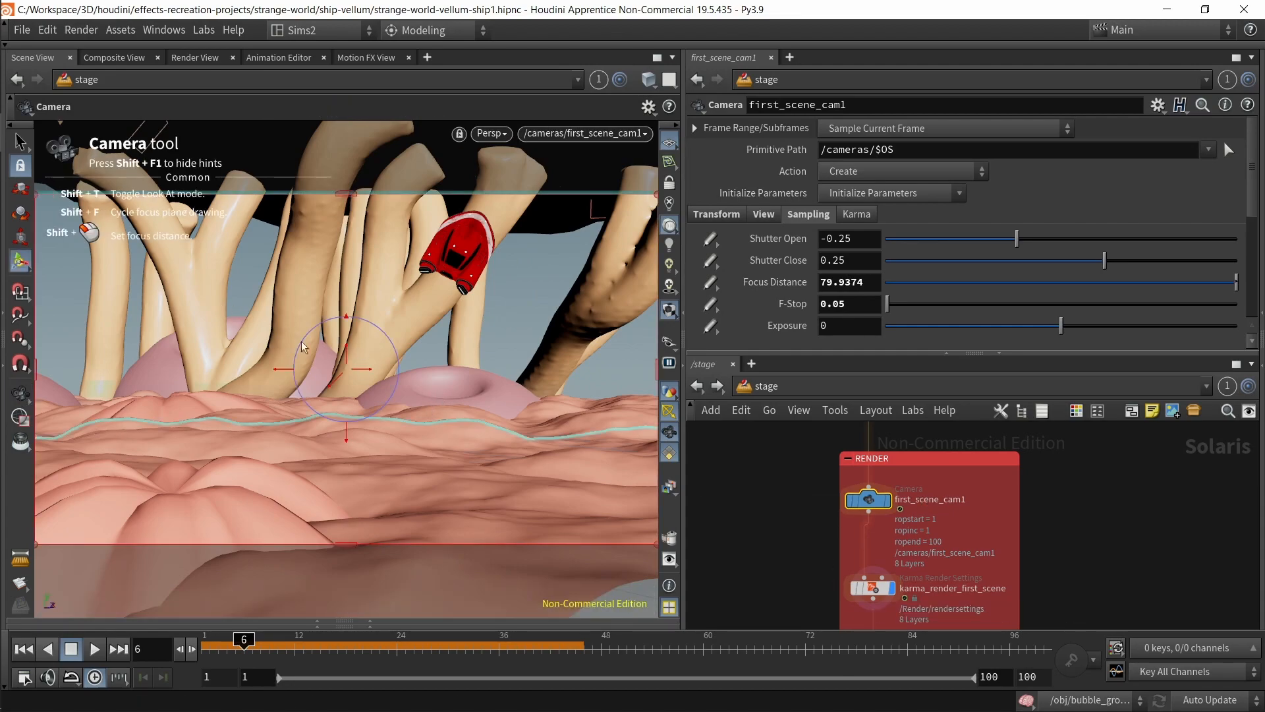
key(shift+f)
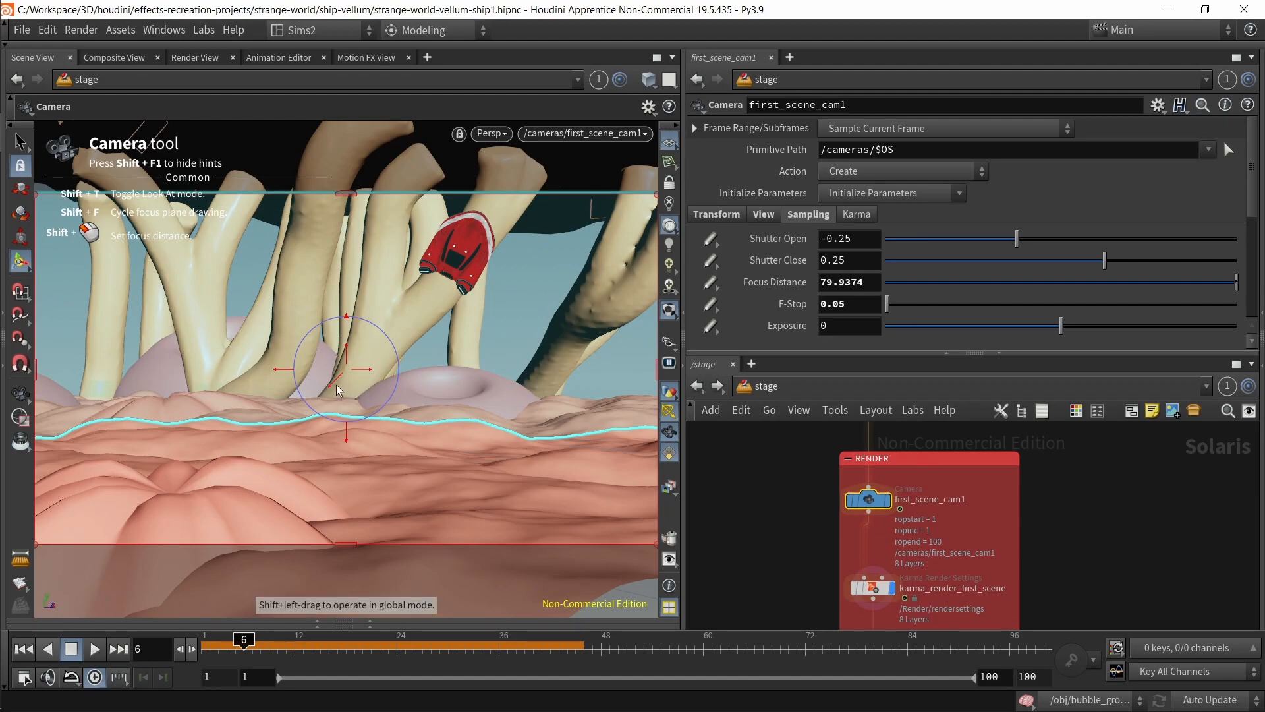
Step: Try adjusting the camera's focus distance to 79.8274 and undo the last parameter change
middle_drag(875, 282, 850, 323)
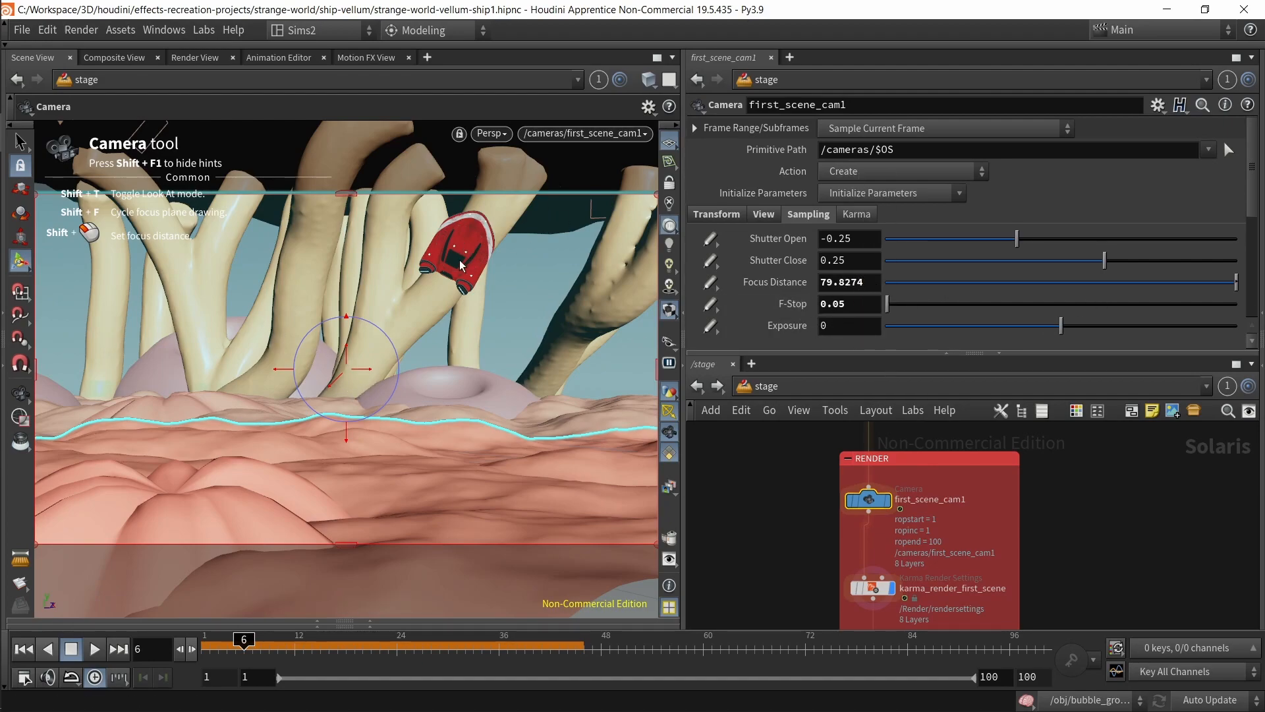
key(shift+f)
key(ctrl+z)
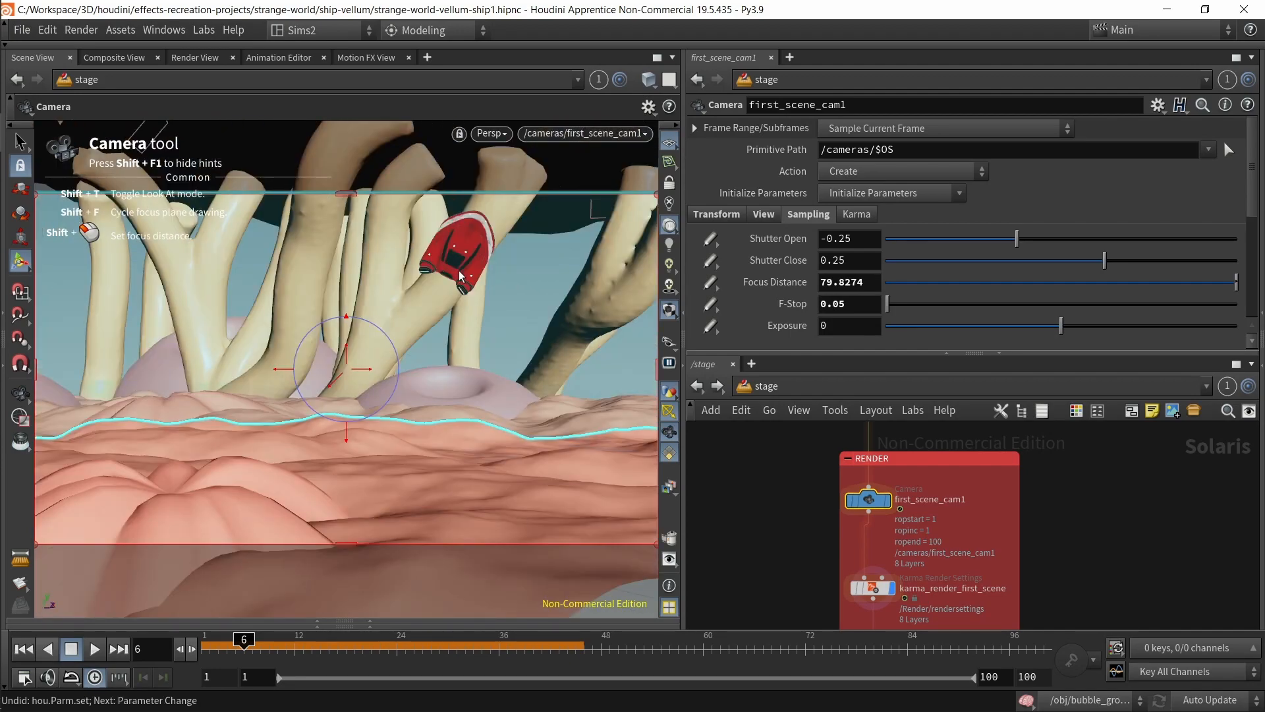
Step: Focus first_scene_cam1 on the ship by picking points on its body, giving a focus distance of about 84.86
shift+click(459, 257)
shift+click(448, 253)
shift+click(455, 244)
shift+click(453, 251)
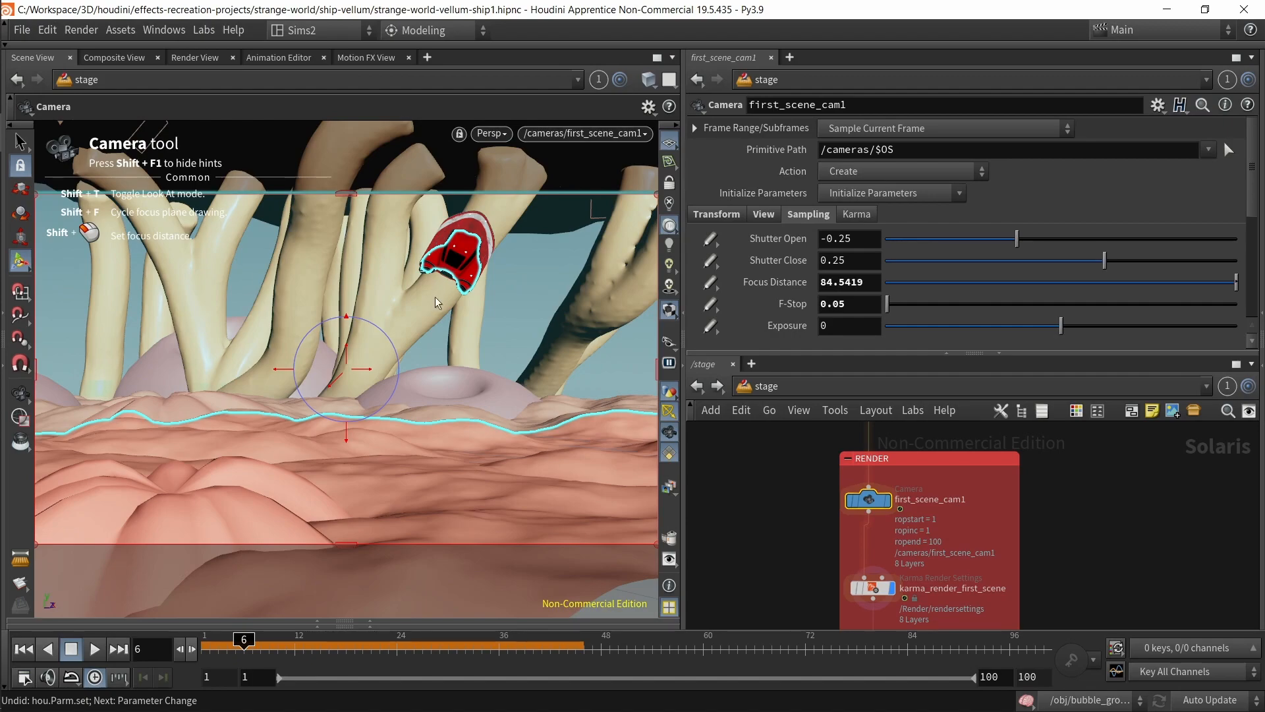
shift+click(474, 224)
shift+click(487, 239)
shift+click(464, 278)
shift+click(477, 264)
shift+click(482, 243)
shift+click(480, 258)
shift+click(475, 252)
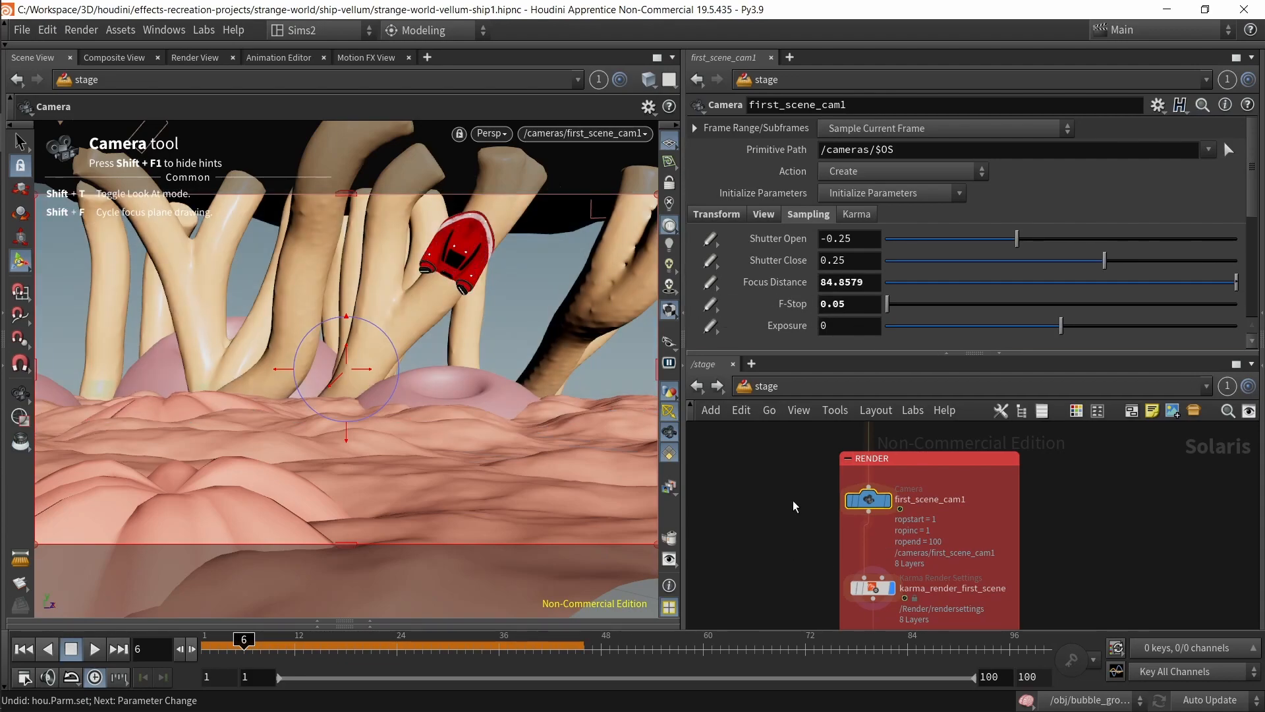
Step: Examine the depth of field and motion blur settings of karma_render_first_scene, including velocity blur and geometry time samples
middle_drag(793, 500, 753, 437)
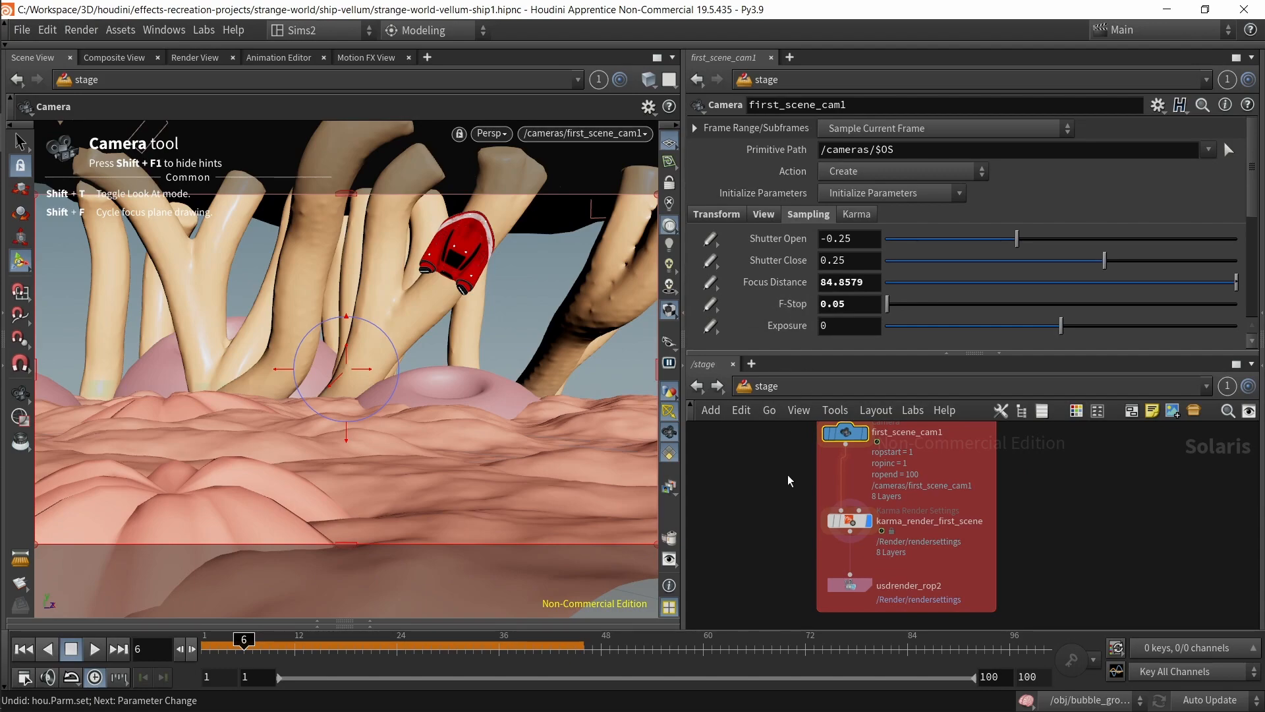
drag(879, 534, 894, 540)
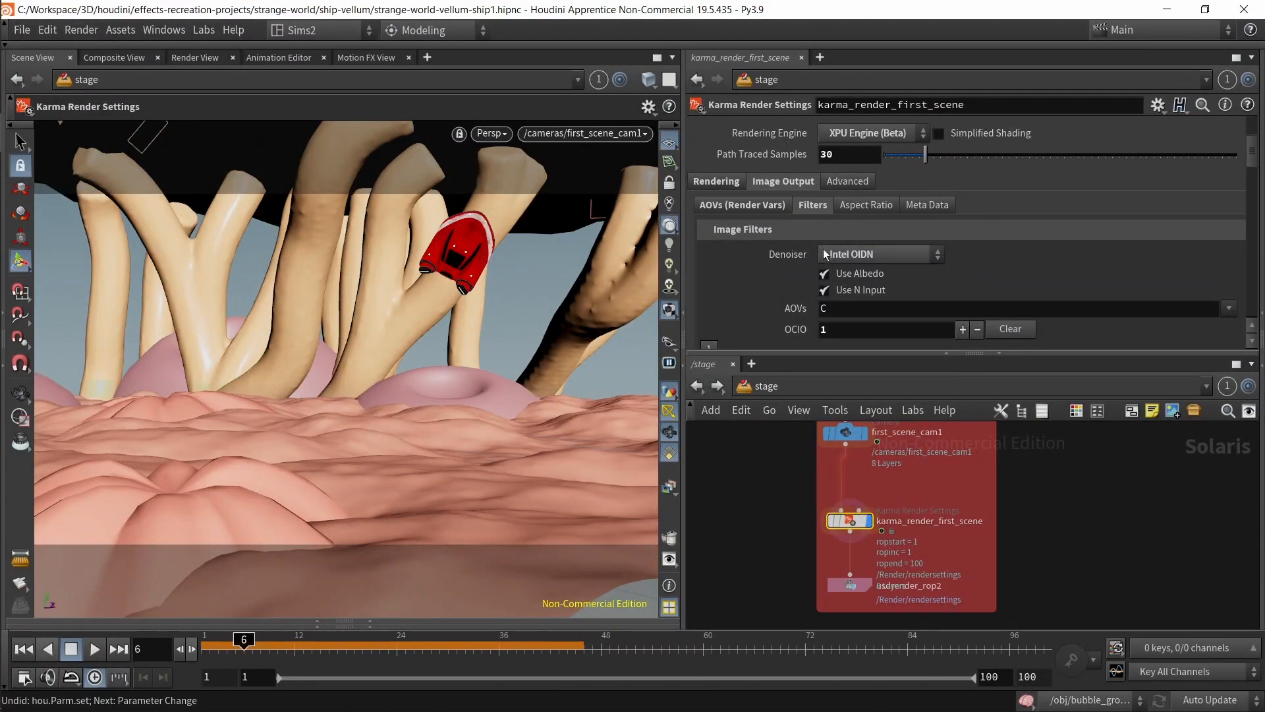
click(720, 180)
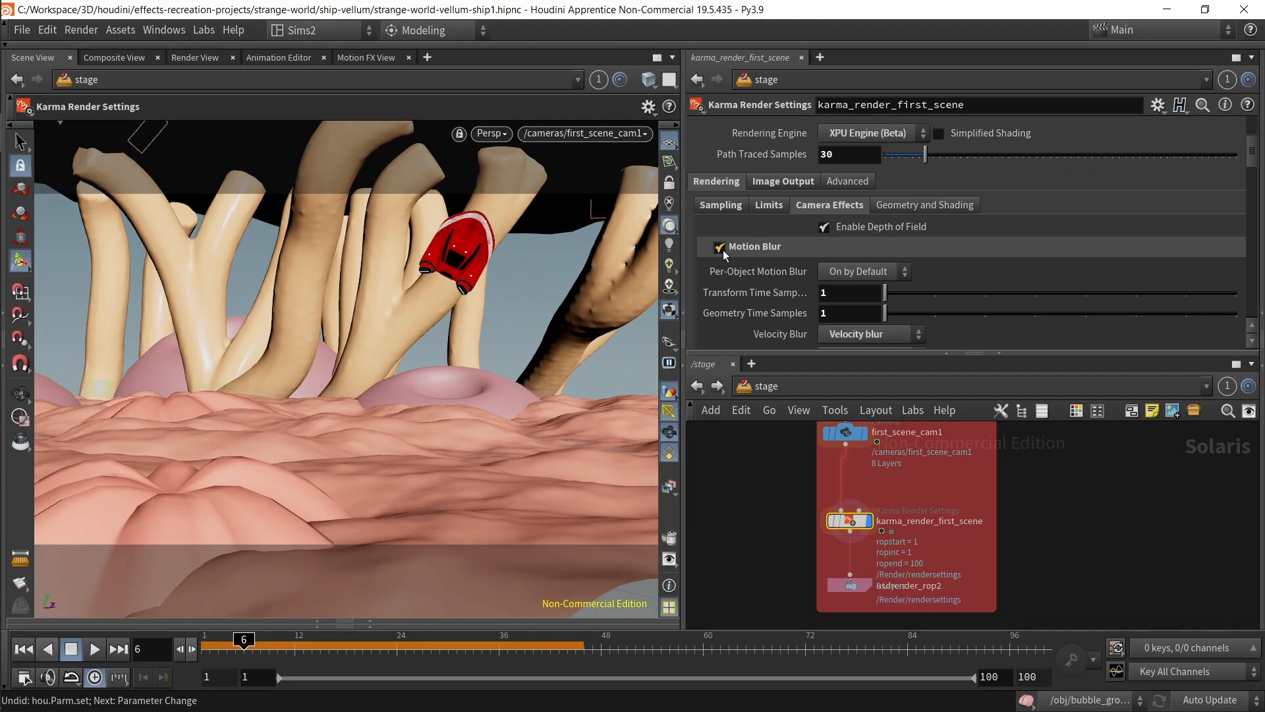
scroll(764, 279, down, 2)
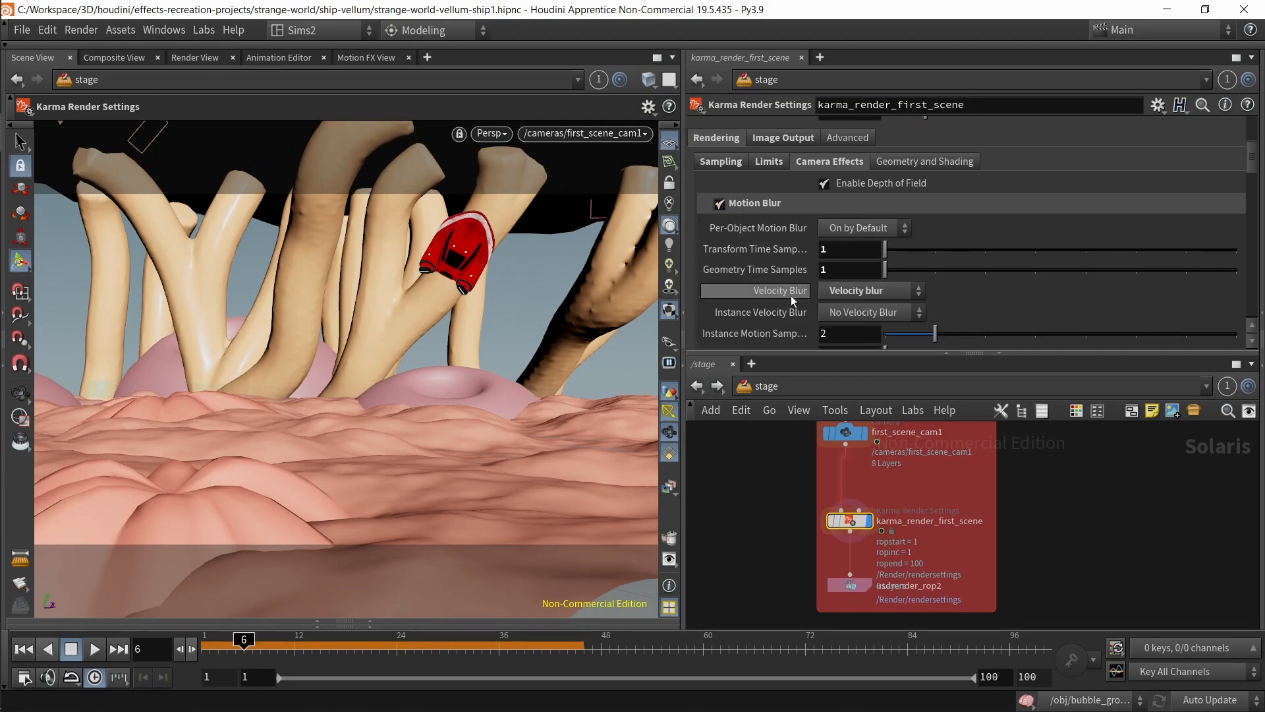
click(855, 295)
click(808, 273)
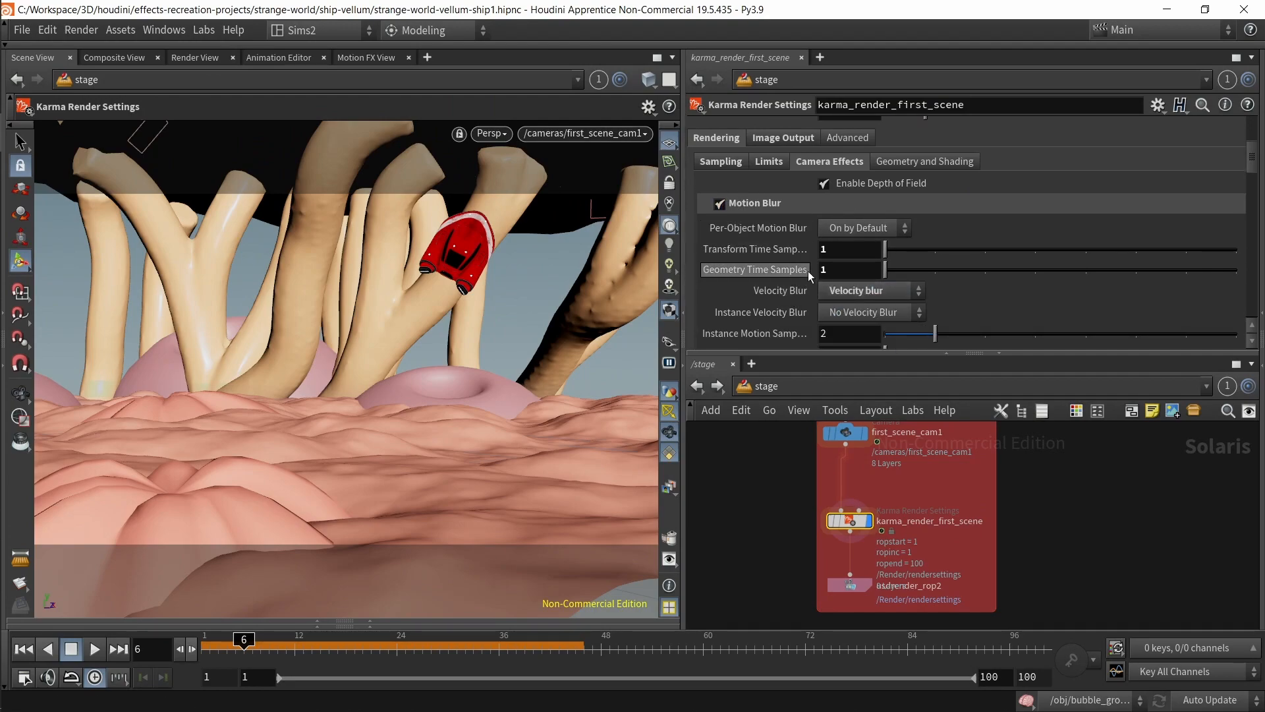
drag(886, 271, 912, 269)
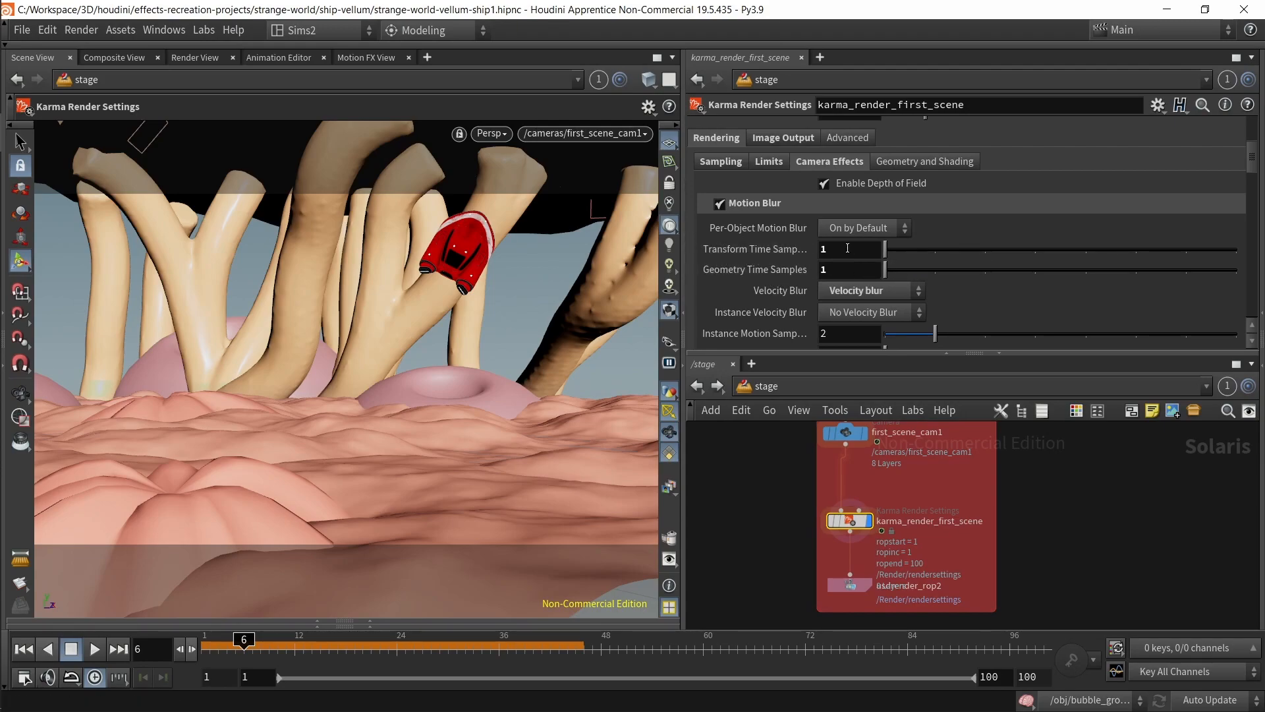
Step: Examine the ray limits and light sampling settings of karma_render_first_scene, briefly reverting Light Sampling Quality to its default and undoing that
scroll(836, 230, up, 3)
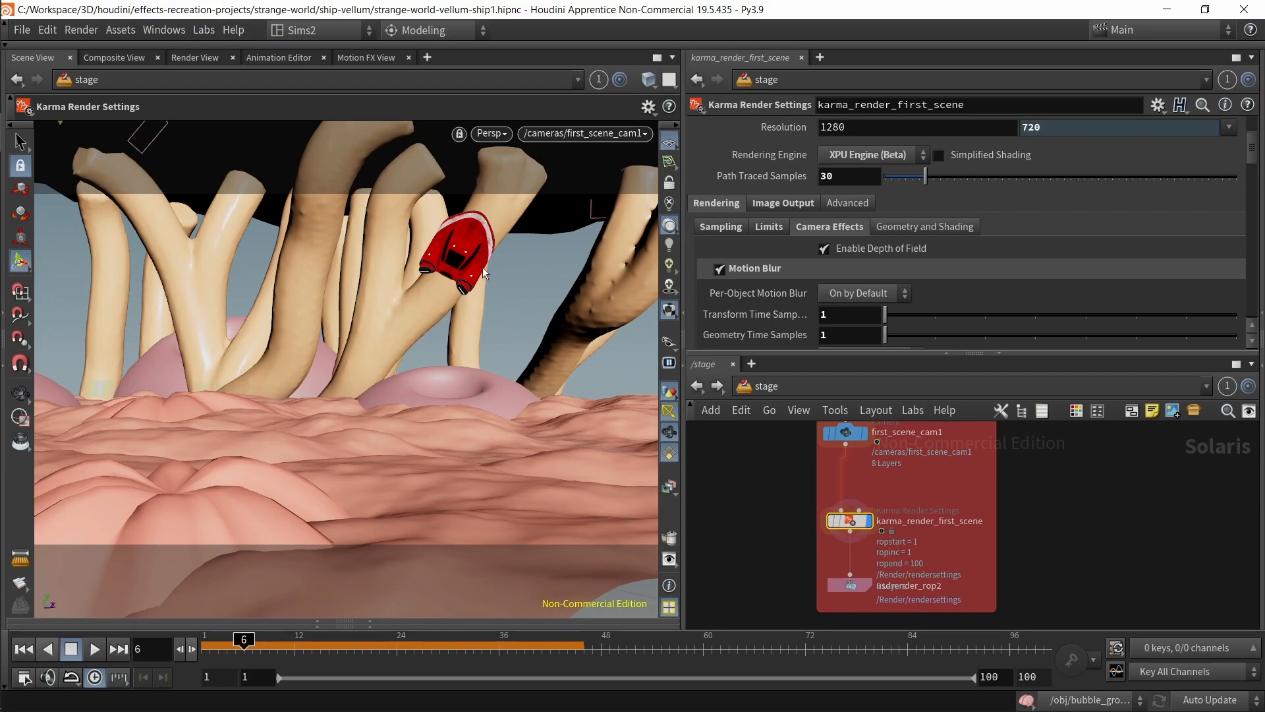
click(769, 227)
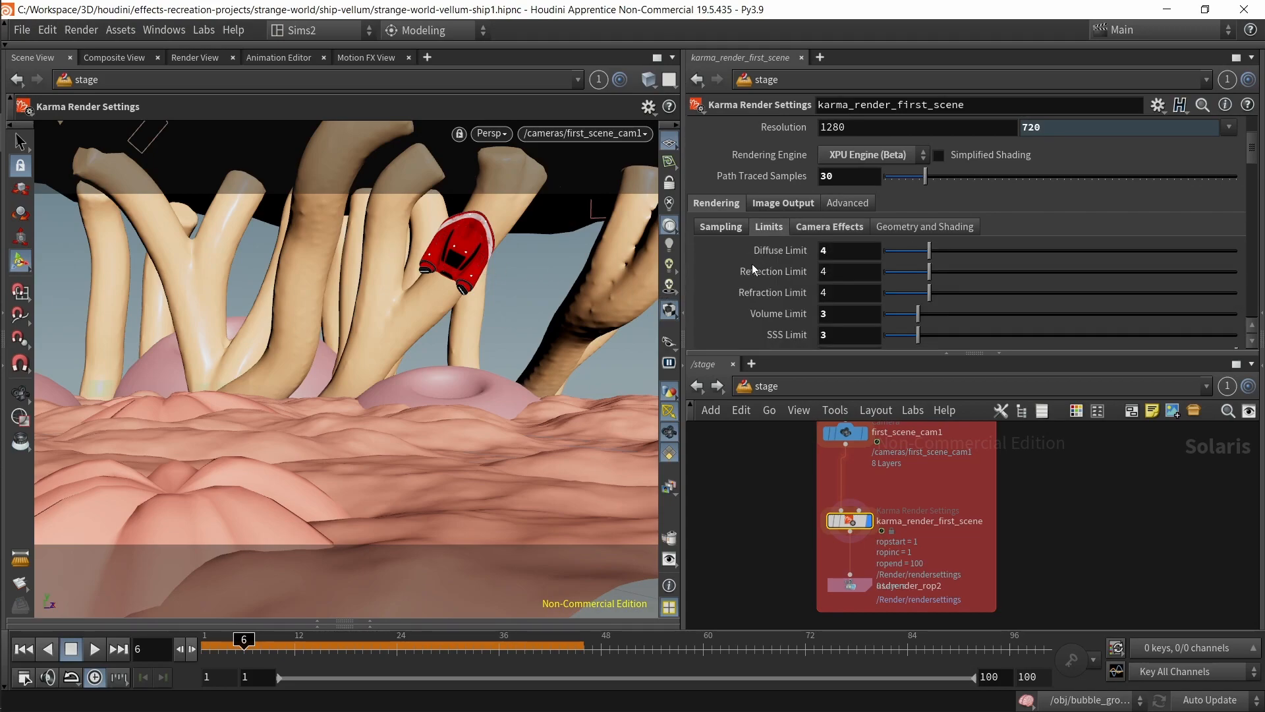
scroll(855, 233, down, 1)
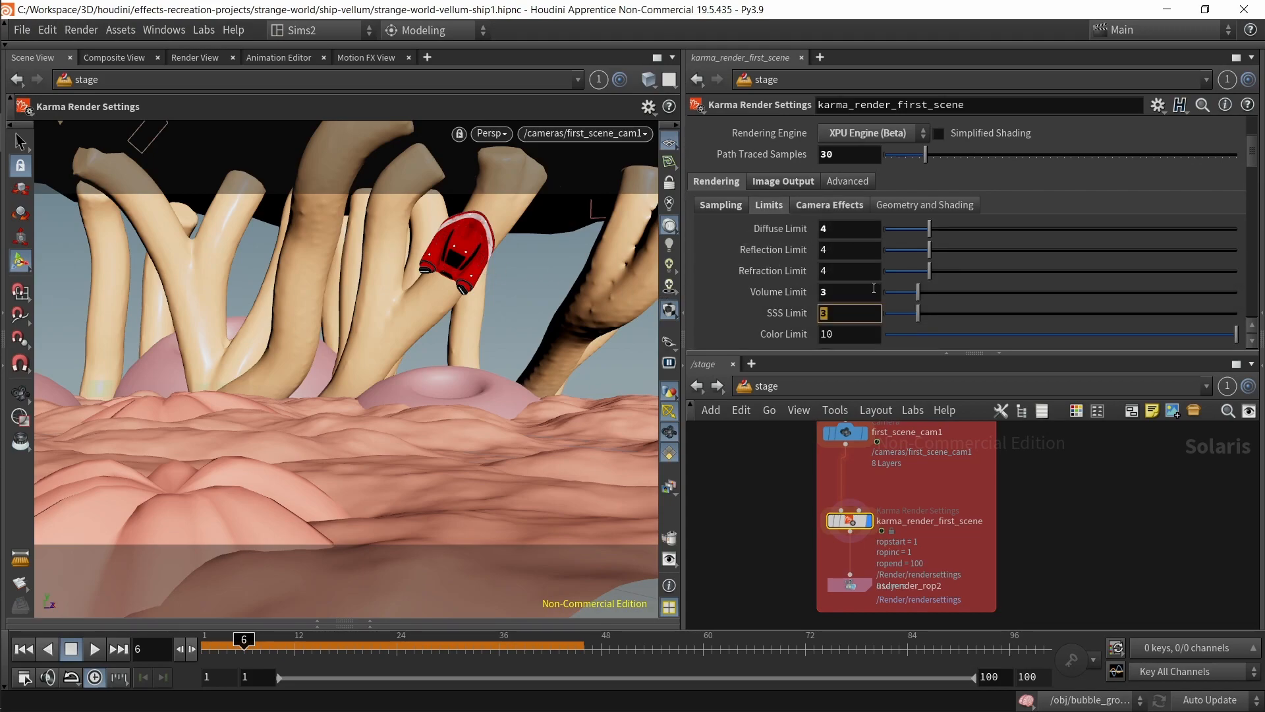
click(718, 209)
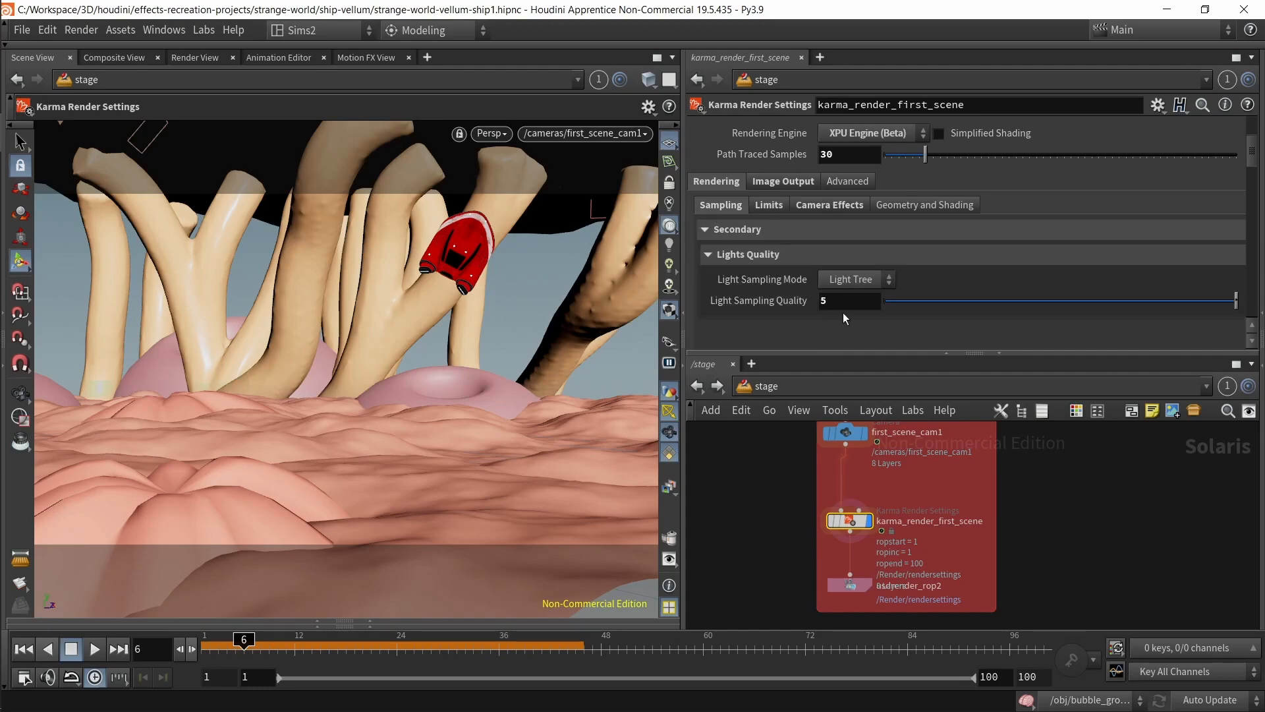
ctrl+middle_click(771, 305)
key(ctrl+z)
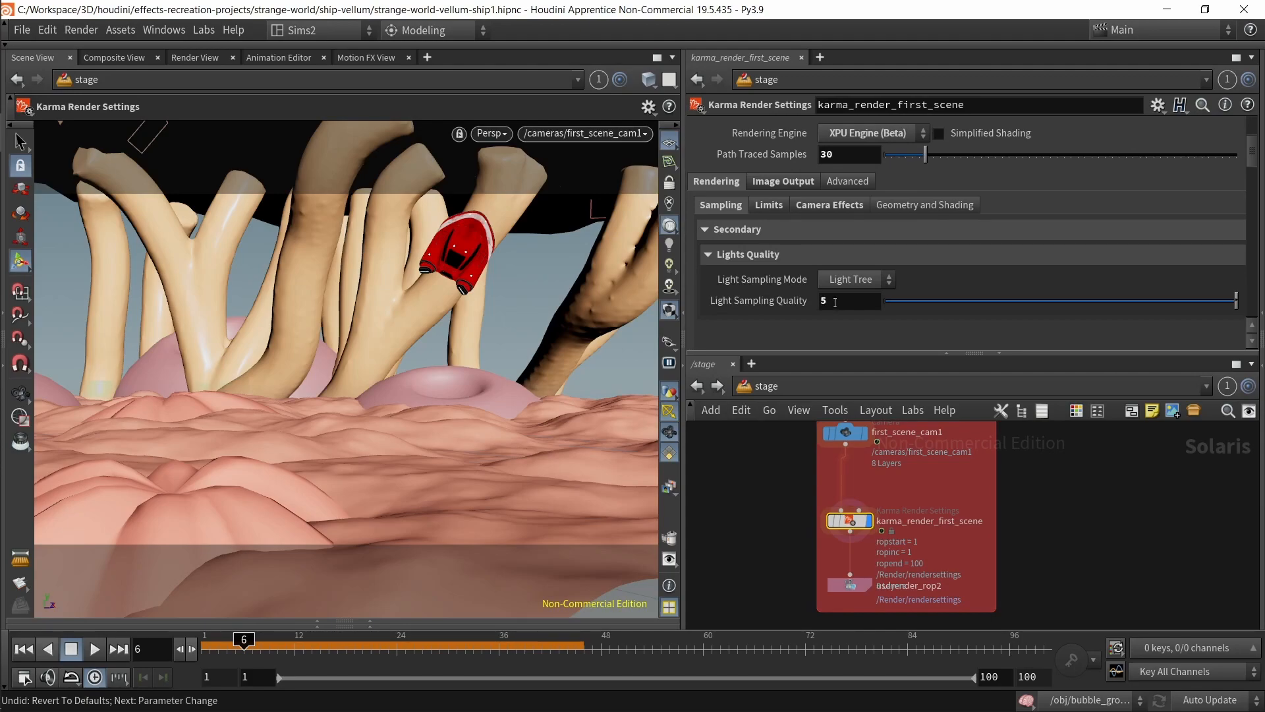
Step: Check the camera path in the render settings against the first_scene_cam1 node in the network
scroll(836, 302, up, 5)
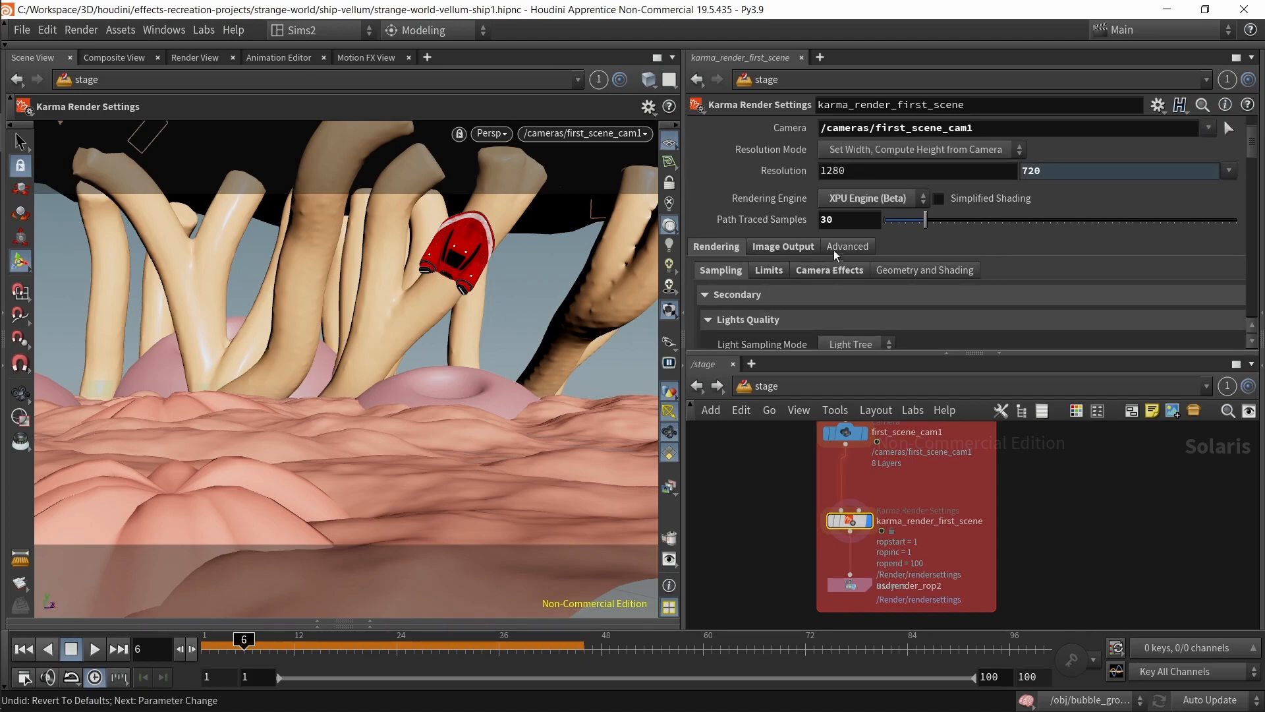
drag(975, 194, 875, 198)
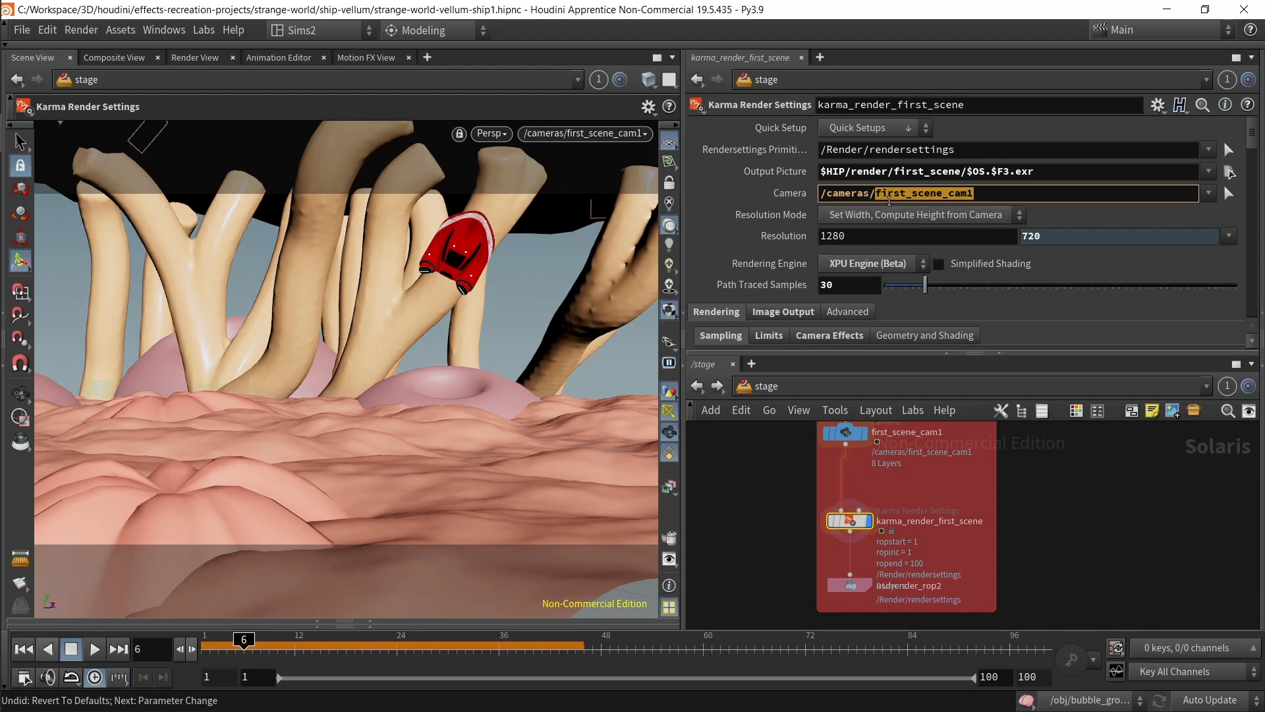
middle_drag(901, 455, 896, 496)
drag(894, 518, 809, 475)
drag(773, 593, 846, 552)
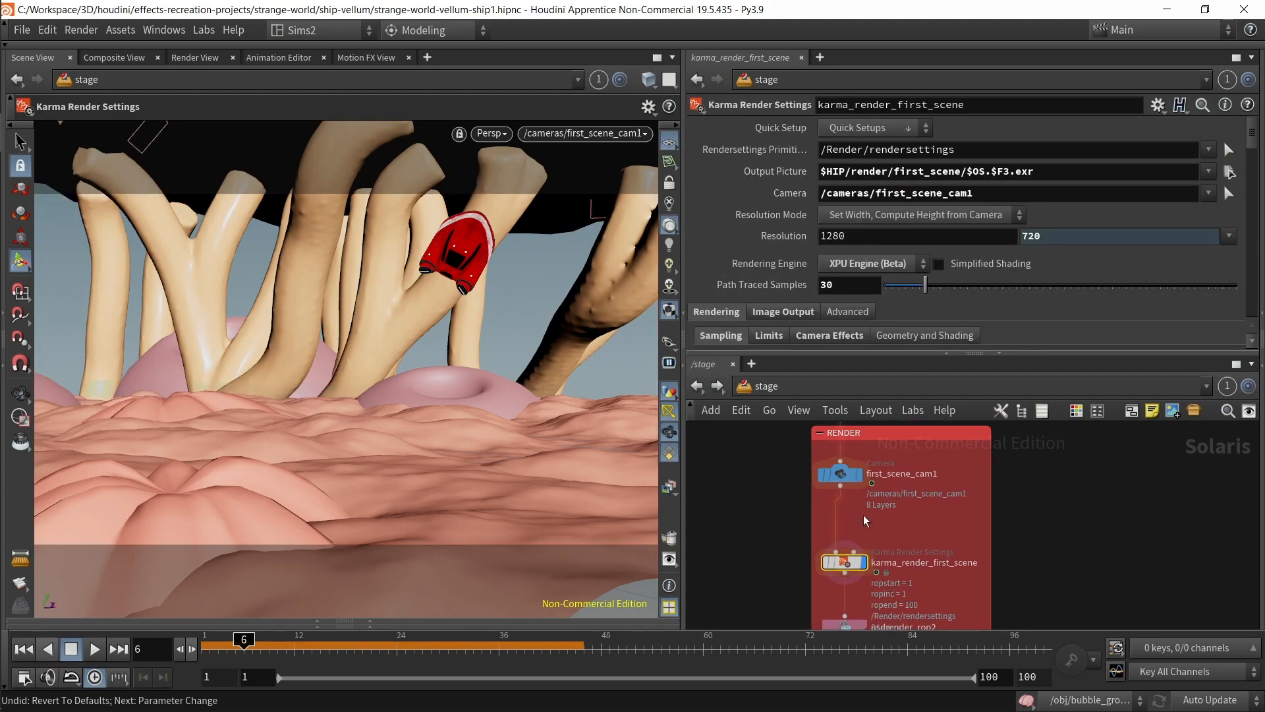
Step: Review the rendering engine choices and set karma_render_first_scene's Path Traced Samples to 500
click(869, 269)
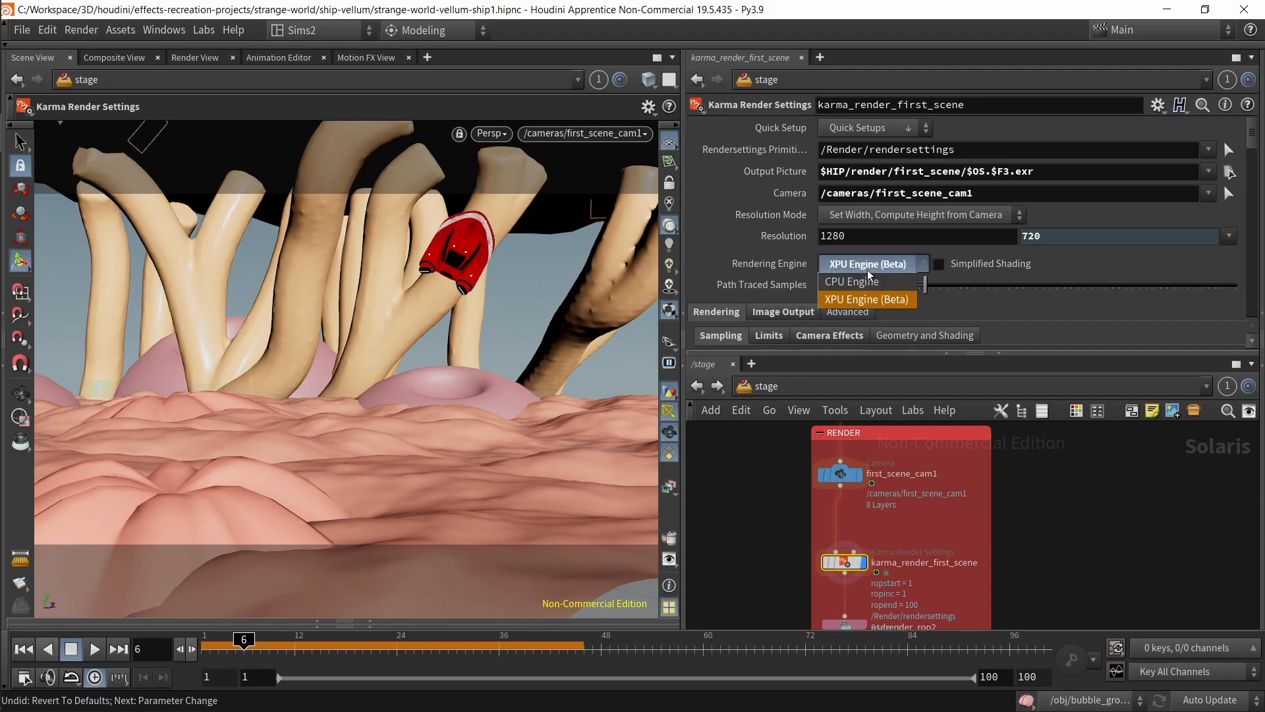
click(869, 270)
click(850, 284)
text(50)
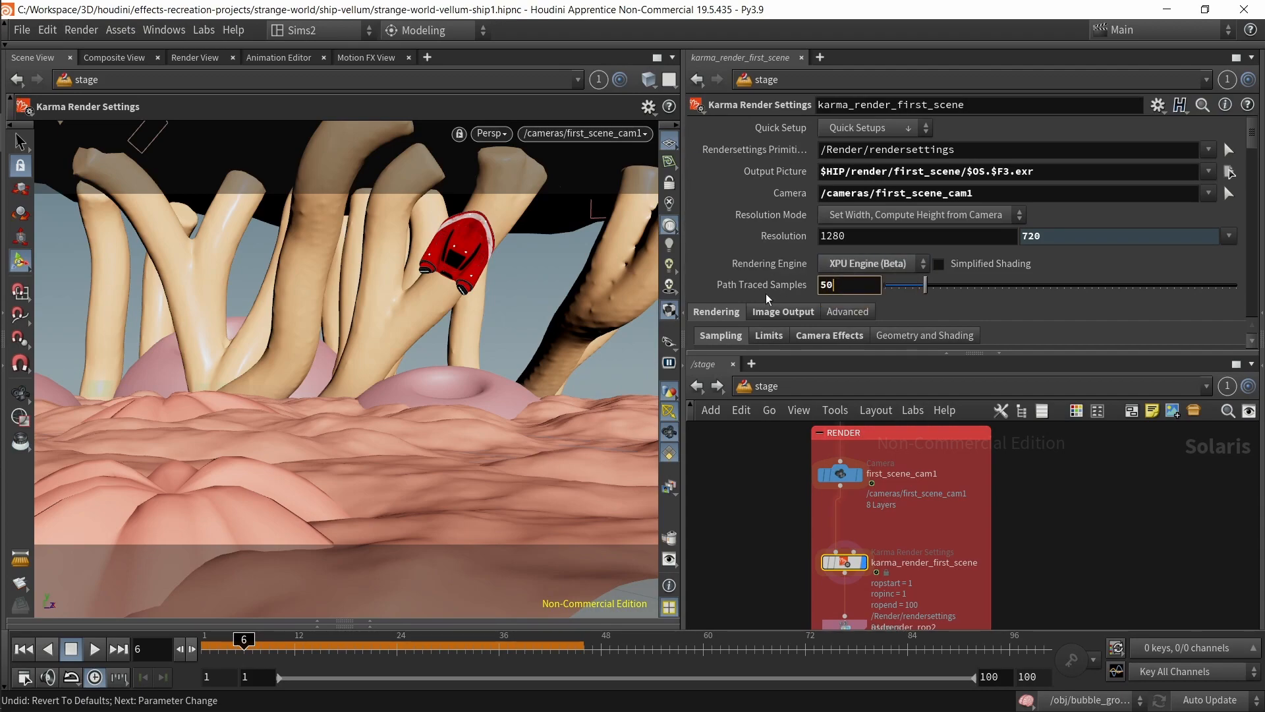
text(0)
key(Return)
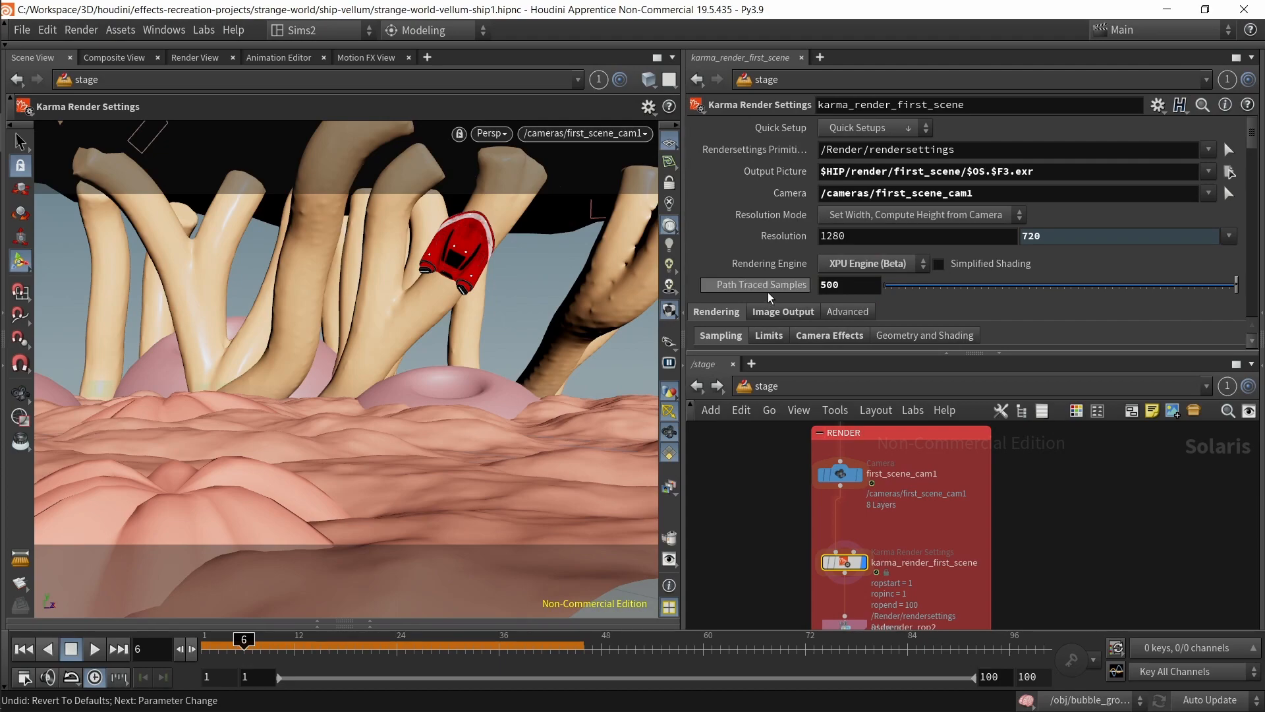
Step: Examine the image output filters, including the denoiser, its available AOVs and the OCIO filter settings
click(766, 312)
scroll(761, 277, down, 4)
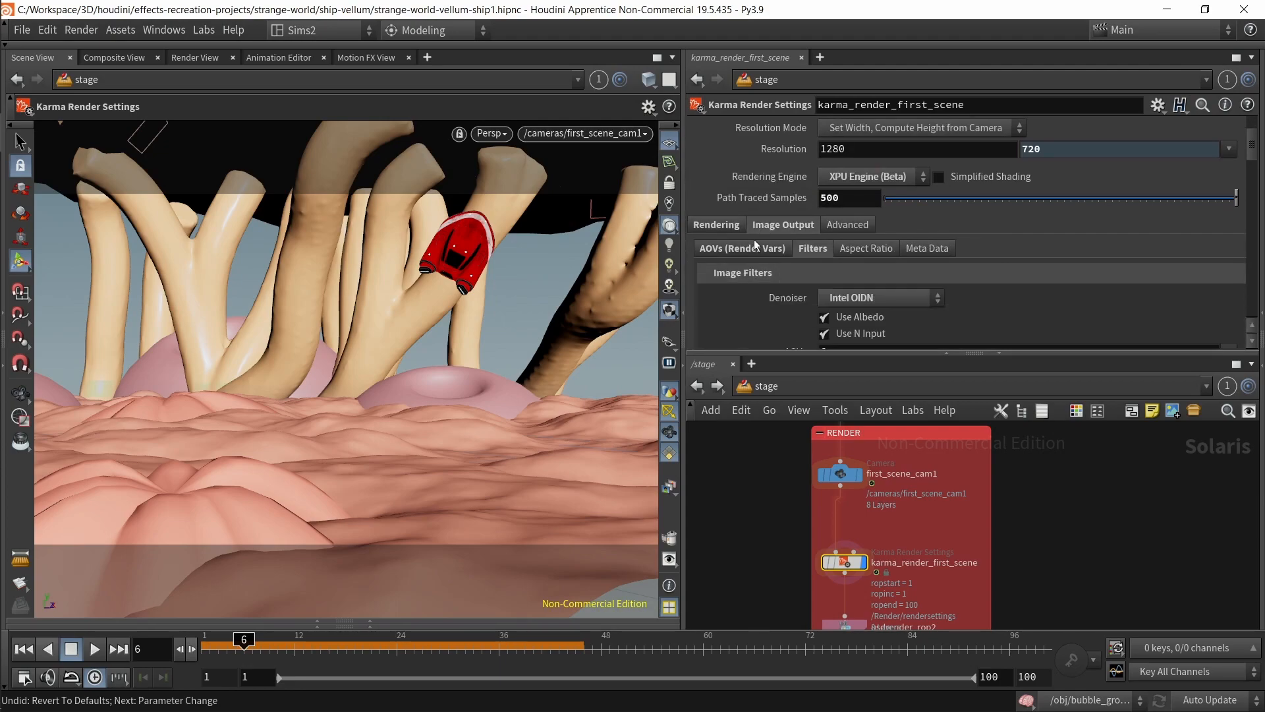
scroll(756, 250, down, 2)
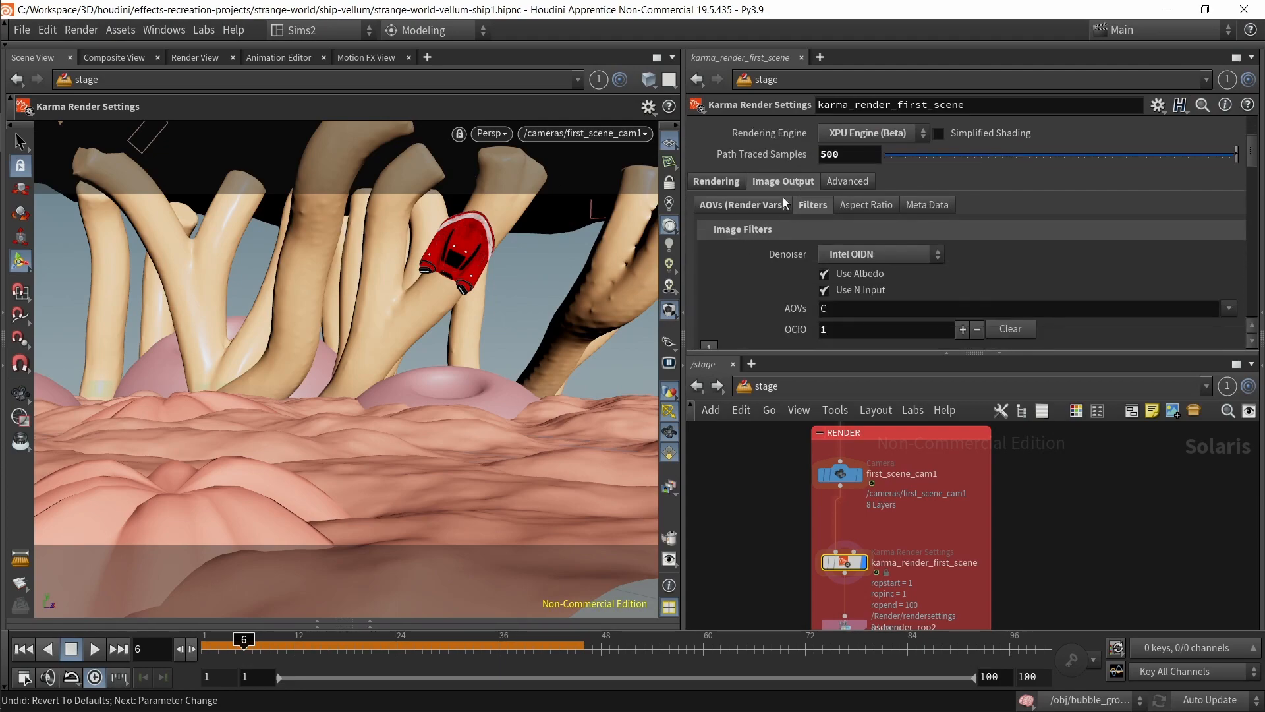
click(855, 254)
click(855, 254)
scroll(771, 276, down, 2)
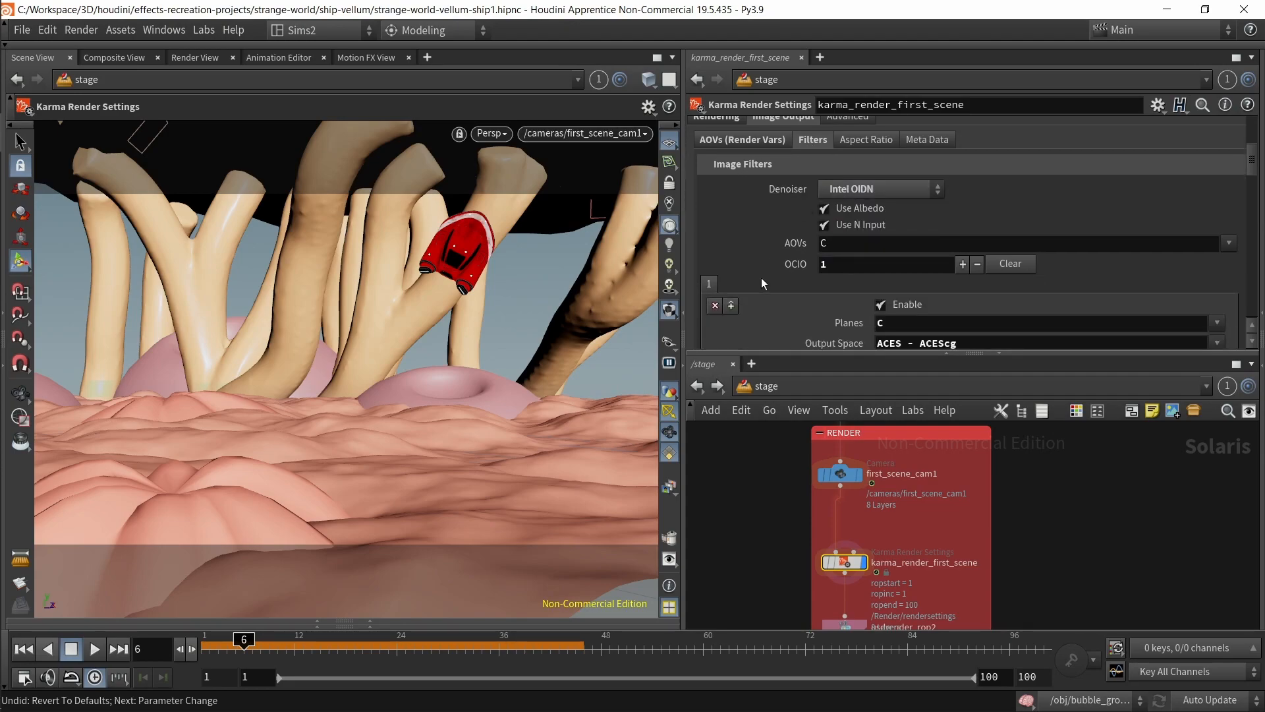
scroll(760, 277, up, 1)
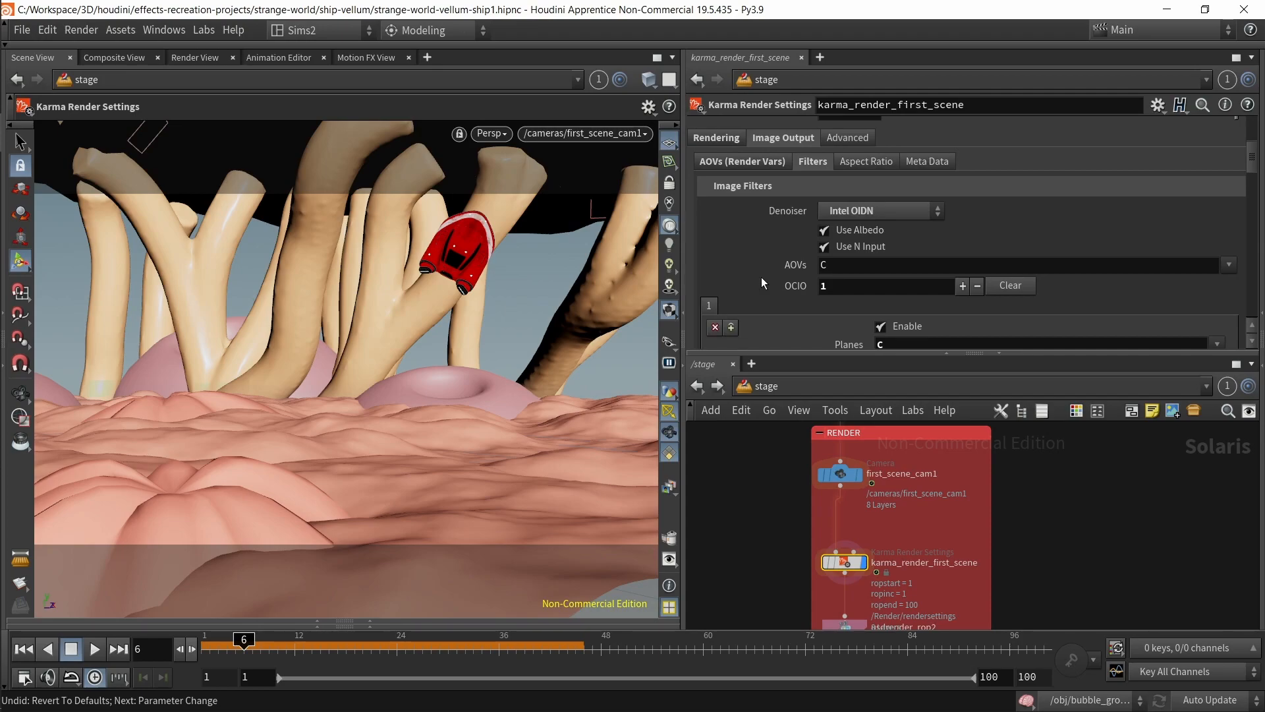
click(1228, 264)
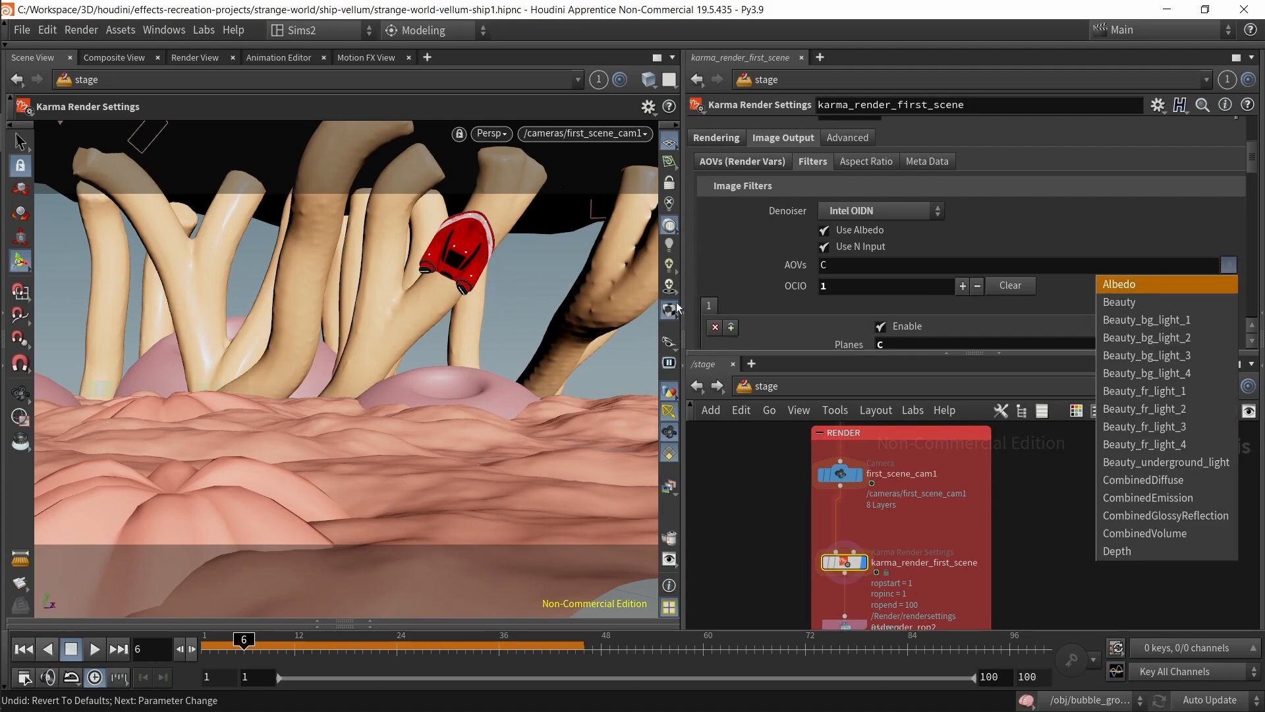
click(762, 251)
Step: Examine the Beauty and Diffuse render vars, including their pixel filters and Split per LPE Tag options
scroll(754, 170, down, 5)
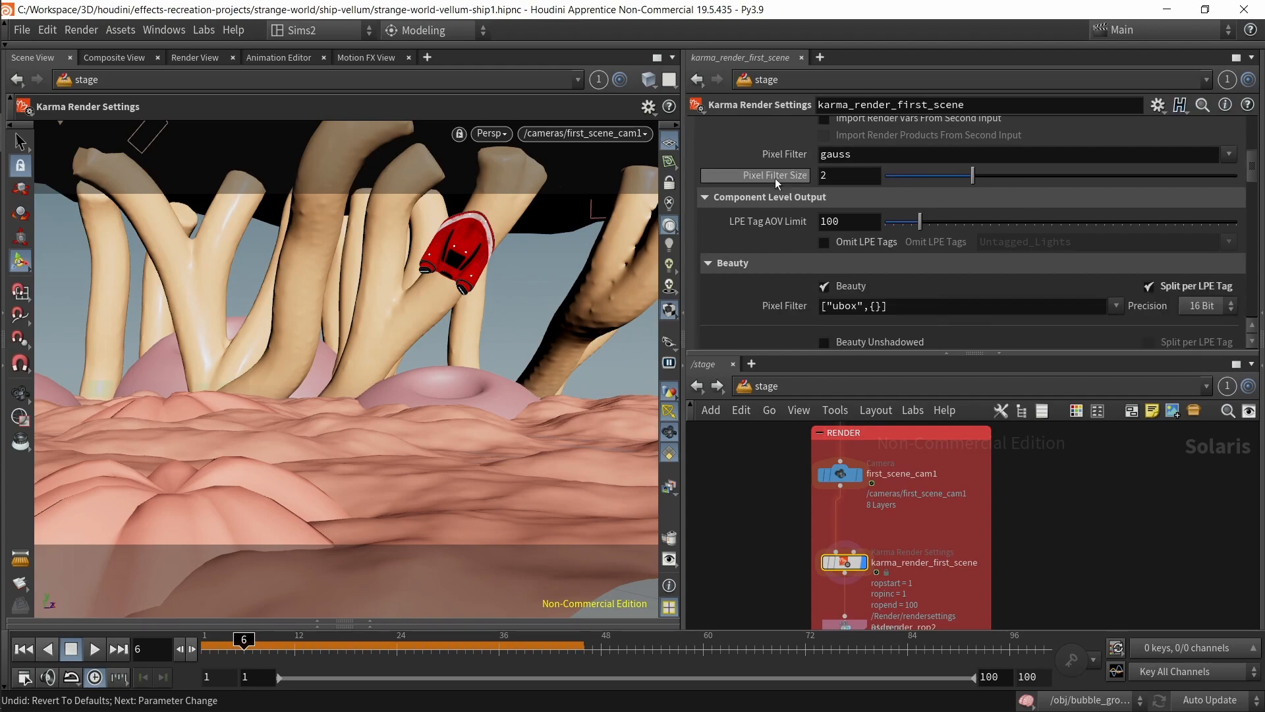
scroll(776, 176, down, 1)
click(720, 242)
click(730, 243)
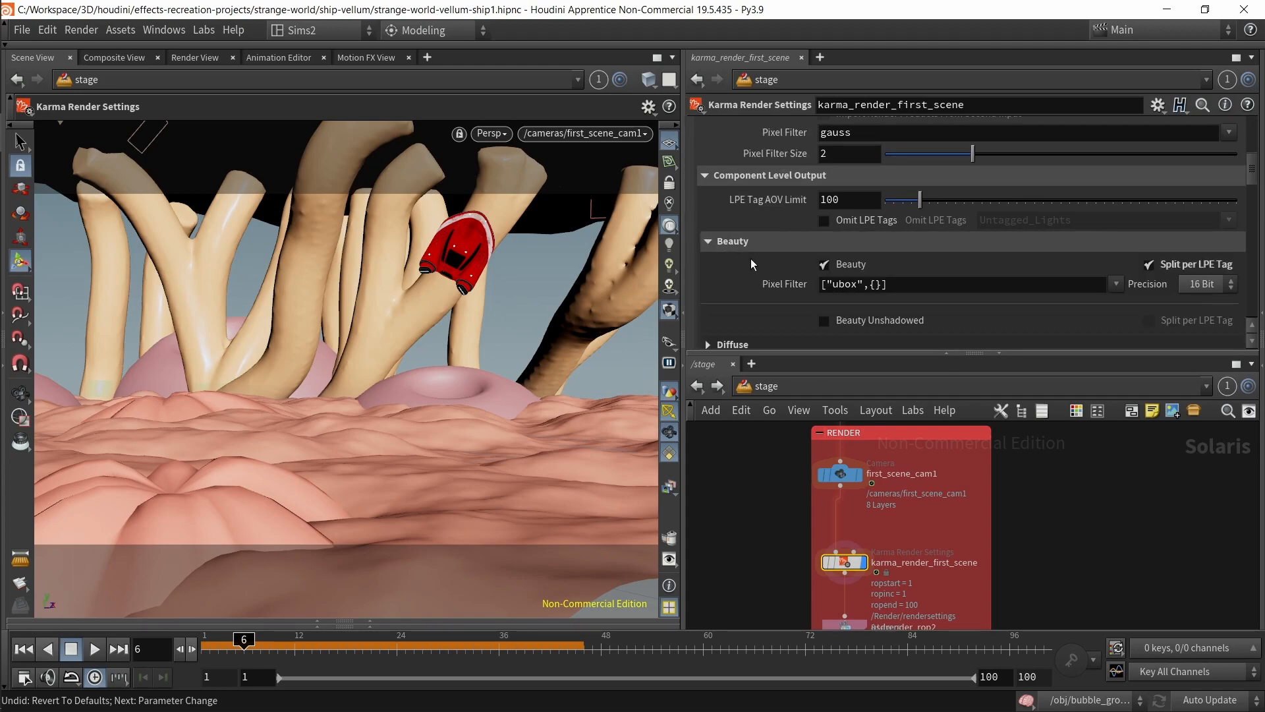
scroll(761, 252, up, 6)
scroll(759, 252, down, 6)
scroll(778, 257, down, 3)
click(721, 280)
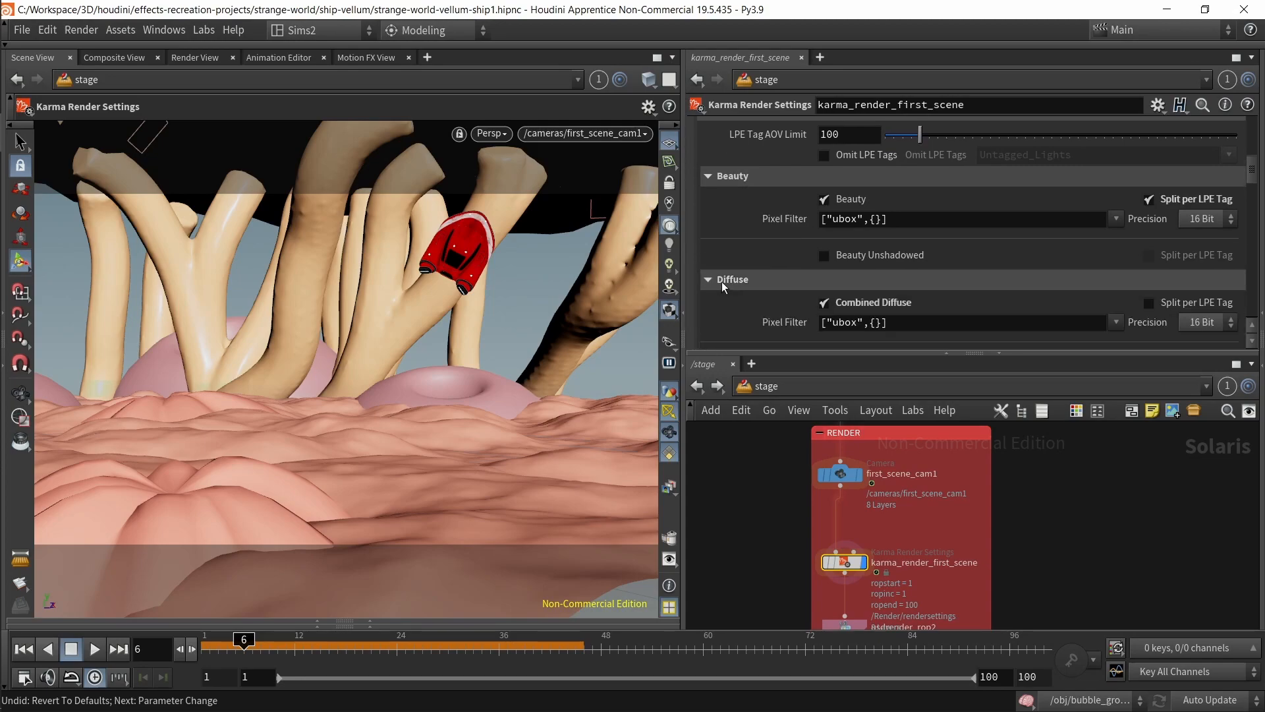
scroll(732, 275, down, 3)
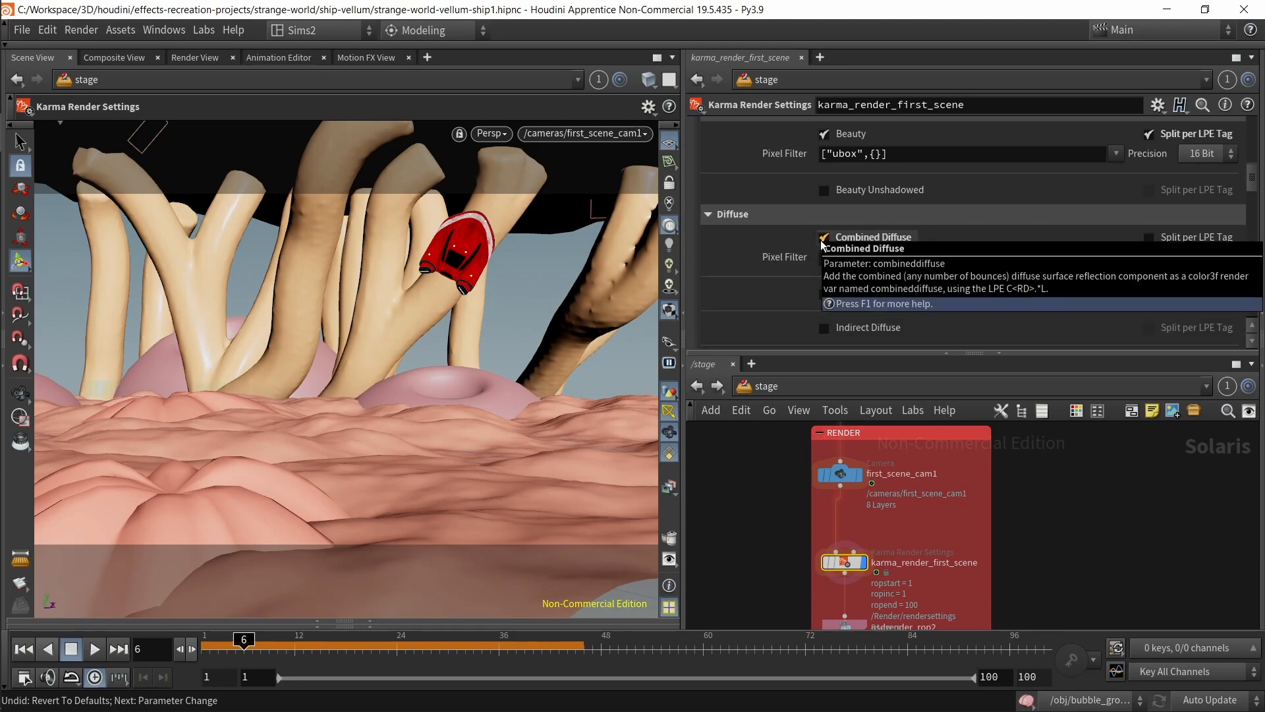
scroll(822, 297, down, 2)
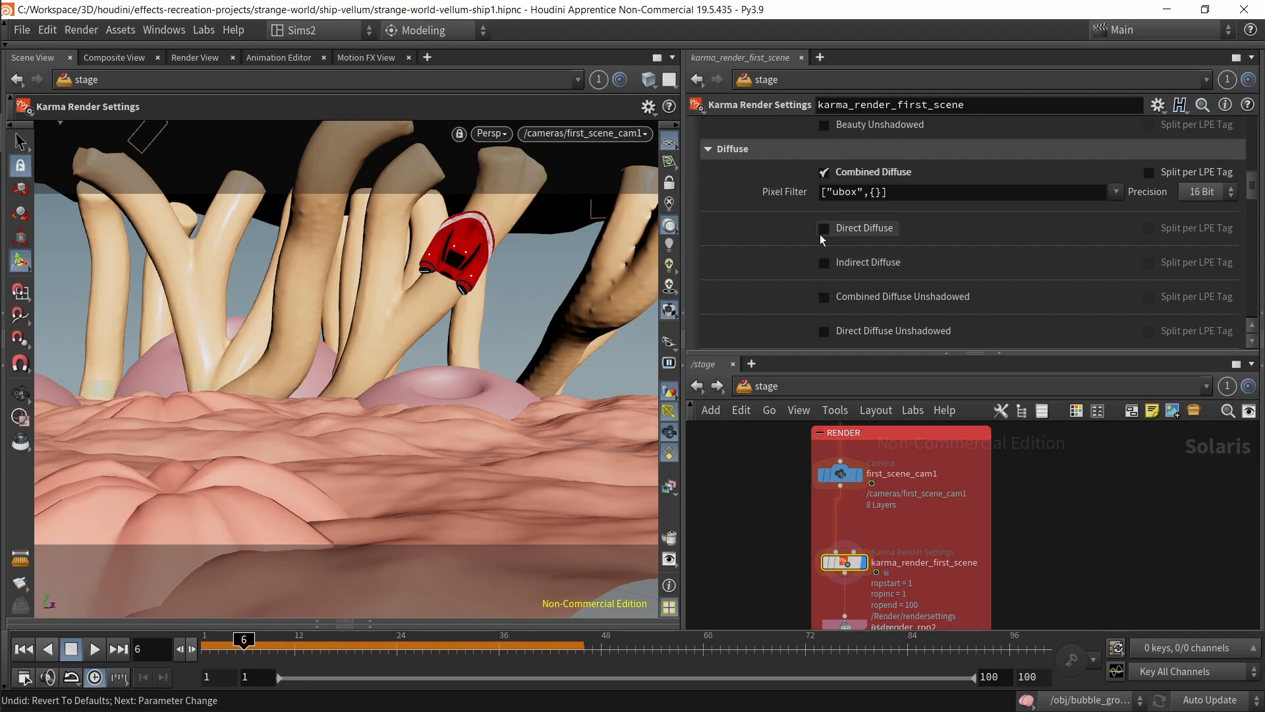
Step: Examine the Albedo, Volume, Lights and Emission, and Reflections and Refractions render vars, then return to Beauty
click(715, 149)
scroll(725, 204, down, 4)
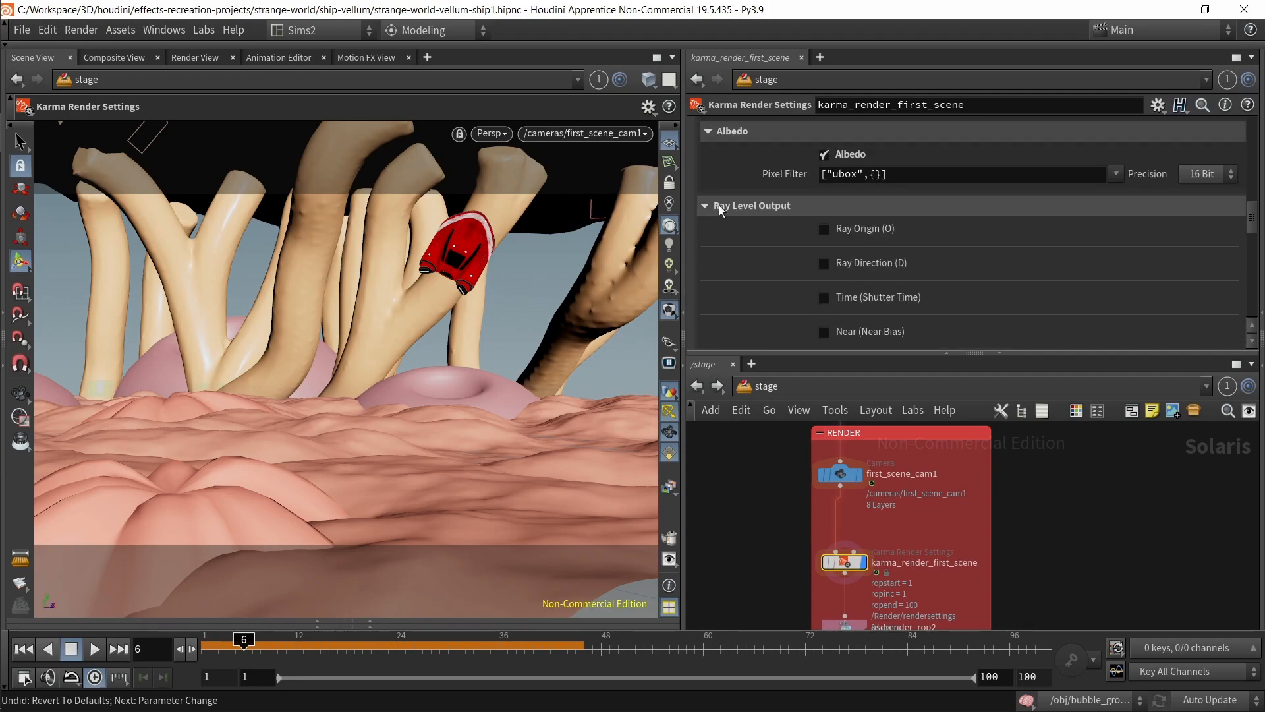
scroll(719, 204, up, 1)
scroll(756, 257, up, 1)
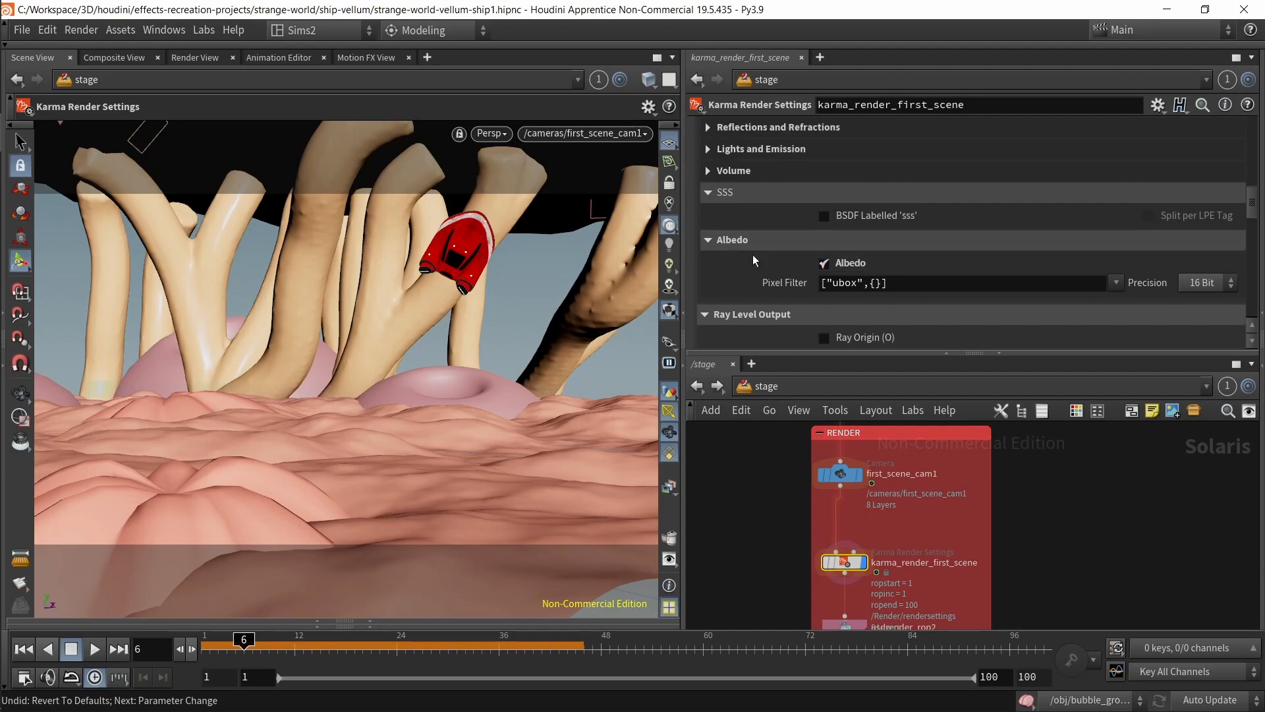
click(725, 171)
scroll(790, 201, up, 2)
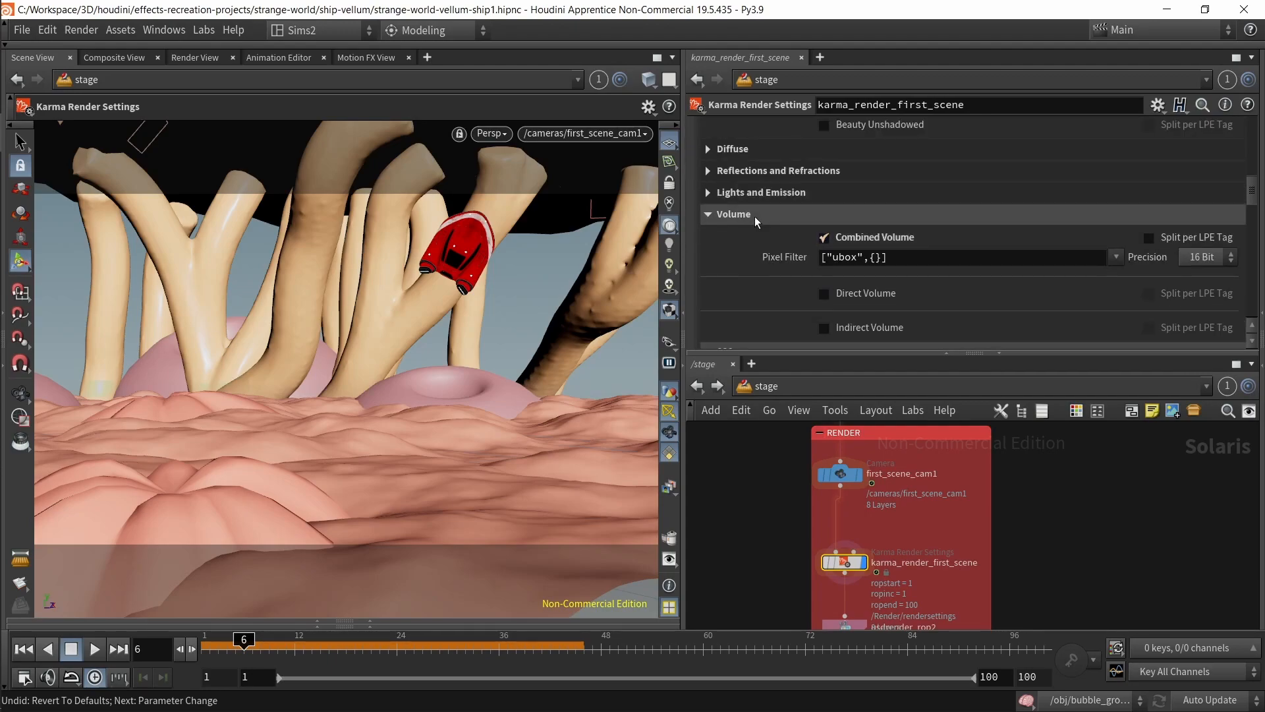
click(741, 196)
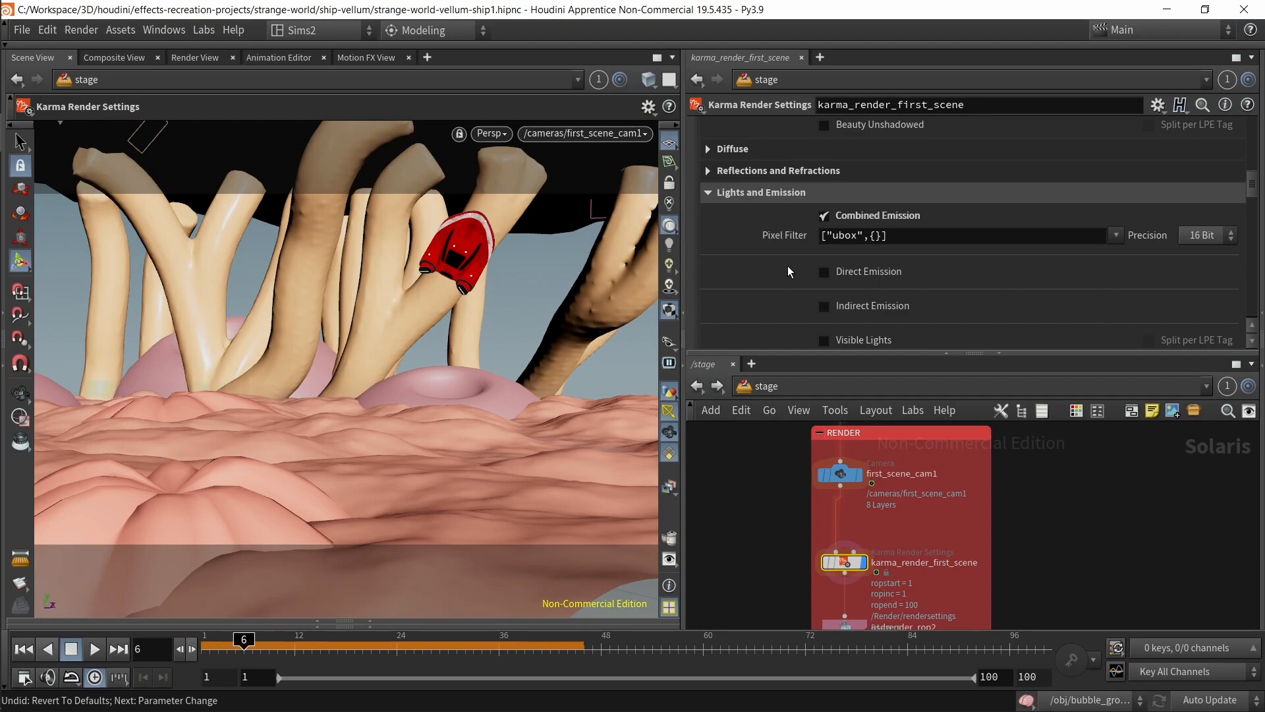
scroll(787, 266, down, 1)
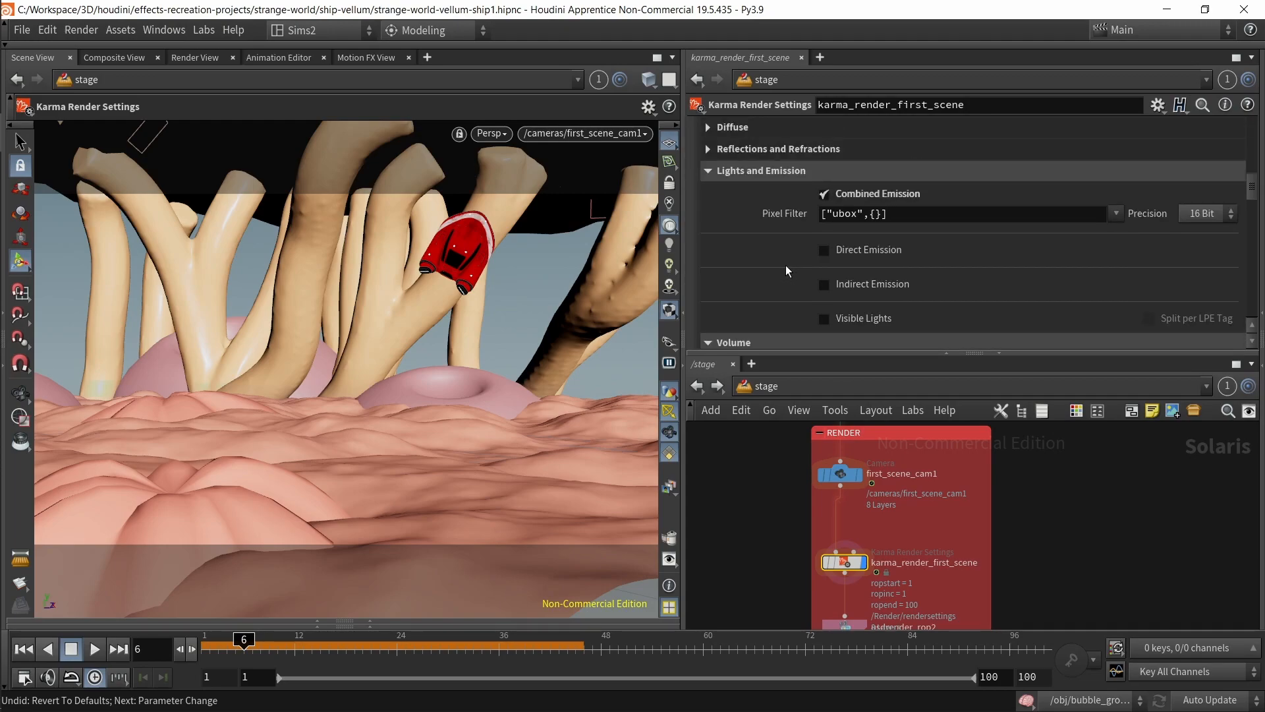
scroll(785, 265, up, 4)
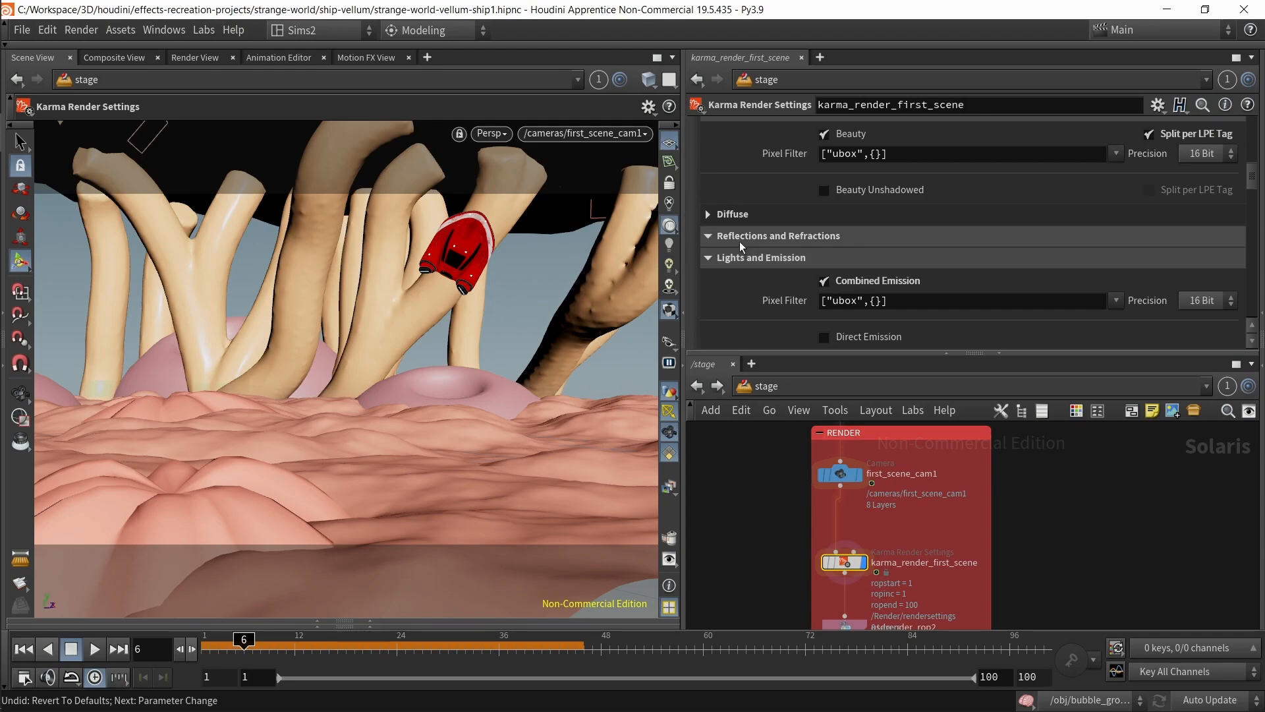
click(739, 241)
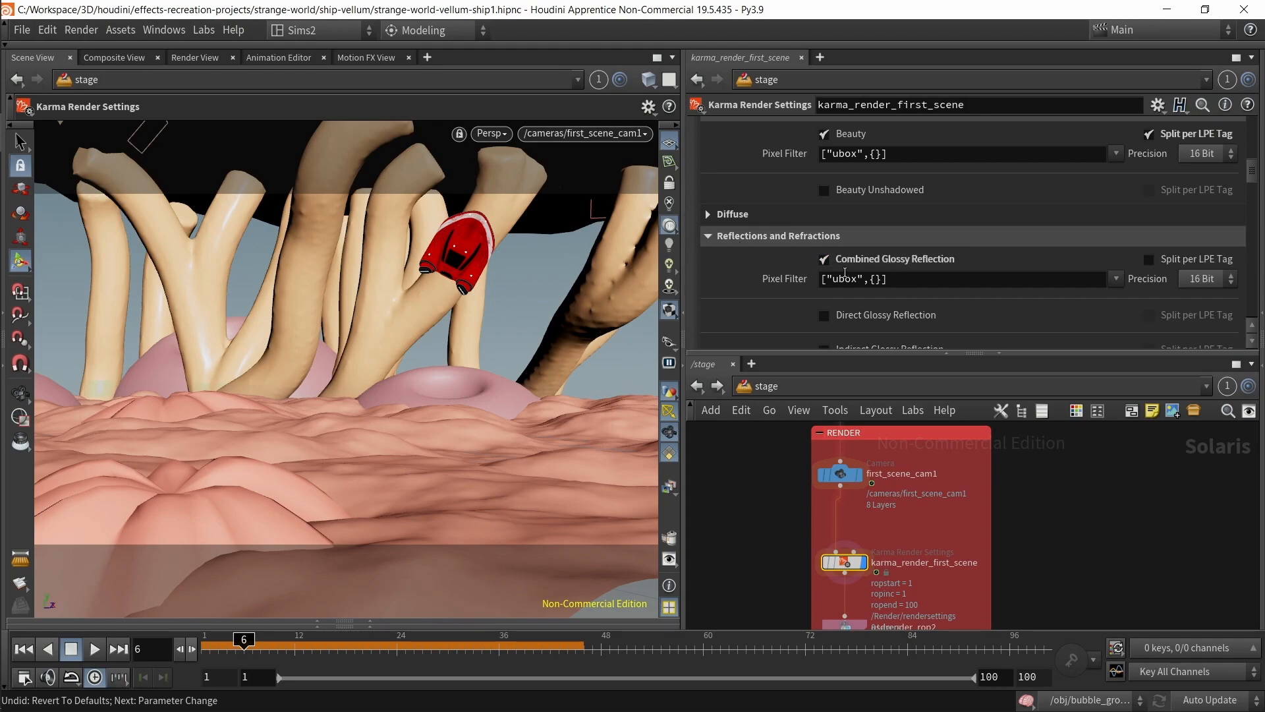
click(732, 215)
scroll(753, 252, up, 4)
scroll(1026, 500, down, 4)
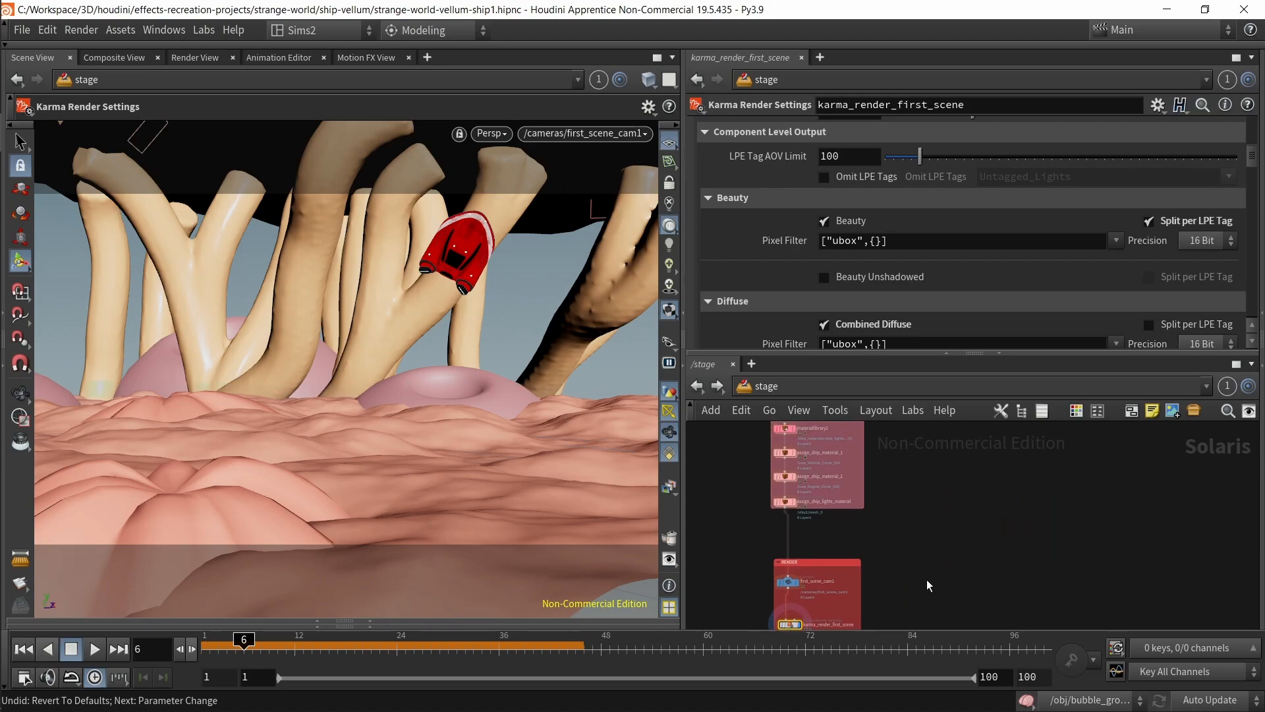
scroll(792, 291, up, 4)
scroll(846, 273, down, 3)
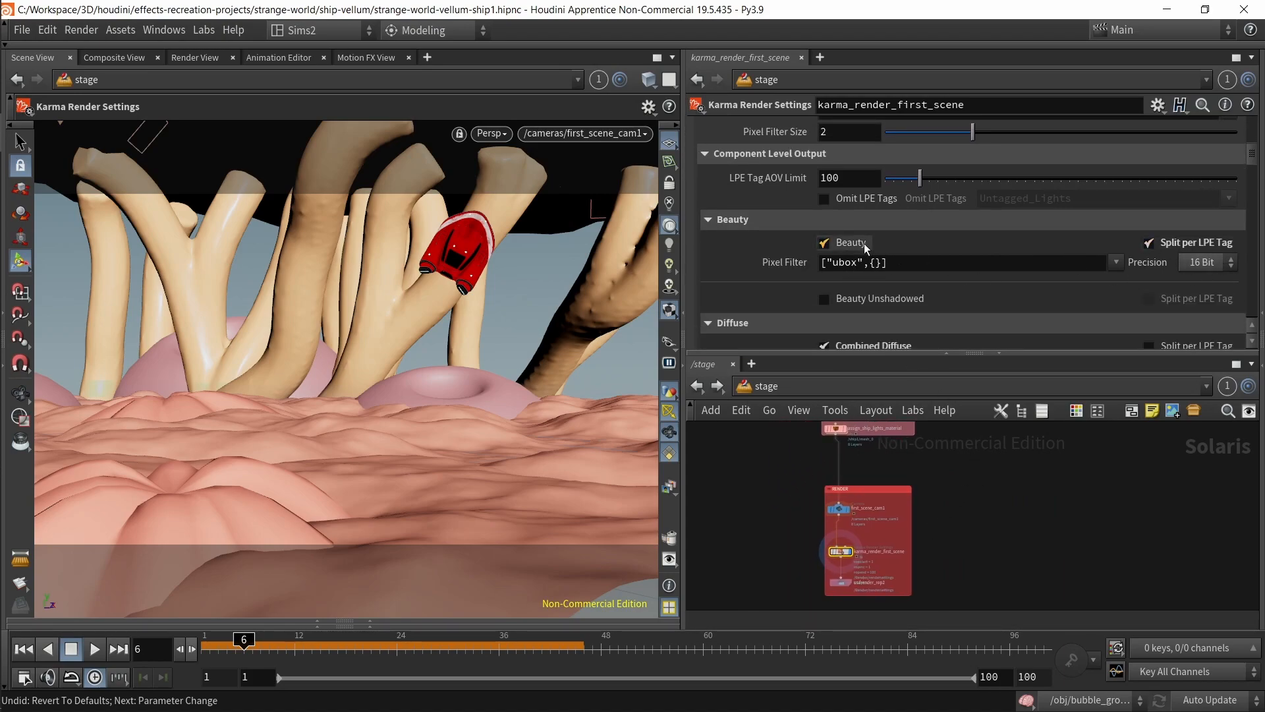
Step: Try enabling the Visible Lights render var among the lights and emission outputs
scroll(942, 251, down, 15)
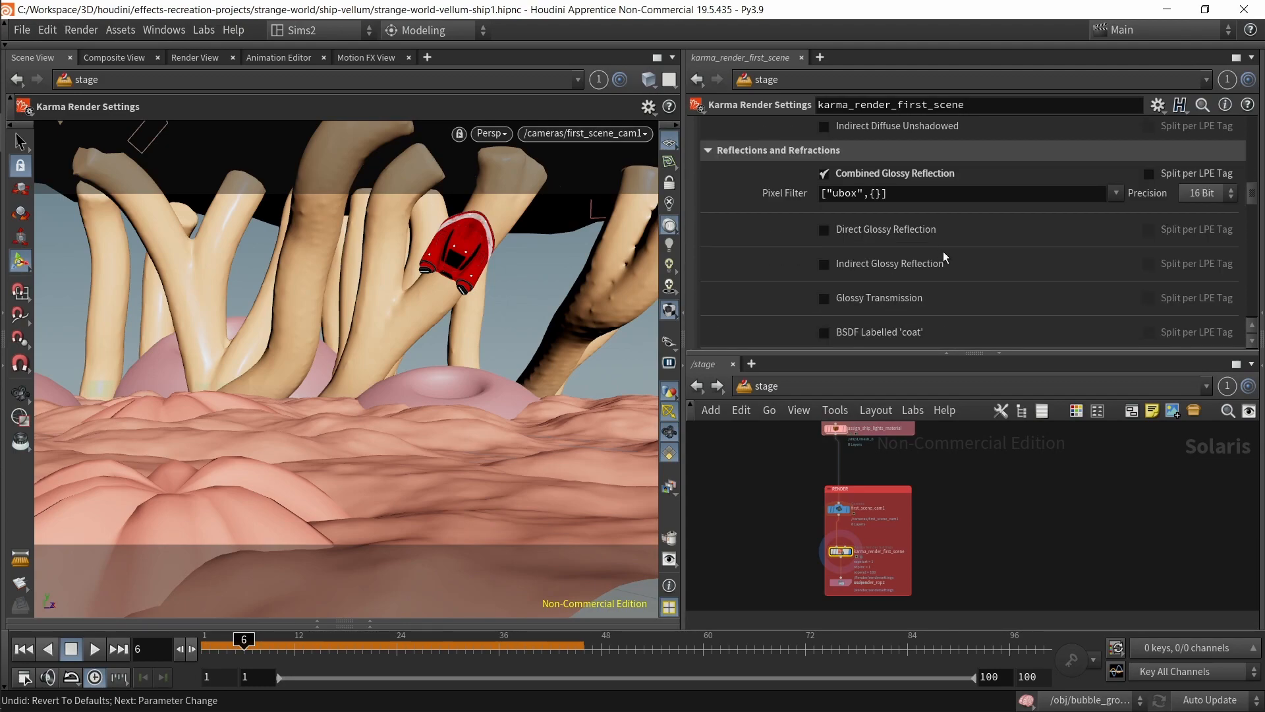
scroll(942, 251, down, 10)
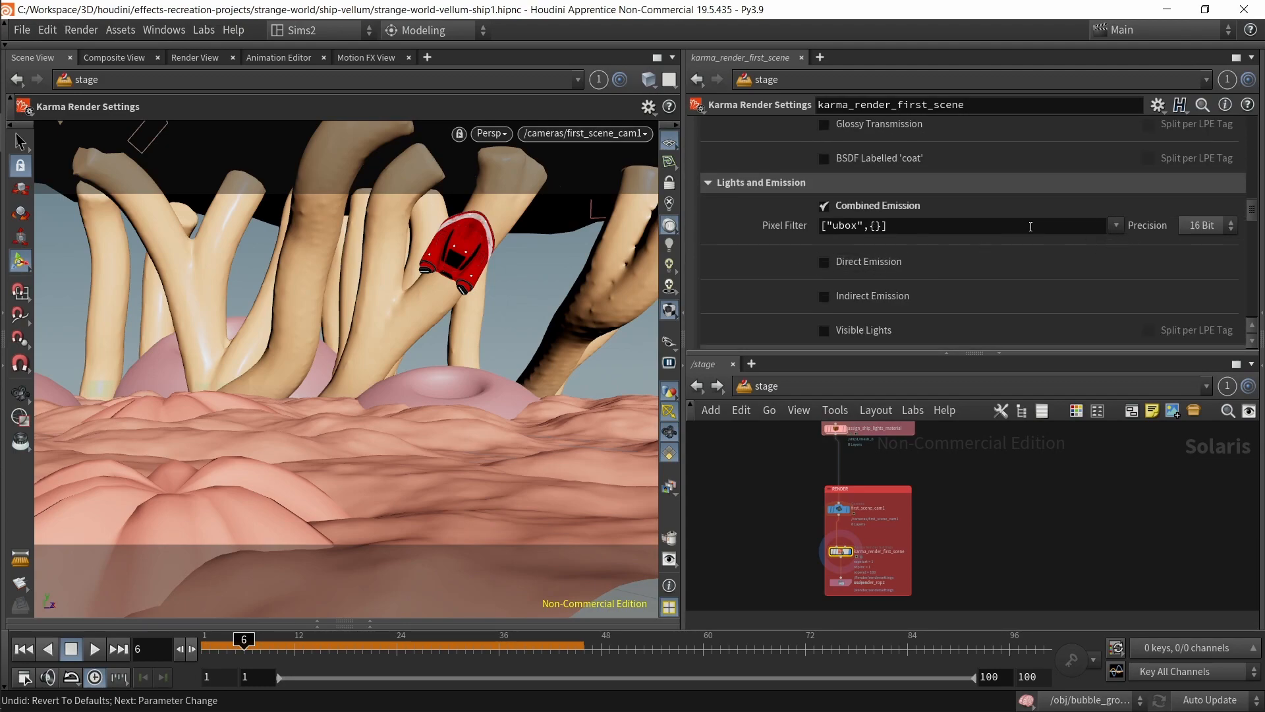
scroll(1036, 227, down, 3)
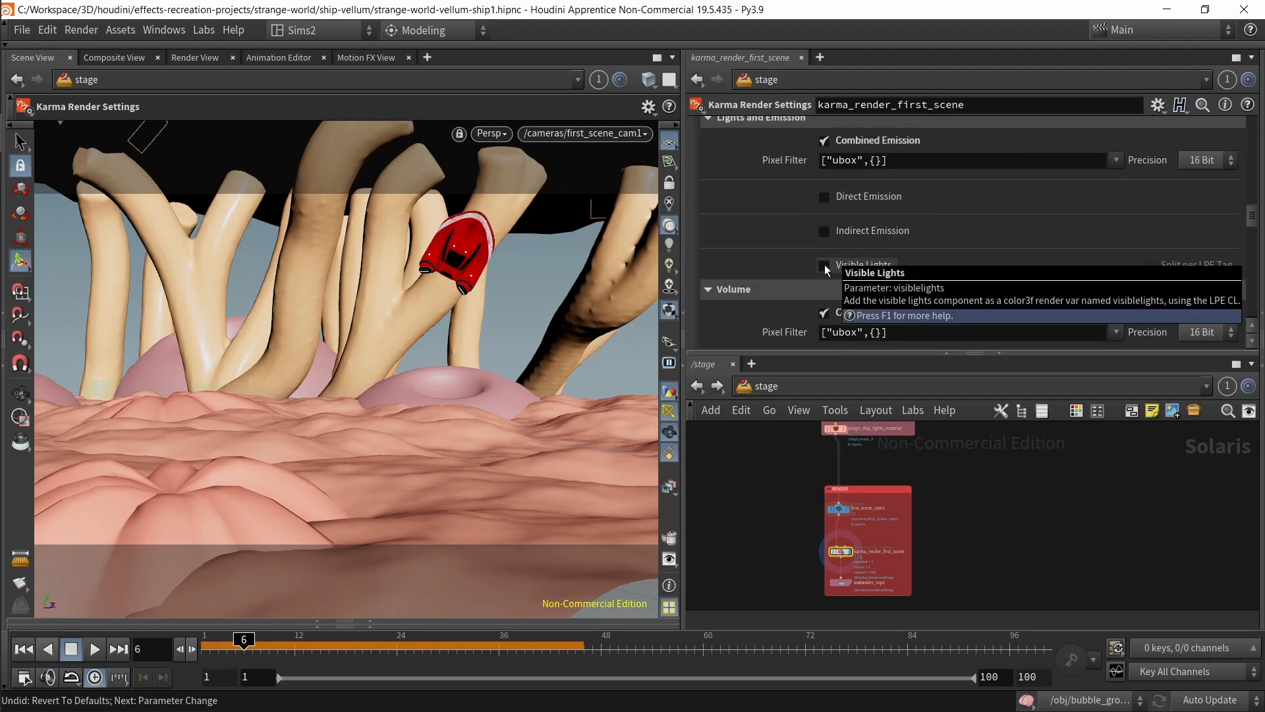
click(825, 264)
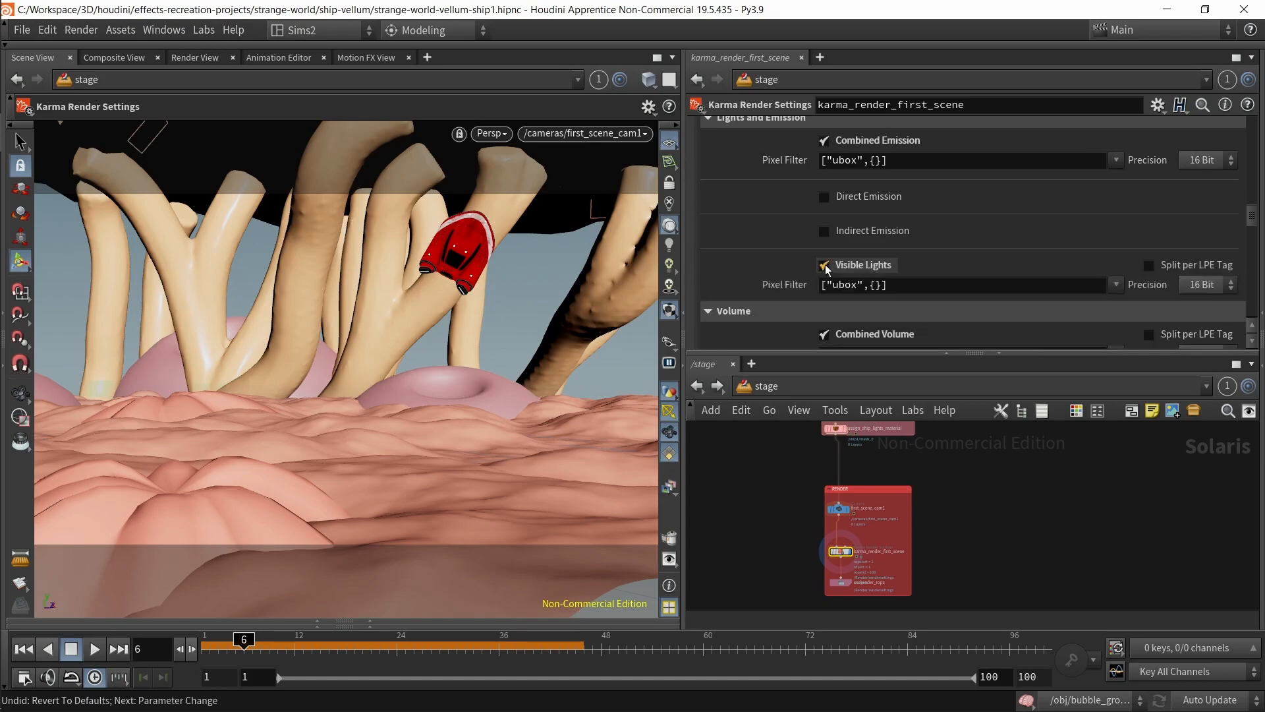
click(896, 266)
scroll(922, 260, up, 18)
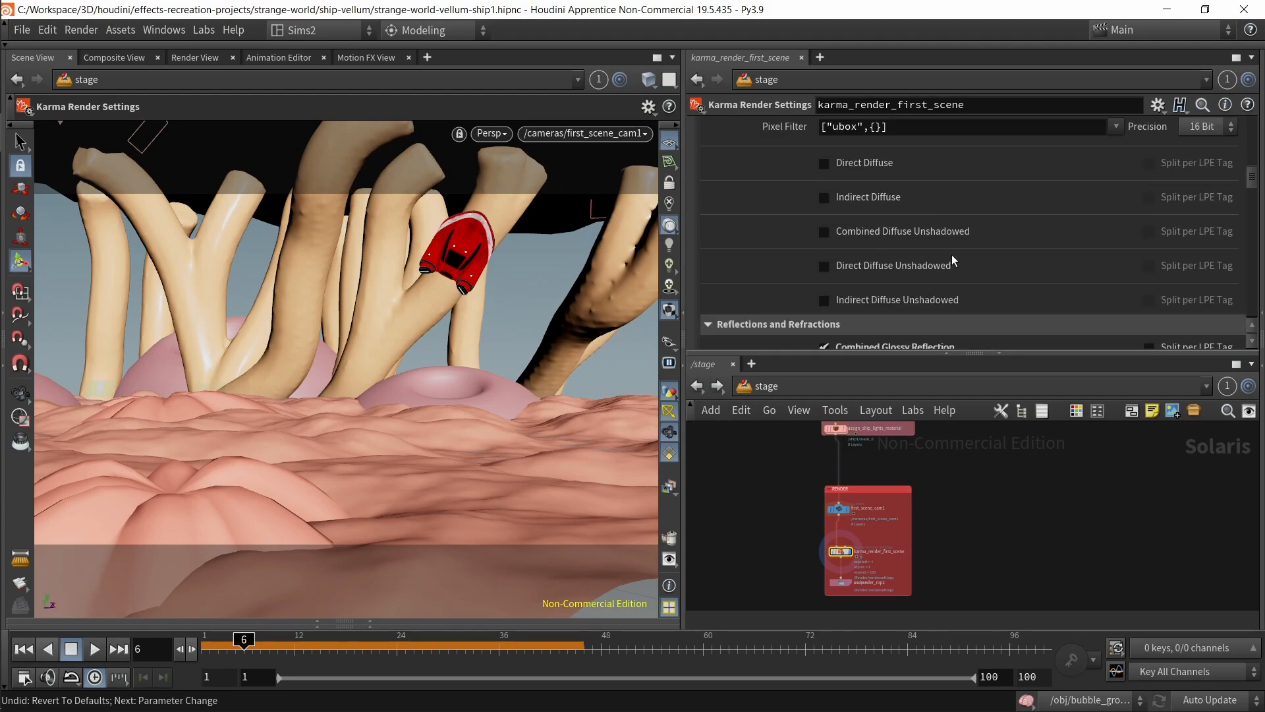
Step: Select the eight background and foreground lights in the LIGHTS network box to inspect their parameters
scroll(951, 254, up, 8)
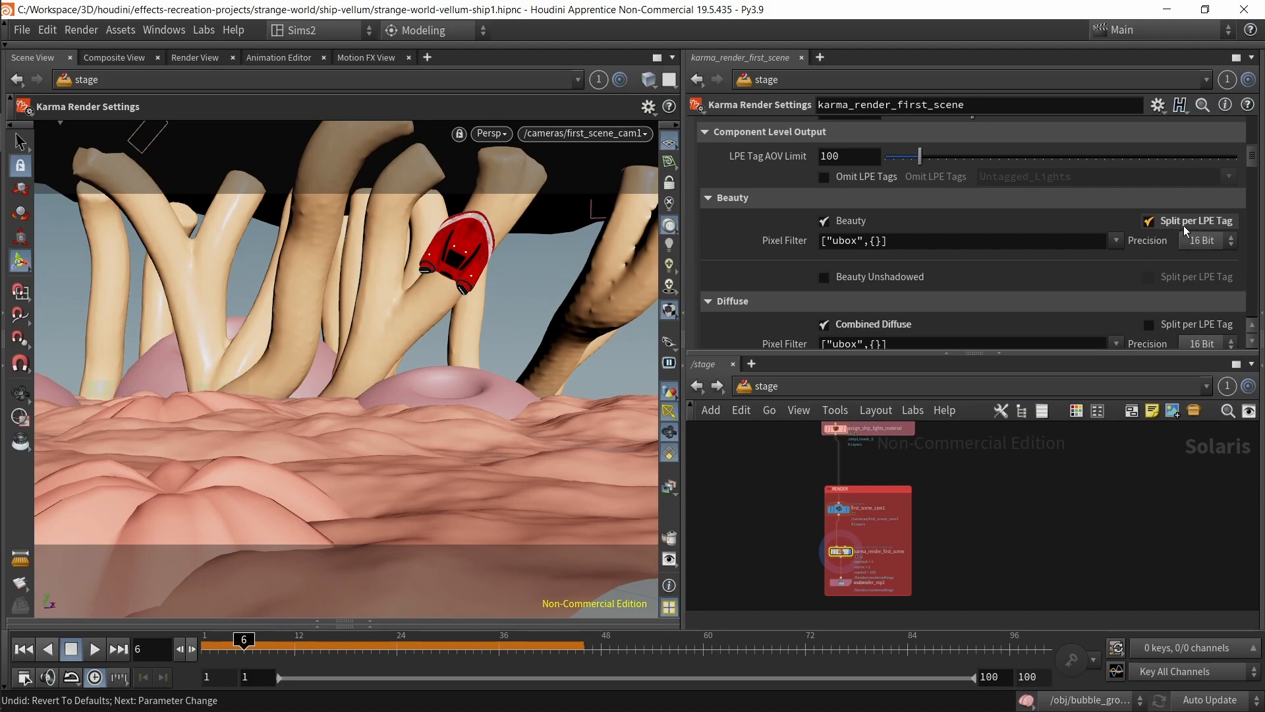
scroll(1097, 476, down, 4)
scroll(1097, 476, down, 3)
middle_drag(1097, 476, 995, 573)
middle_drag(1034, 507, 979, 572)
scroll(948, 554, up, 5)
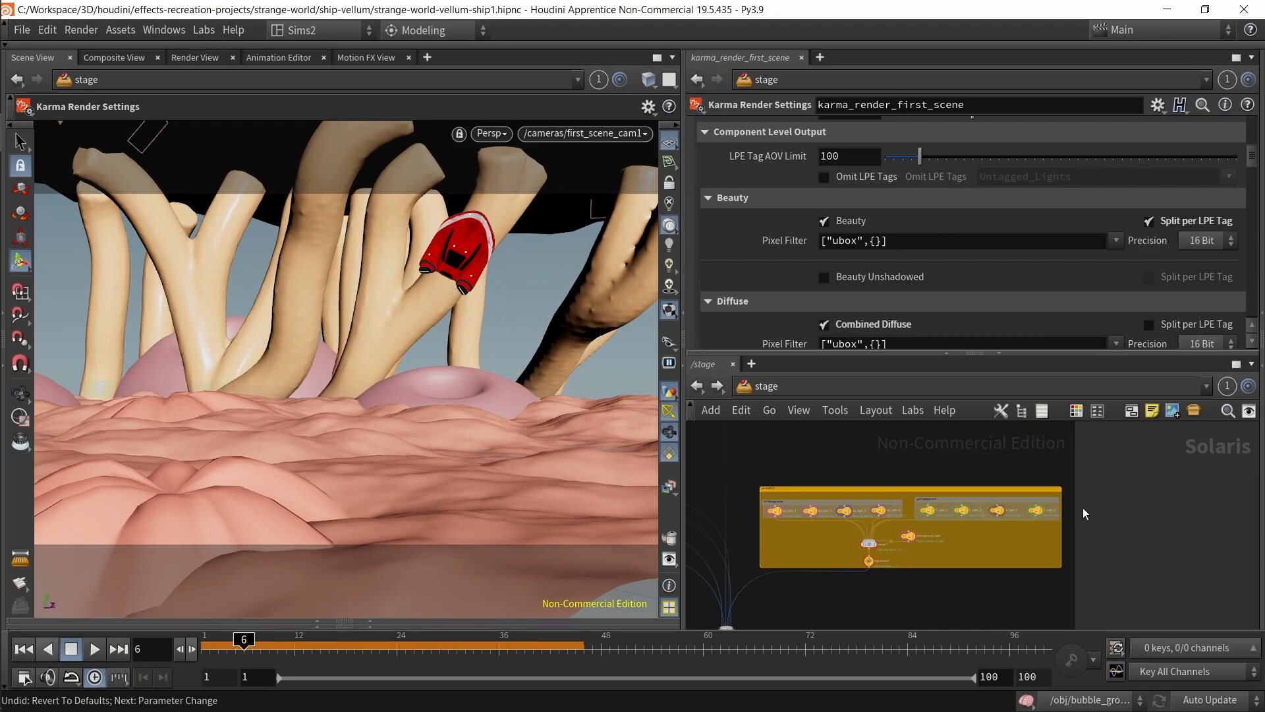
scroll(779, 514, up, 2)
drag(801, 512, 1158, 514)
scroll(986, 241, down, 5)
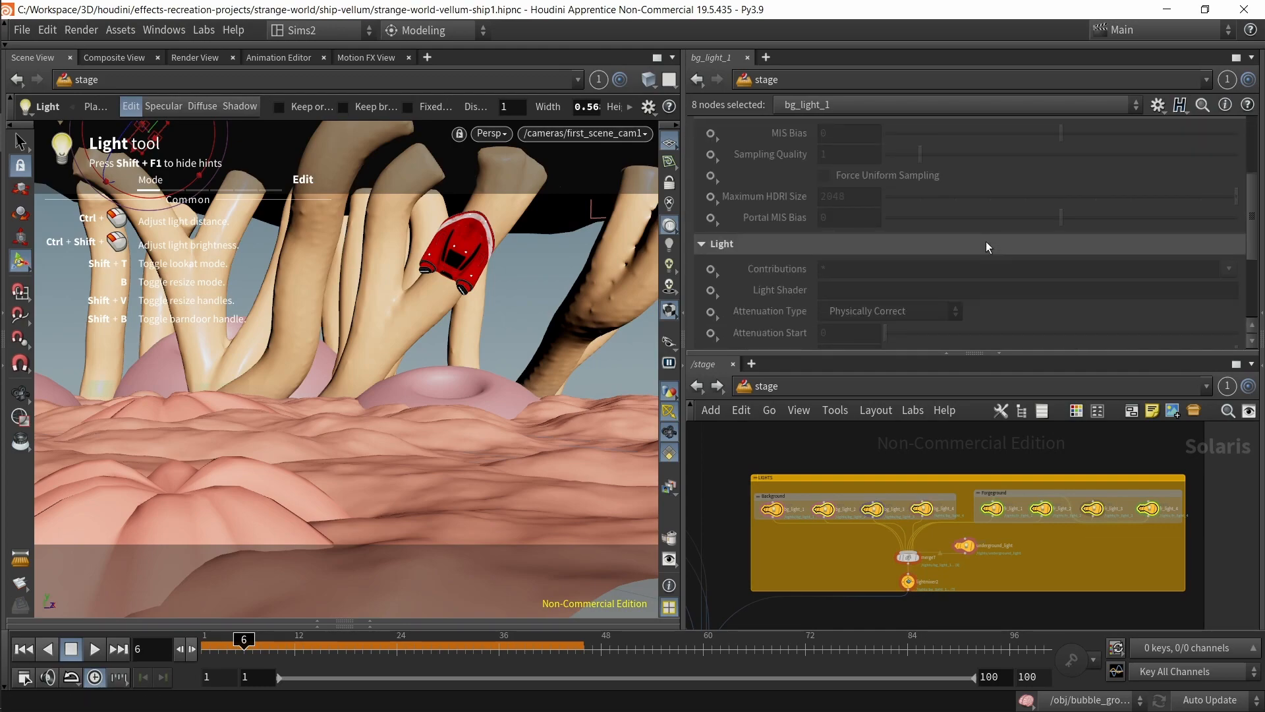
Step: Examine the selected lights' Karma LPE Tag setting, including its Set or Create options and $OS value
scroll(942, 254, up, 5)
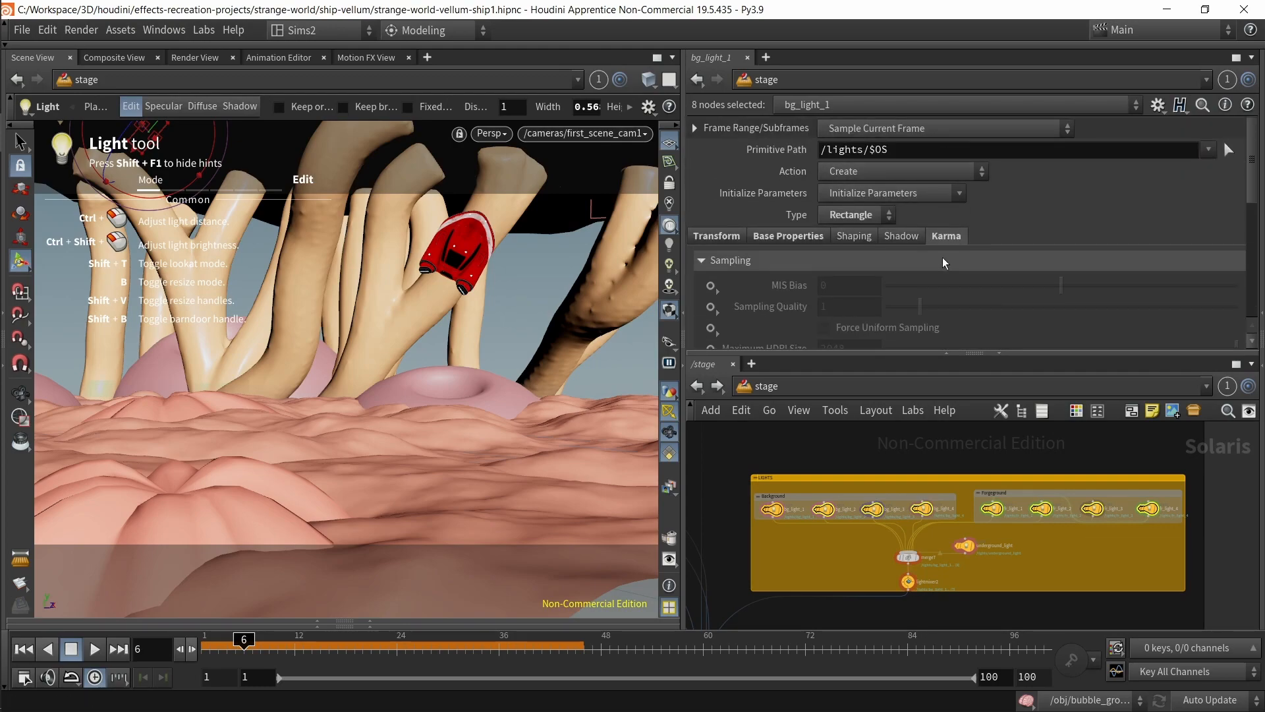
scroll(939, 257, down, 8)
click(711, 307)
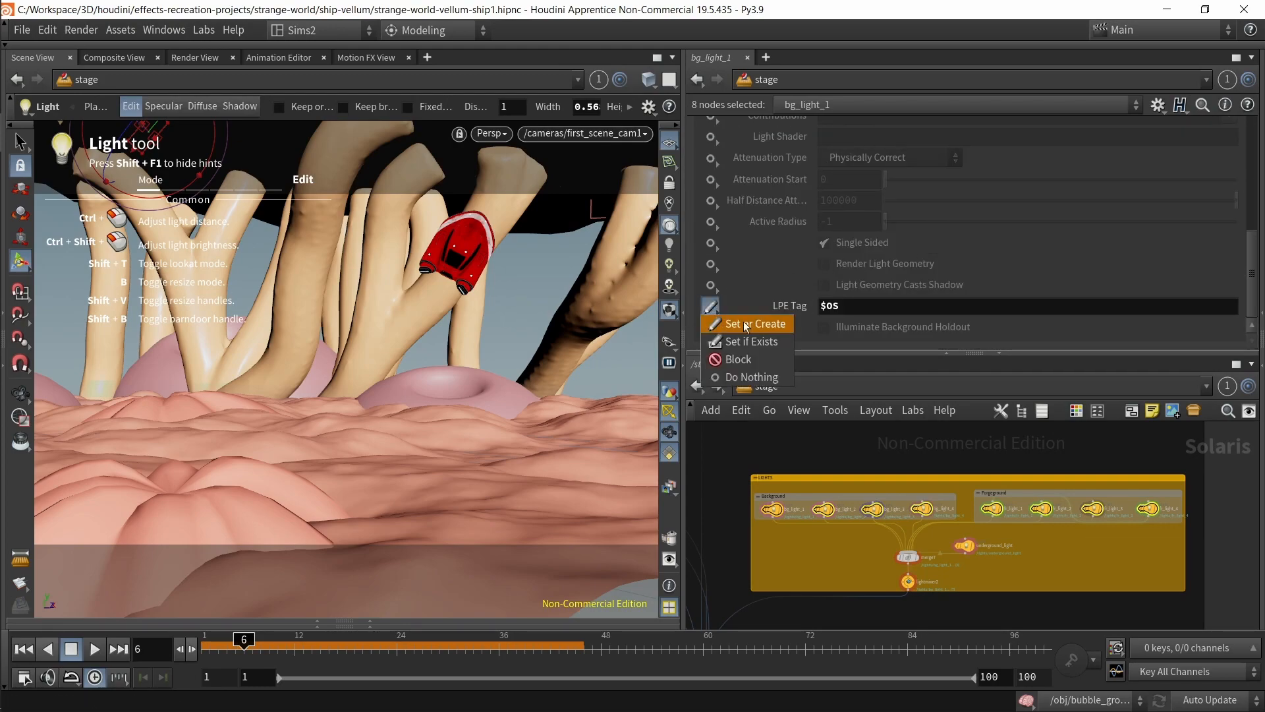
click(738, 339)
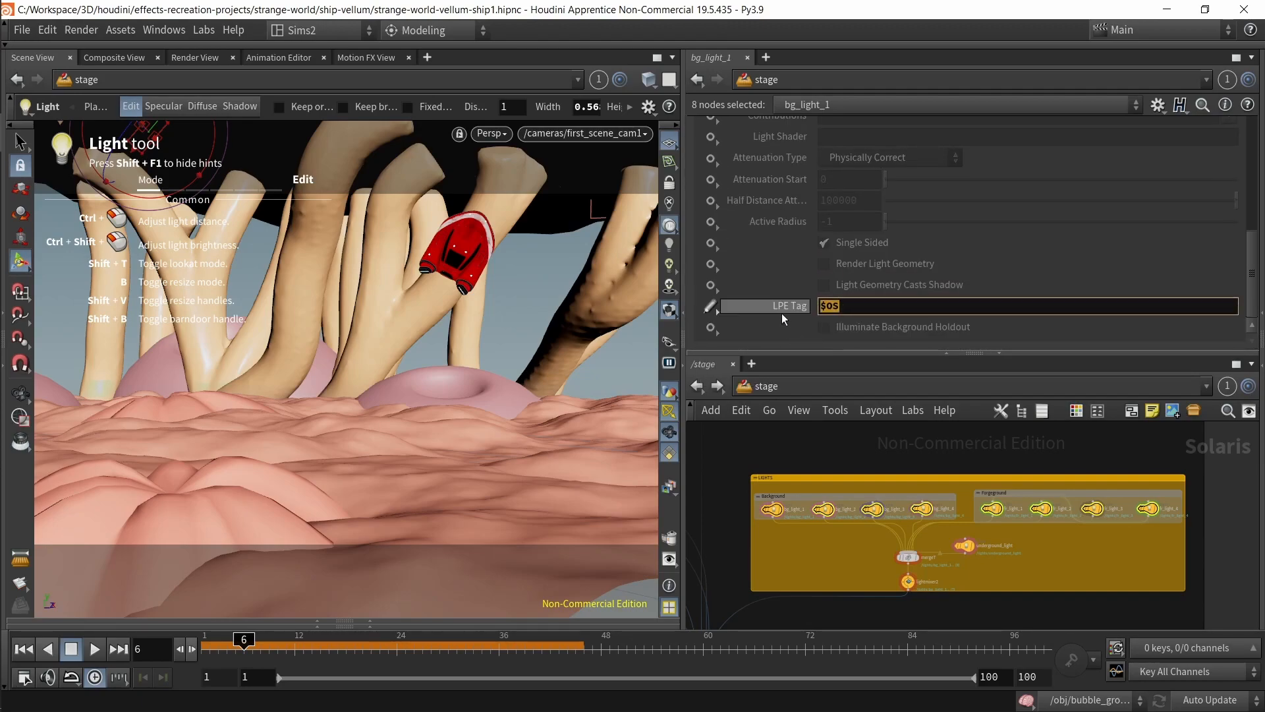
click(1081, 559)
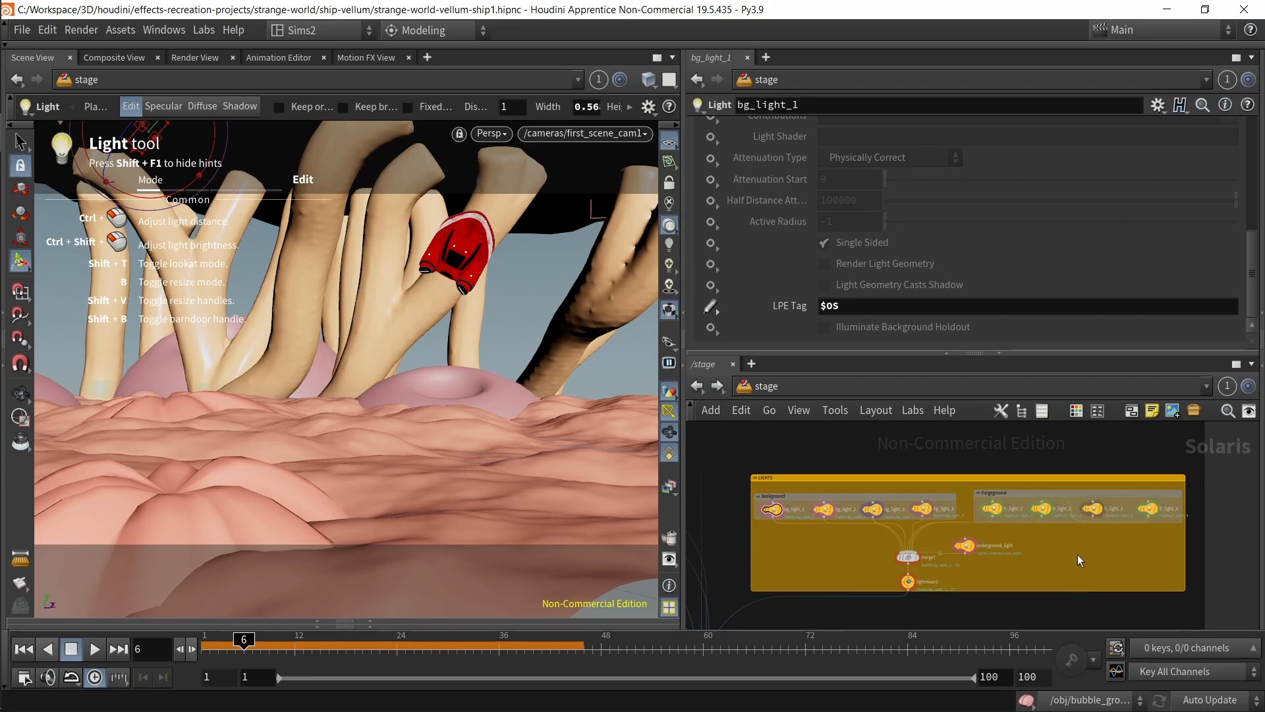
Step: Return to the karma_render_first_scene settings and toggle the Beauty render var's Split per LPE Tag option
scroll(1079, 559, down, 5)
middle_drag(1061, 568, 1101, 458)
middle_drag(1040, 588, 1084, 435)
scroll(993, 552, up, 3)
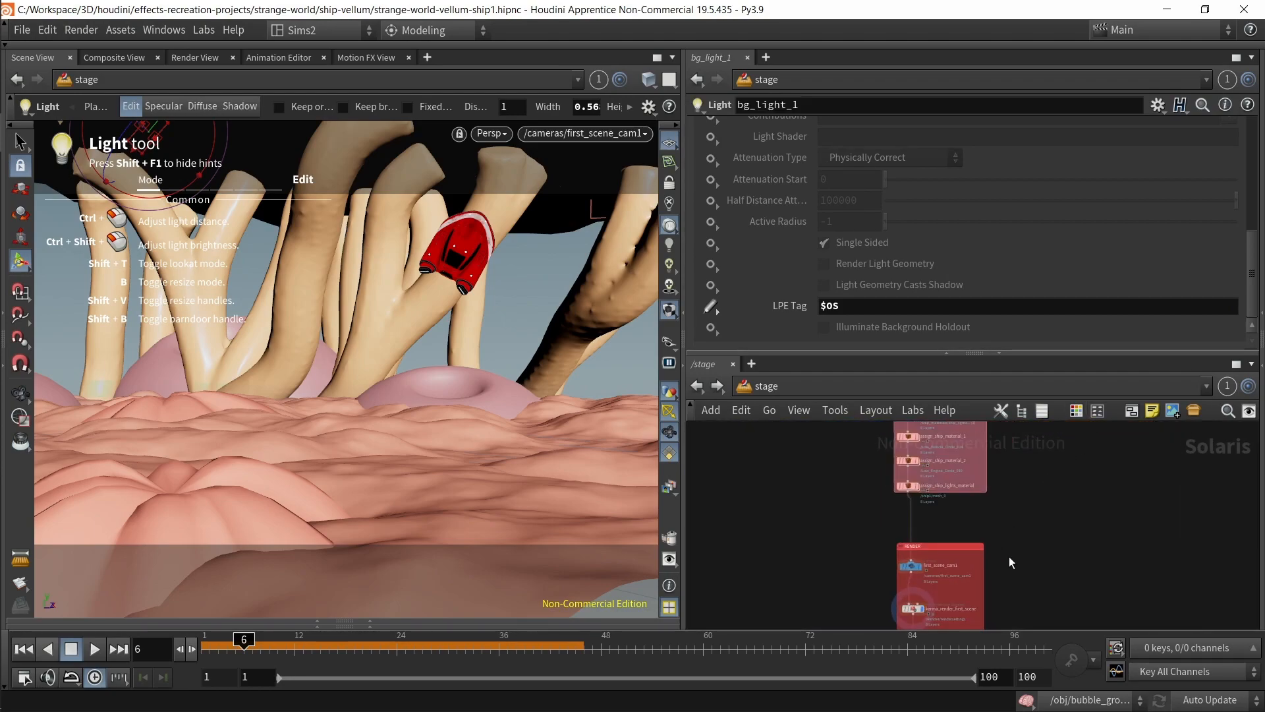
click(904, 561)
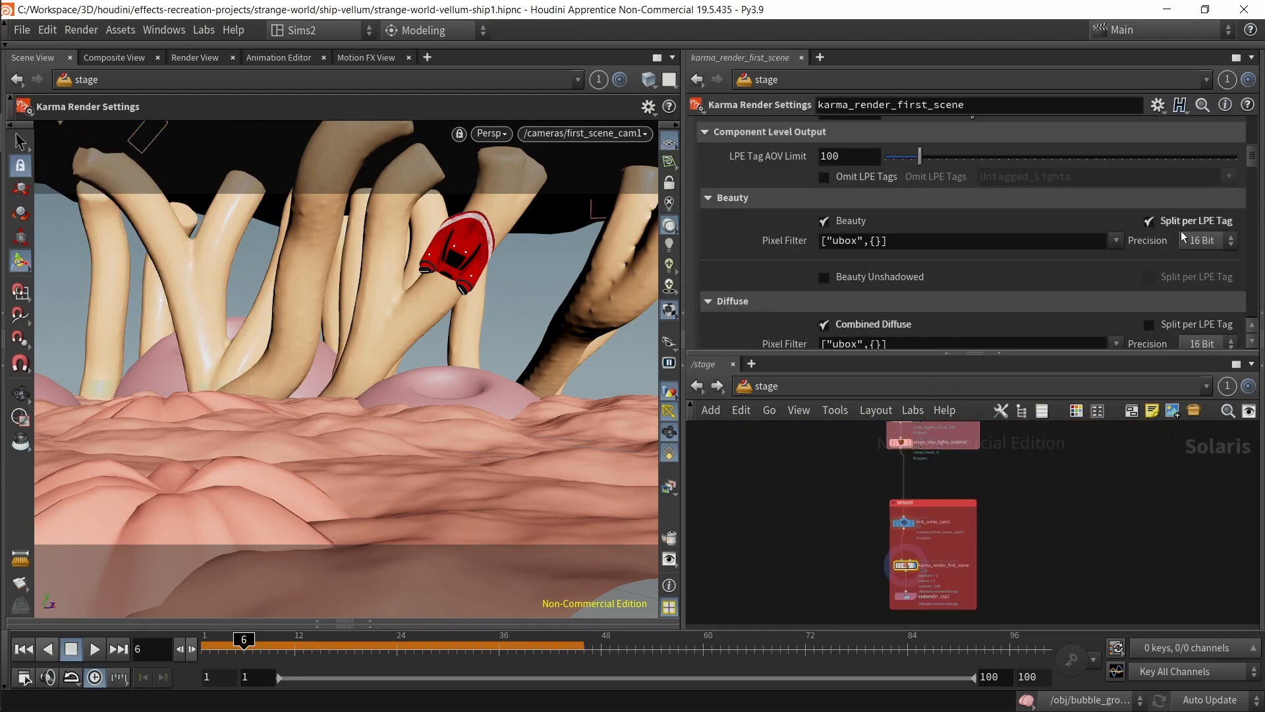
scroll(930, 235, up, 2)
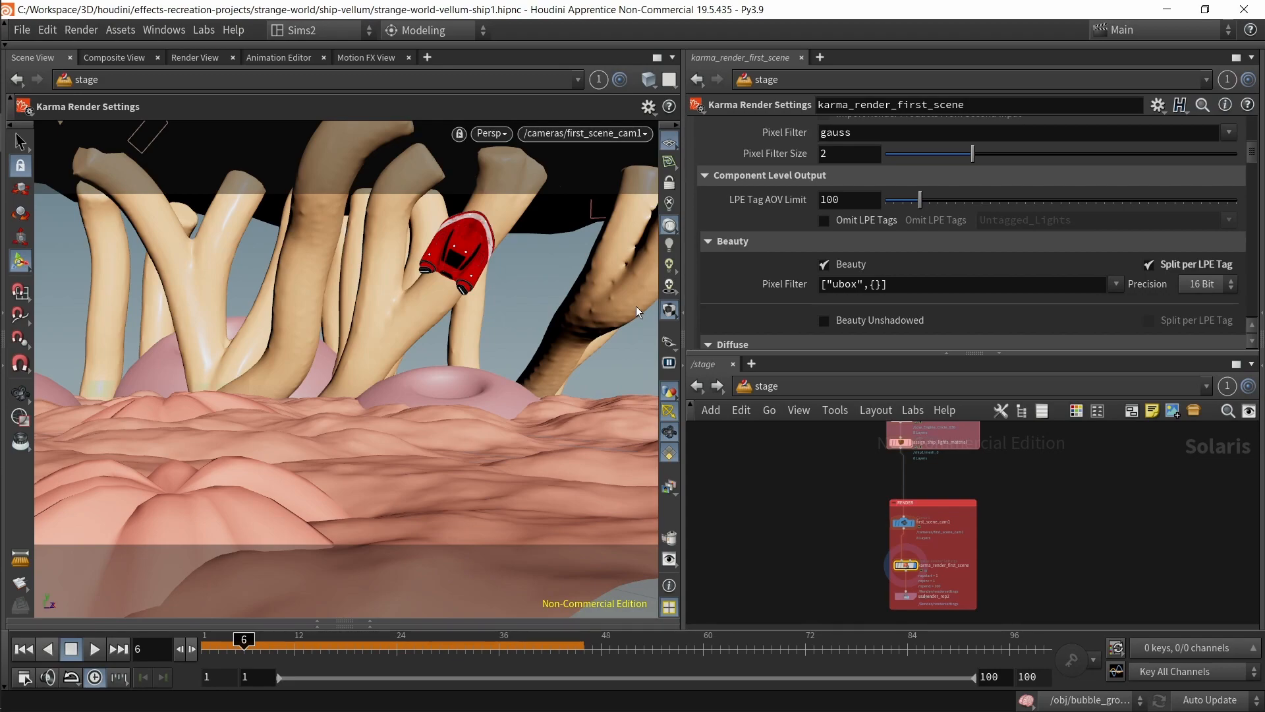
click(1149, 266)
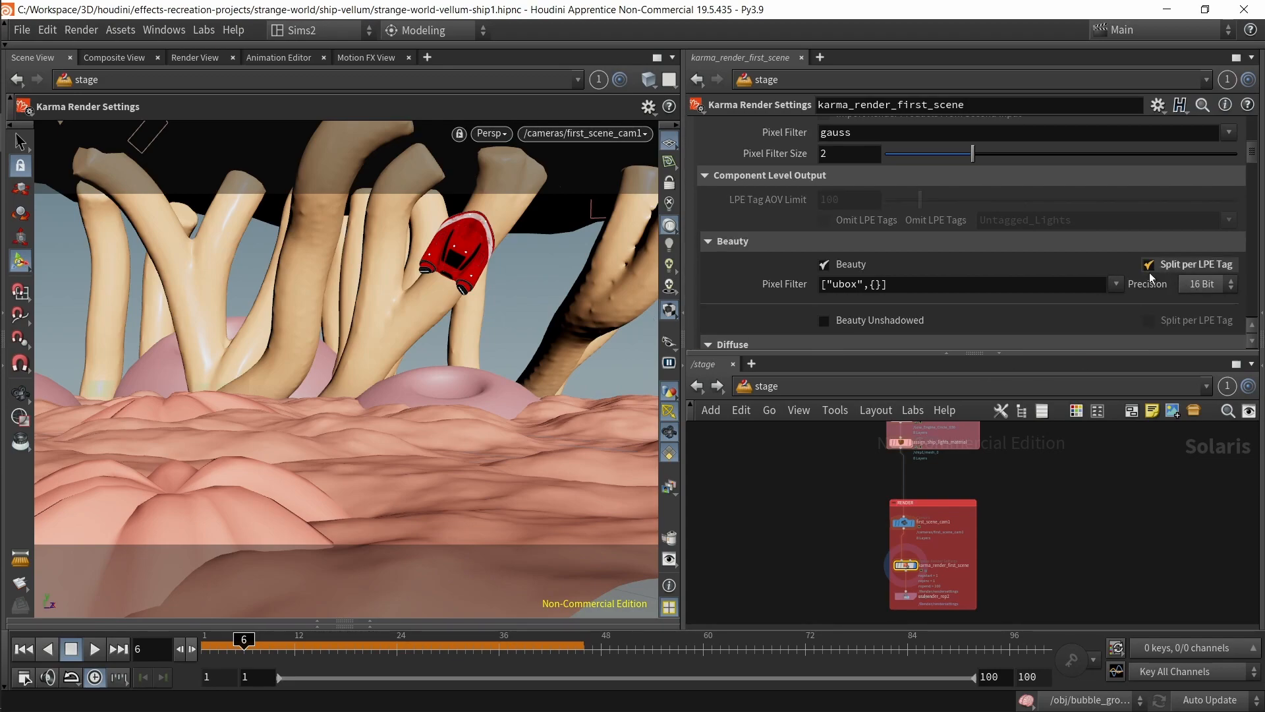
Step: Look through the Beauty and Diffuse render vars and collapse the Reflections and Refractions group
scroll(944, 245, down, 4)
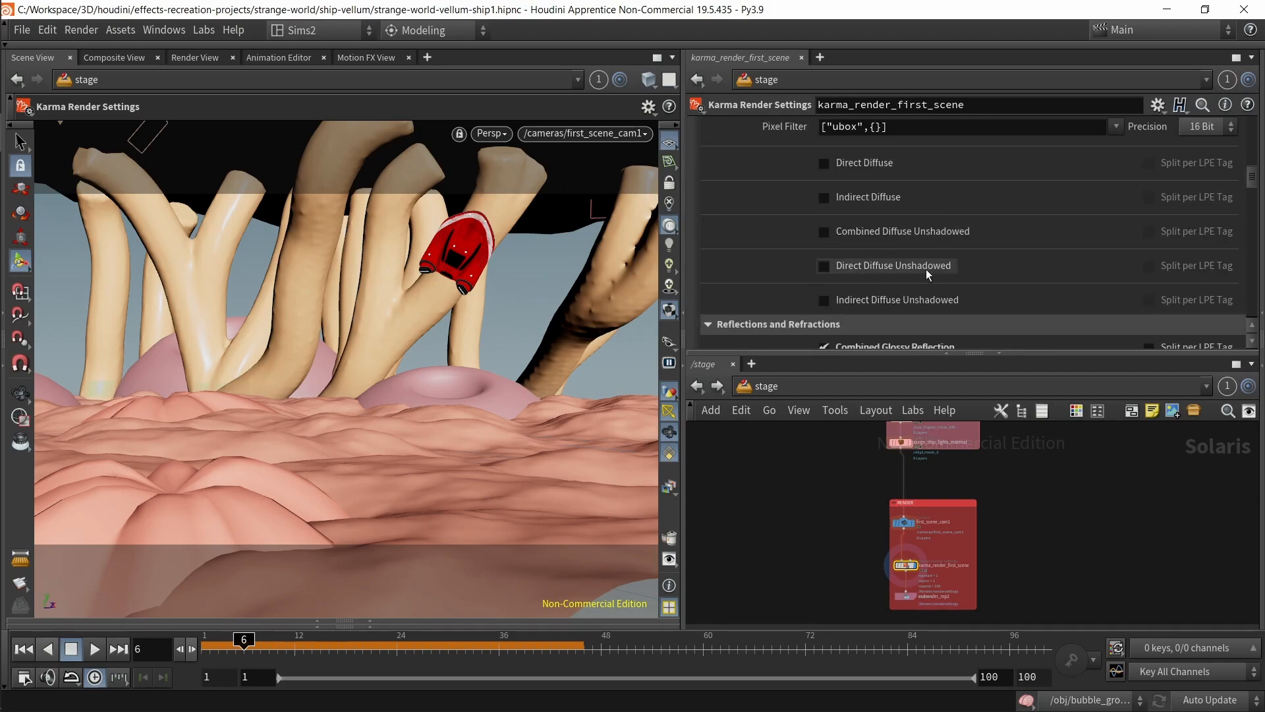
scroll(915, 273, down, 2)
scroll(915, 272, up, 7)
scroll(911, 273, down, 8)
scroll(903, 274, down, 2)
scroll(899, 274, up, 2)
click(764, 195)
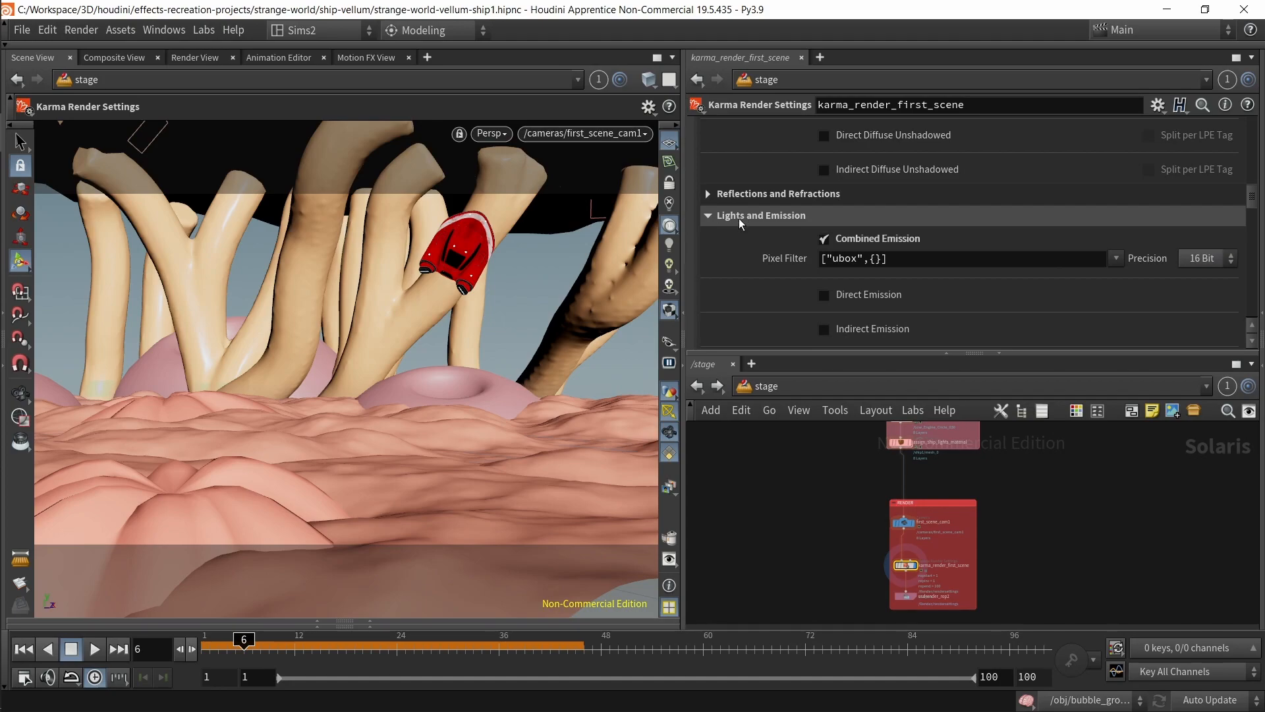
Step: Try enabling the Visible Lights render var together with its Split per LPE Tag option
scroll(785, 224, down, 3)
click(841, 255)
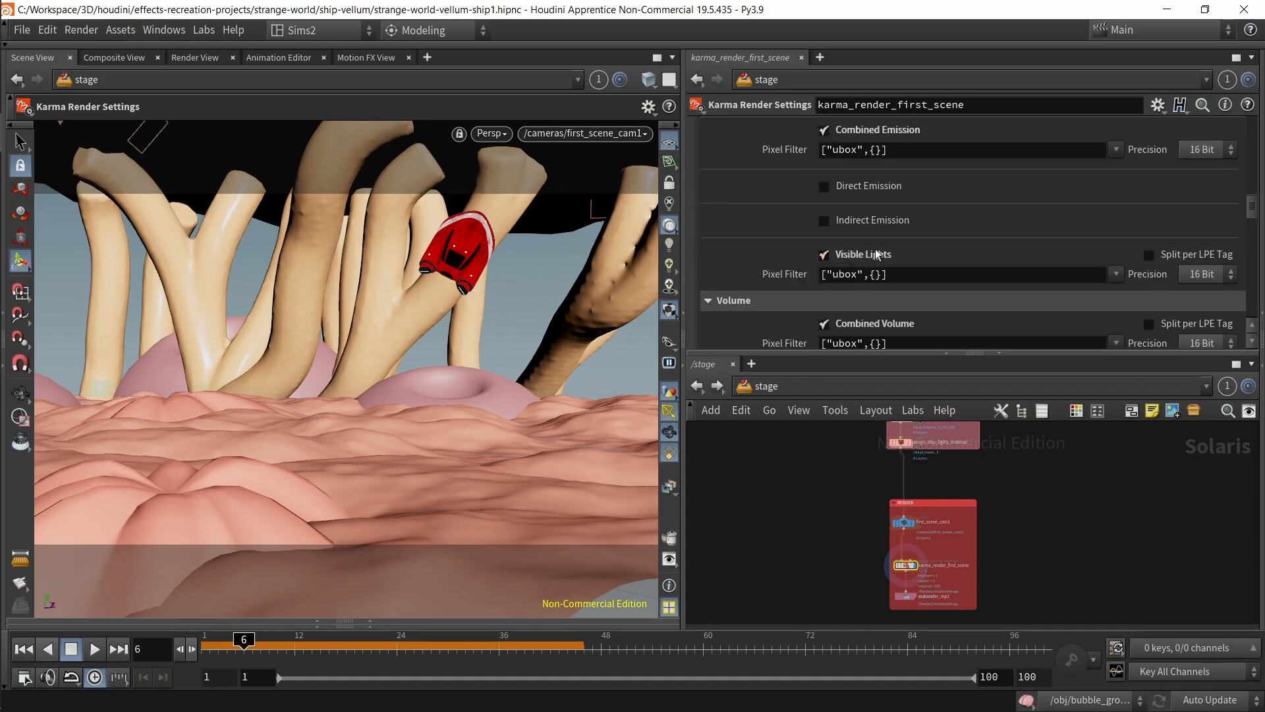
scroll(868, 247, up, 2)
scroll(868, 247, down, 1)
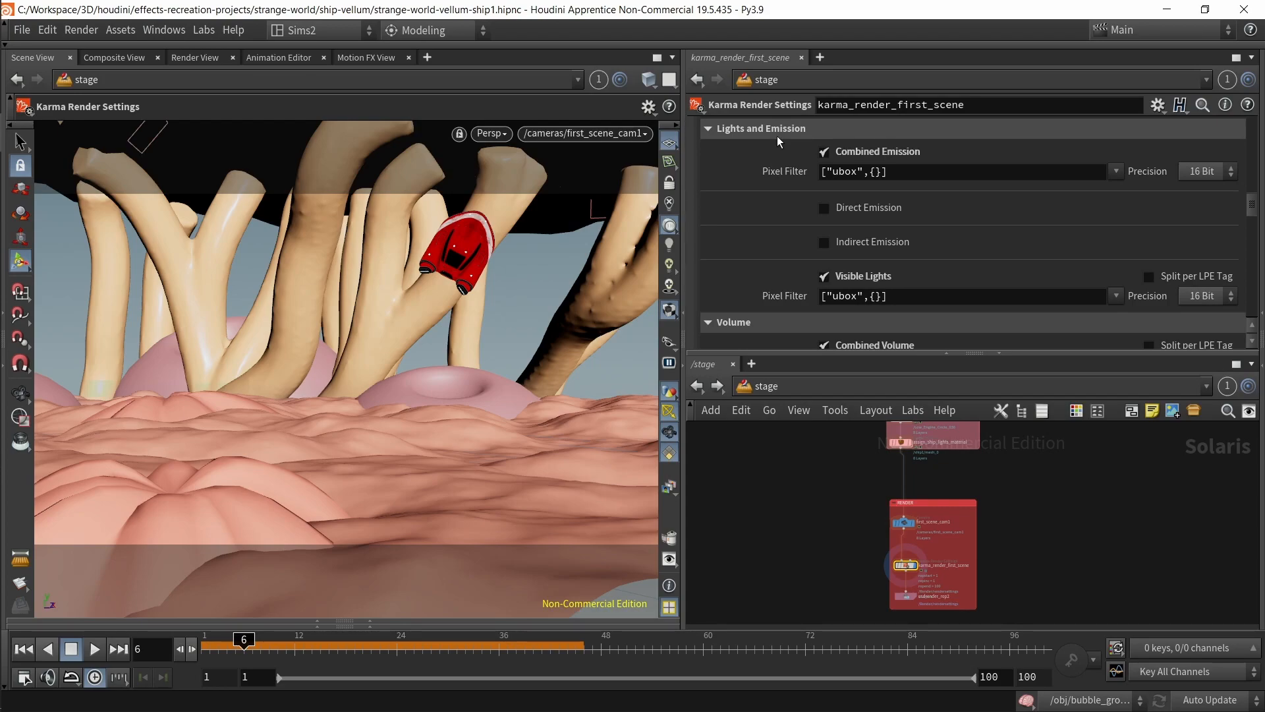
click(1186, 277)
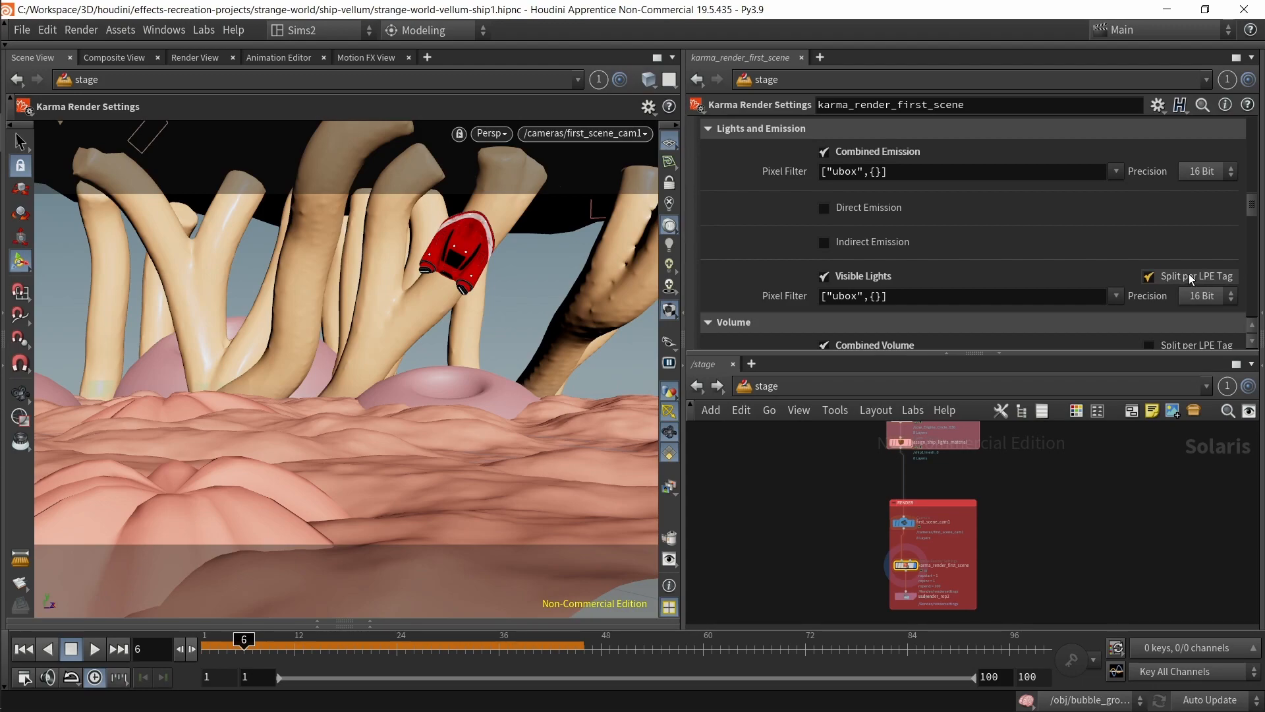
click(871, 280)
Step: Collapse the remaining expanded render var groups, including Lights and Emission, Volume, Diffuse and Beauty
scroll(888, 254, up, 1)
click(778, 177)
click(782, 199)
scroll(783, 223, up, 6)
scroll(771, 246, up, 3)
click(771, 215)
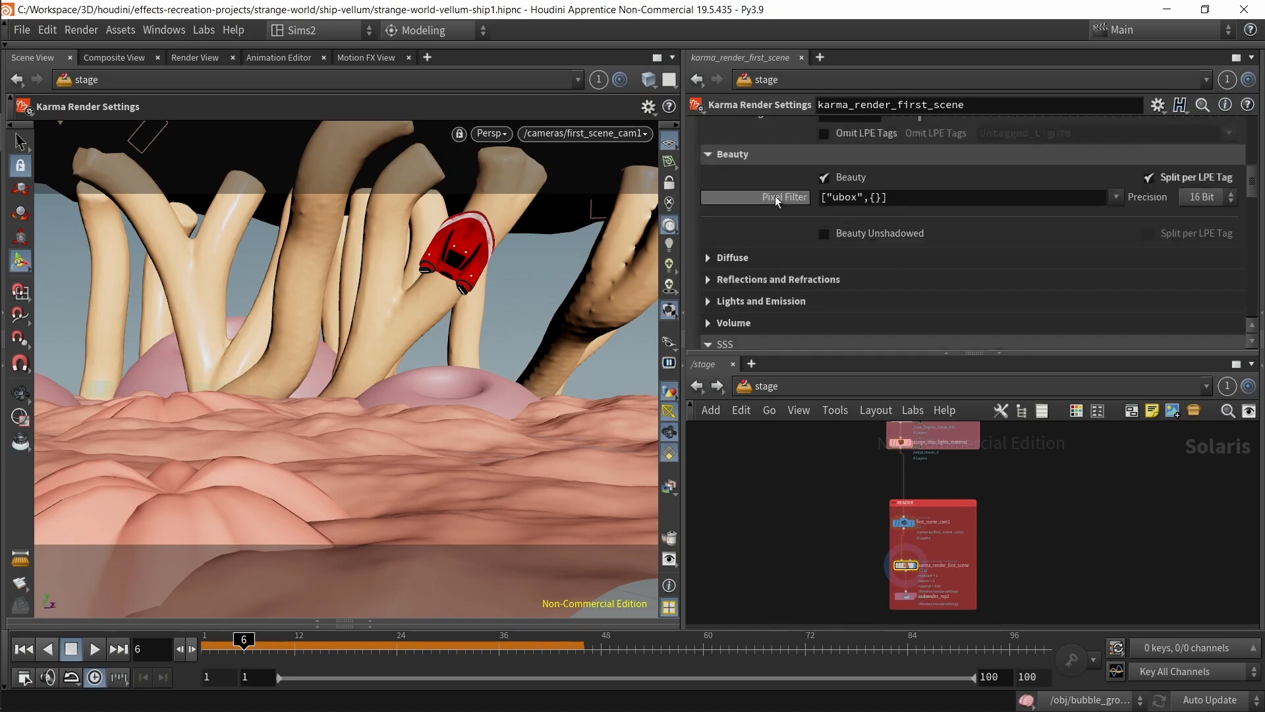
scroll(771, 188, up, 4)
click(759, 199)
click(759, 310)
scroll(756, 264, down, 2)
click(753, 220)
scroll(741, 239, up, 1)
scroll(758, 241, up, 3)
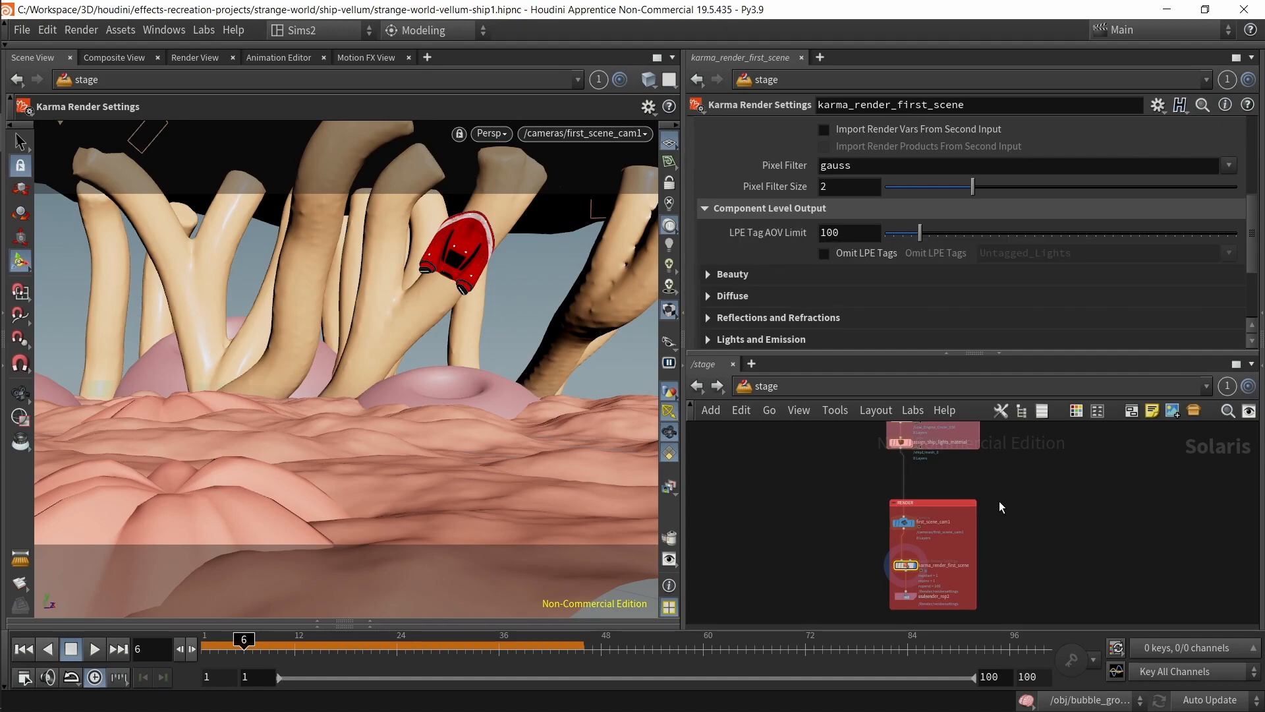
Step: Examine the frame range and render settings of the usdrender_rop2 node
click(905, 596)
click(867, 175)
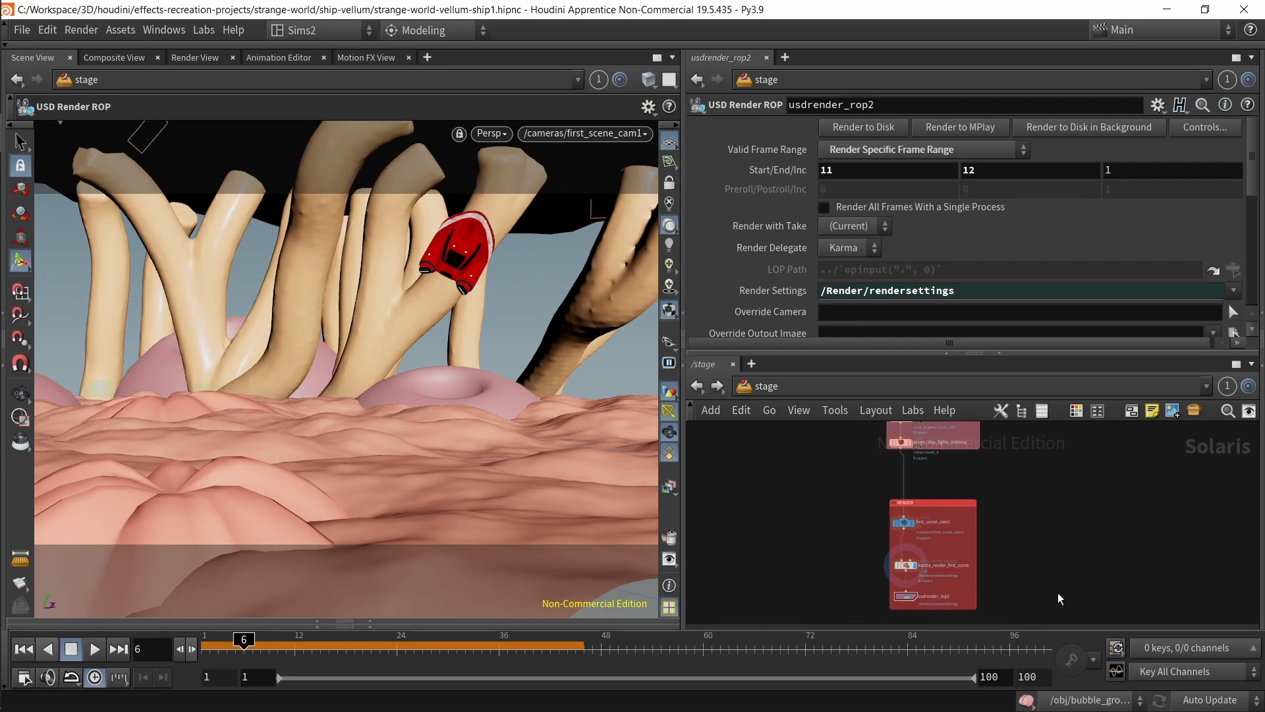
Step: Display the bubble ground simulation's rotate_90 node in the other scene's network
key(h)
middle_drag(1191, 440, 870, 529)
scroll(869, 529, up, 5)
middle_drag(943, 573, 898, 524)
scroll(907, 506, up, 3)
drag(900, 494, 821, 440)
key(r)
alt+drag(457, 395, 482, 399)
scroll(482, 399, down, 4)
scroll(890, 562, up, 5)
Step: Go to frame 29 and examine the fractured bubble ground simulation from several angles
middle_drag(922, 469, 955, 603)
alt+drag(422, 425, 567, 443)
alt+middle_drag(567, 443, 520, 425)
alt+drag(527, 417, 459, 411)
key(t)
drag(244, 639, 441, 643)
key(Escape)
scroll(1009, 527, down, 4)
middle_drag(1009, 527, 1010, 500)
mouse_move(508, 419)
mouse_down()
mouse_move(421, 422)
mouse_move(491, 407)
mouse_up()
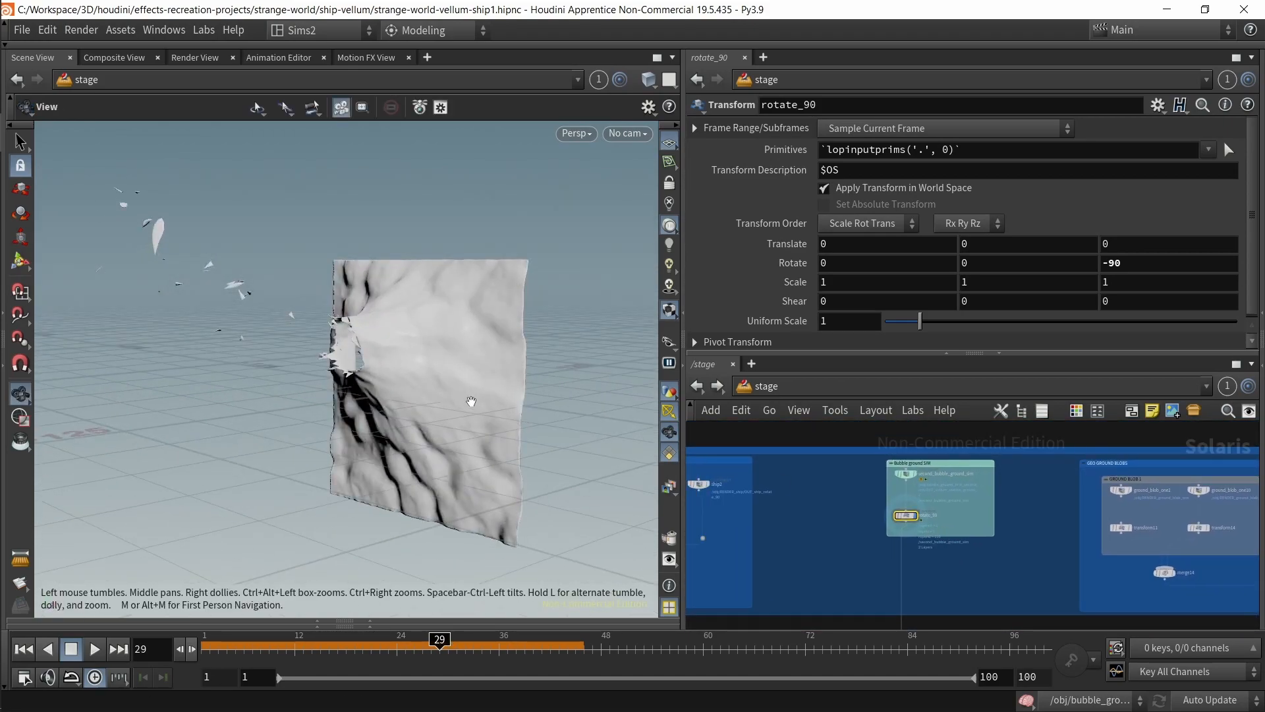
Step: Display the karmafogbox1 node from the FOG network box and inspect its extent in the scene
middle_drag(1003, 616, 977, 523)
scroll(977, 523, down, 3)
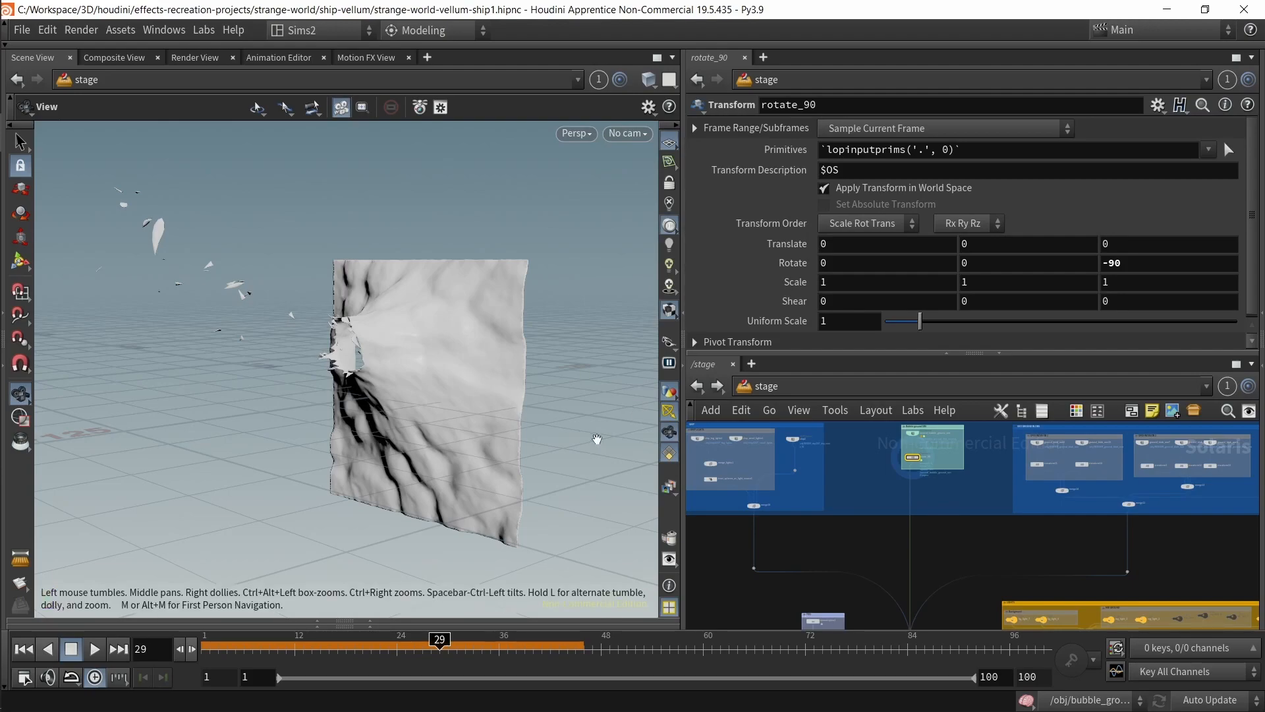
scroll(913, 504, up, 6)
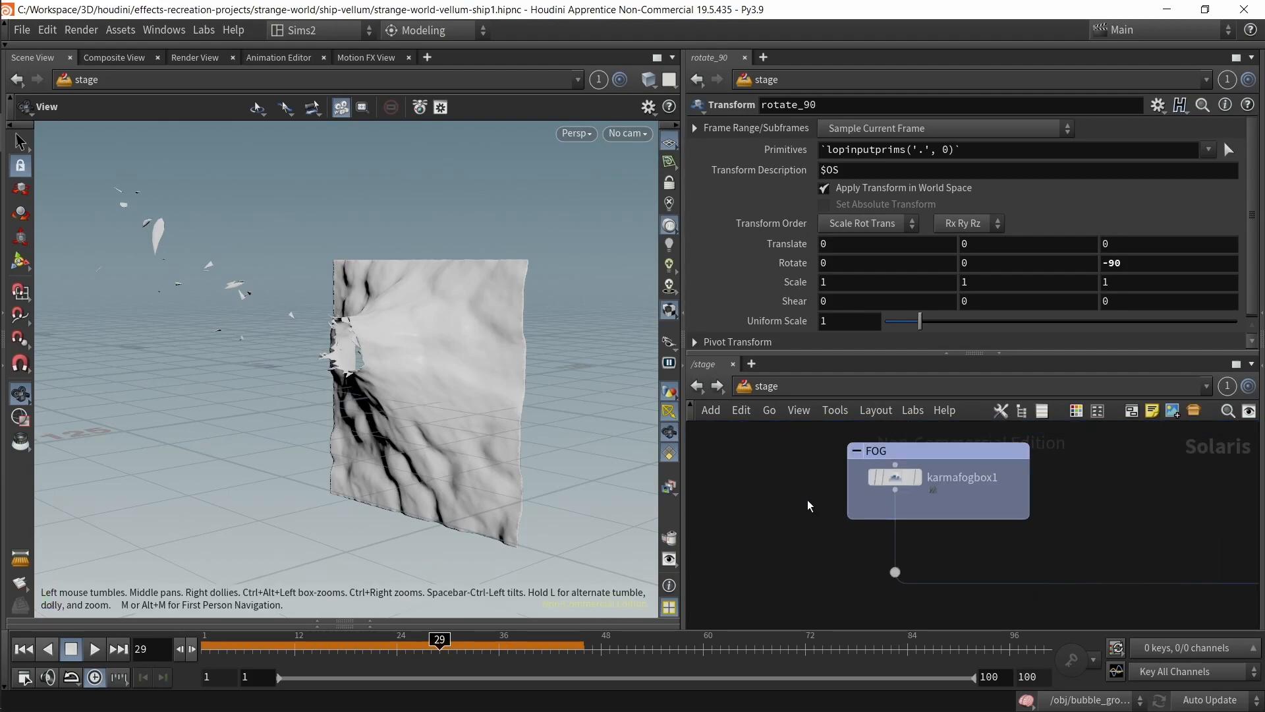
click(896, 478)
click(917, 477)
drag(454, 395, 504, 390)
Step: Display the merge1 node to show the combined ground, lights and fog box
scroll(1040, 572, down, 3)
middle_drag(1051, 573, 801, 482)
click(946, 502)
click(960, 502)
drag(364, 351, 455, 394)
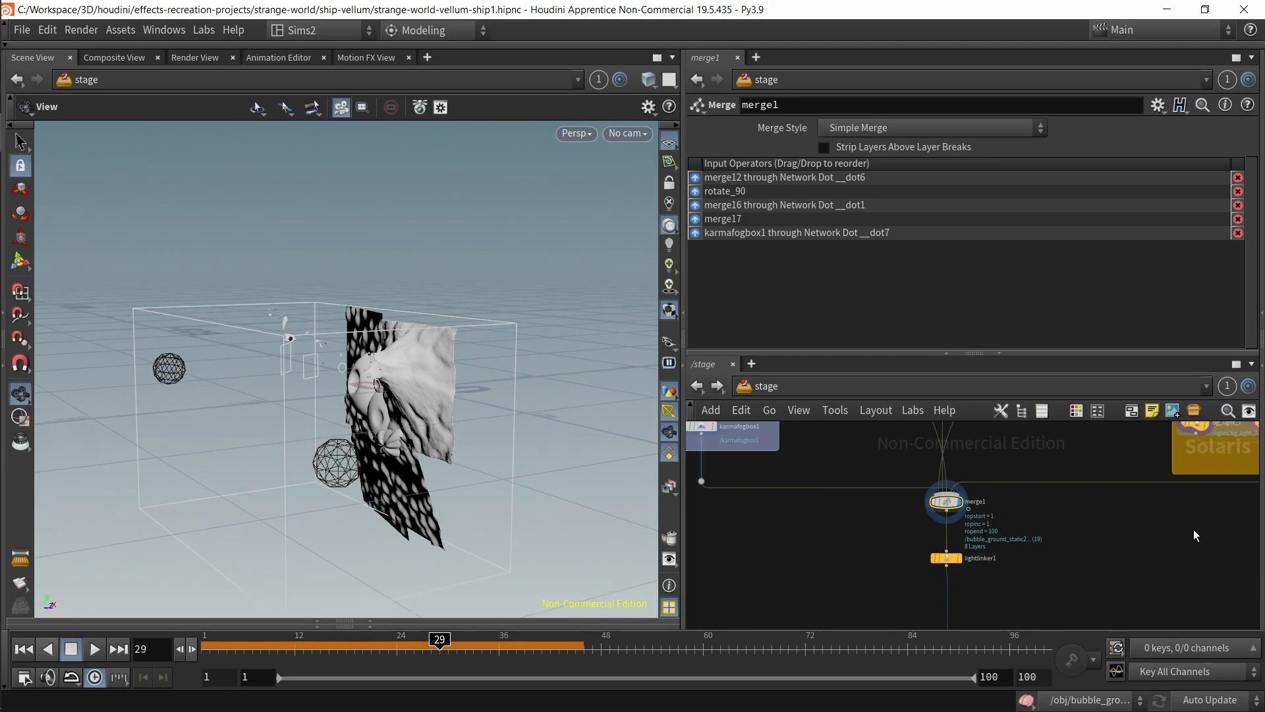
Step: Examine the background lights bg_light_7 and bg_light_5 and the mid-ground lights in the LIGHTS network box
scroll(1190, 530, down, 1)
middle_drag(1190, 530, 889, 563)
middle_drag(1008, 490, 874, 513)
drag(294, 432, 356, 473)
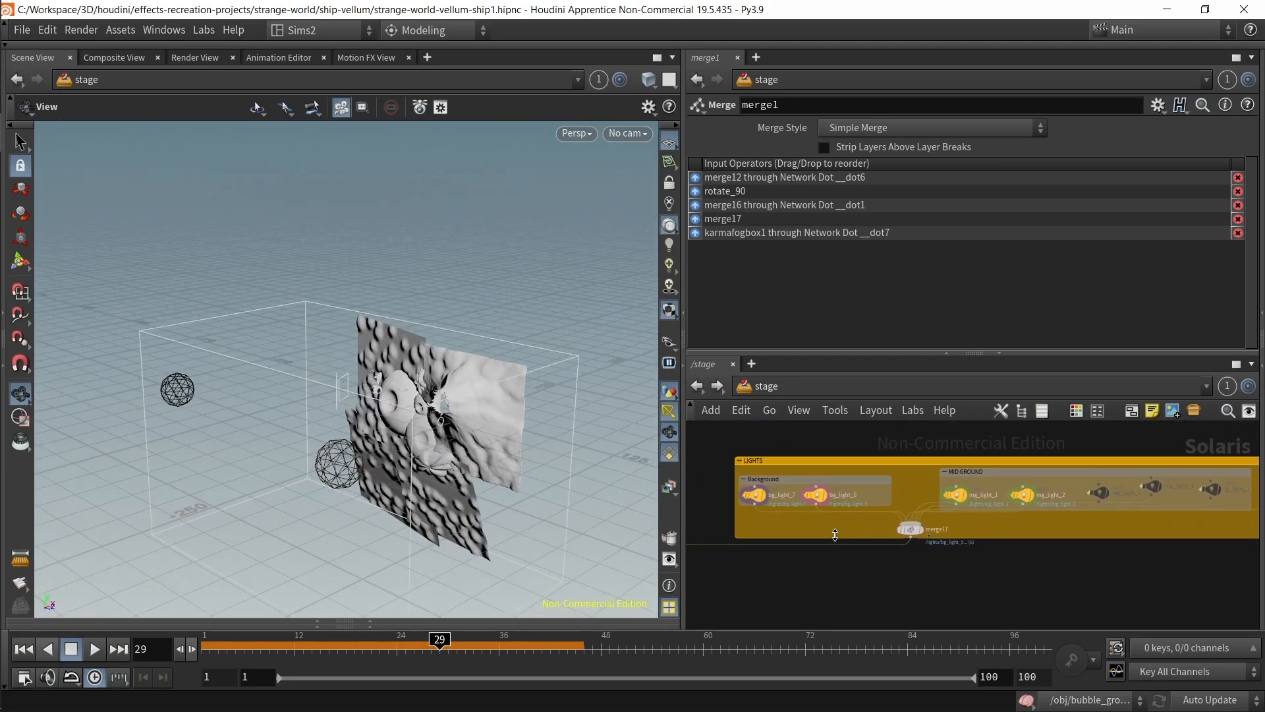
drag(723, 513, 837, 498)
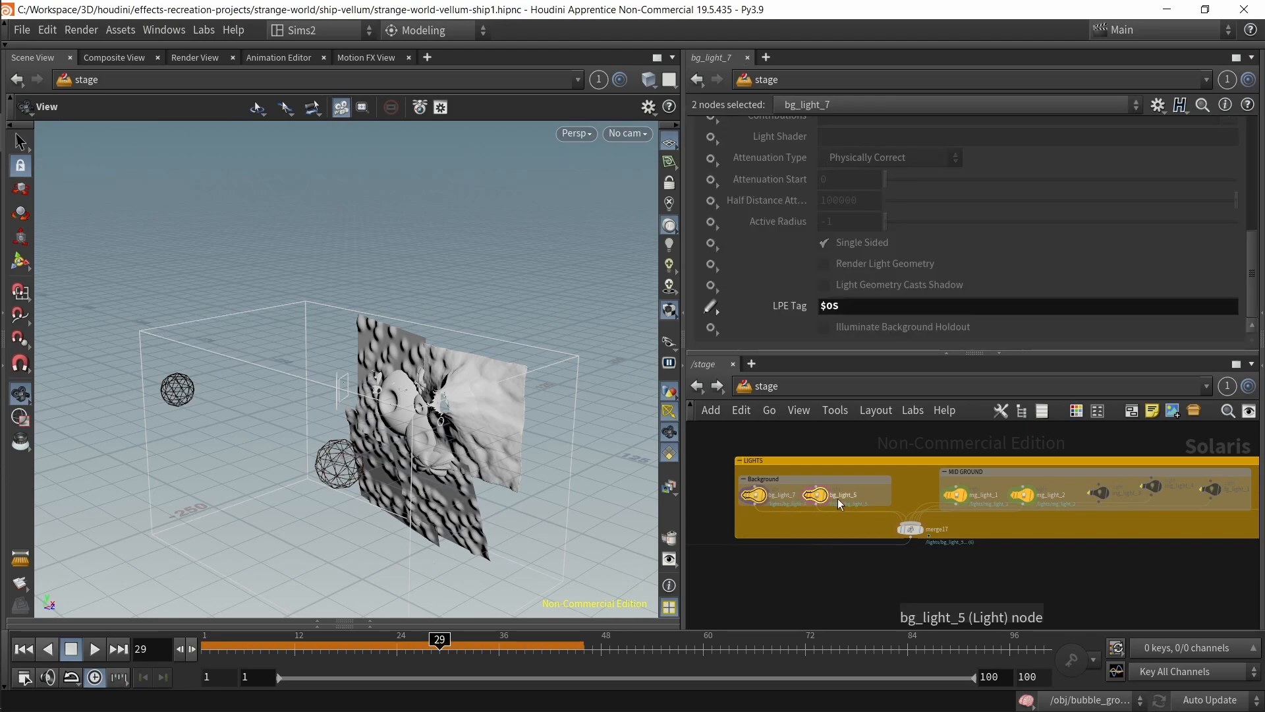
scroll(896, 512, down, 3)
middle_drag(896, 513, 950, 506)
scroll(1046, 475, up, 3)
click(1154, 481)
Step: Examine the lightlinker1 node's lights and geometry lists and inspect the merged ground geometry up close
middle_drag(952, 566, 1224, 441)
middle_drag(874, 485, 877, 538)
click(879, 493)
middle_drag(921, 494, 927, 505)
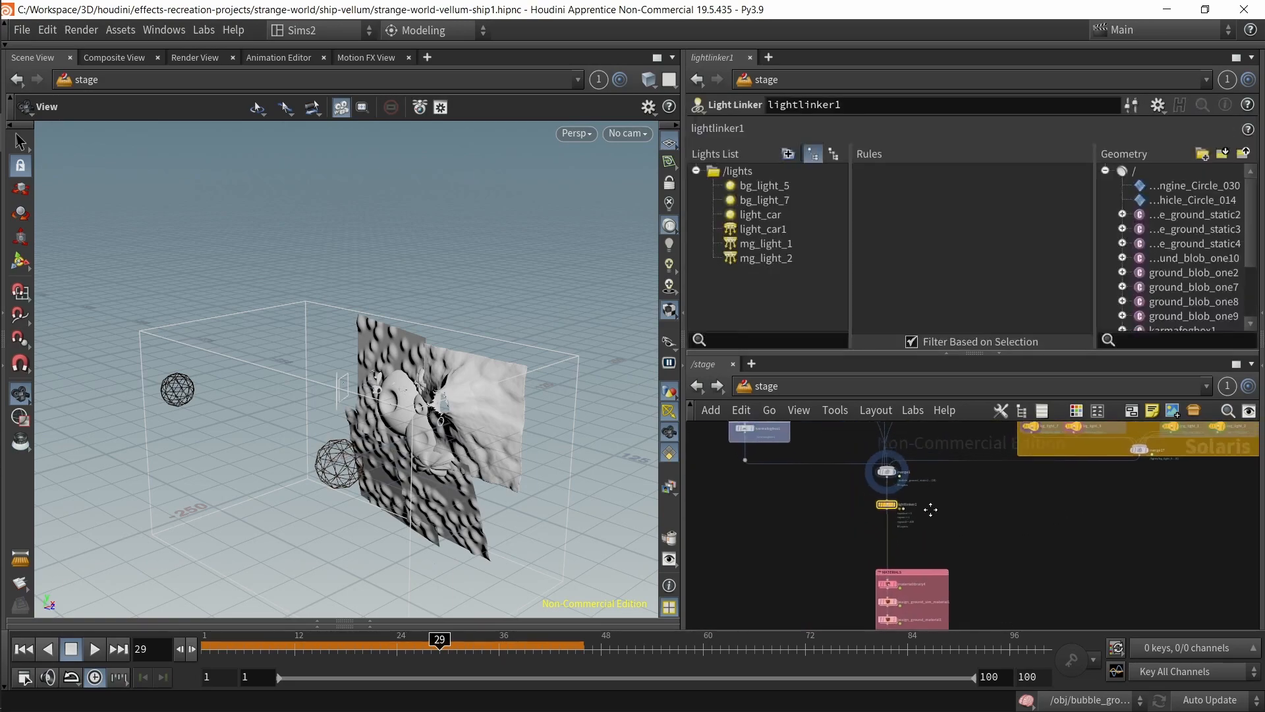
scroll(880, 500, up, 4)
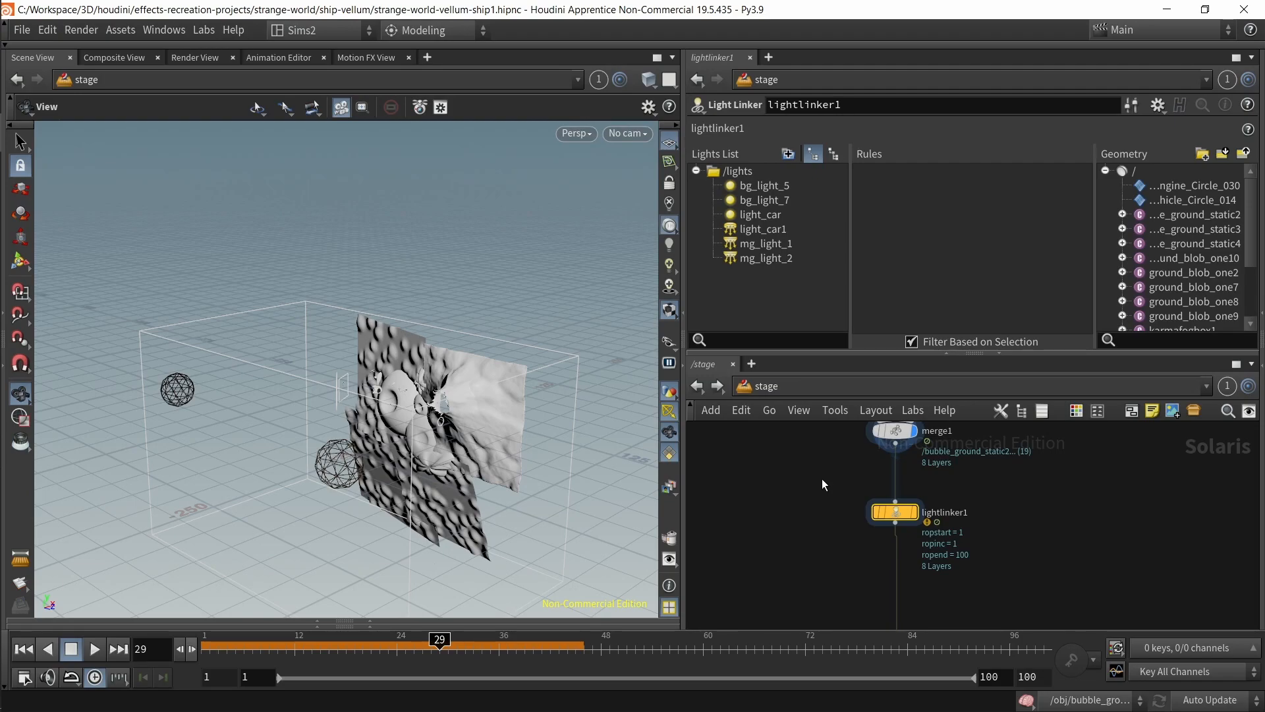
drag(625, 474, 643, 289)
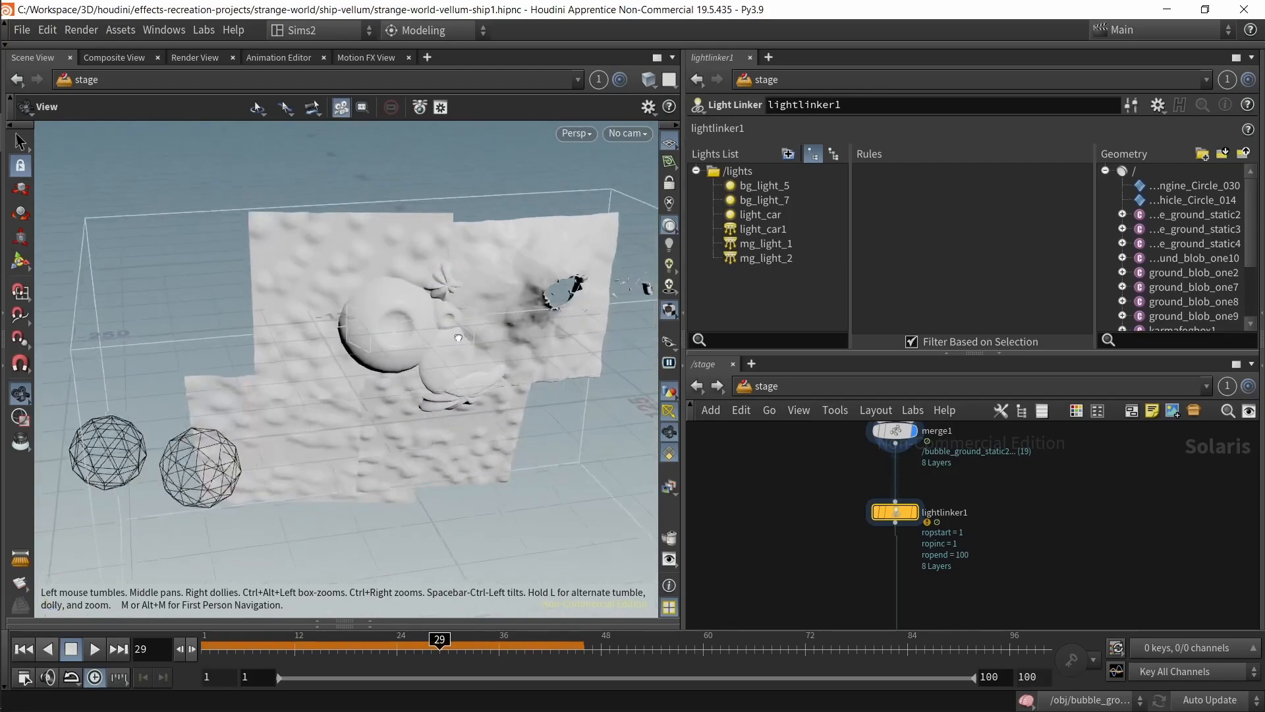
scroll(401, 323, up, 8)
drag(412, 319, 440, 289)
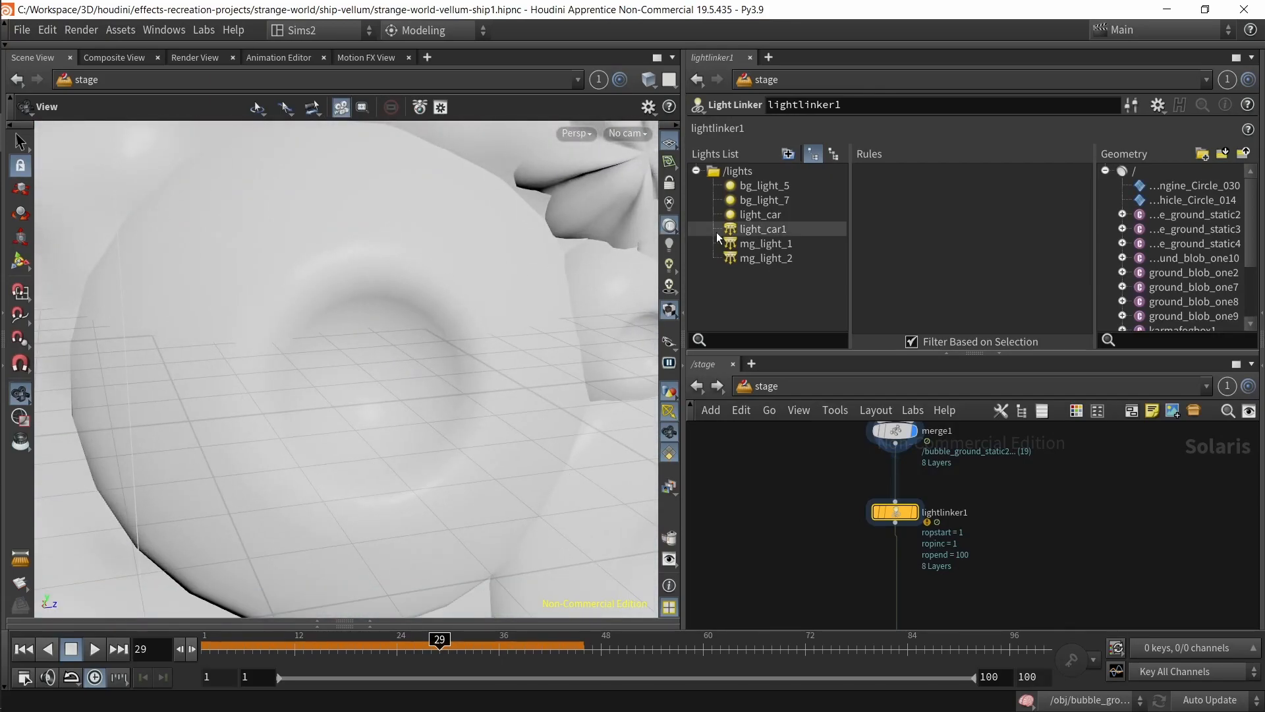
scroll(419, 347, down, 10)
drag(405, 336, 605, 296)
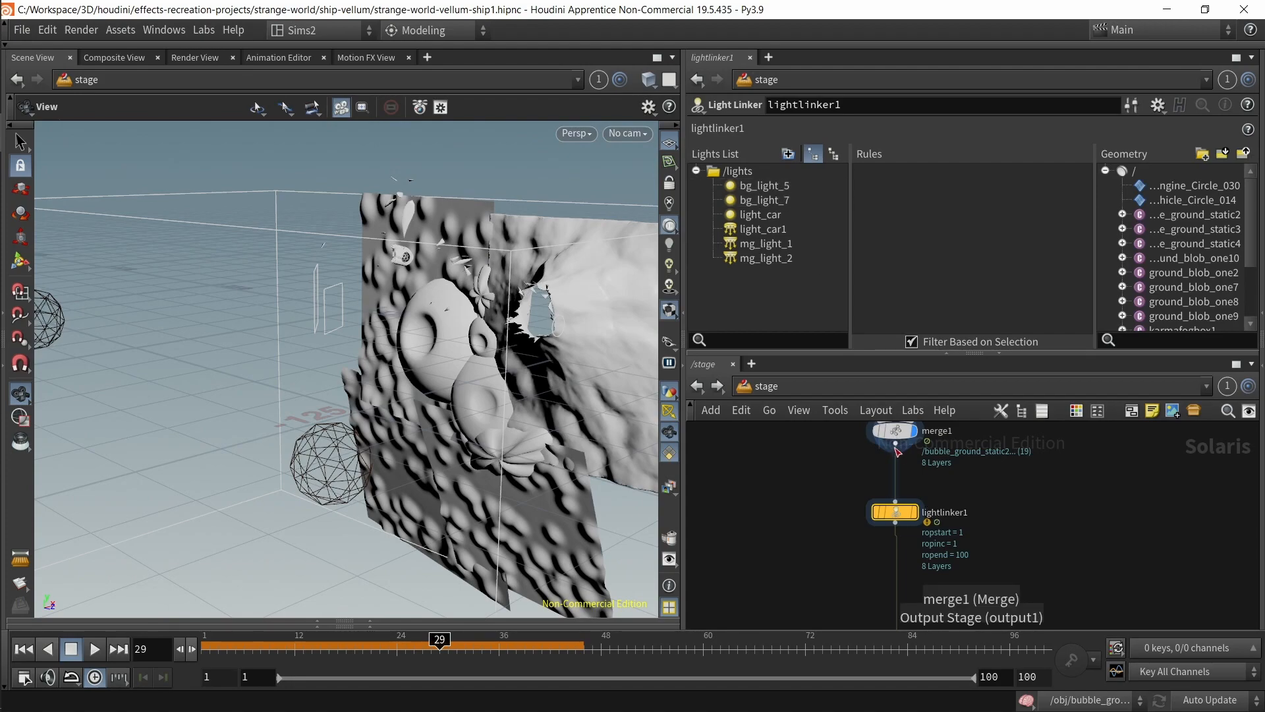
Step: Add a second Light Linker node connected to the output of merge1
drag(895, 443, 1028, 497)
text(light li)
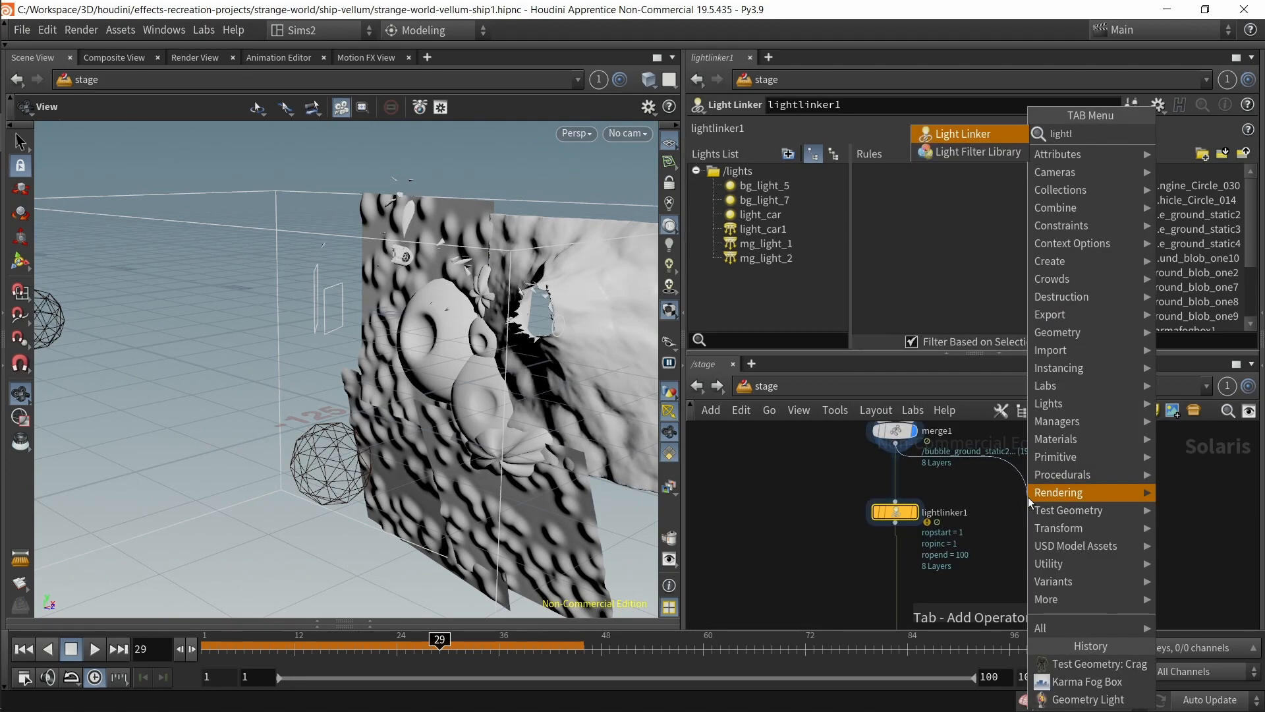
key(Return)
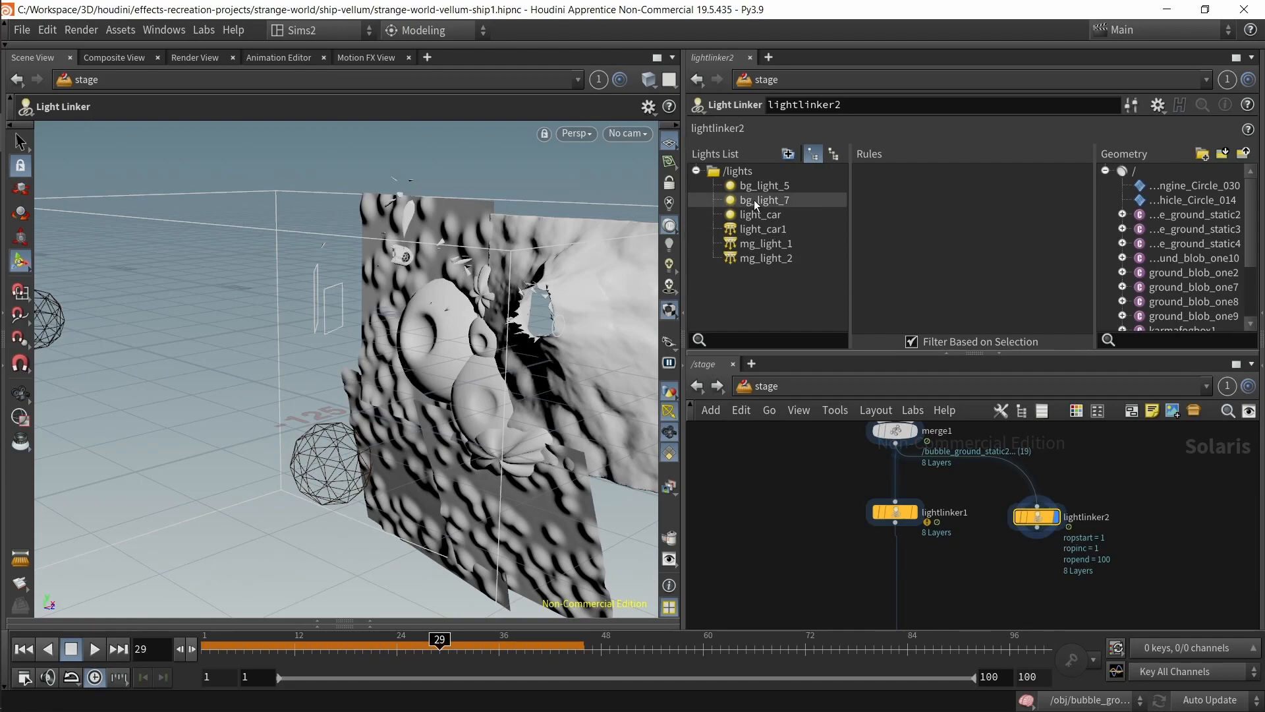
Step: Create a light linking rule for bg_light_5 in the new Light Linker and look through the geometry list
click(790, 200)
shift+click(817, 189)
click(782, 188)
drag(783, 189, 931, 204)
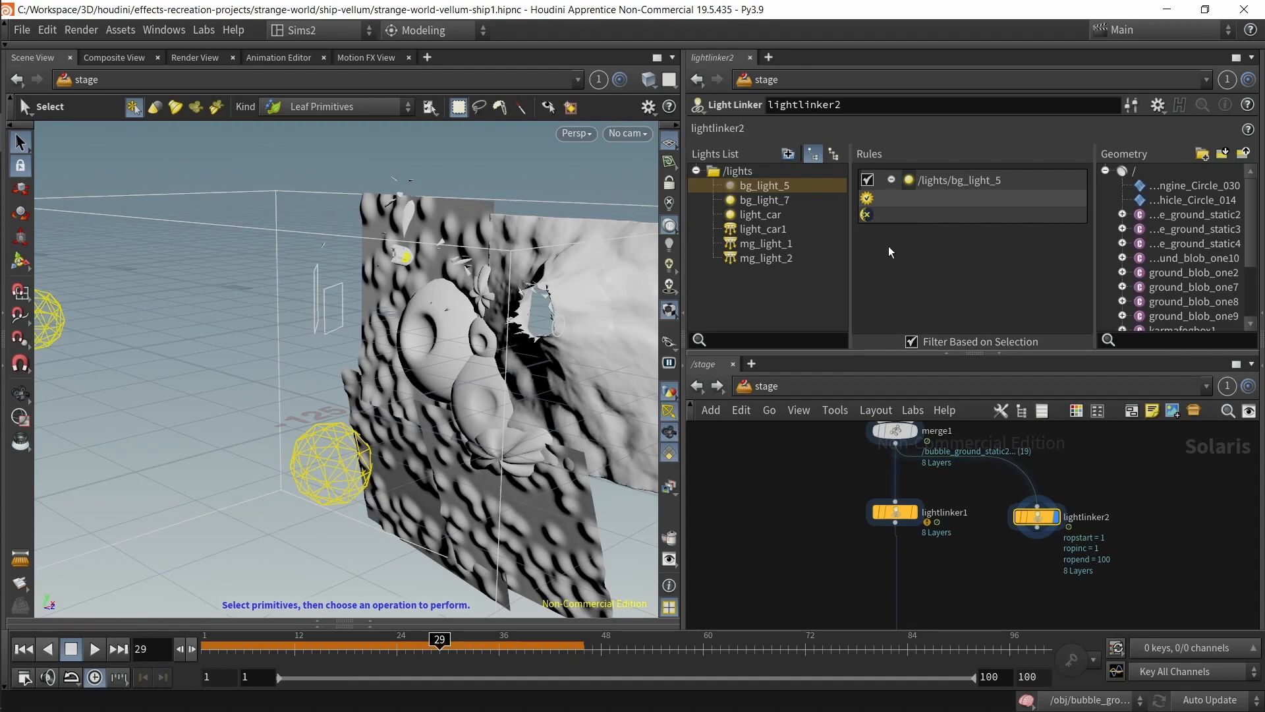
scroll(1180, 240, down, 2)
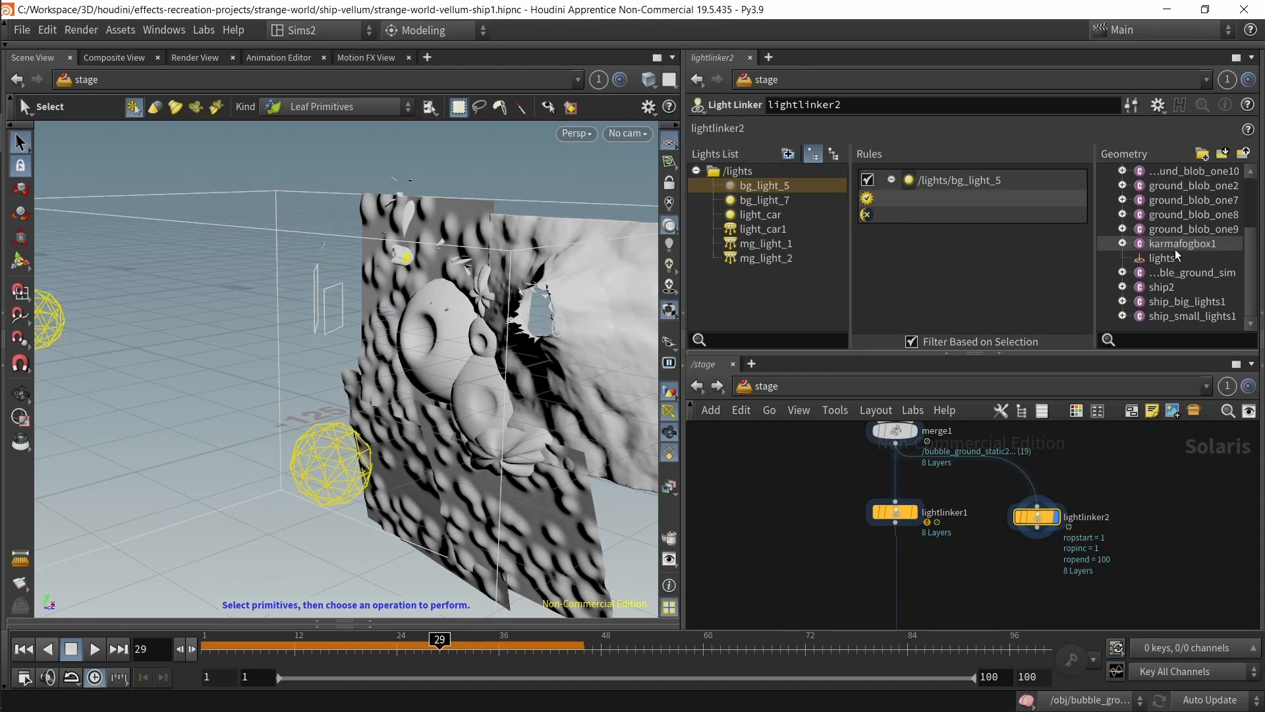
scroll(1195, 239, up, 2)
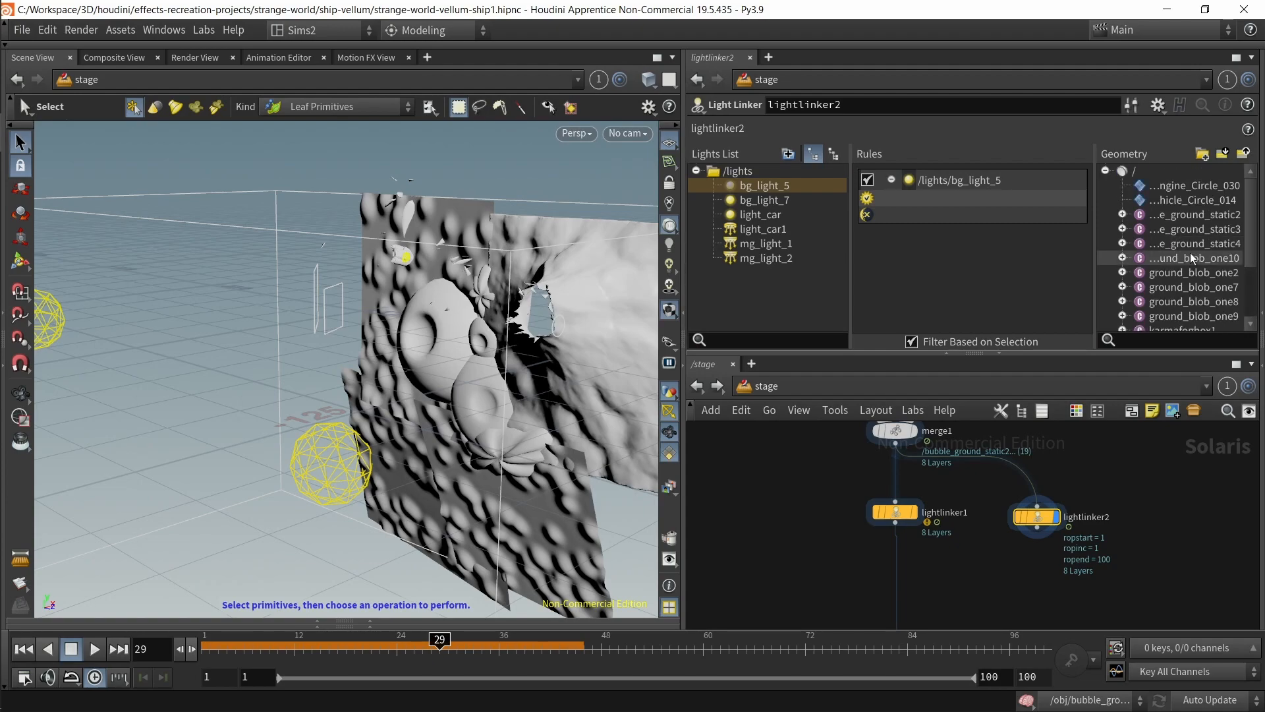
Step: Add ground_blob_one2 as illuminated geometry in the bg_light_5 rule and look over the scene's lights
drag(1192, 272, 1016, 218)
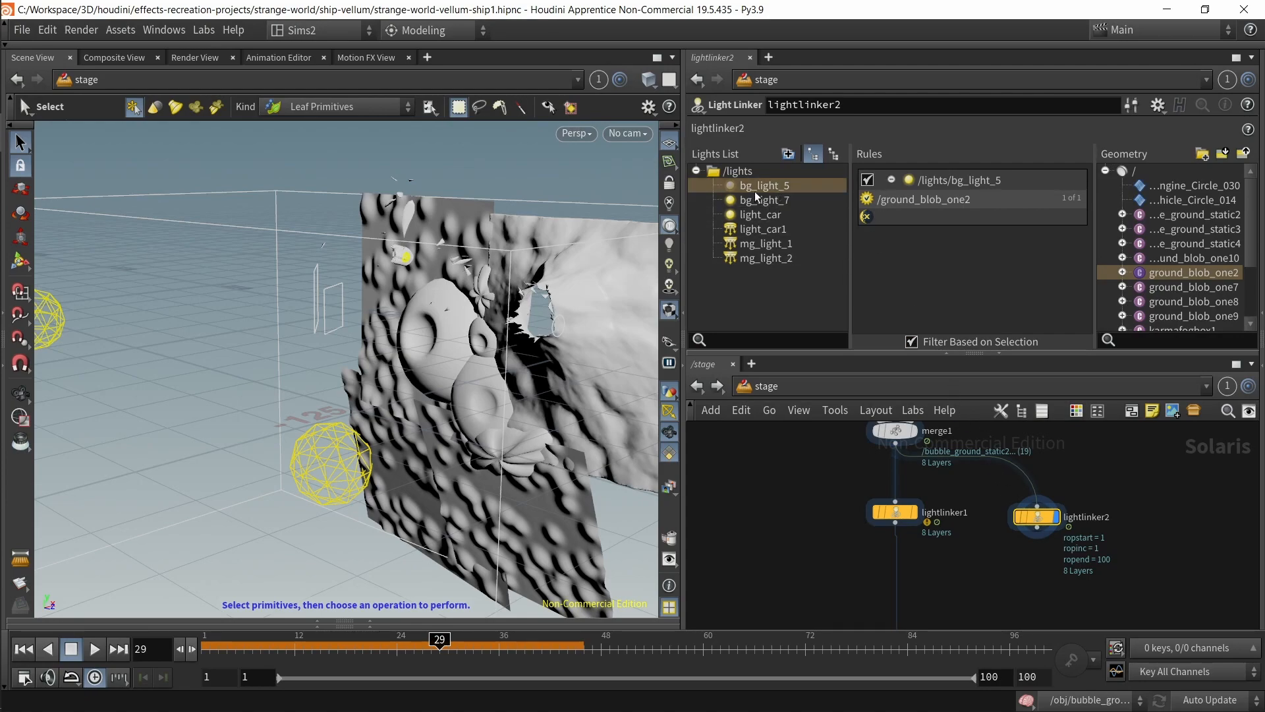
alt+scroll(330, 283, down, 1)
alt+middle_drag(174, 330, 278, 332)
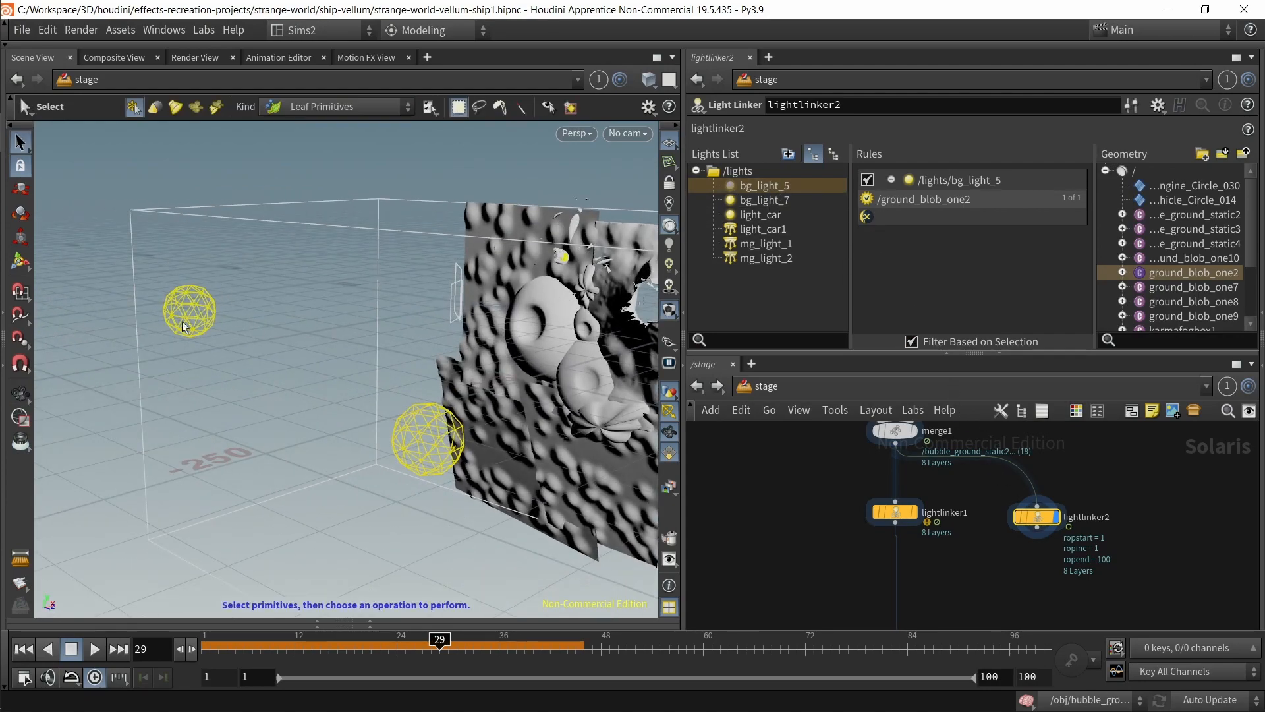
alt+middle_drag(560, 350, 474, 363)
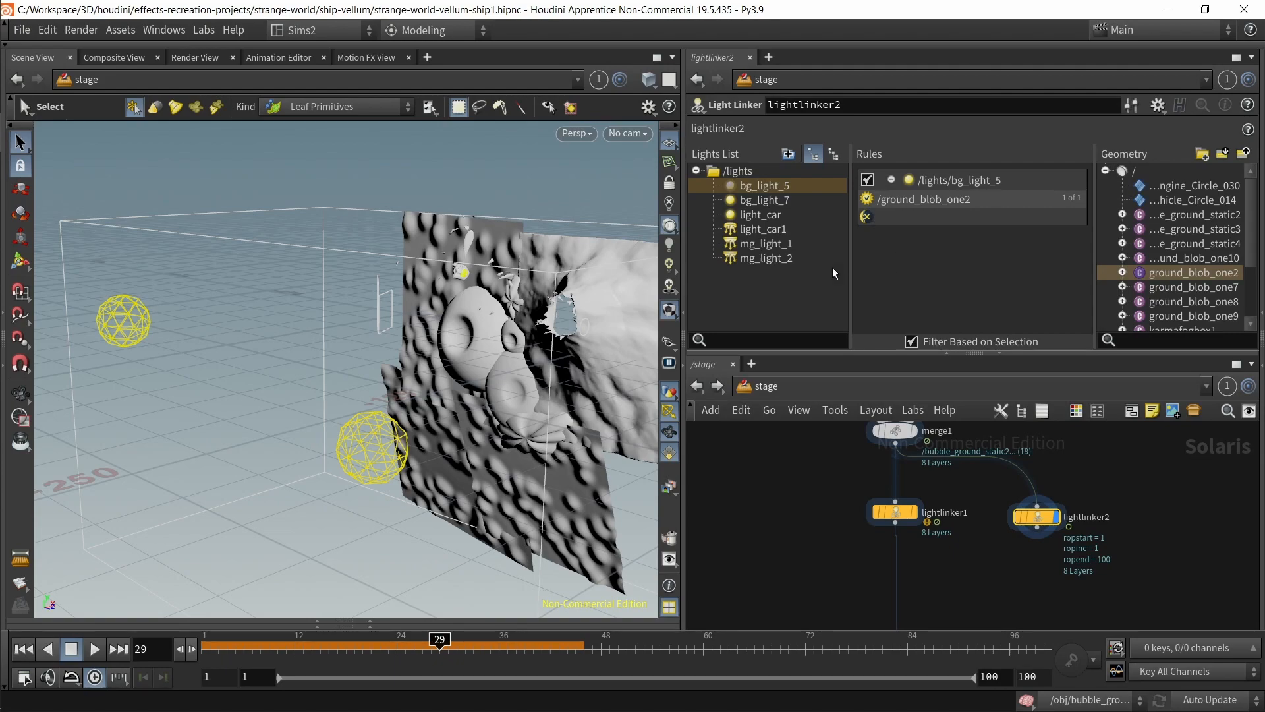
click(768, 243)
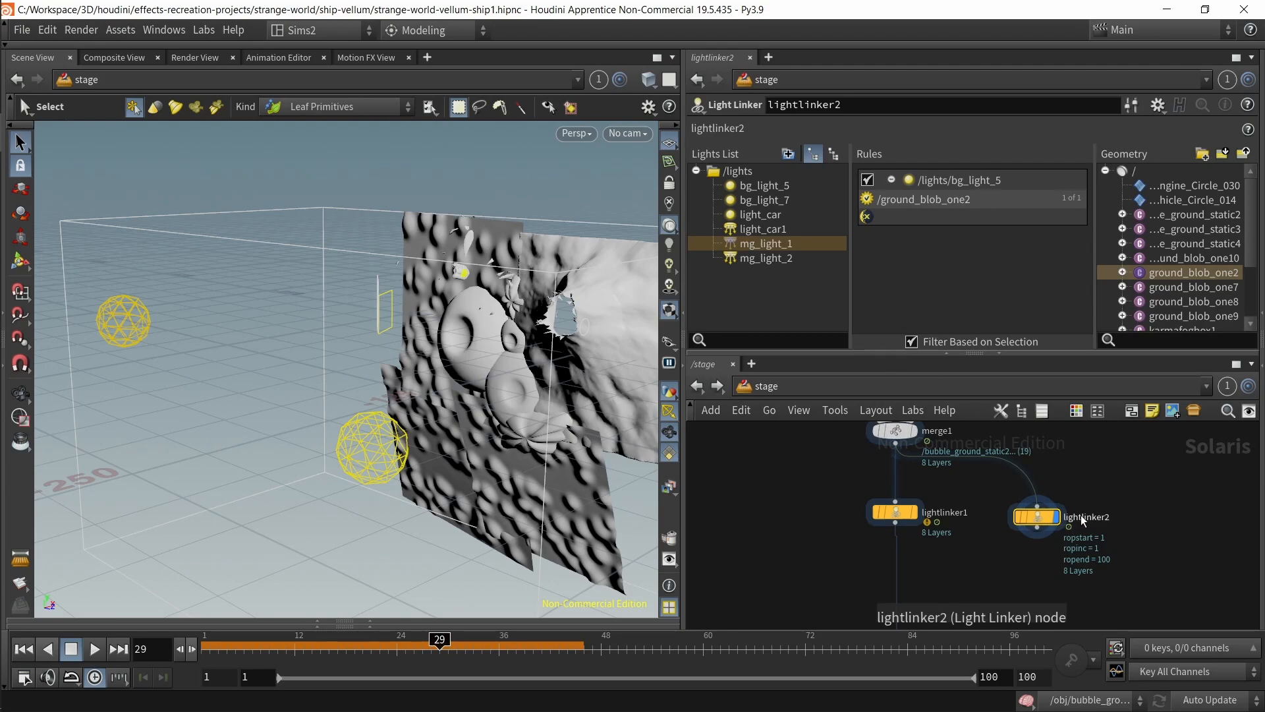
Step: Delete the lightlinker2 node and open lightlinker1's linking rule for mg_light_1
key(Delete)
click(895, 512)
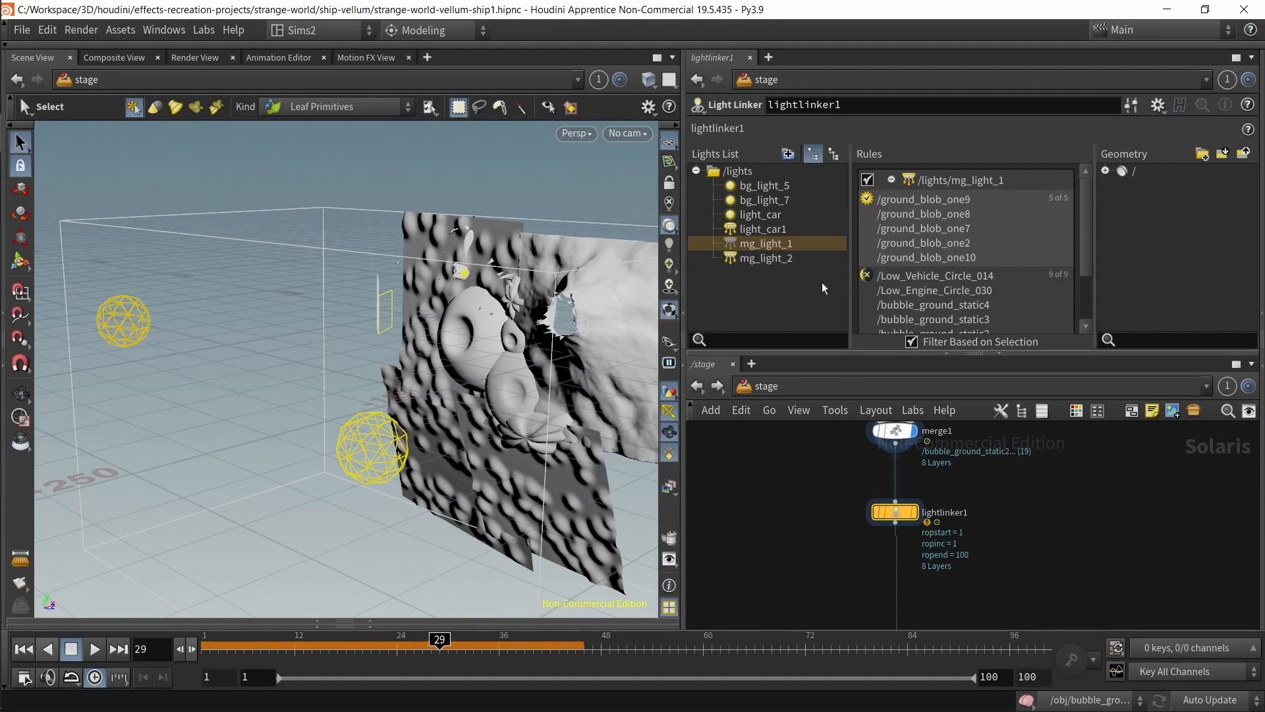
scroll(922, 263, down, 2)
scroll(922, 262, up, 2)
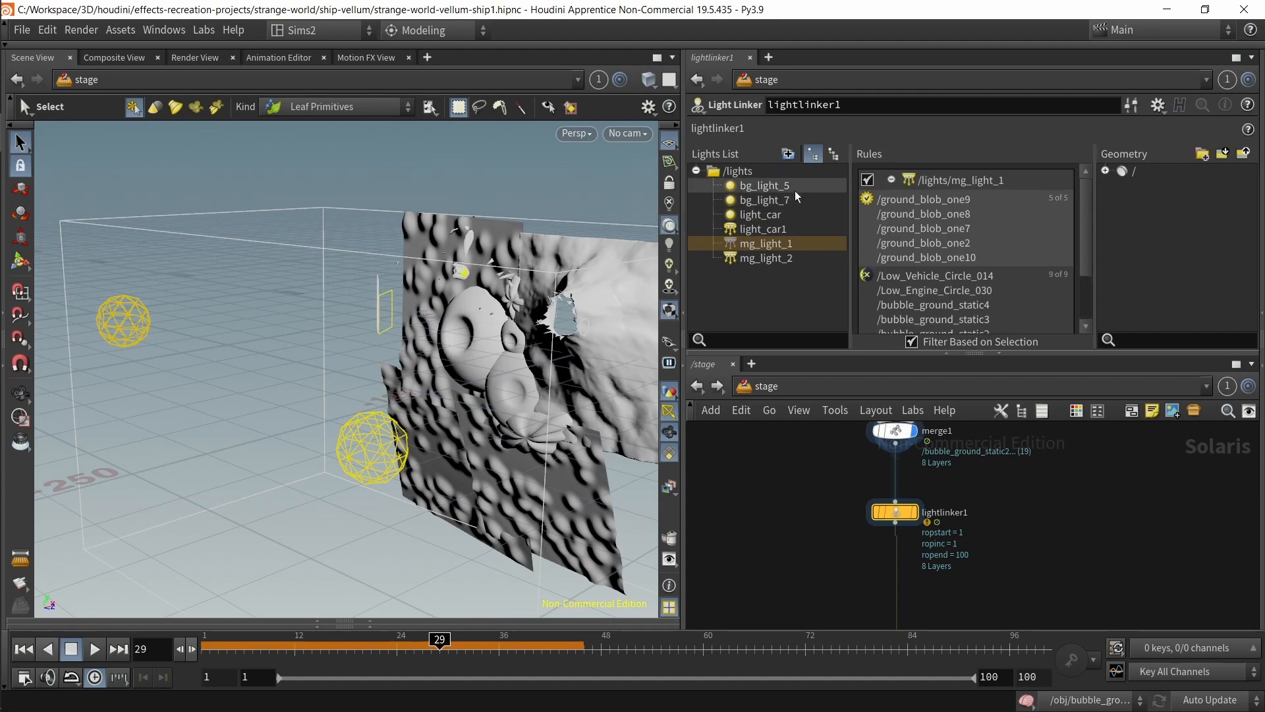
Step: Examine lightlinker1's linking rules for all lights, from the mid-ground and car lights to the foreground and background ones
click(738, 171)
scroll(935, 232, down, 4)
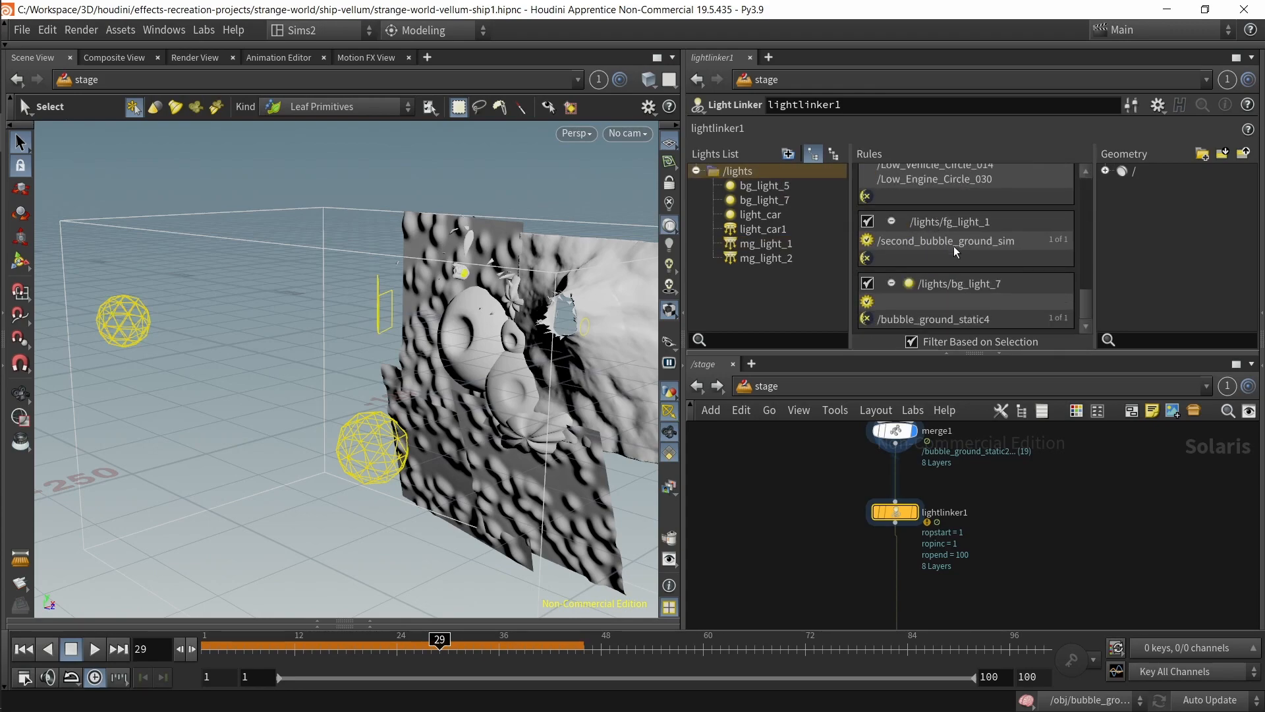
scroll(960, 252, up, 10)
scroll(989, 236, down, 3)
scroll(989, 235, down, 3)
scroll(1014, 259, down, 3)
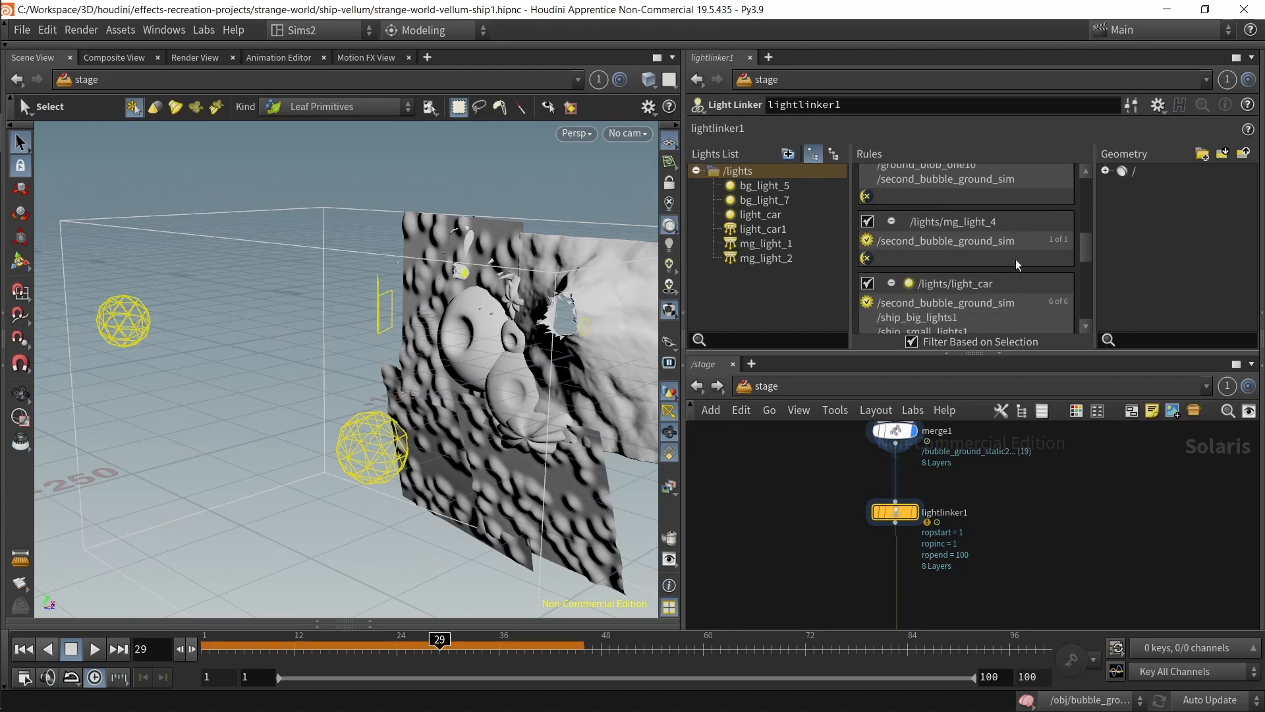
scroll(1030, 259, down, 5)
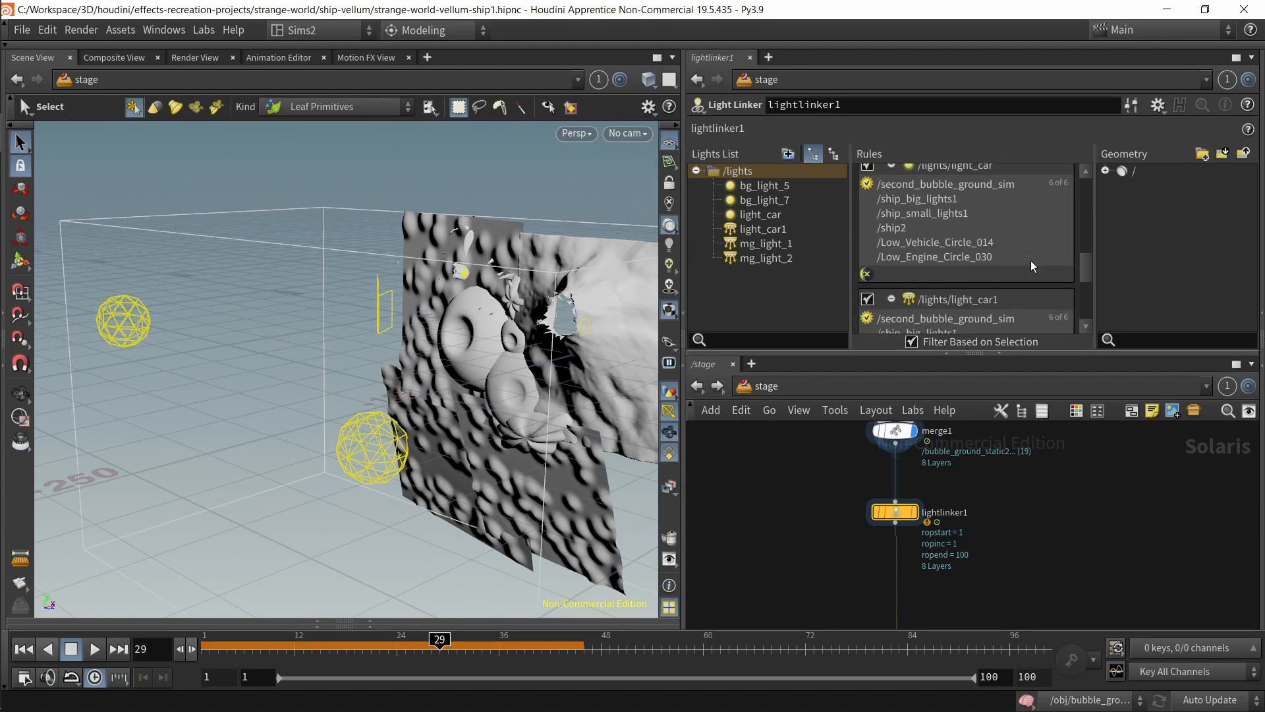
scroll(1031, 261, down, 2)
scroll(1057, 552, down, 3)
Step: Examine the material assignment nodes and inspect the materials on the scene geometry around the vehicle
middle_drag(1061, 586, 978, 450)
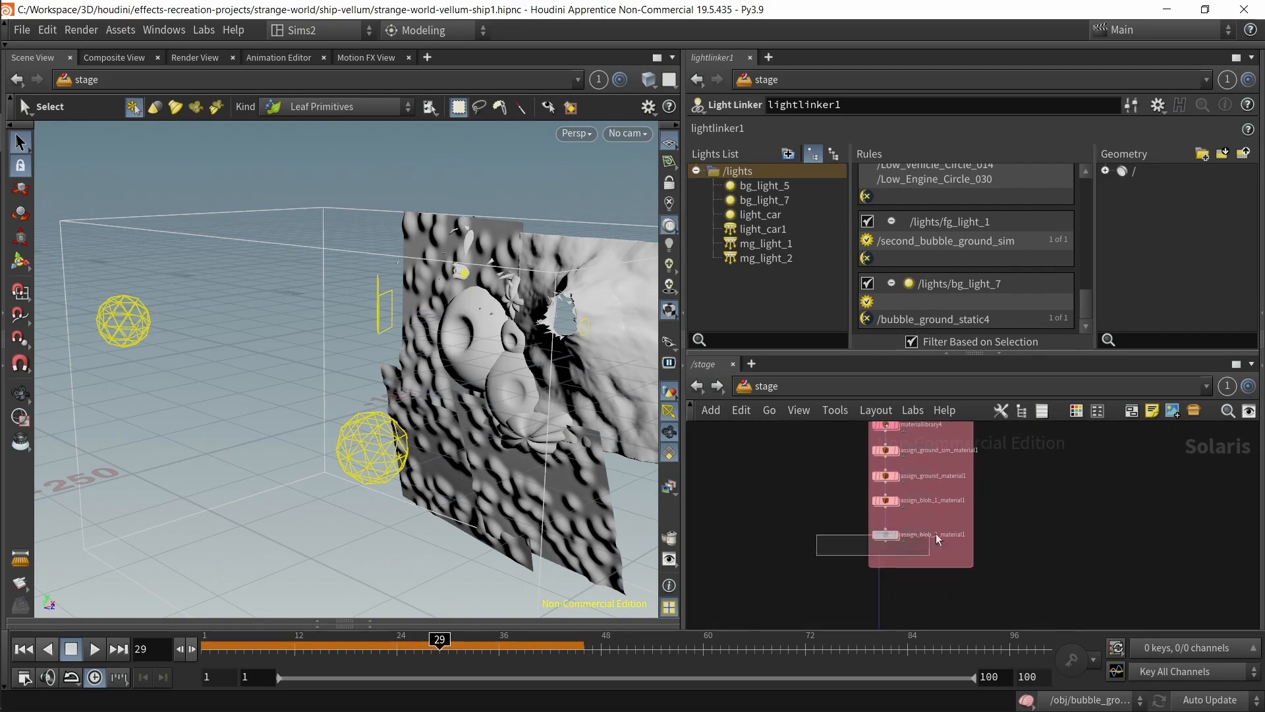
click(926, 535)
middle_drag(857, 548, 827, 403)
drag(872, 500, 888, 458)
click(877, 558)
alt+right_drag(475, 240, 437, 336)
alt+drag(437, 336, 521, 344)
alt+right_drag(521, 344, 529, 280)
Step: Examine second_scene_cam's transform, view and sampling parameters, including focal length, focus distance and F-stop
middle_drag(997, 544, 972, 400)
drag(890, 510, 908, 475)
click(842, 488)
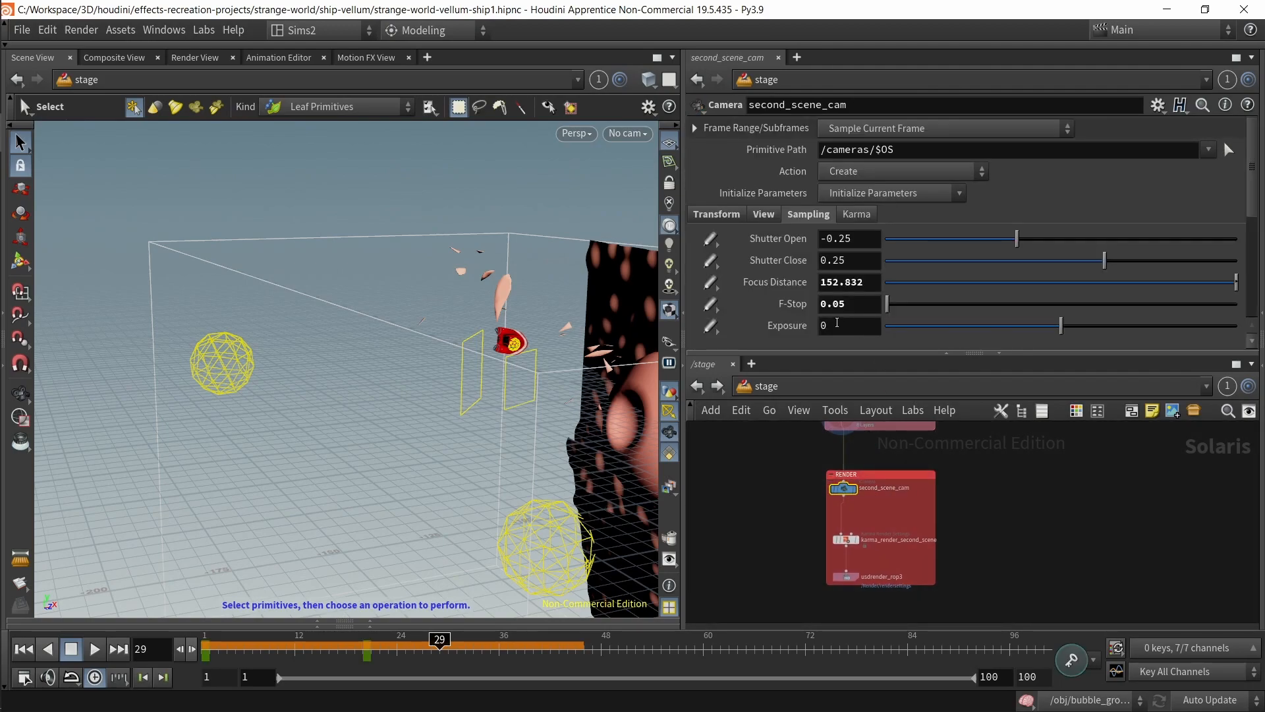
click(734, 214)
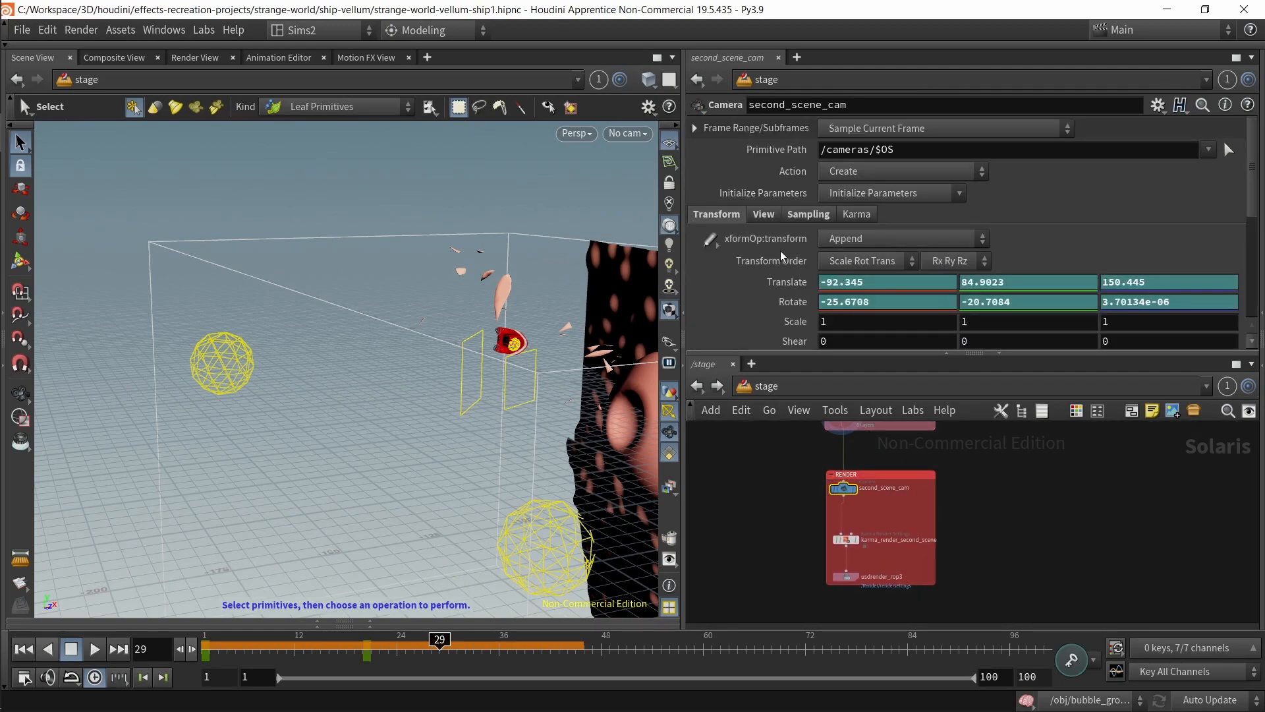
click(767, 216)
scroll(783, 257, down, 2)
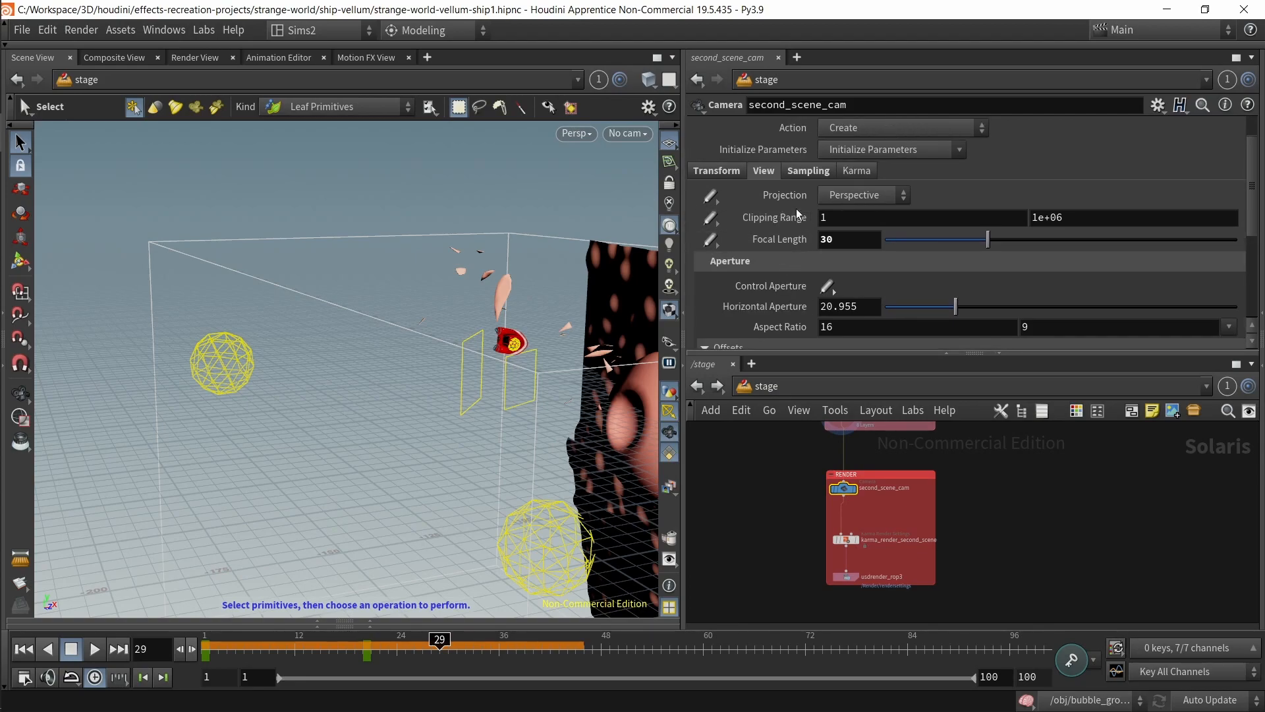
click(805, 174)
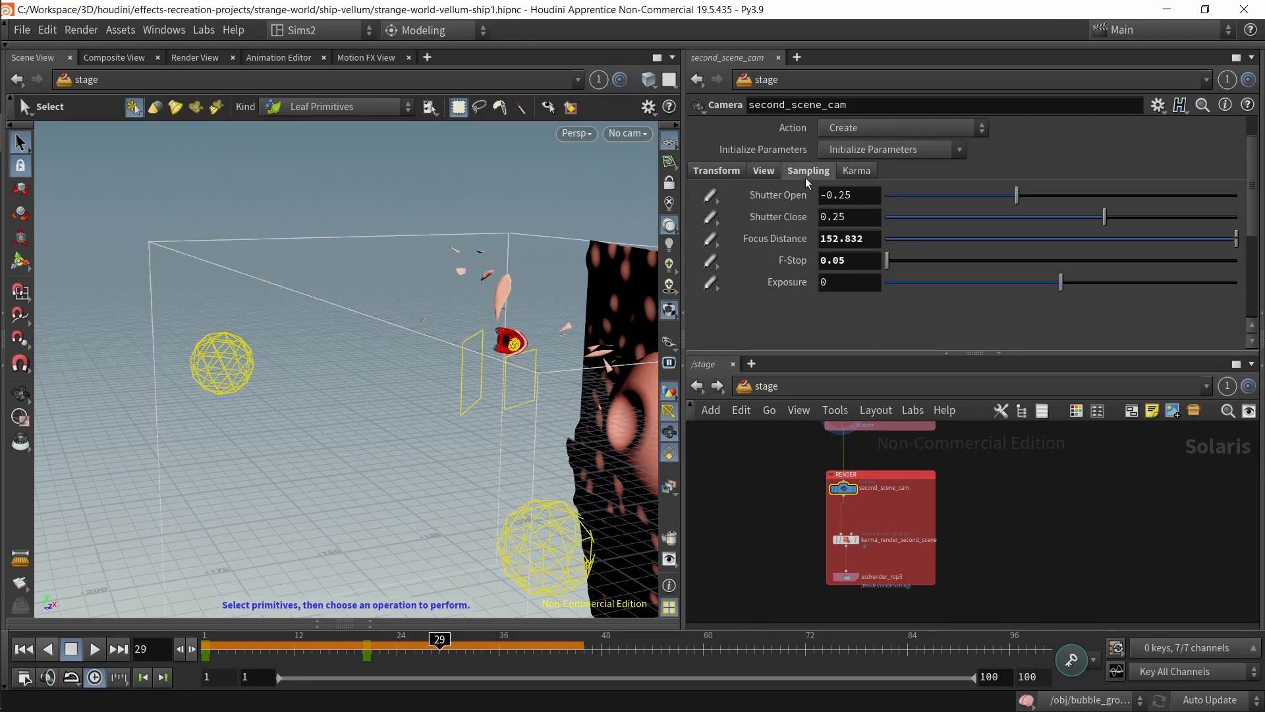
Step: Display the karma_render_second_scene node's output through second_scene_cam and go to frame 1
click(623, 136)
click(892, 558)
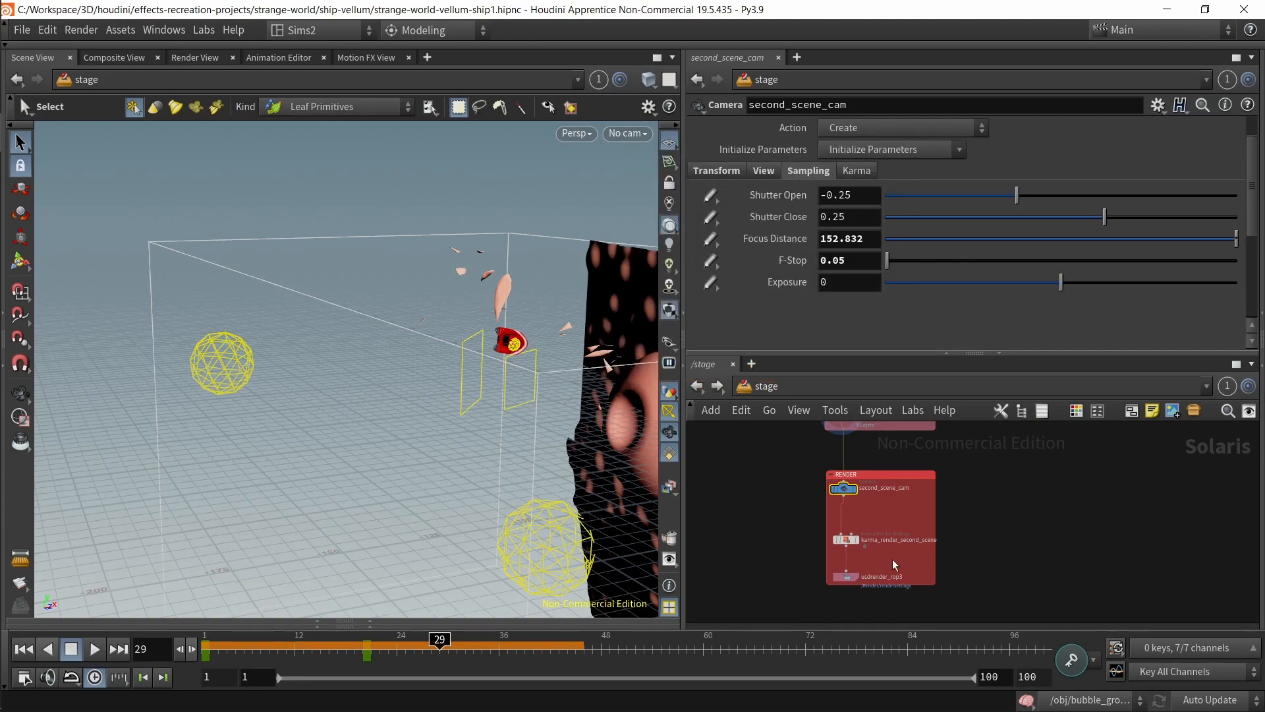
click(845, 540)
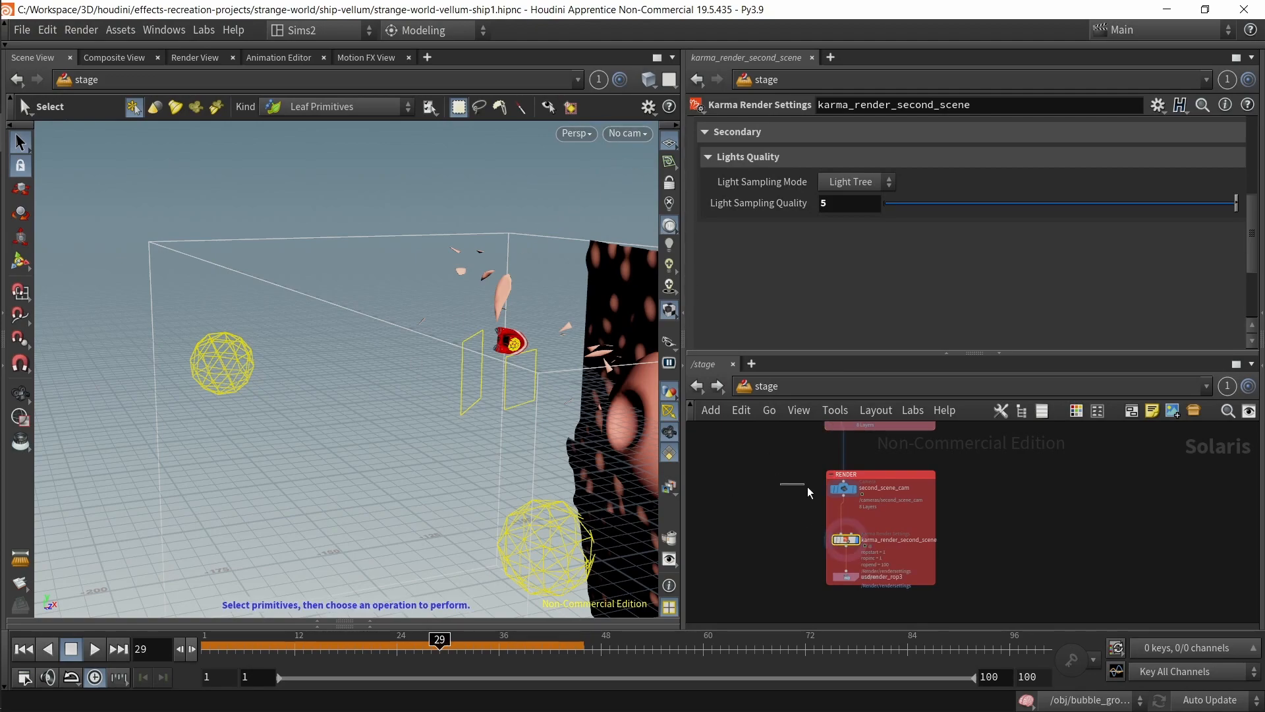
click(627, 133)
click(657, 167)
drag(208, 652, 122, 625)
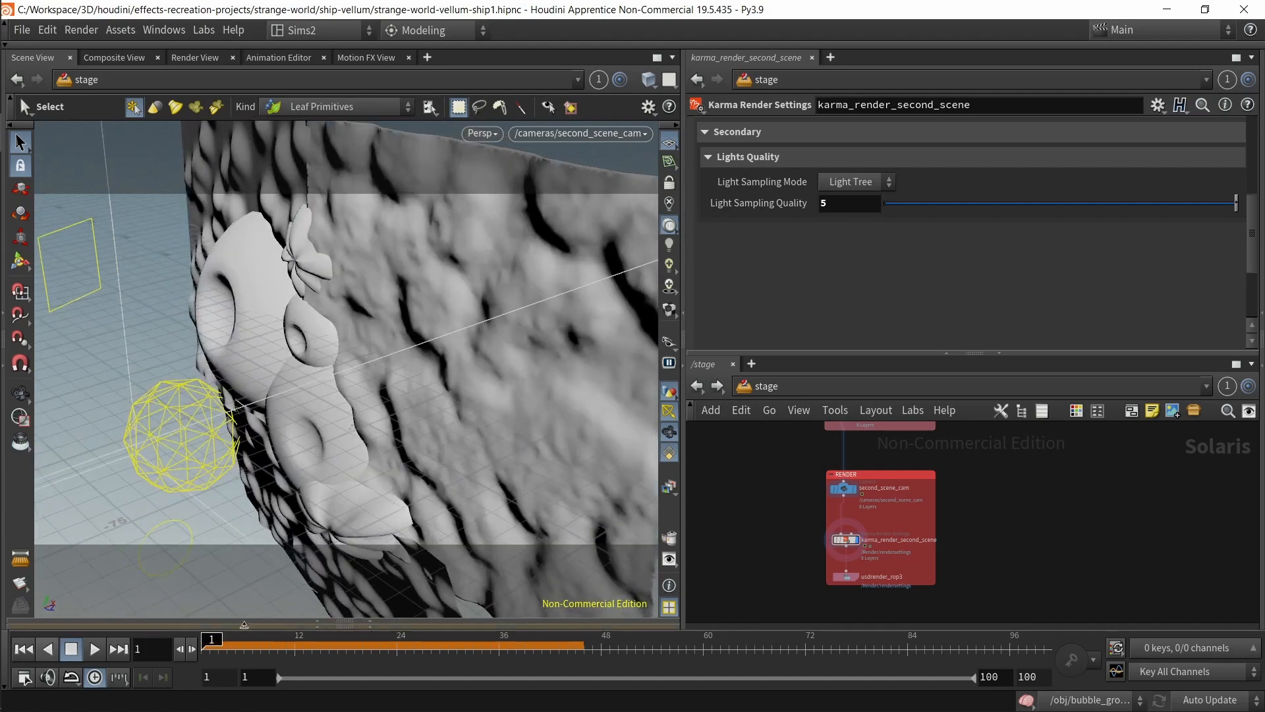
Step: Examine karma_render_second_scene's ray limits, camera effects and the Lights and Emission AOVs split per LPE tag
click(846, 541)
scroll(793, 248, up, 2)
click(770, 199)
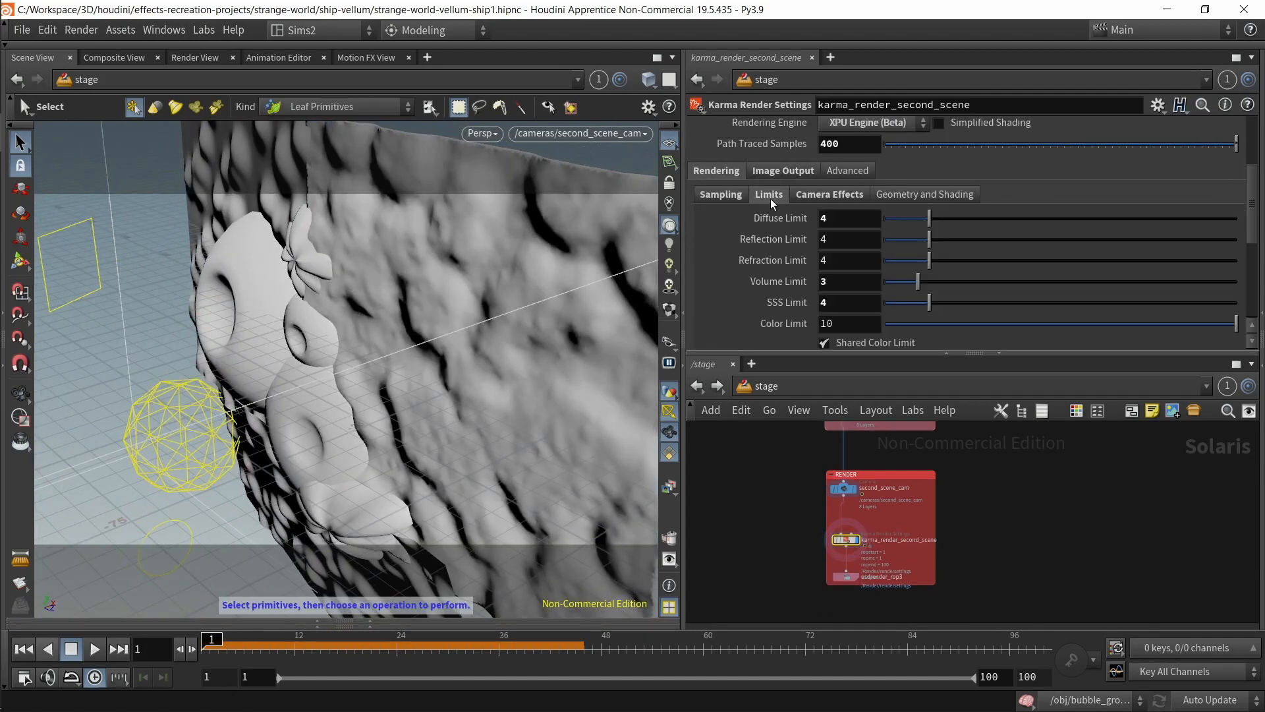
click(812, 197)
click(788, 173)
scroll(772, 213, down, 3)
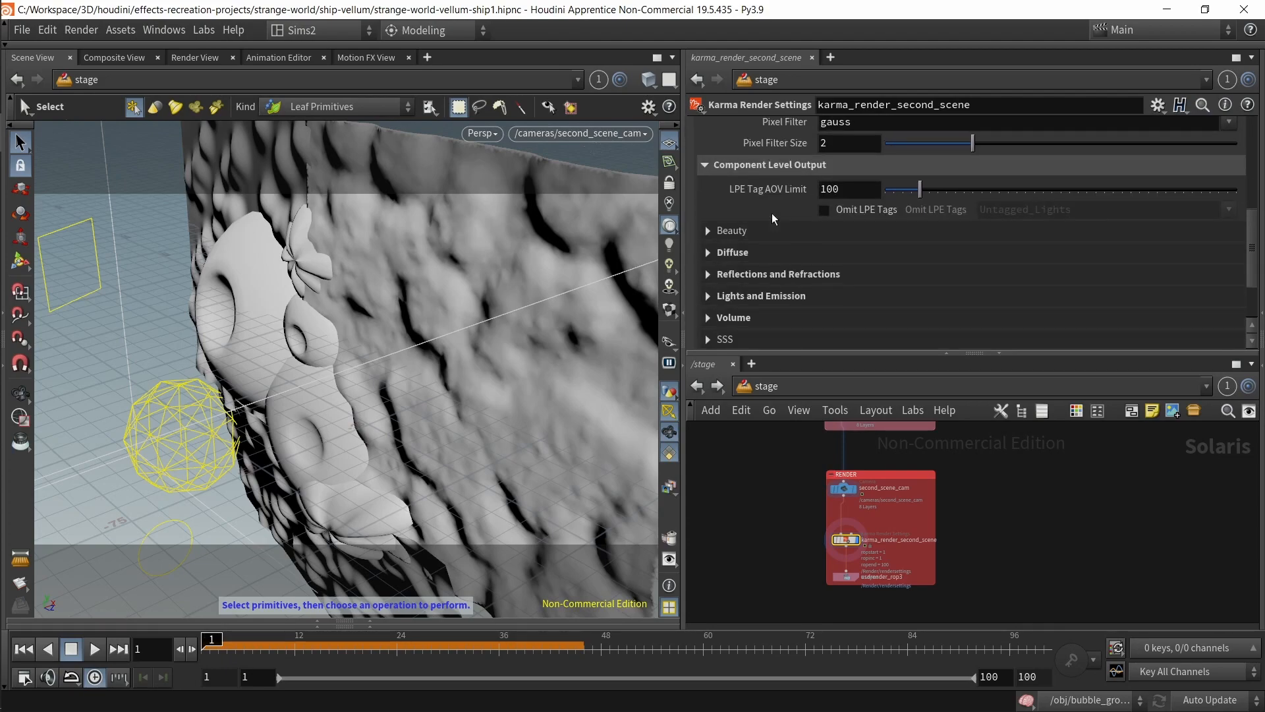
click(734, 298)
scroll(779, 279, down, 3)
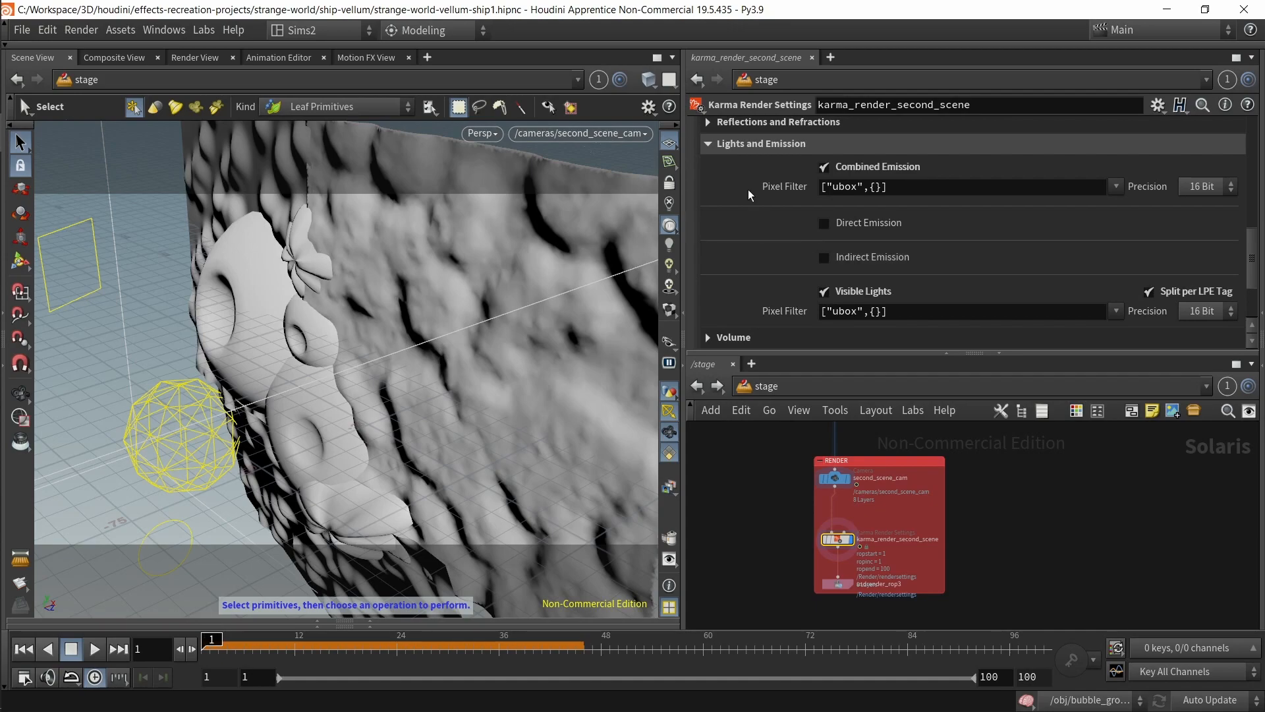
click(708, 144)
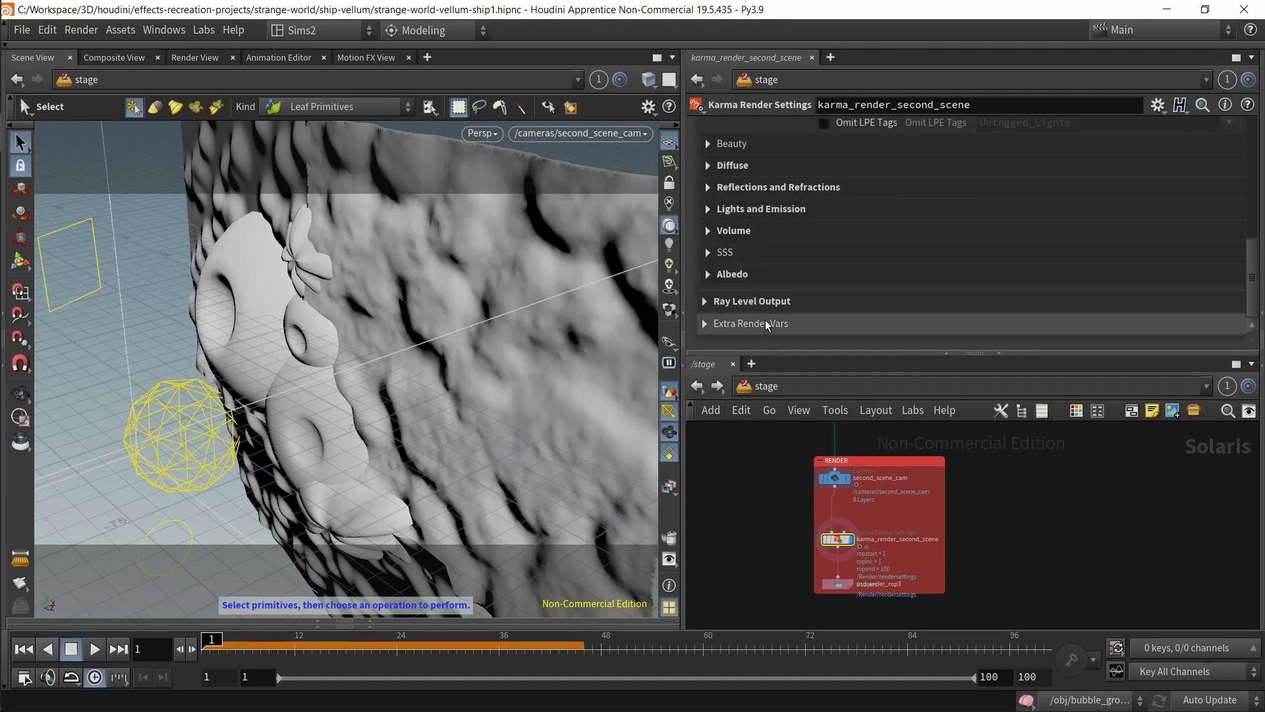
Step: Examine the render's image filters, including the Intel OIDN denoiser's AOVs and the OCIO planes and output space
scroll(794, 256, up, 3)
scroll(810, 275, up, 7)
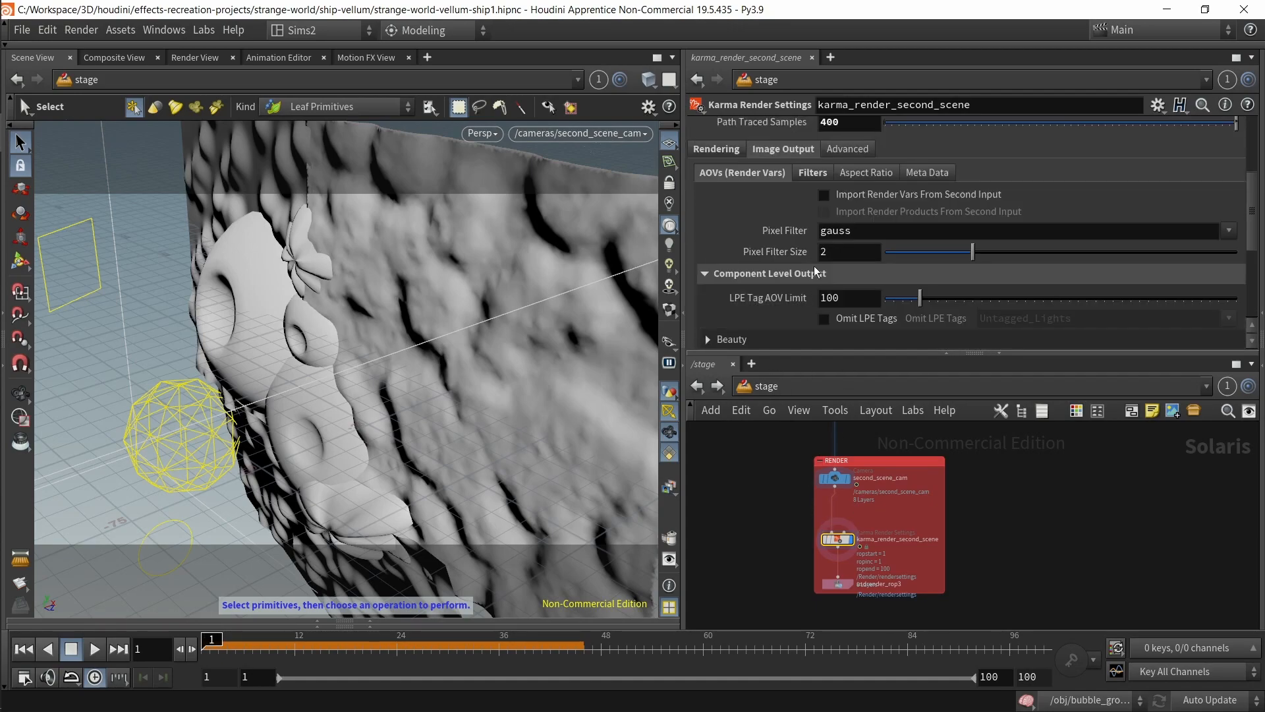
click(814, 215)
scroll(956, 275, down, 4)
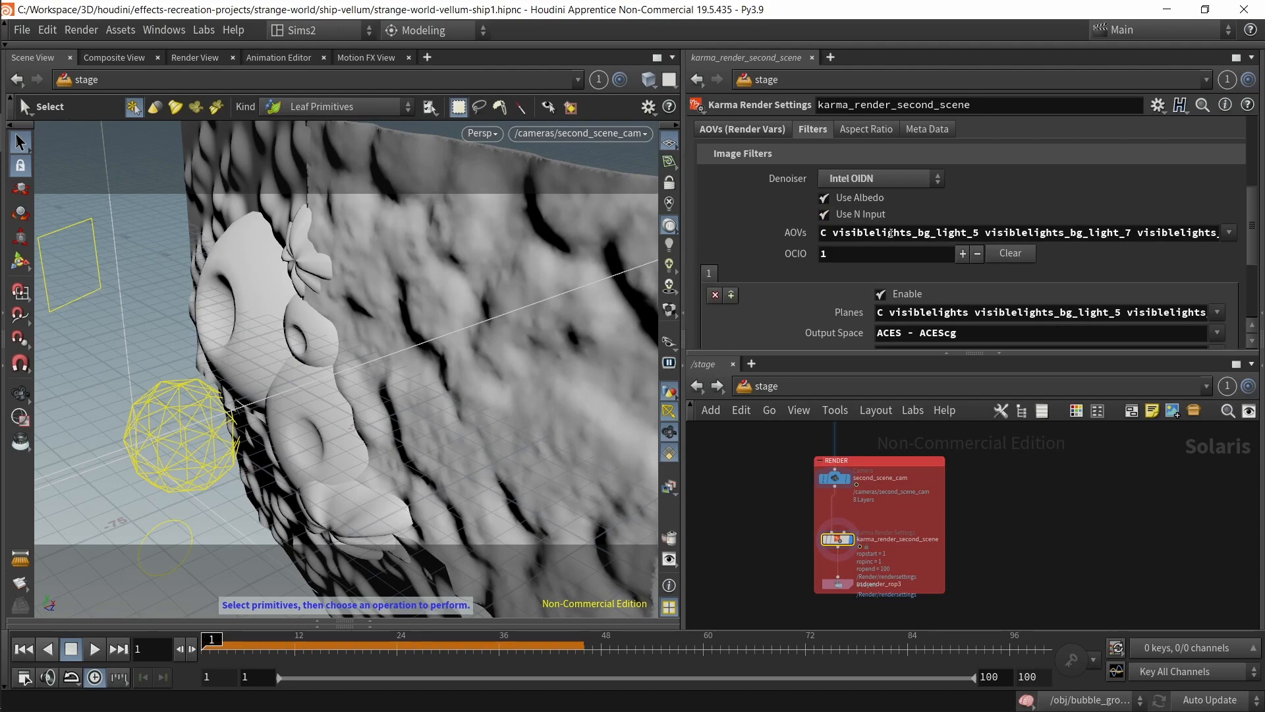
click(1230, 234)
scroll(1026, 314, down, 3)
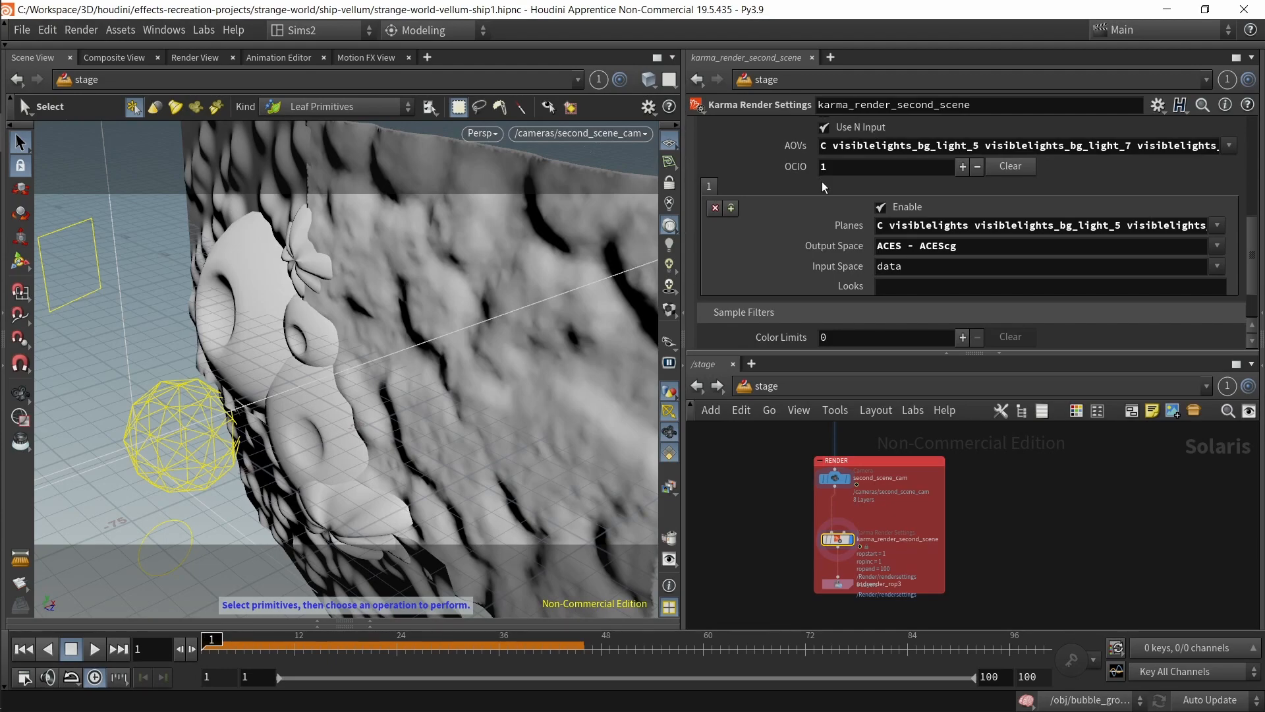
double_click(917, 227)
click(1093, 225)
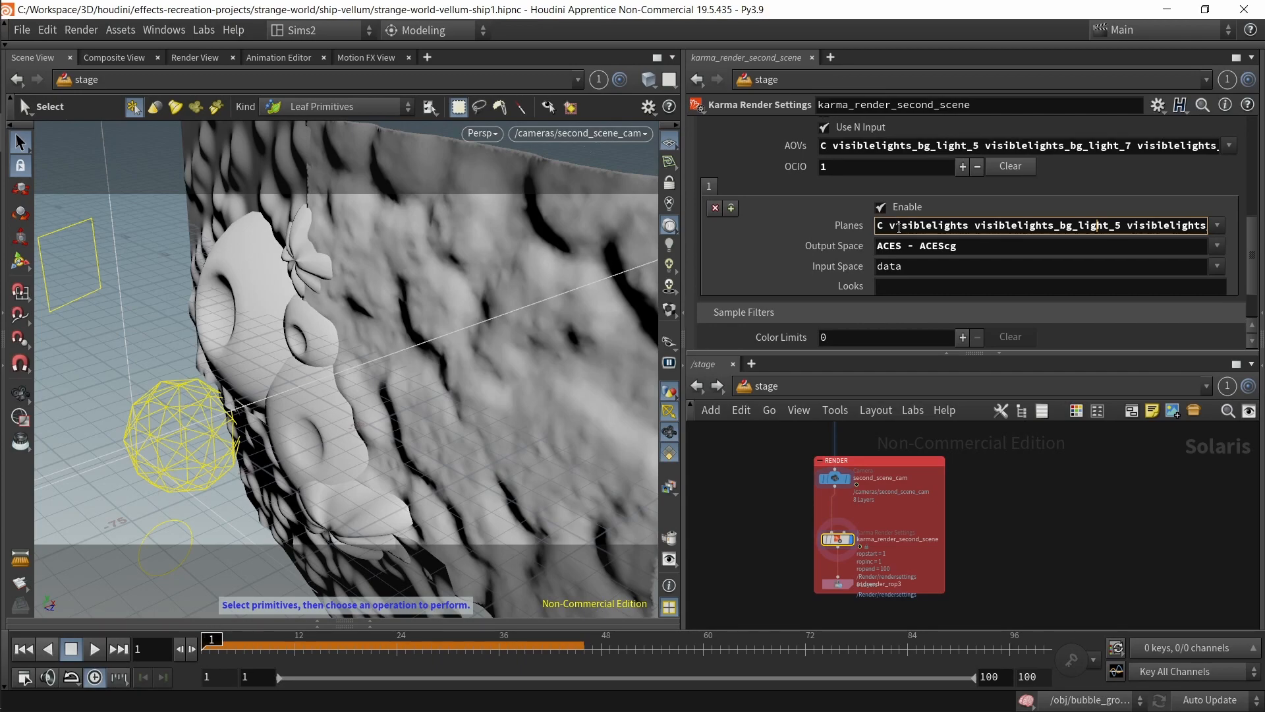
Step: Examine usdrender_rop3's frame range and render settings, and save the scene file
click(838, 584)
scroll(1016, 513, down, 3)
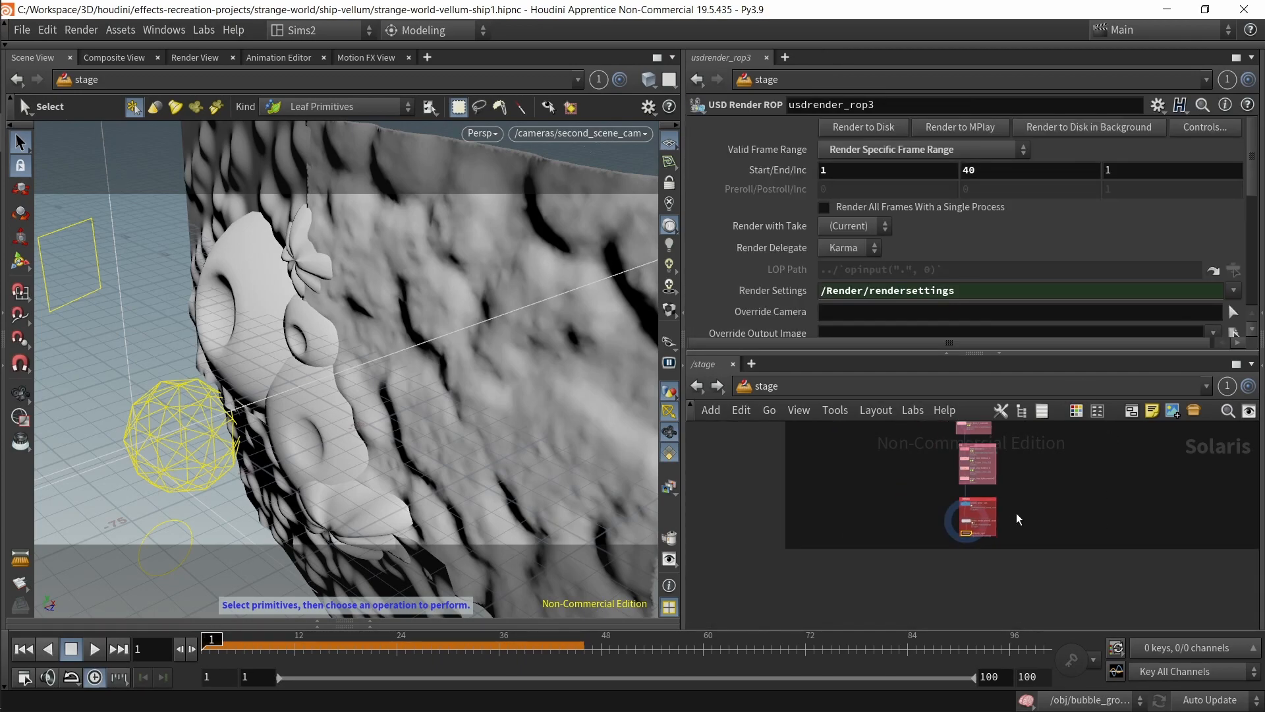
drag(996, 172, 868, 165)
scroll(844, 475, down, 2)
text(ff)
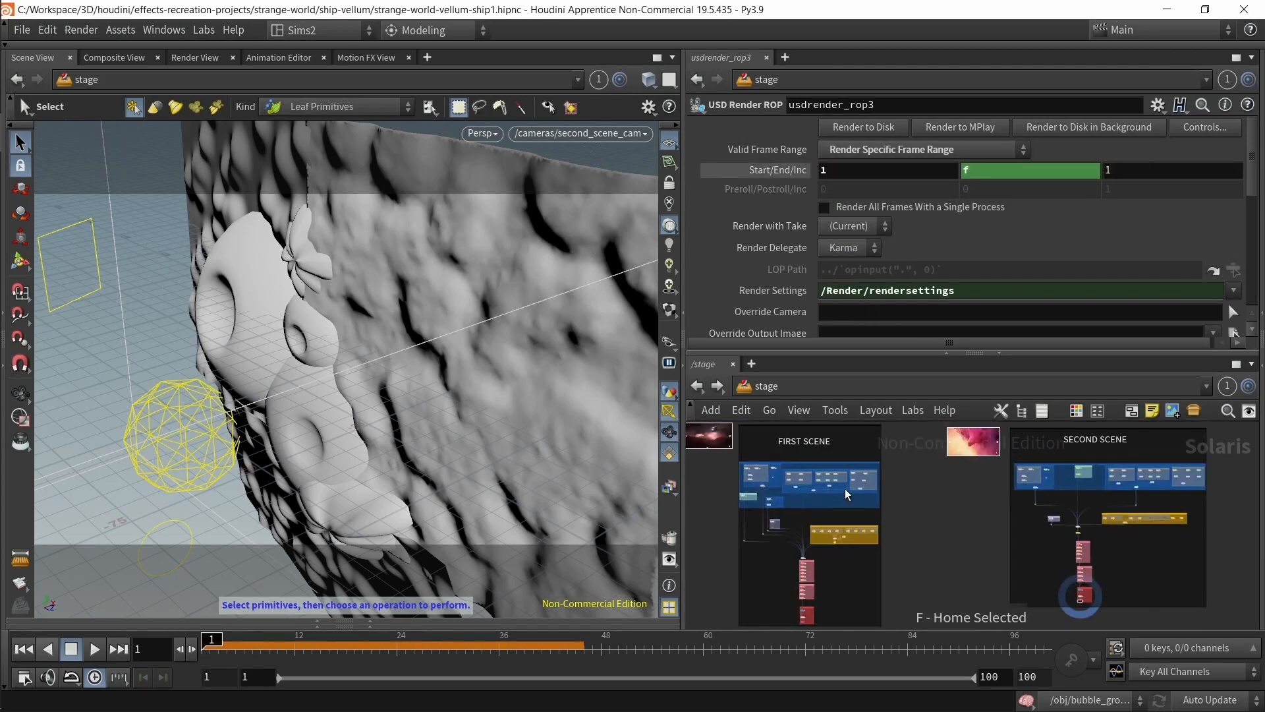
key(ctrl+z)
key(ctrl+s)
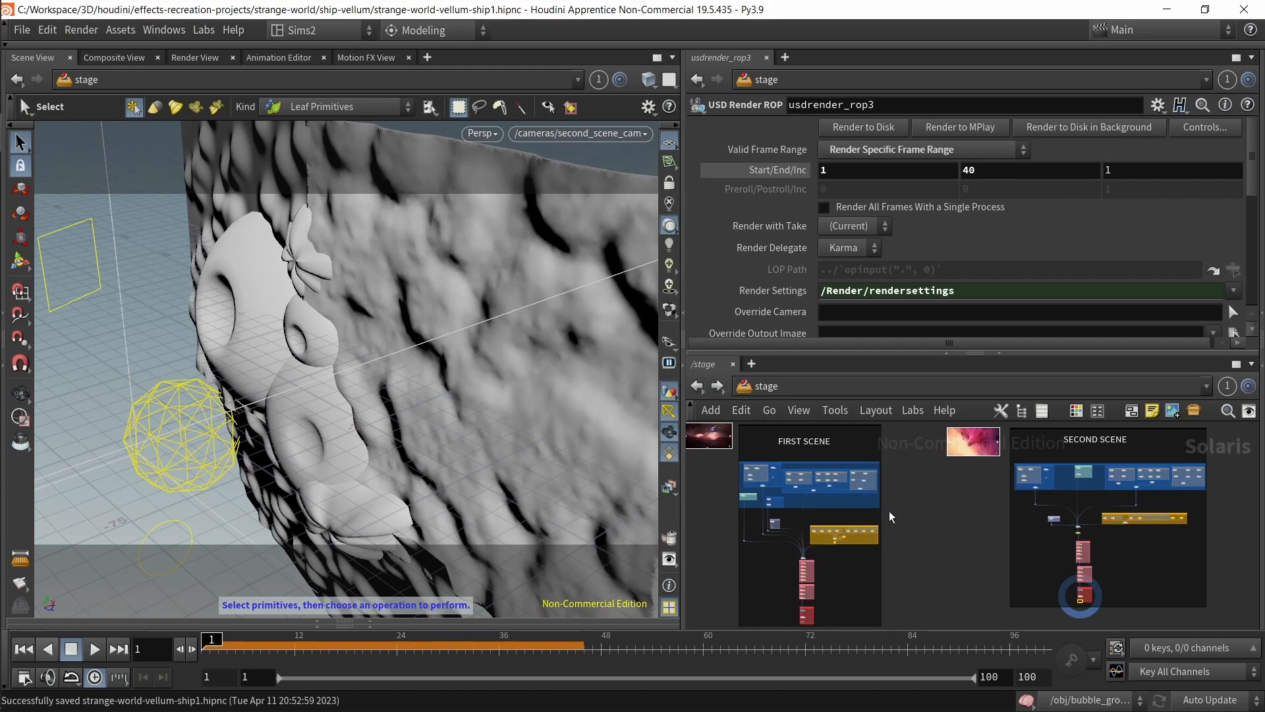
scroll(888, 512, down, 1)
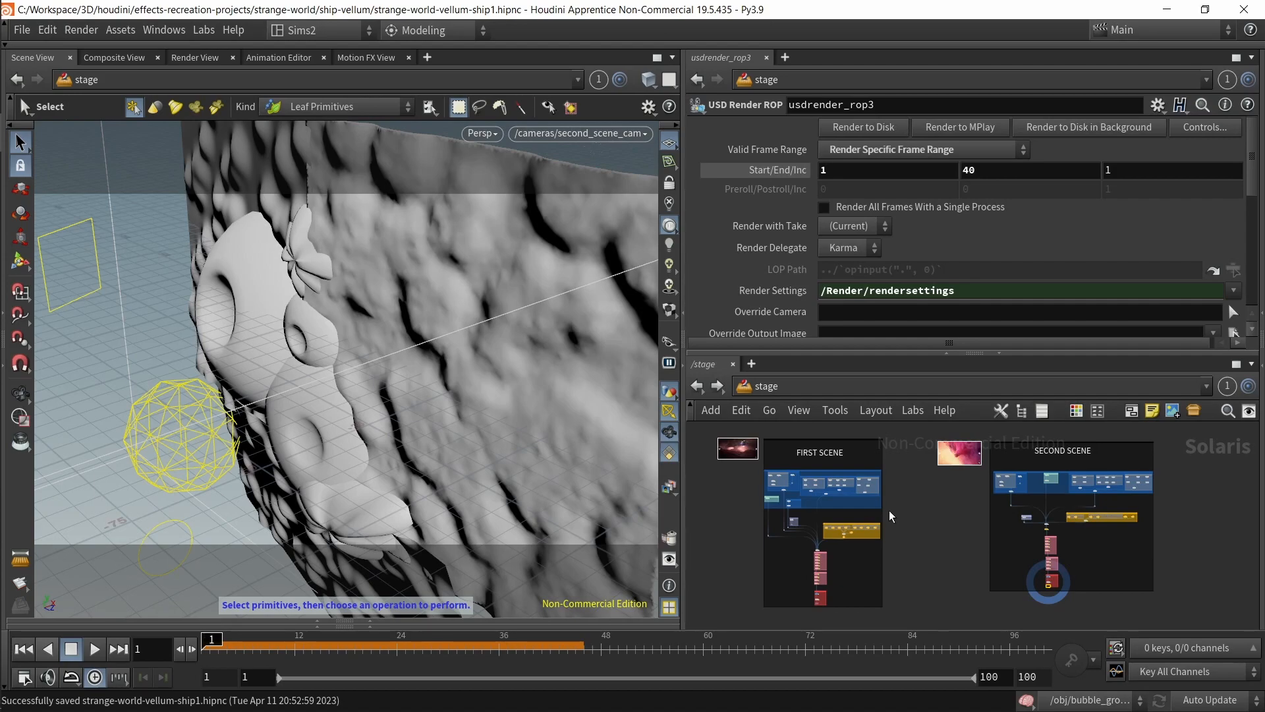